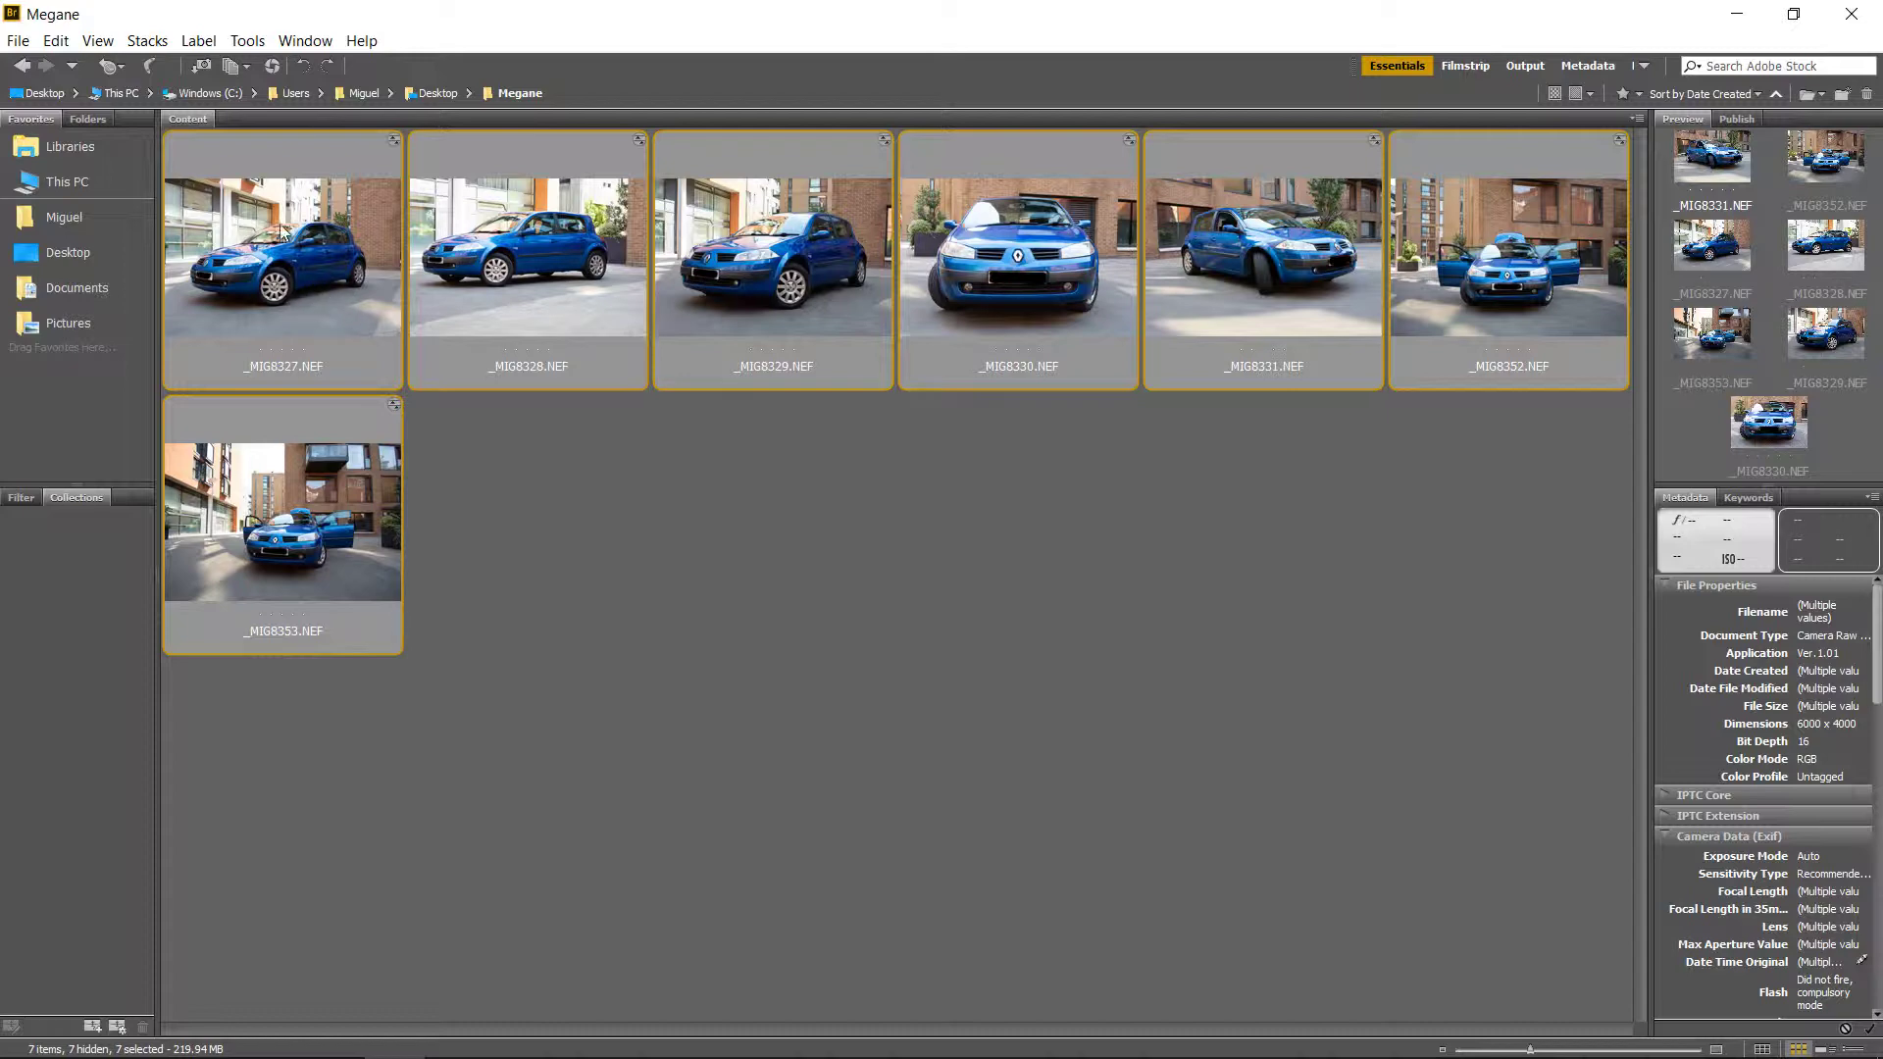
Select all seven NEF photos in the Megane folder and open them in Camera Raw.
click(285, 251)
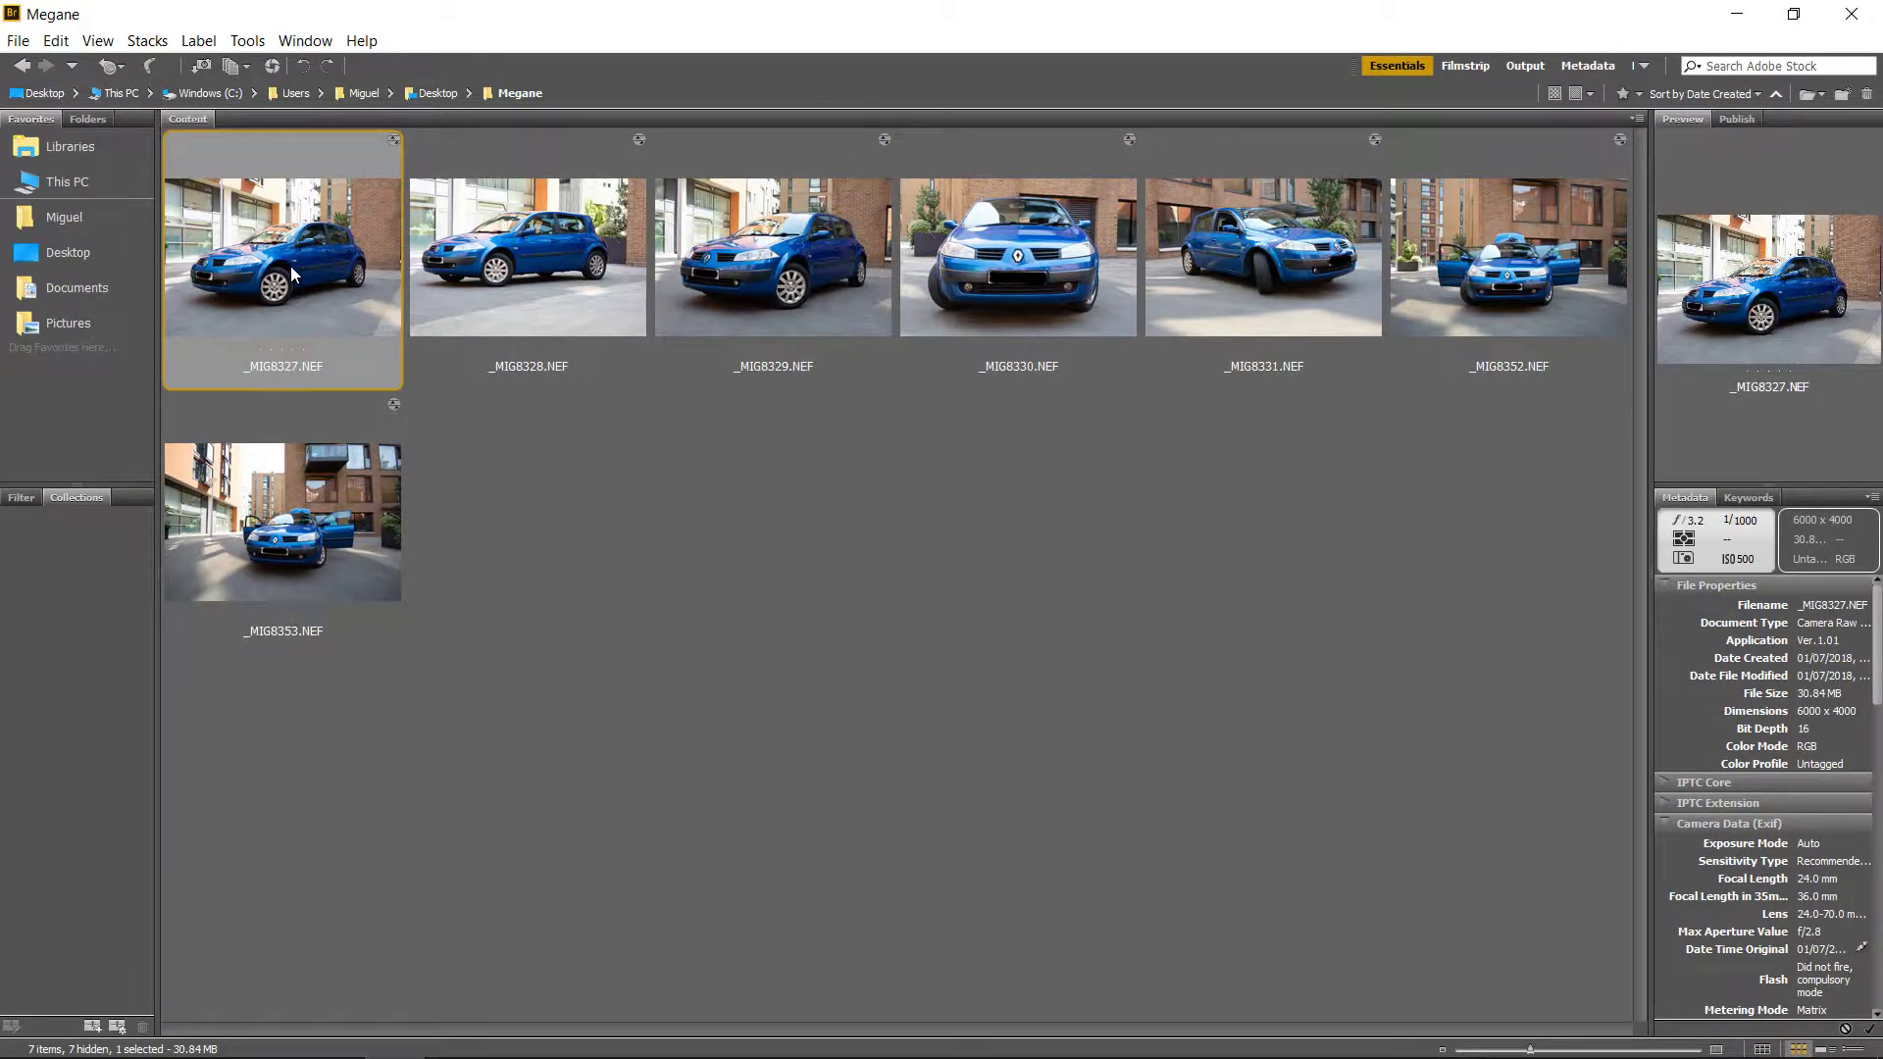
key(ctrl+a)
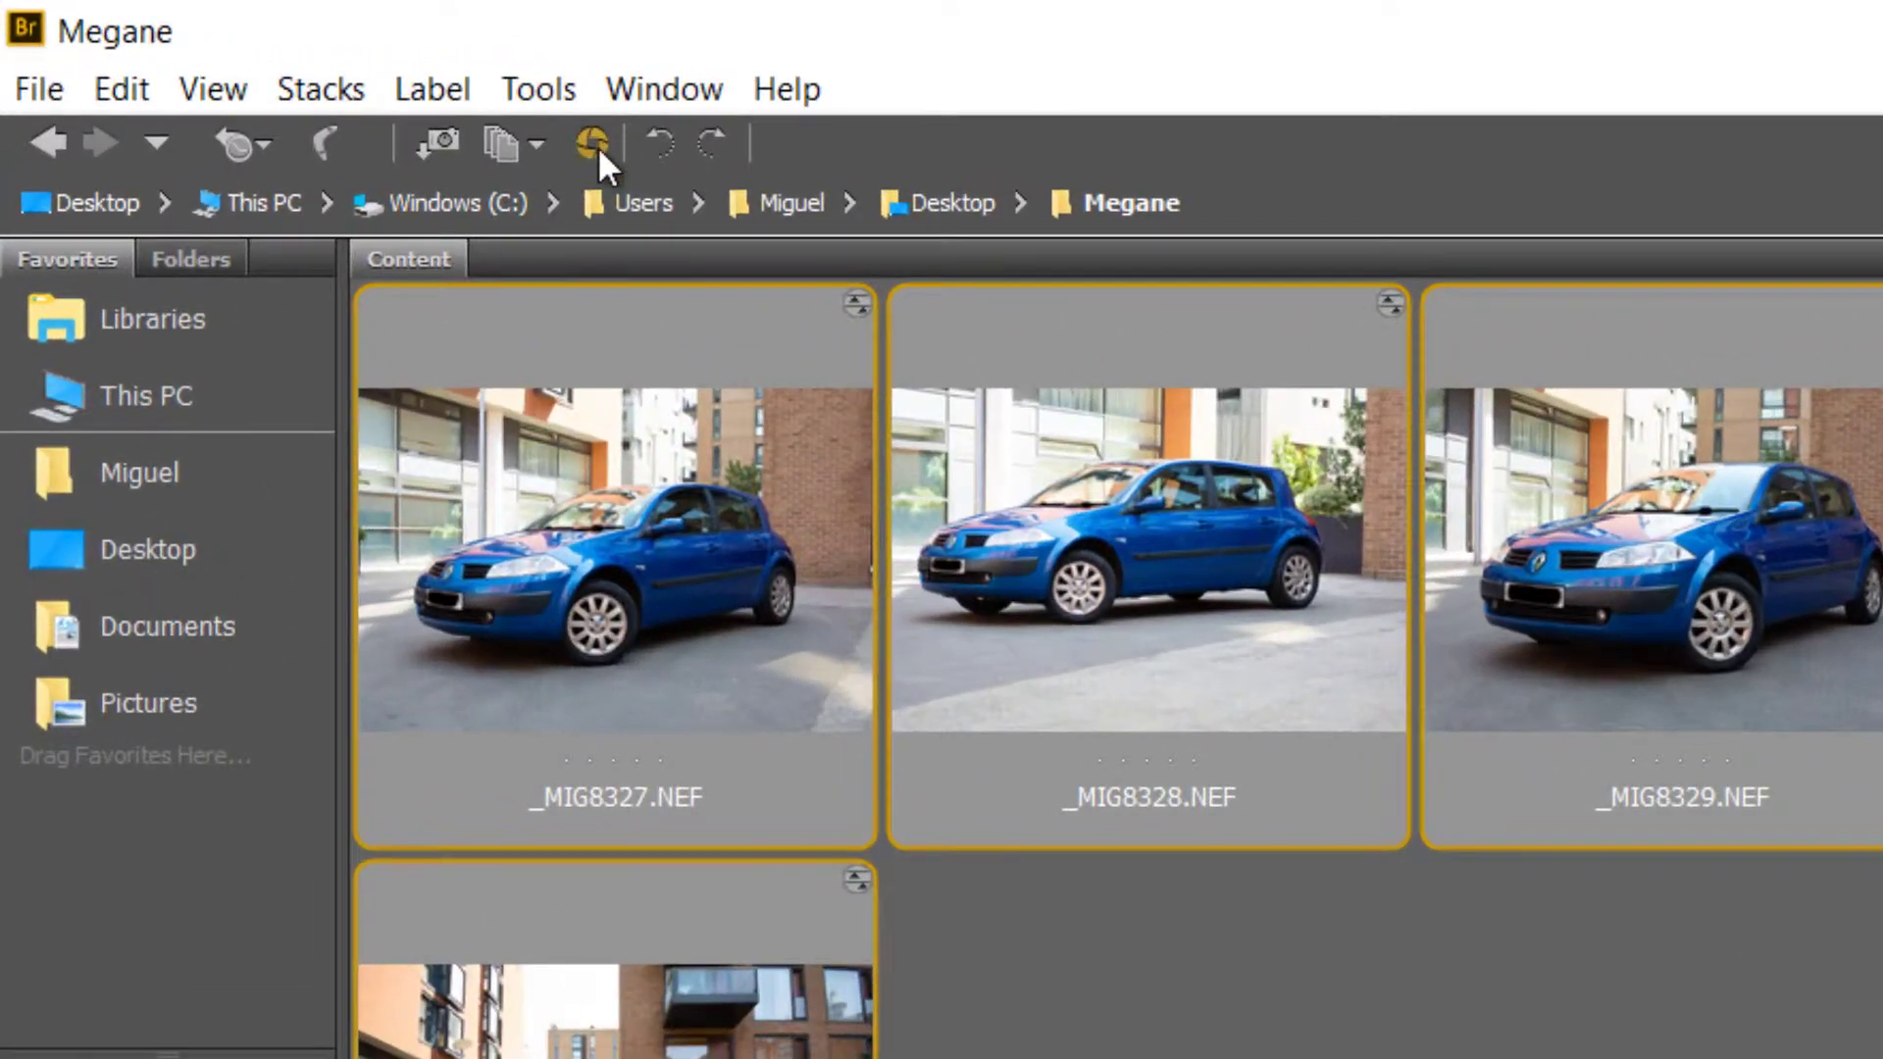
click(591, 143)
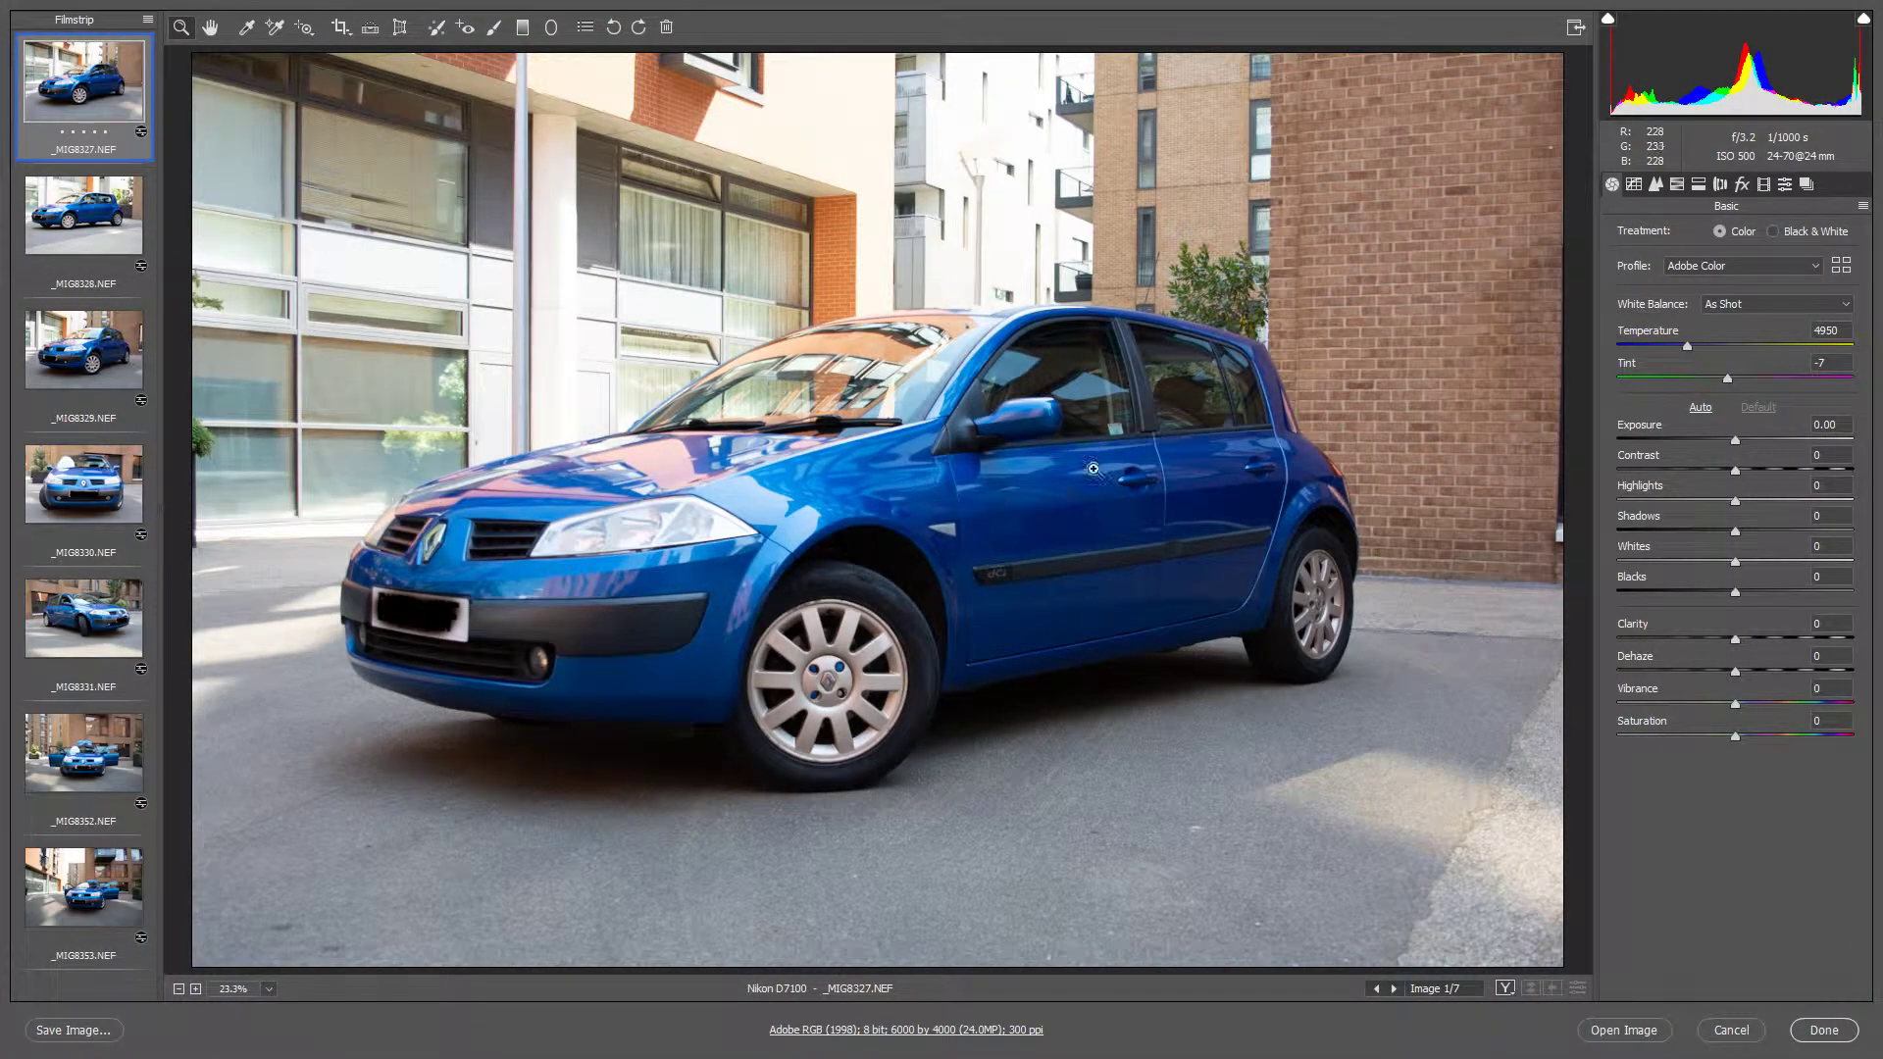
On _MIG8327.NEF, set Daylight white balance, Highlights -100, Shadows +36, Blacks -31, Whites +16, Clarity +29 and Vibrance +28.
click(1757, 306)
click(1747, 349)
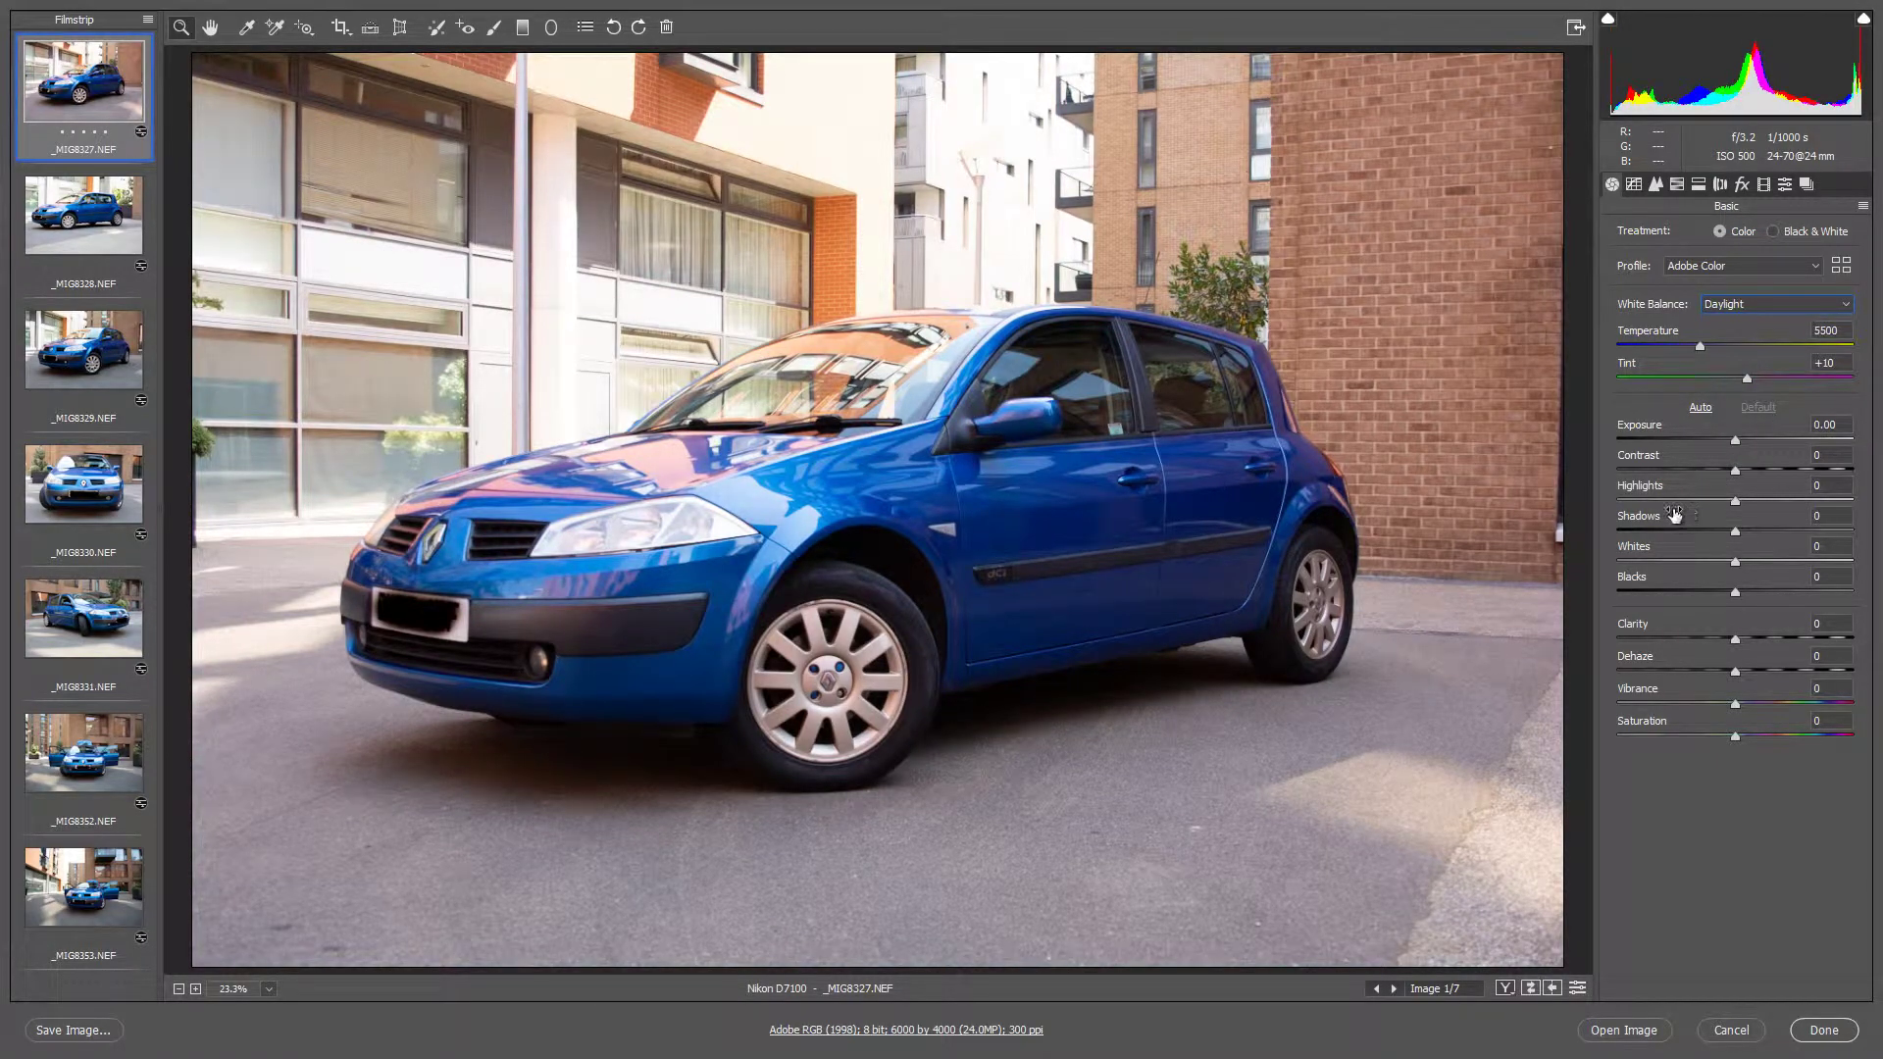
drag(1659, 503, 1614, 503)
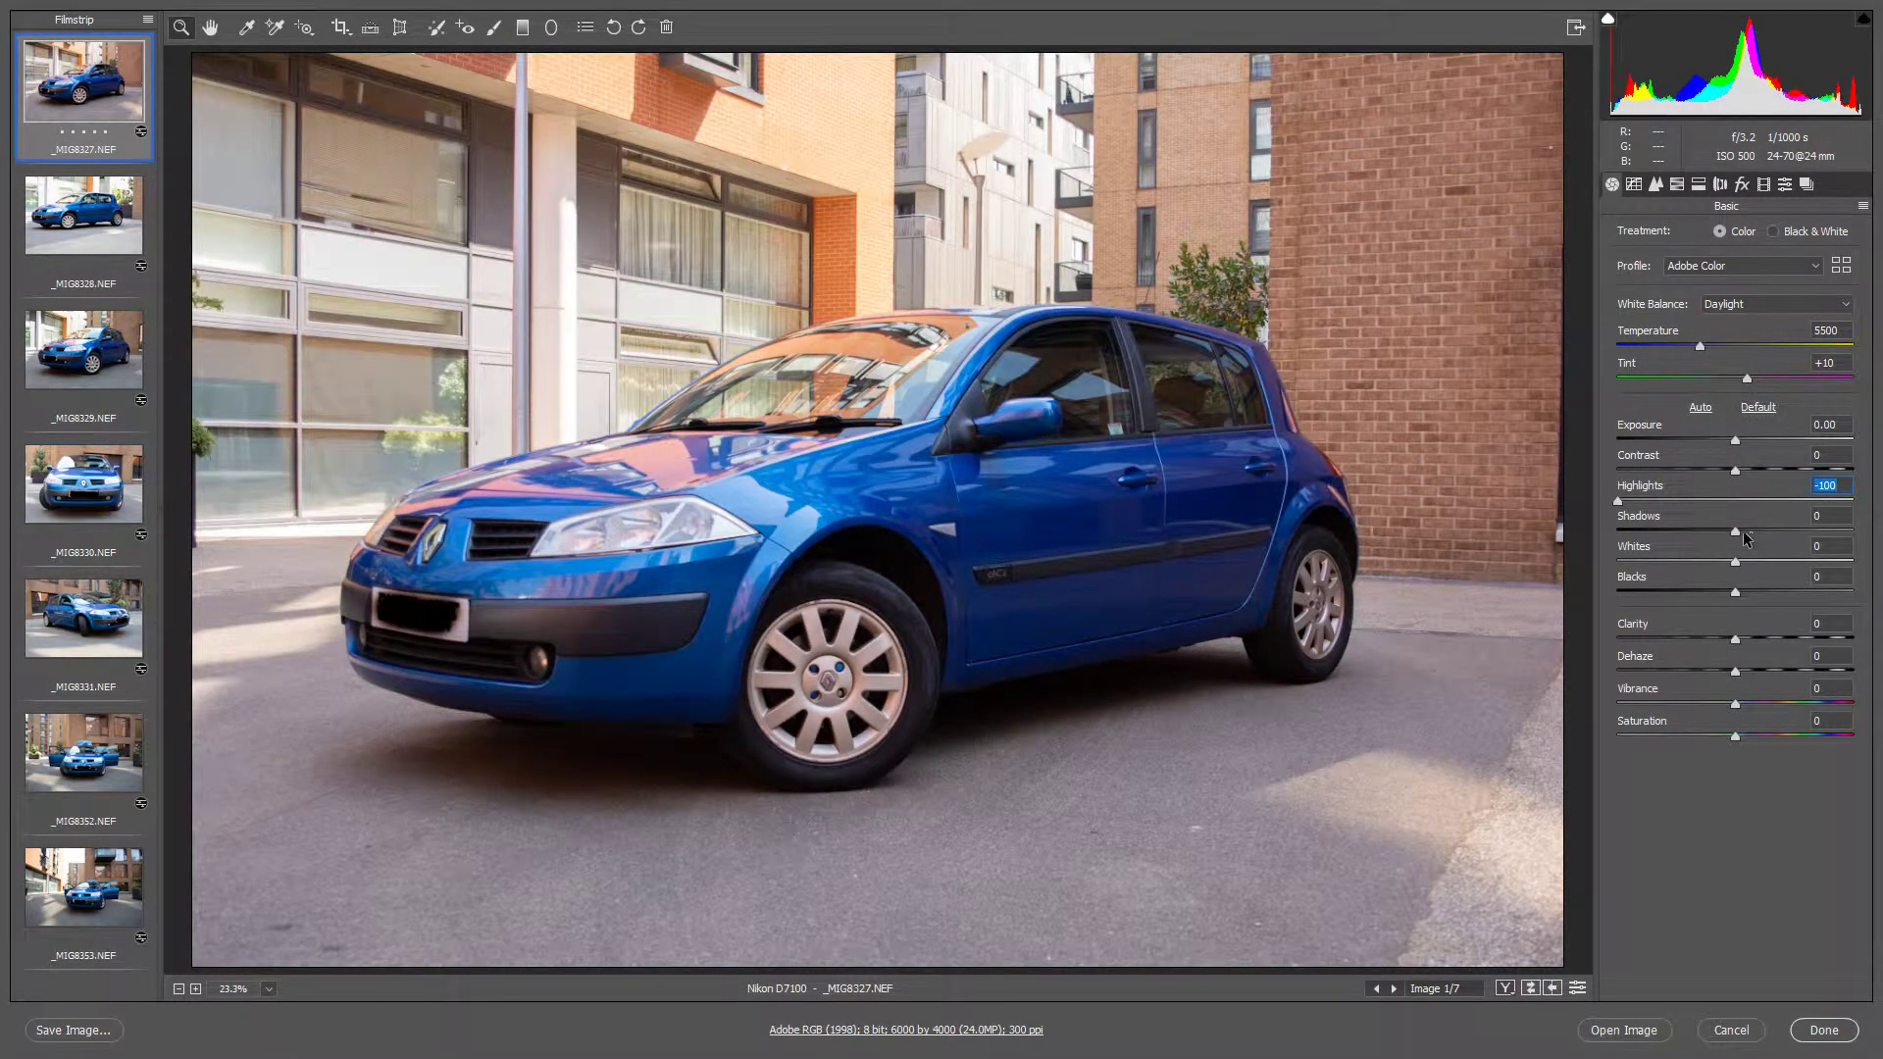
drag(1737, 531, 1777, 527)
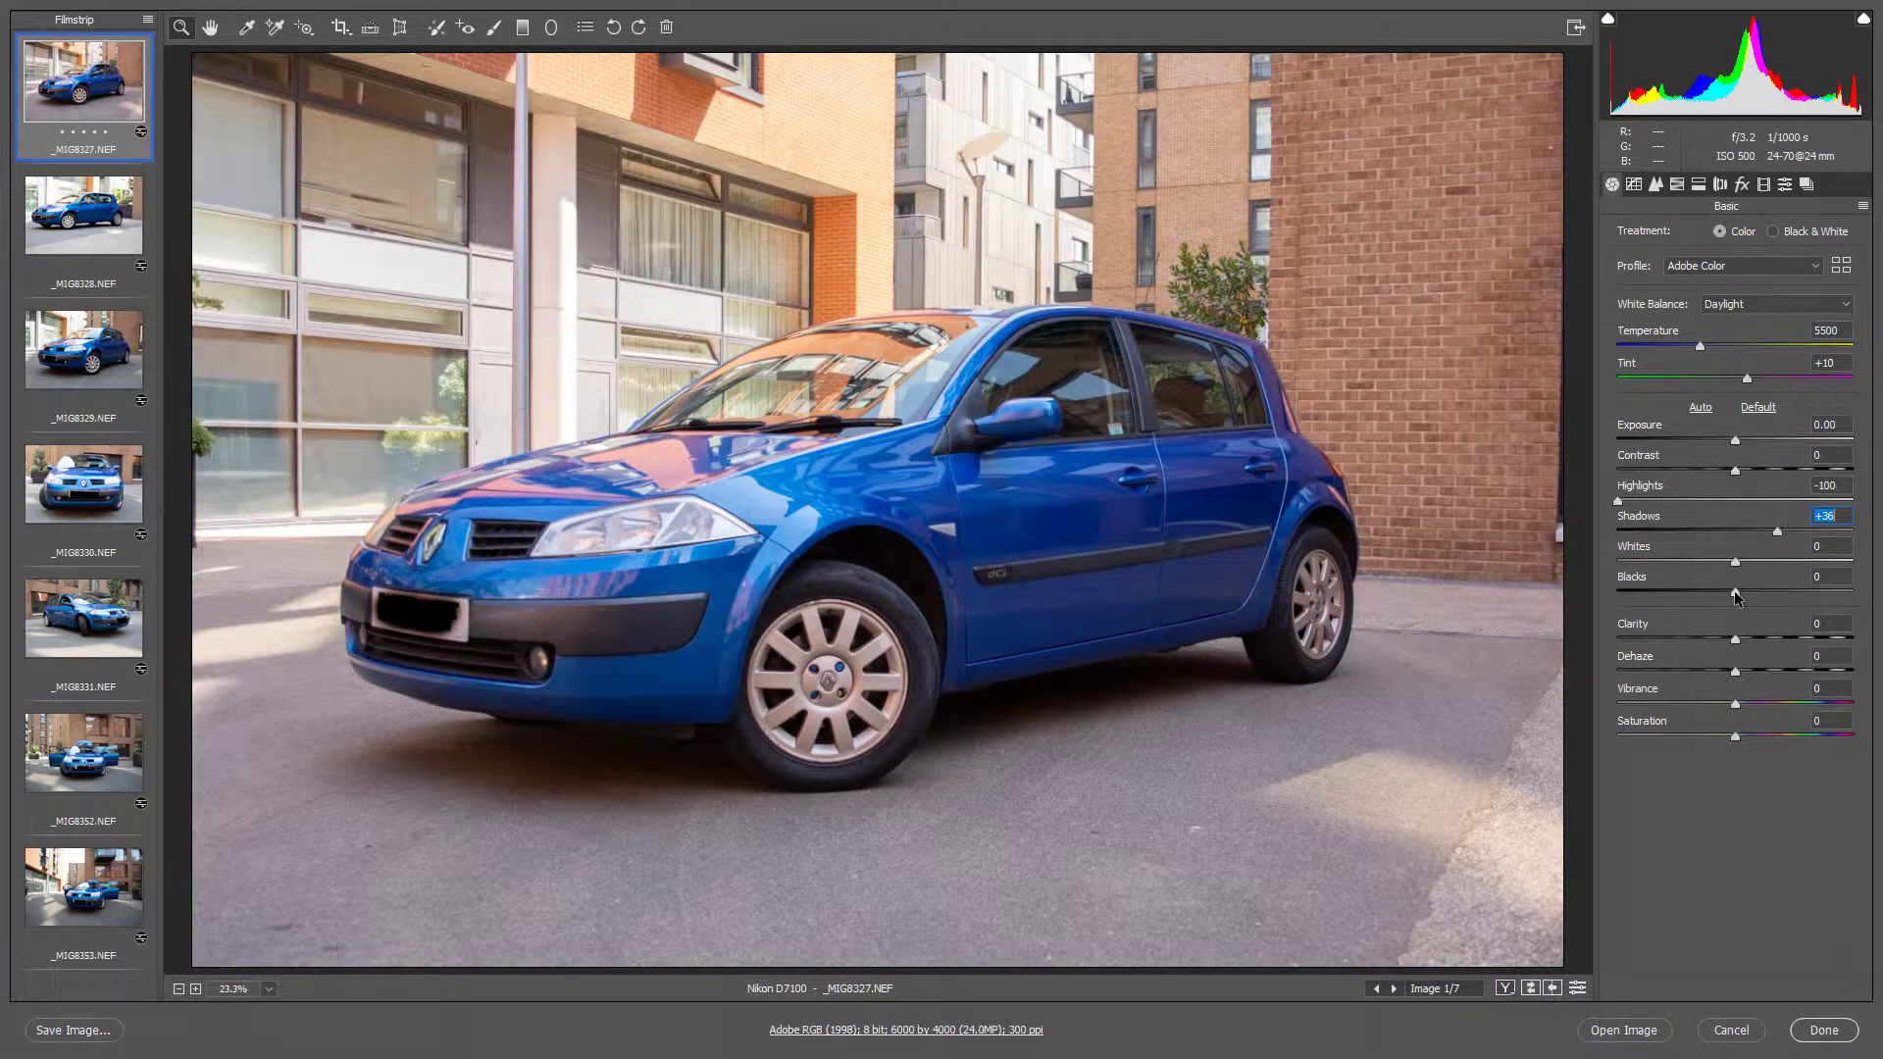
drag(1735, 592, 1757, 561)
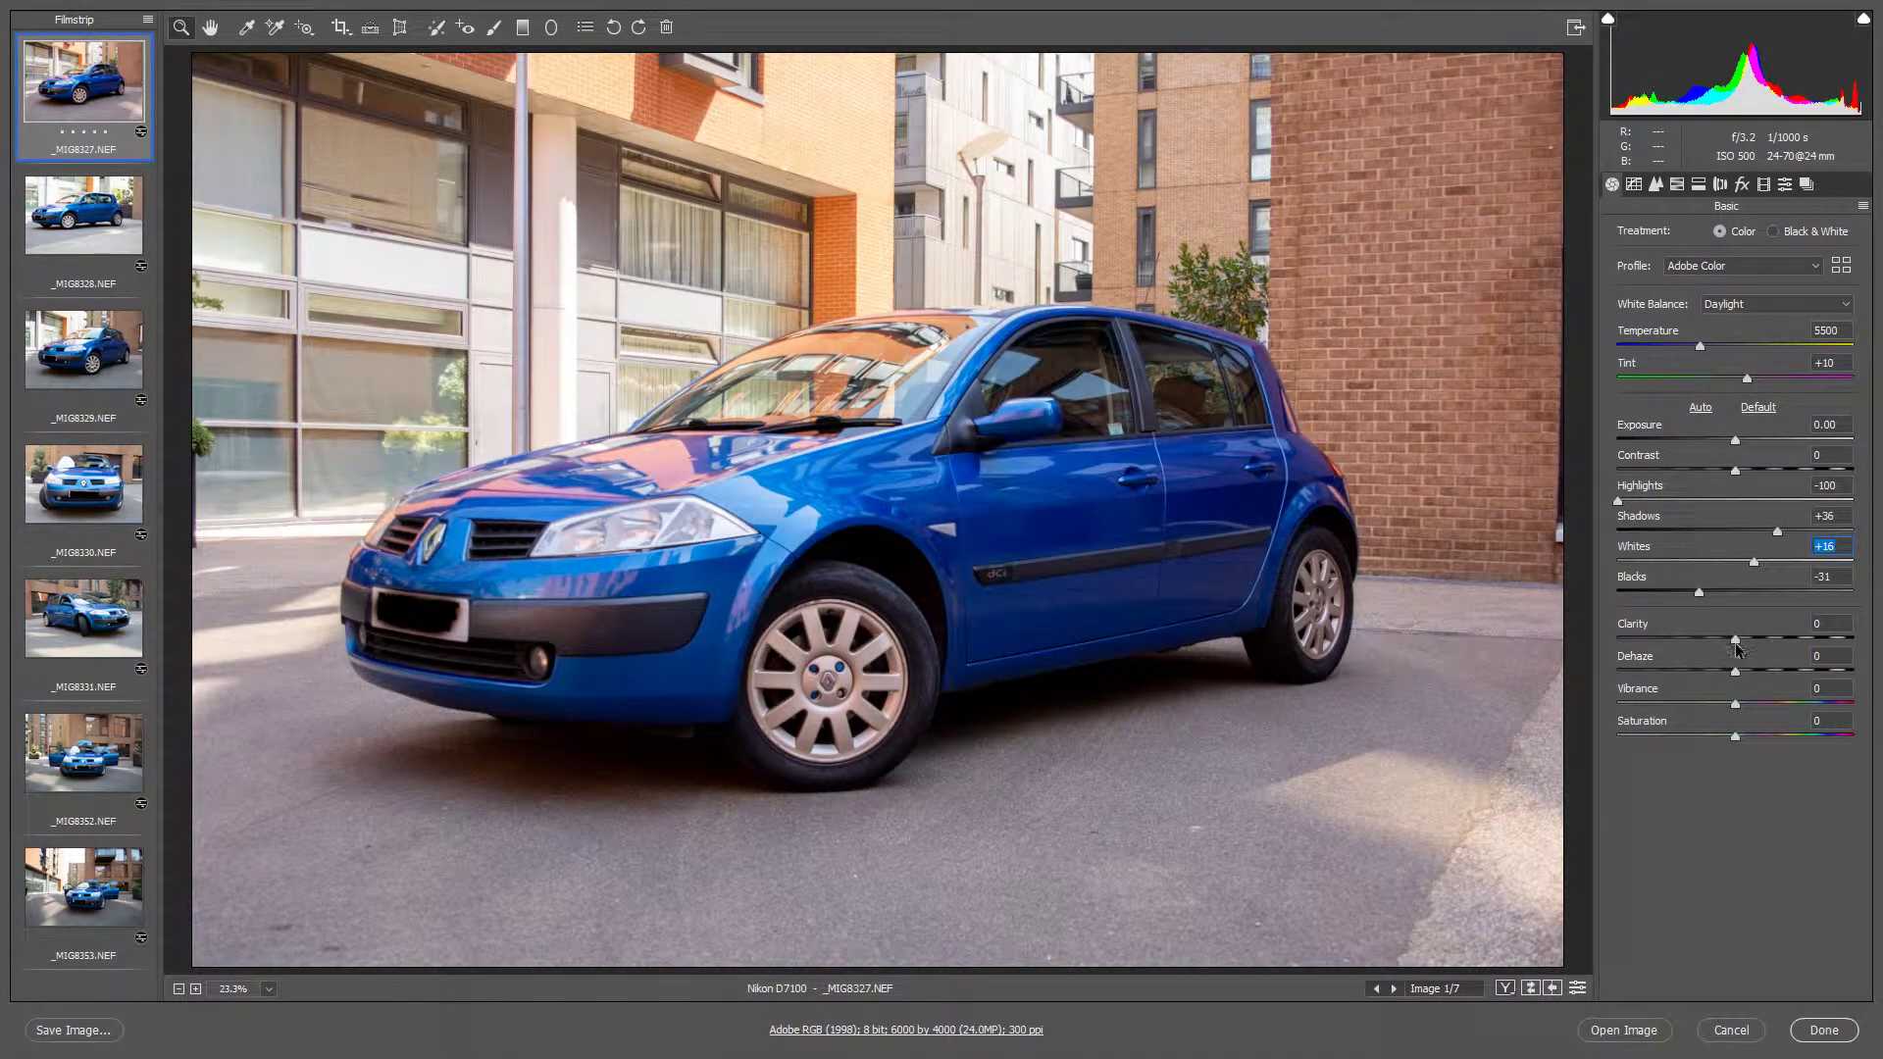
drag(1735, 643, 1769, 639)
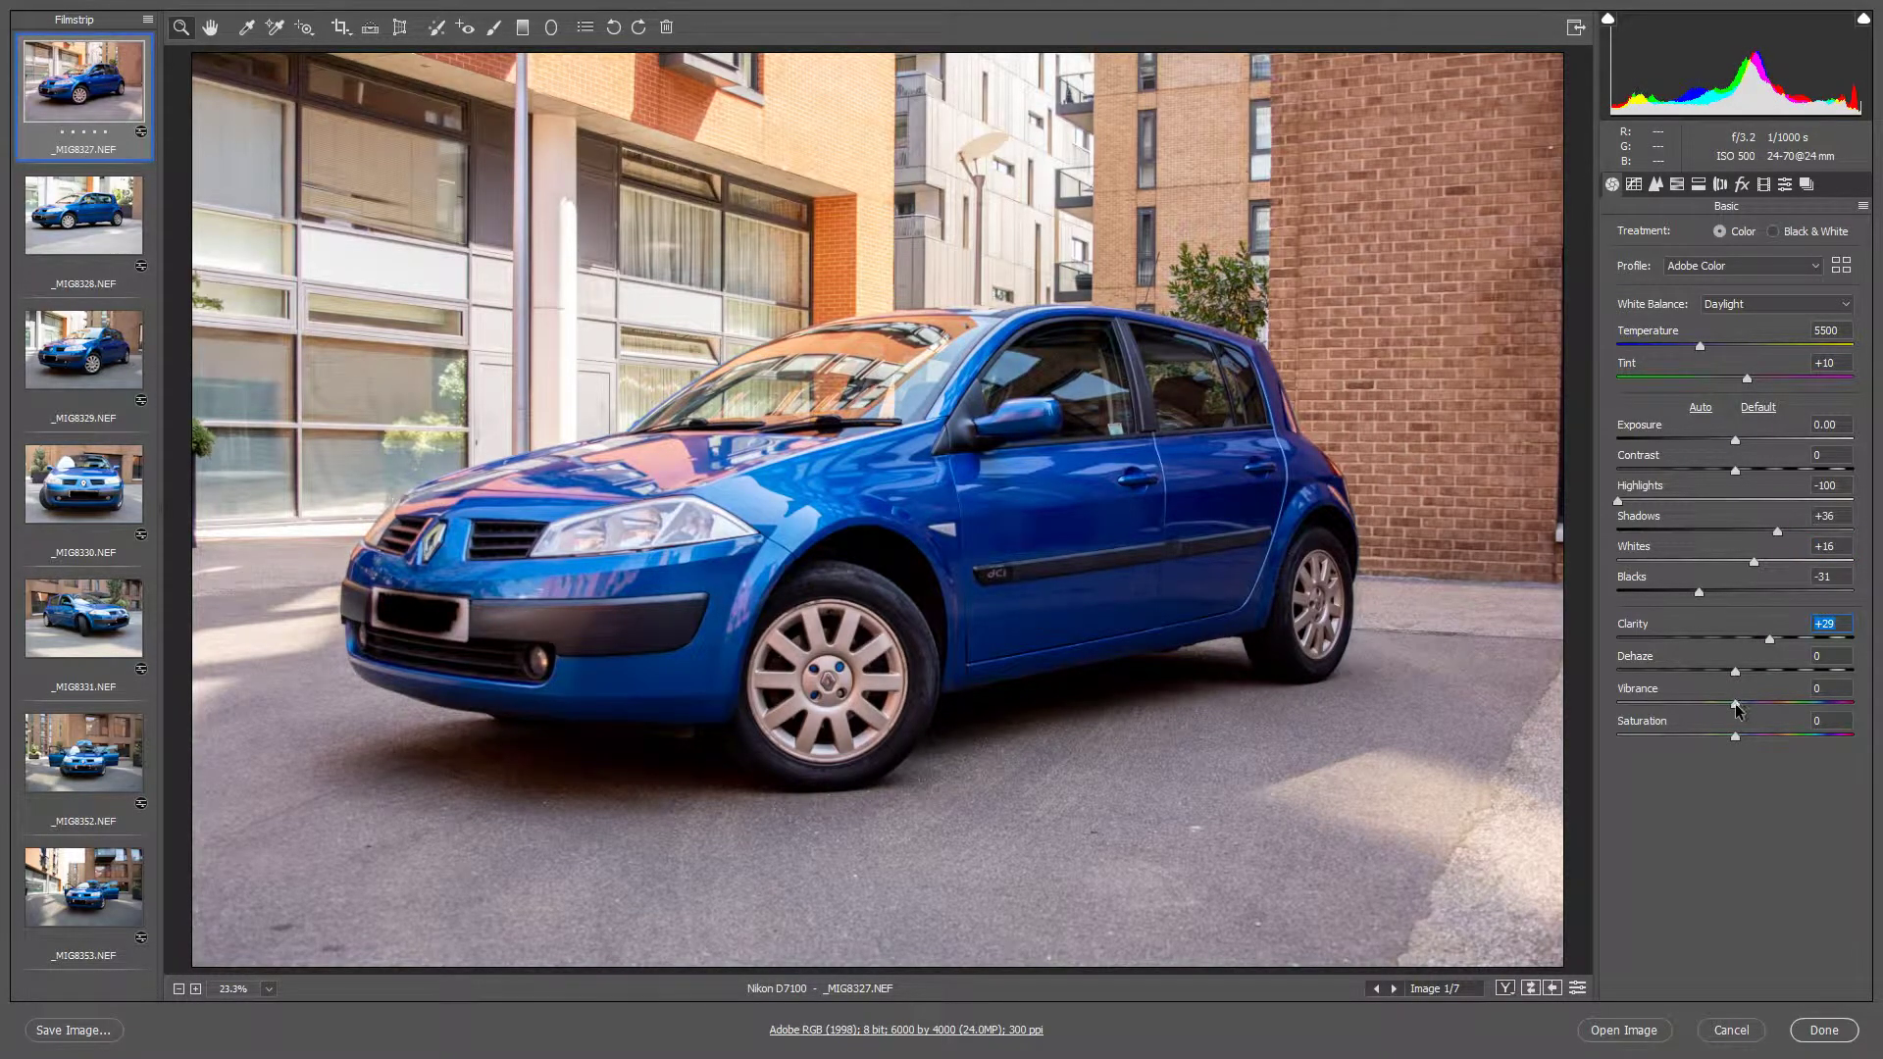
drag(1734, 704, 1767, 702)
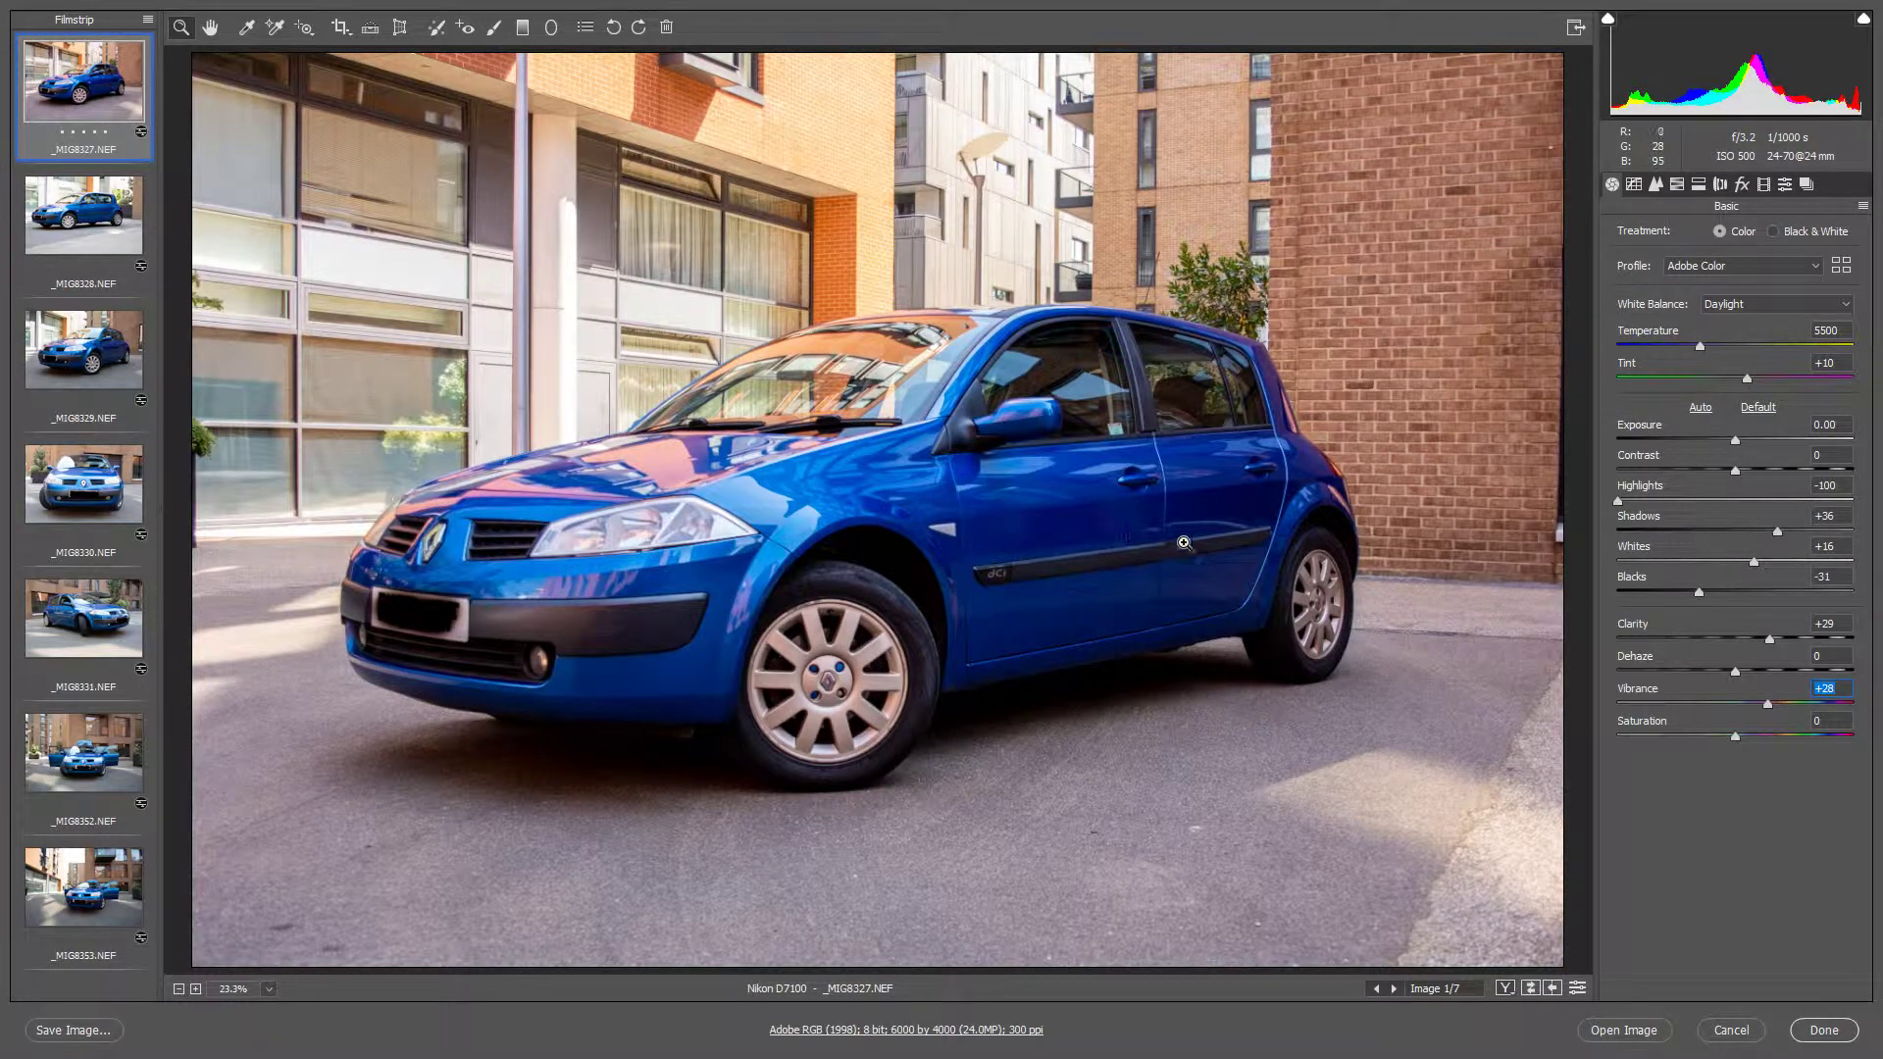
Set _MIG8327.NEF's sharpening Amount to 58 and Masking to 63, and its Luminance noise reduction to 5.
click(1655, 184)
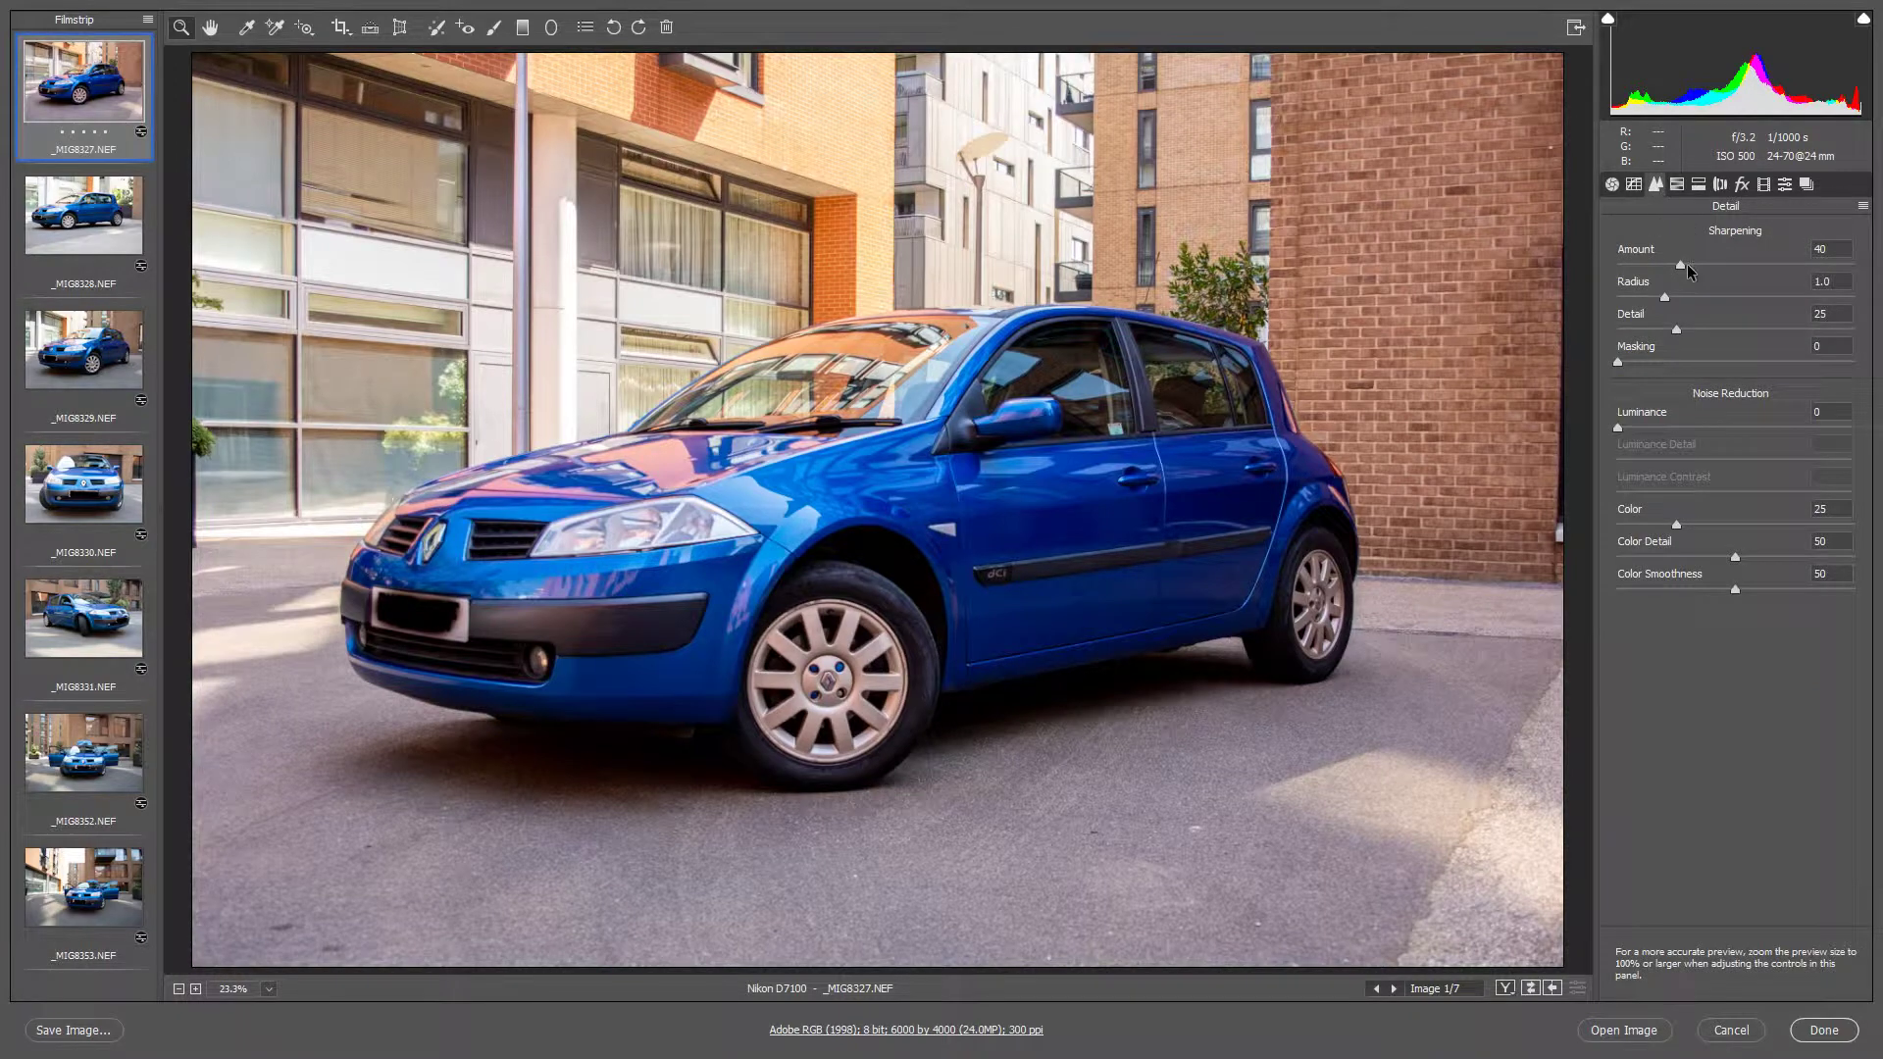
drag(1688, 265, 1714, 266)
drag(1620, 361, 1765, 373)
drag(1618, 430, 1633, 429)
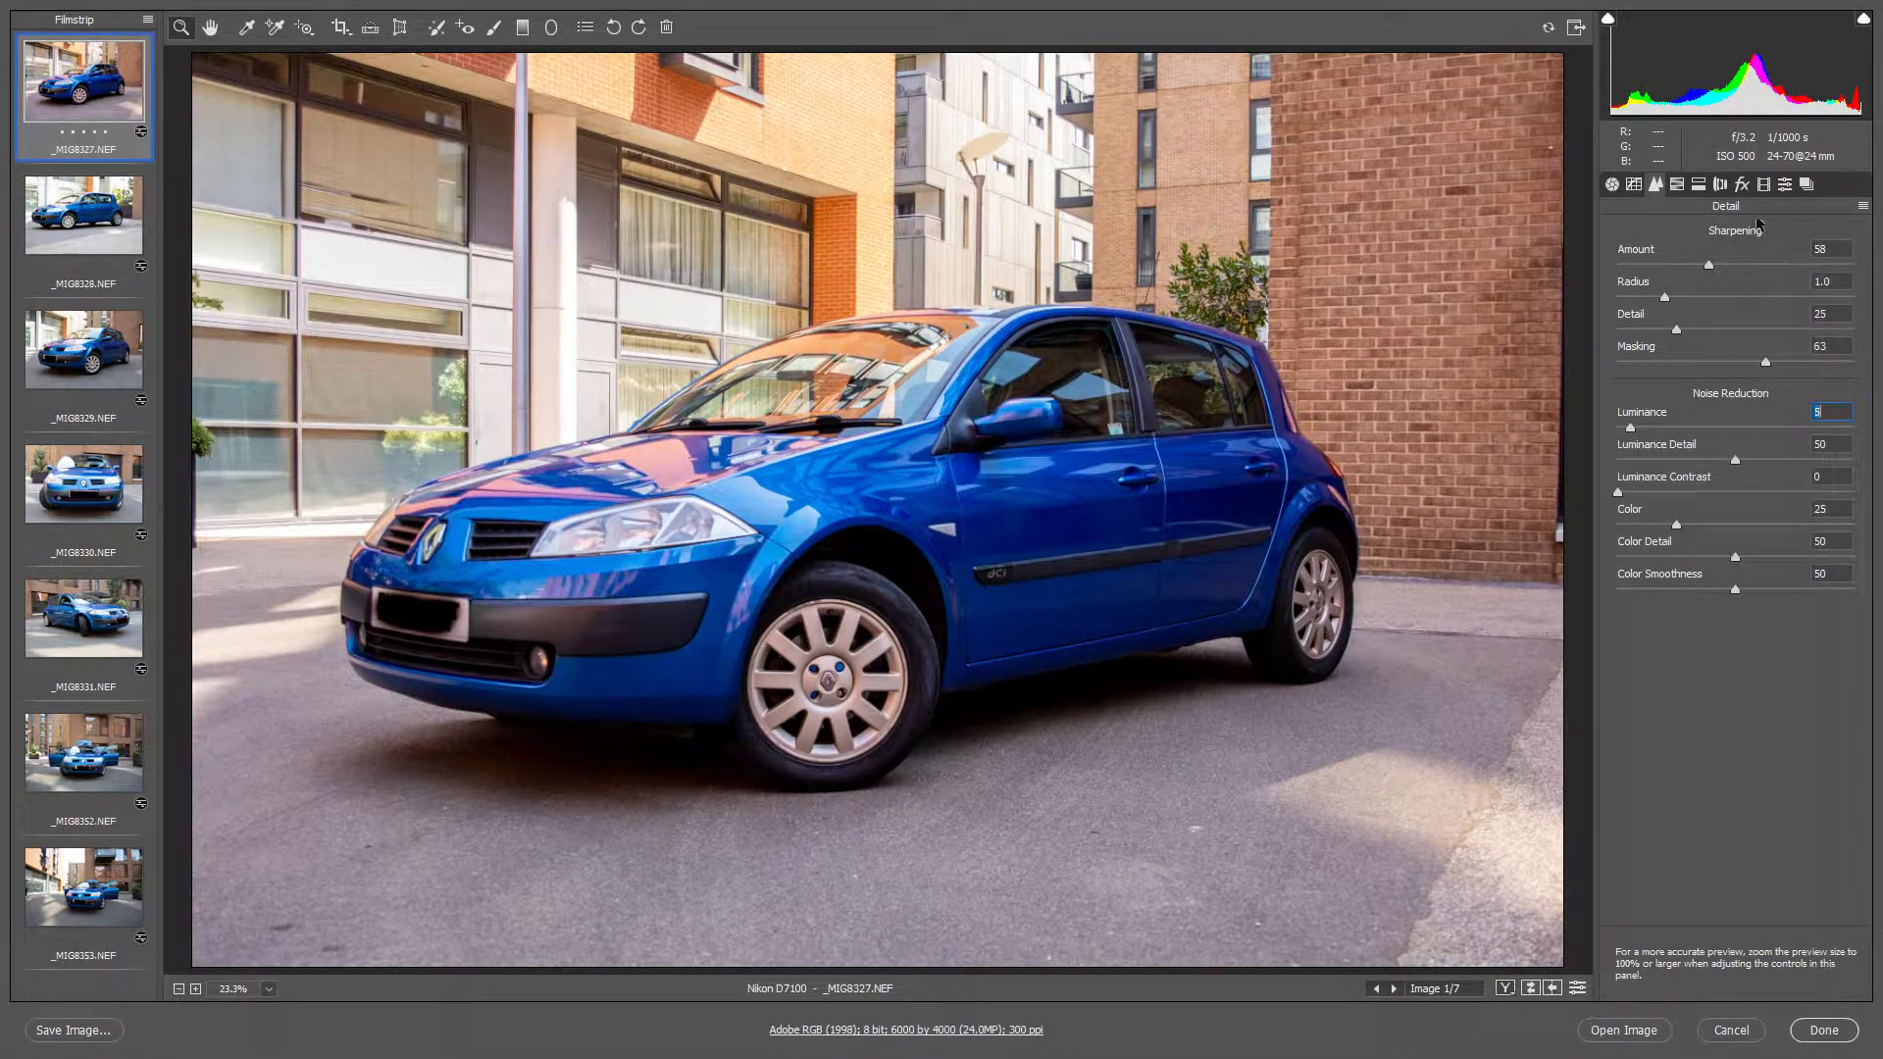
Enable lens profile corrections and chromatic aberration removal for _MIG8327.NEF.
click(1720, 185)
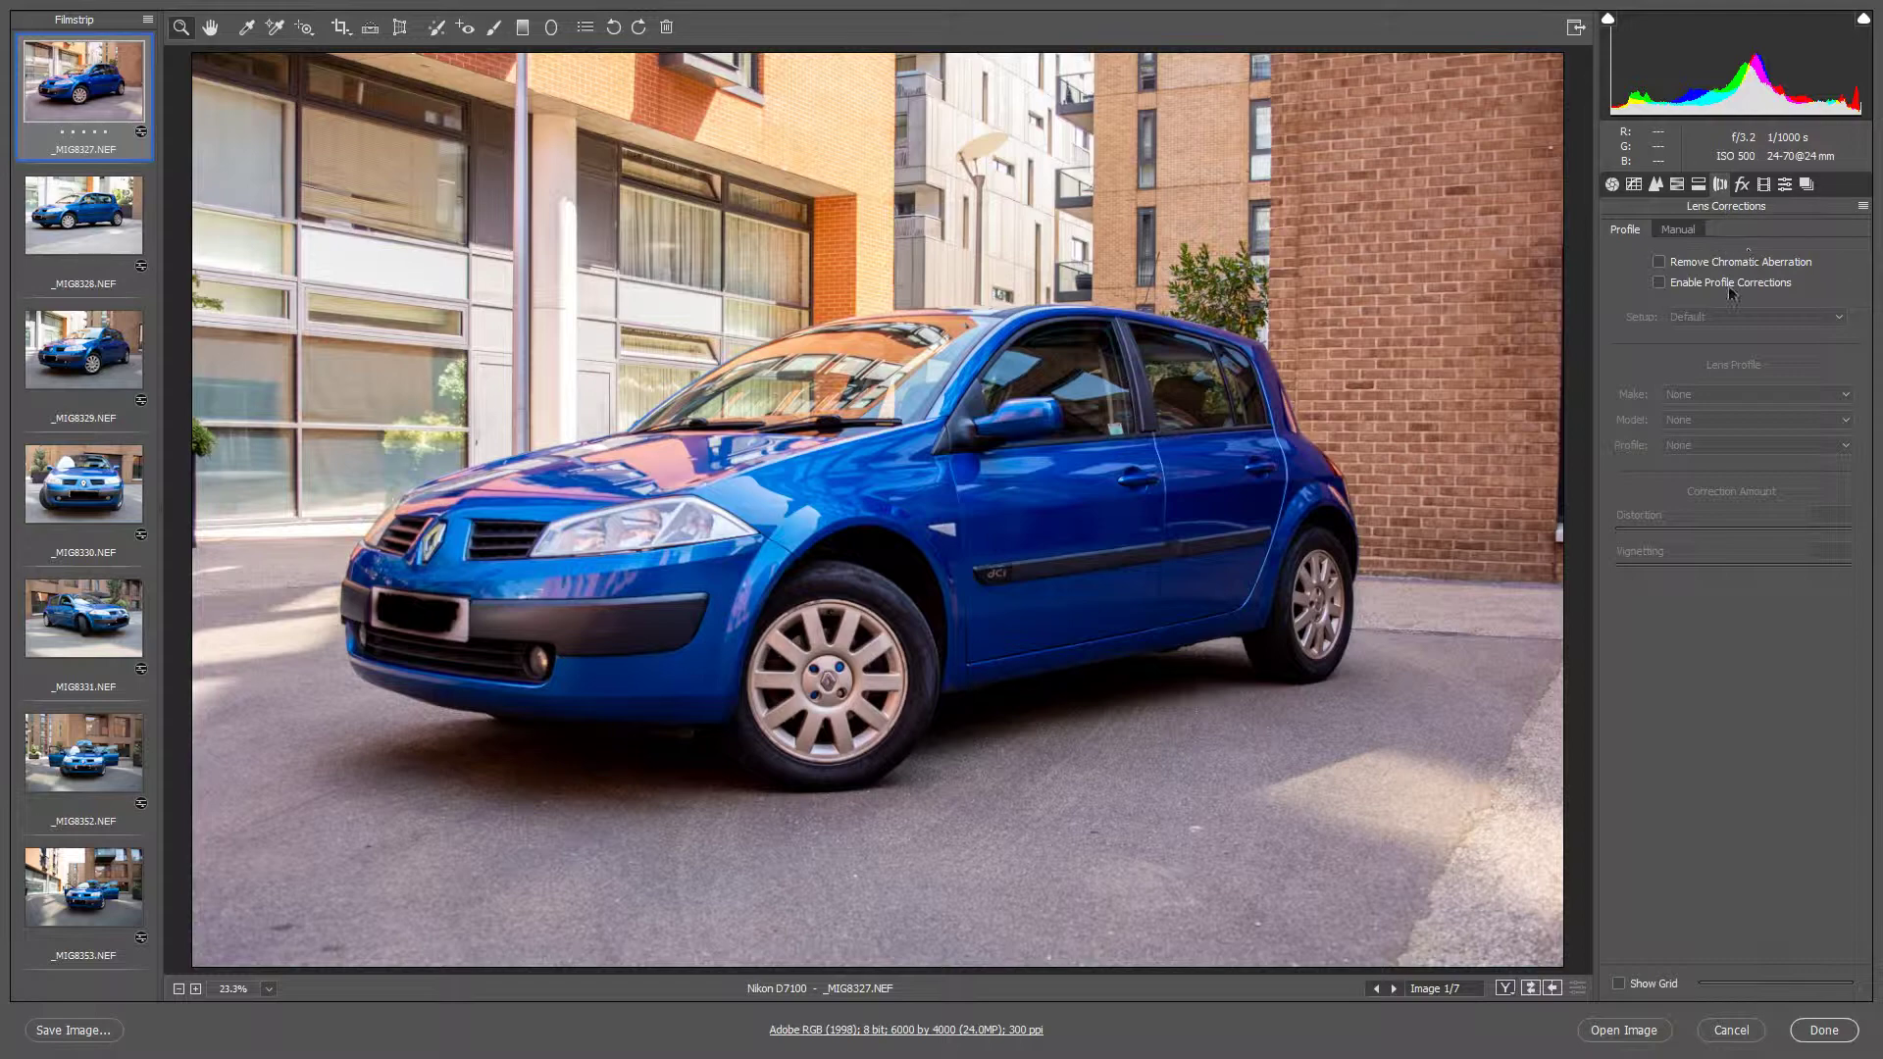
click(1677, 284)
click(1662, 262)
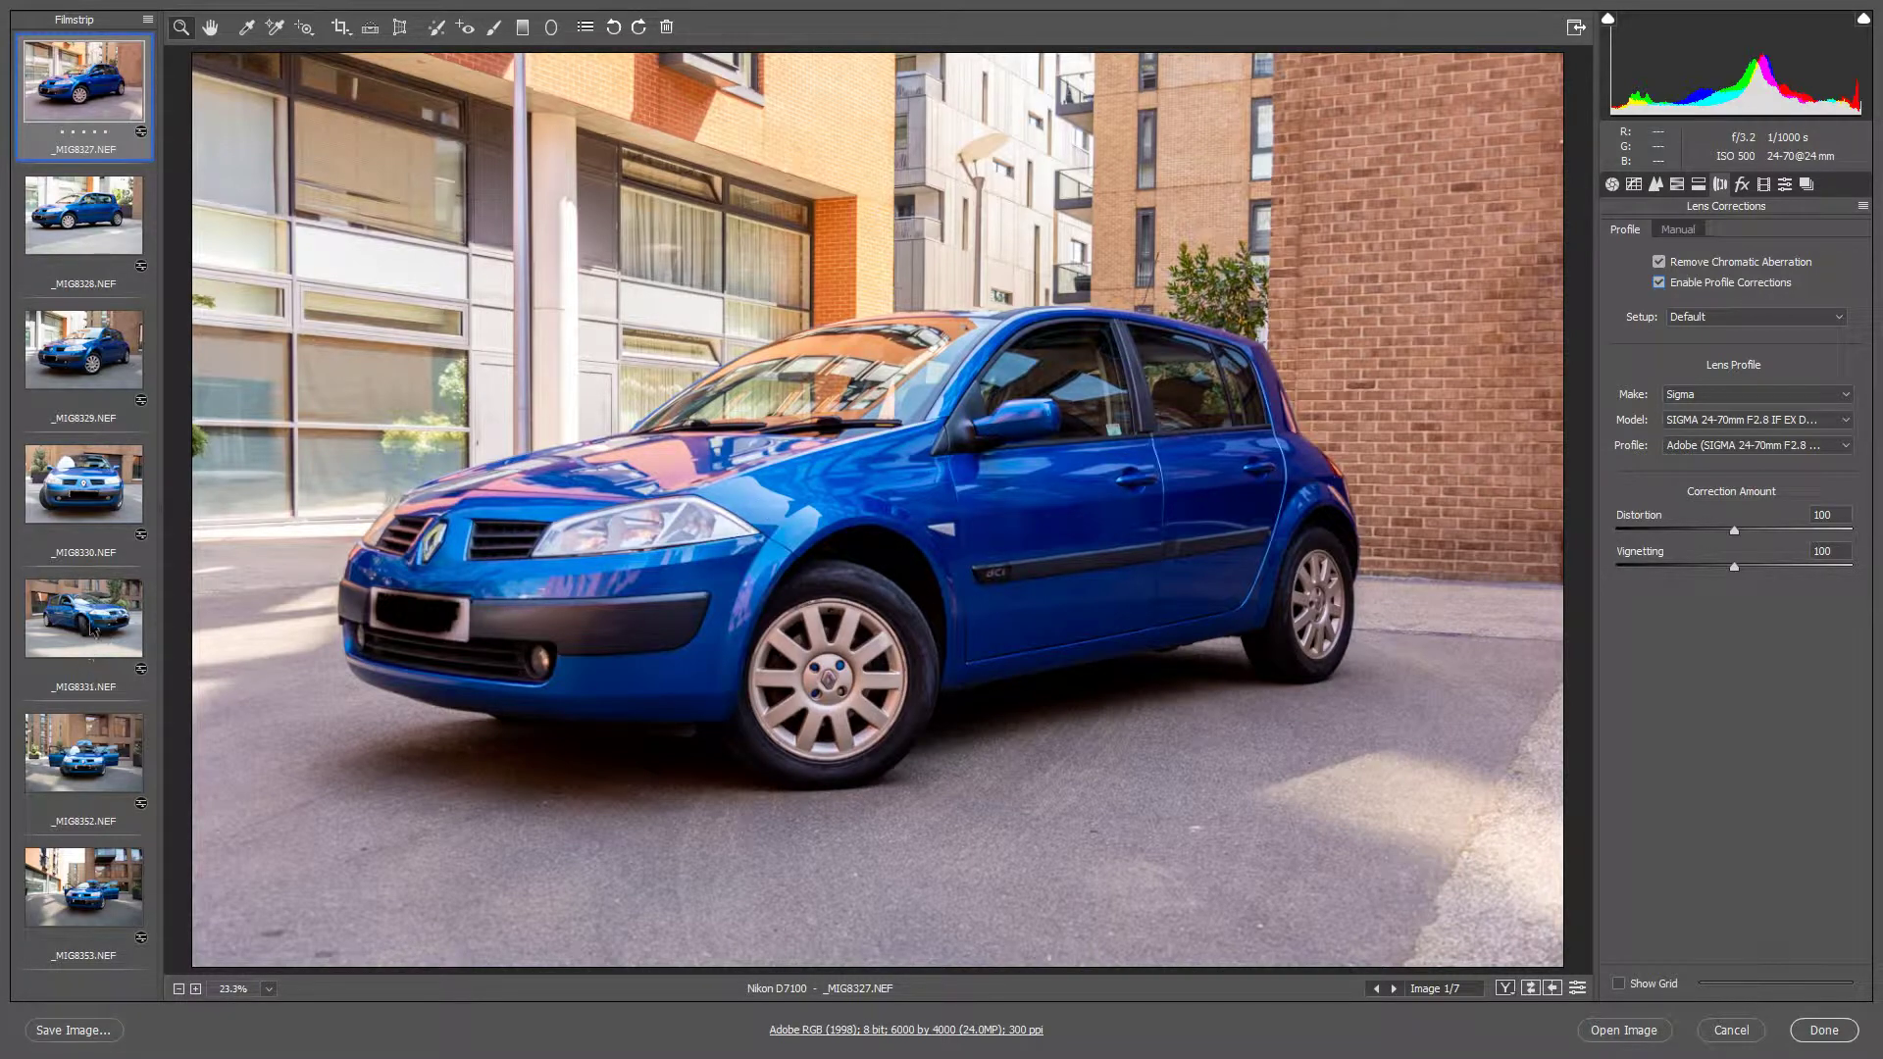
Synchronize the settings of _MIG8327.NEF to the photos through _MIG8331.NEF, using the Settings subset.
key(shift)
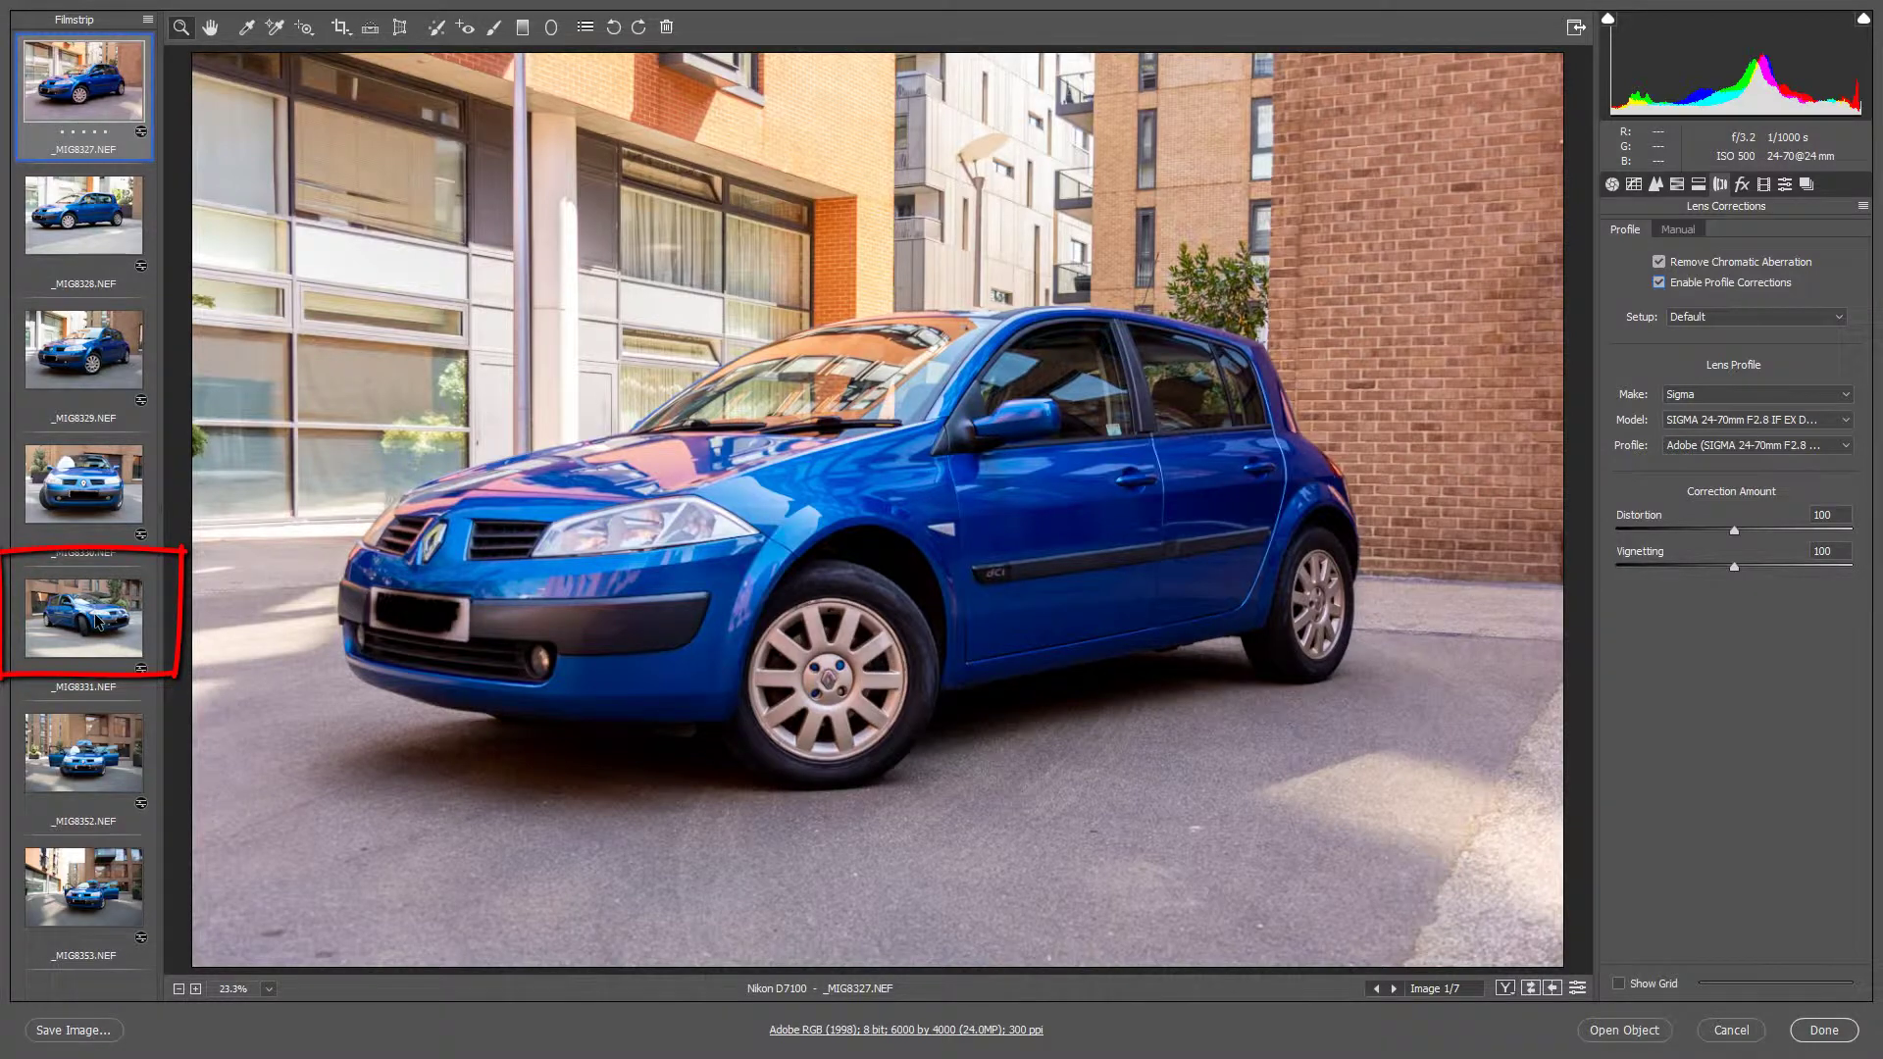
shift+click(97, 620)
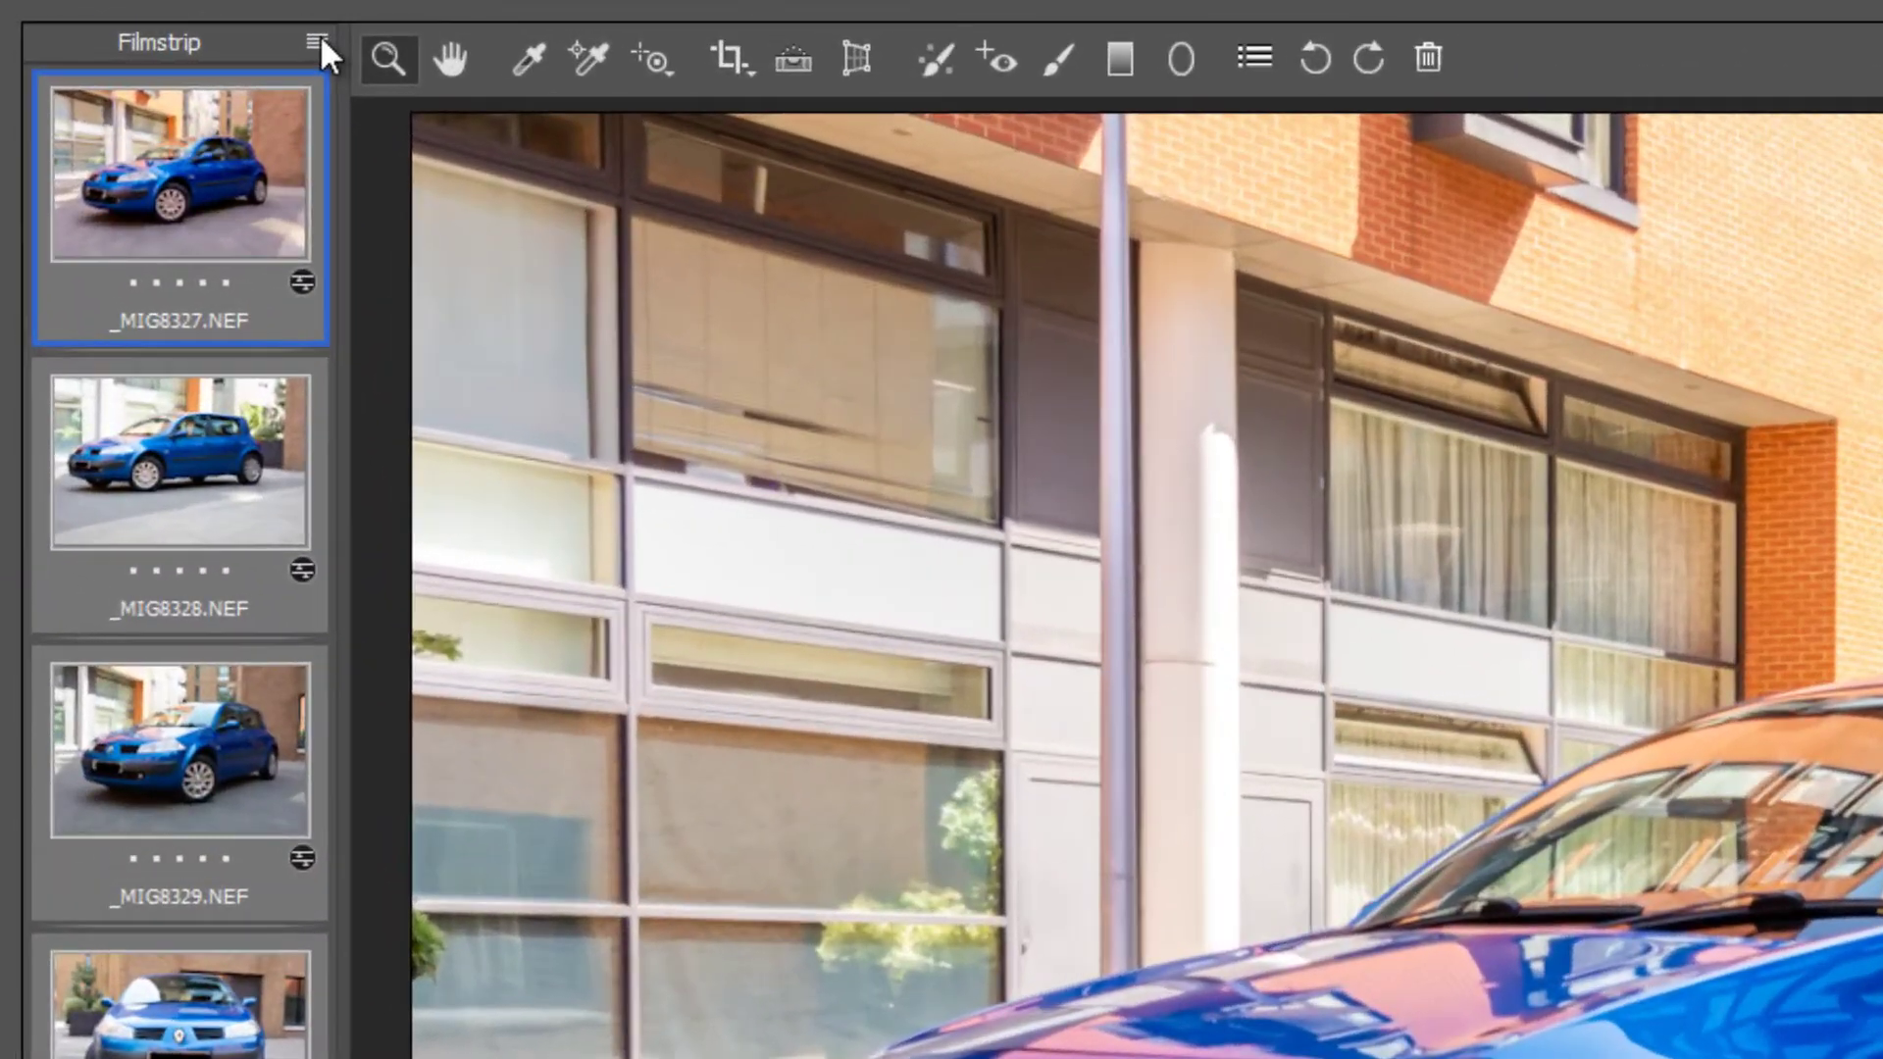
click(318, 39)
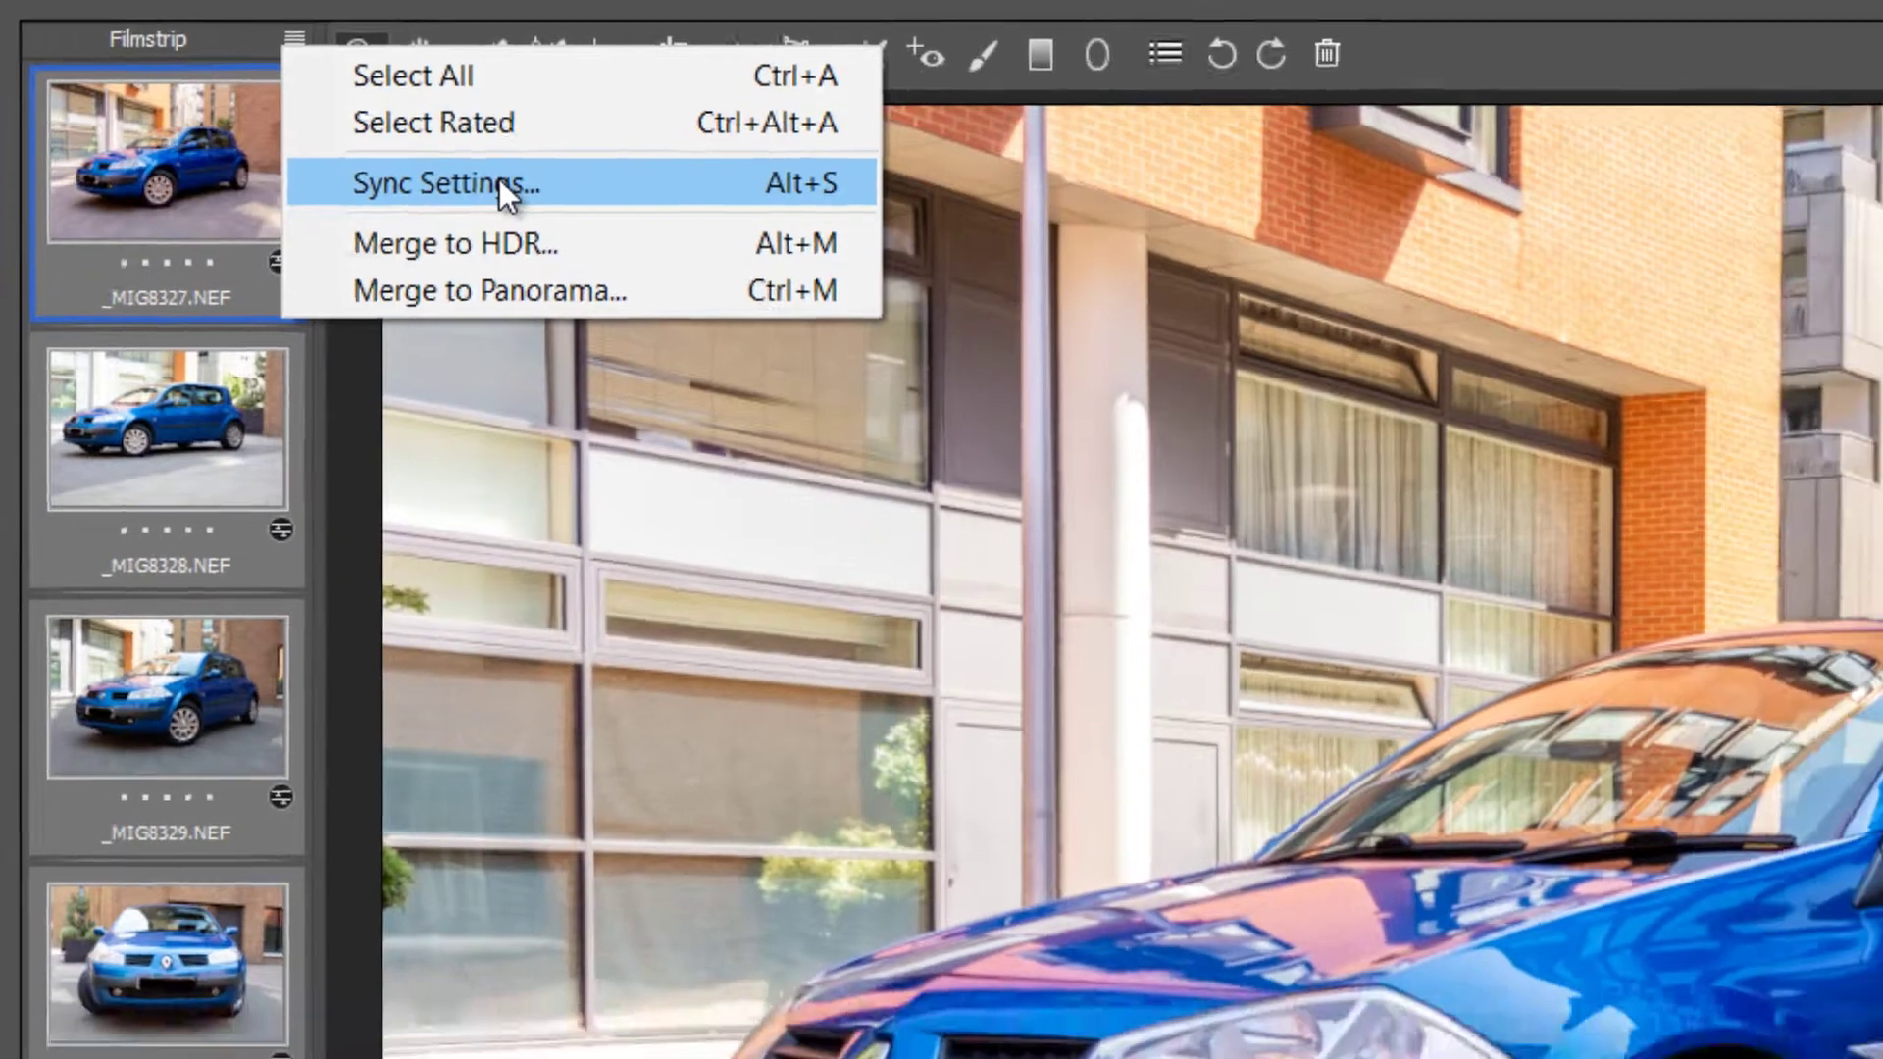
click(537, 196)
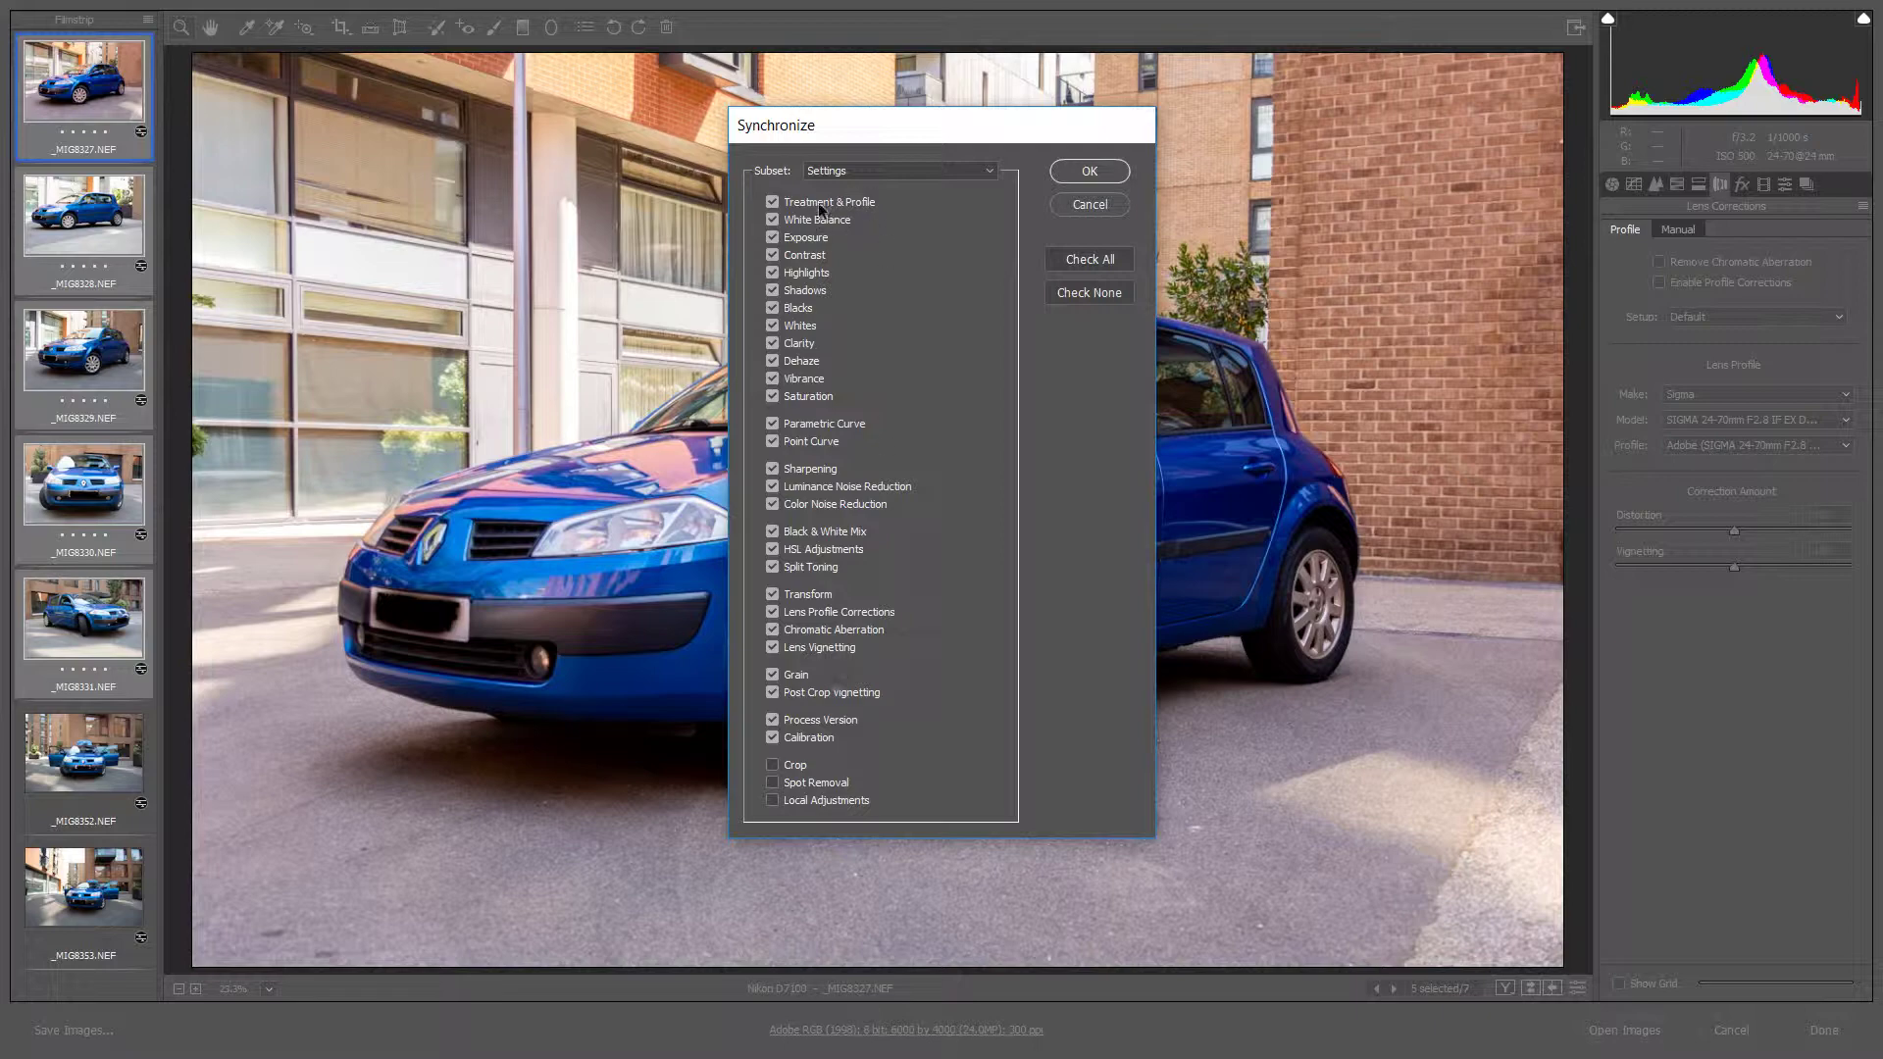
click(1090, 171)
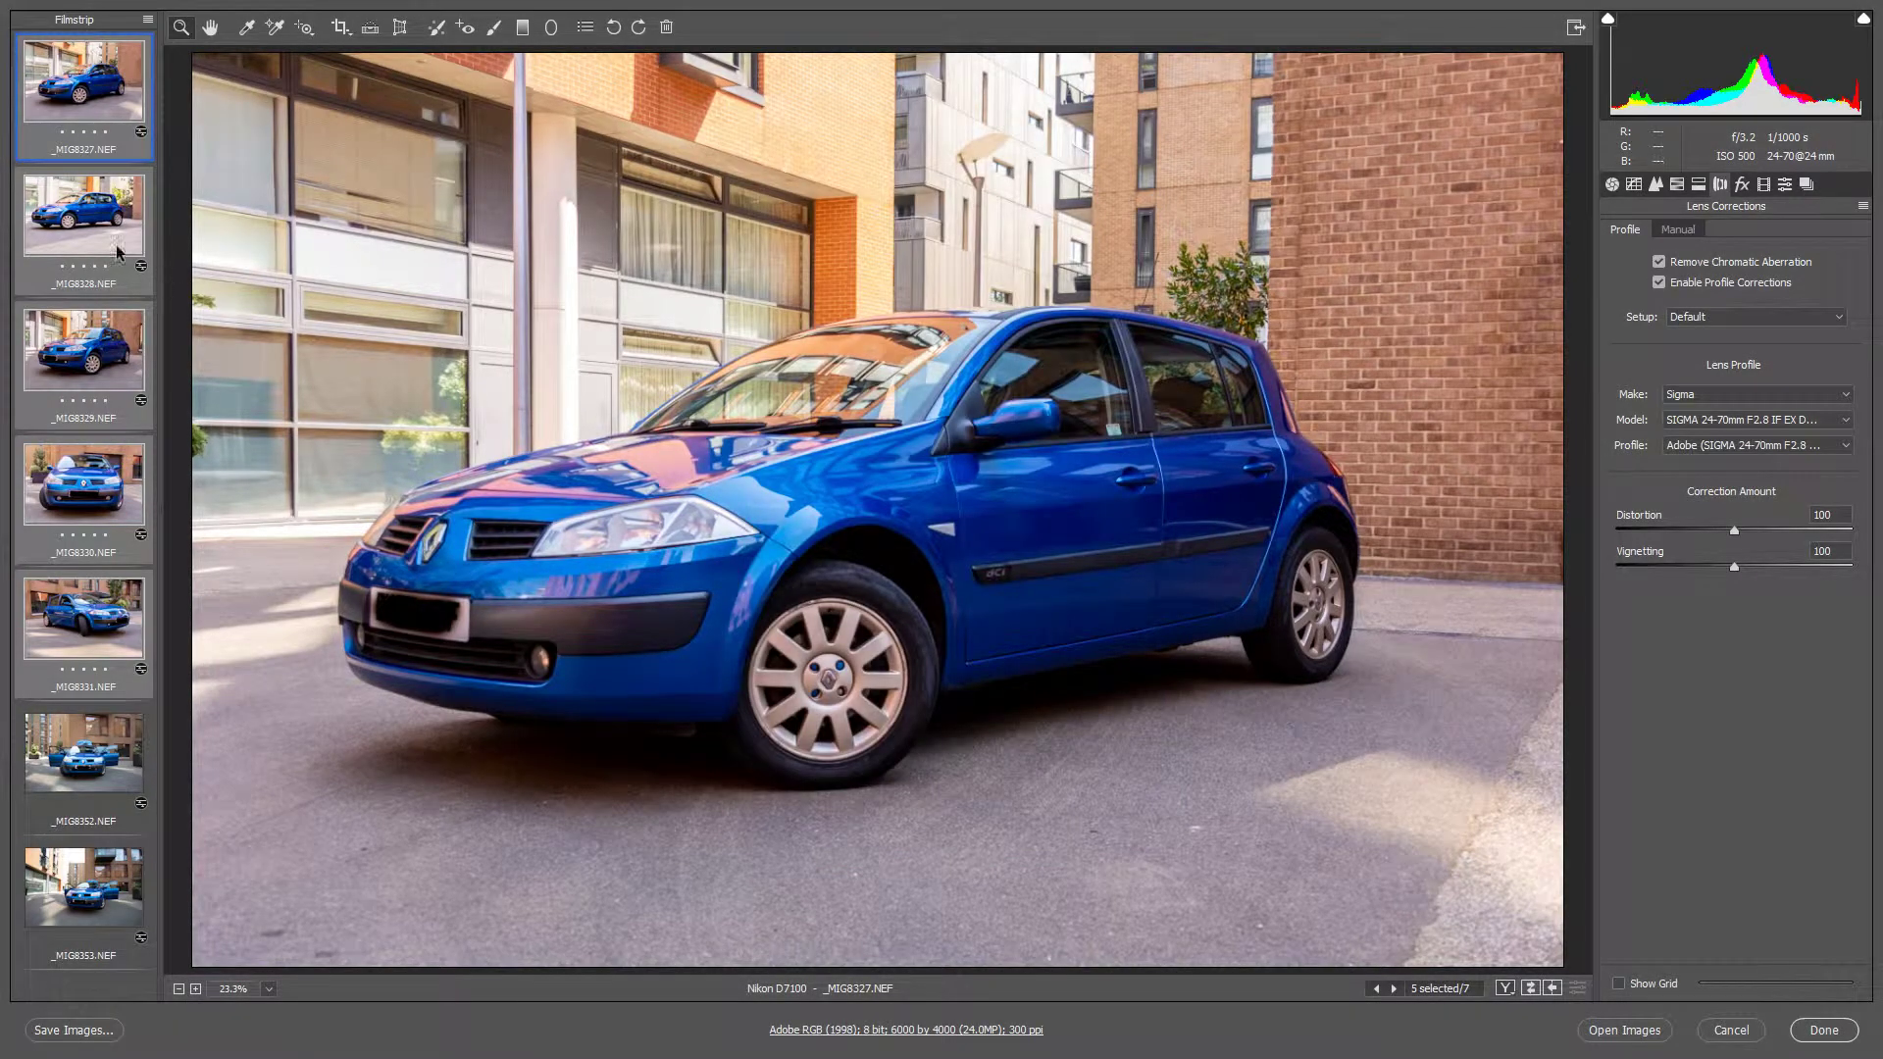
Review the synchronized photos and their basic adjustments, and compare them with the unedited _MIG8352.NEF and _MIG8353.NEF.
click(92, 232)
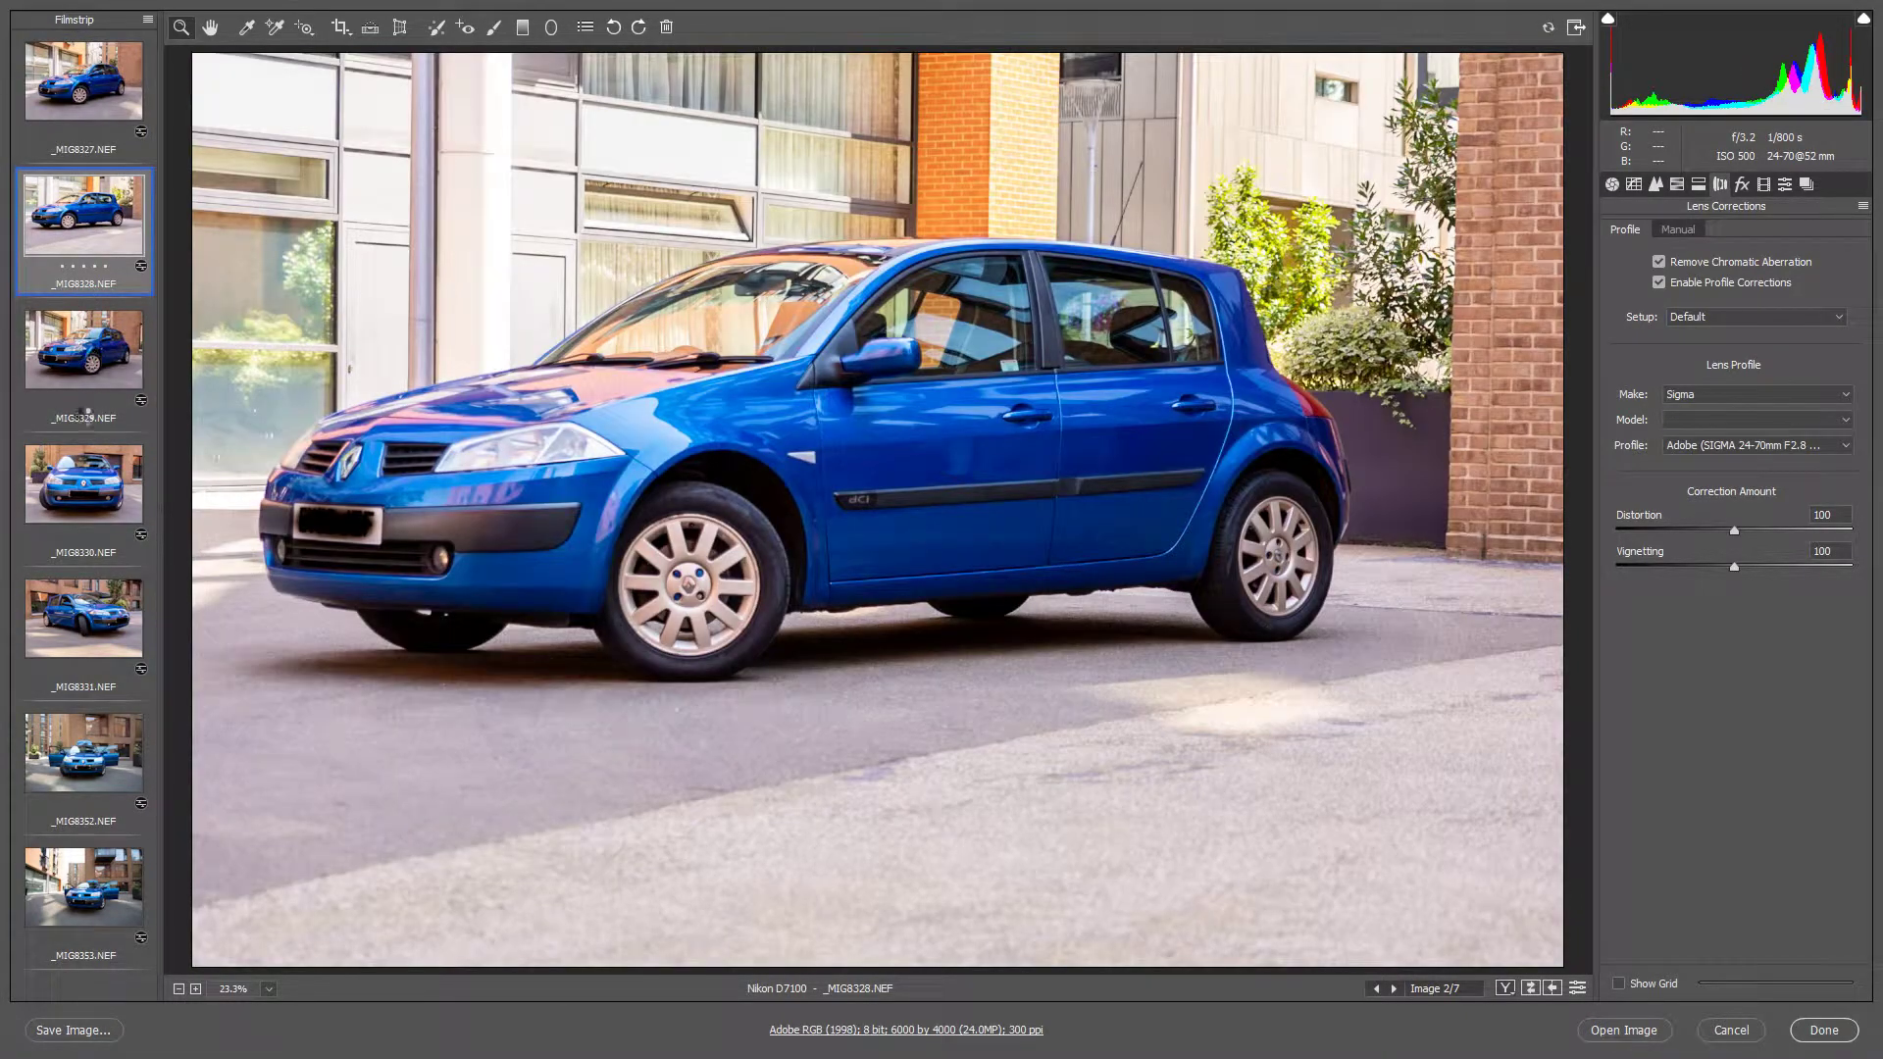
click(85, 350)
click(77, 476)
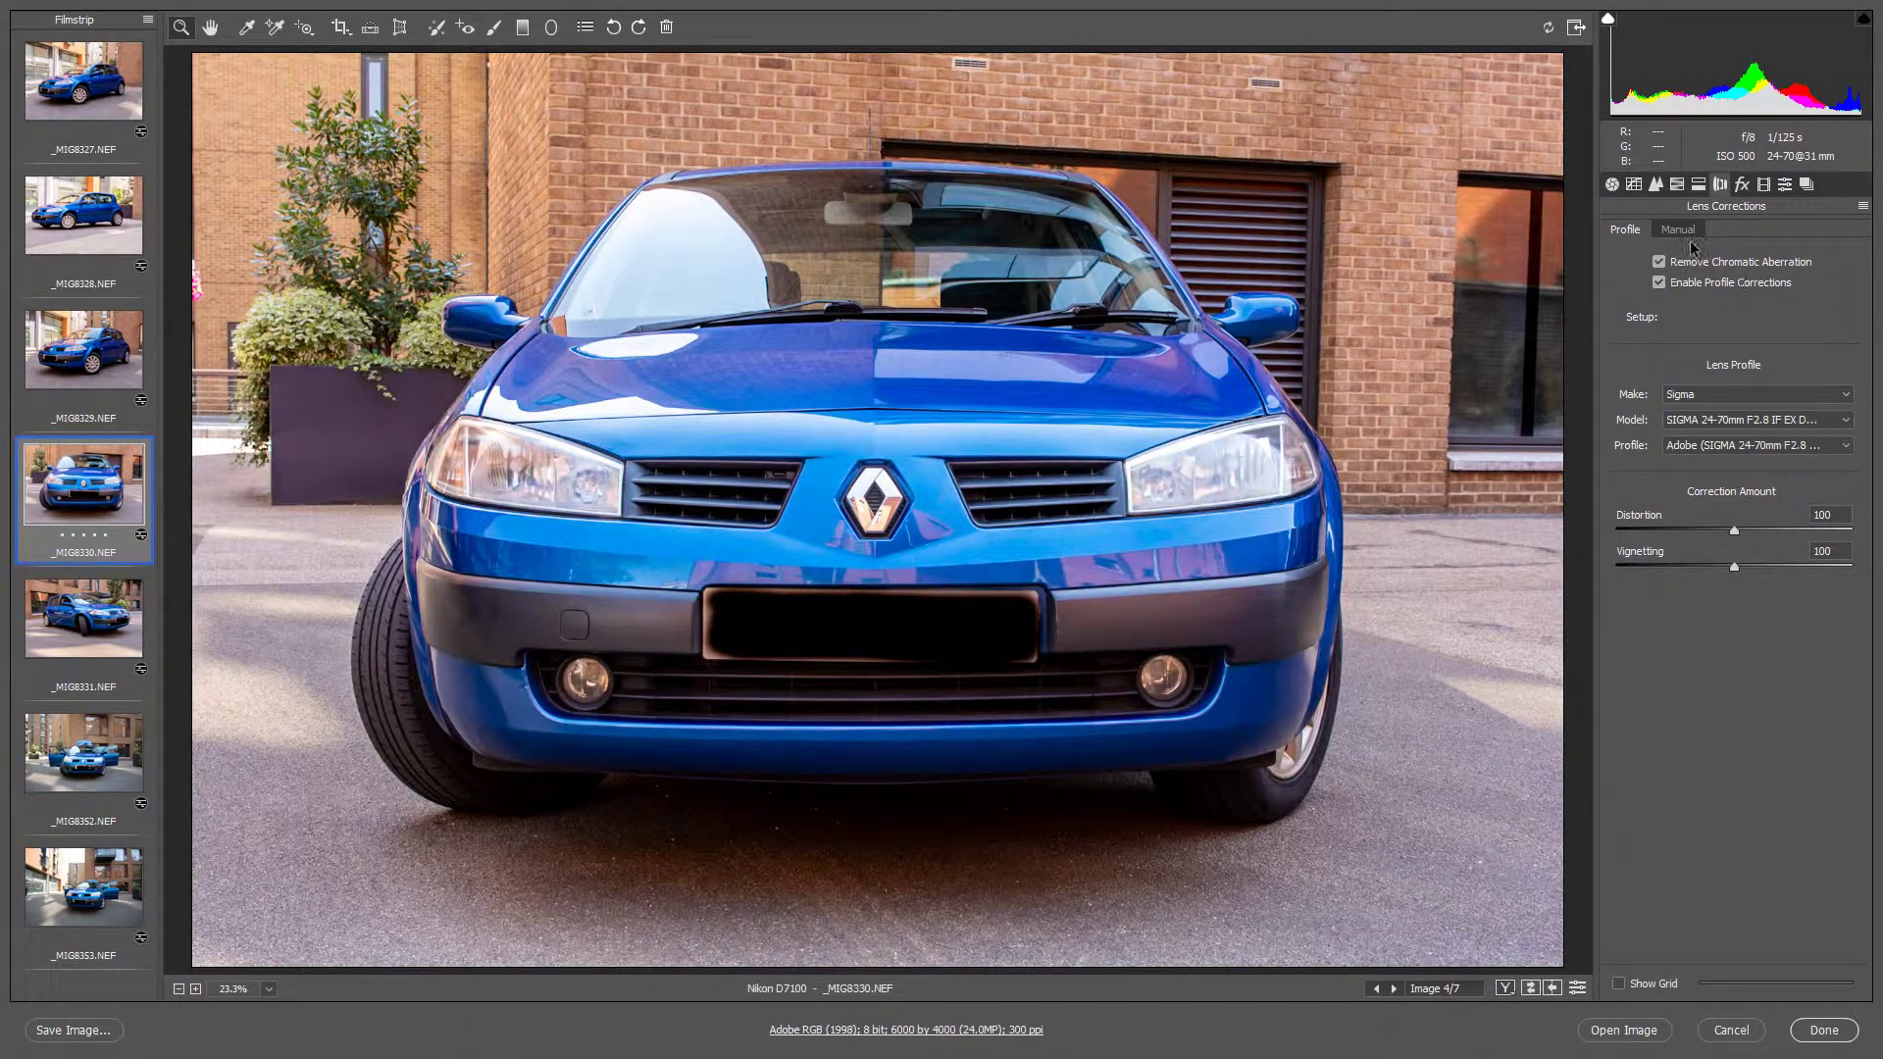
click(1611, 186)
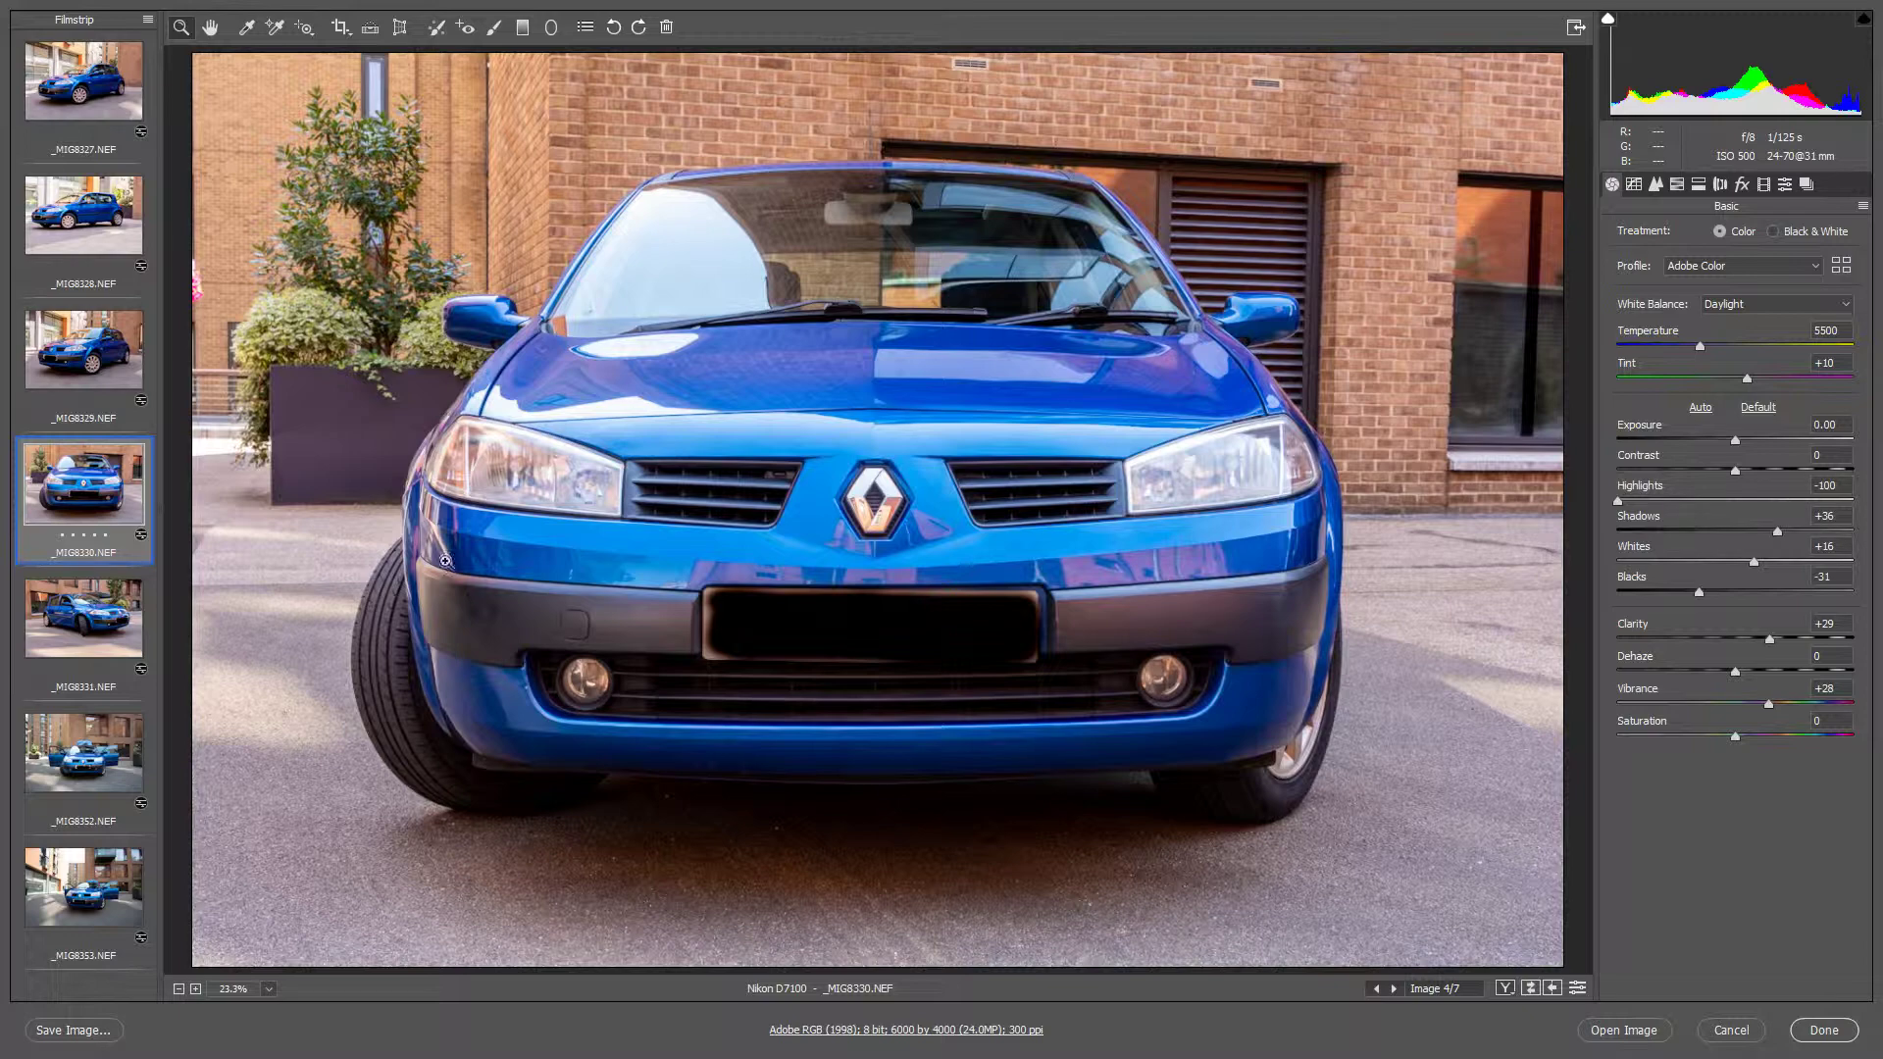
click(97, 742)
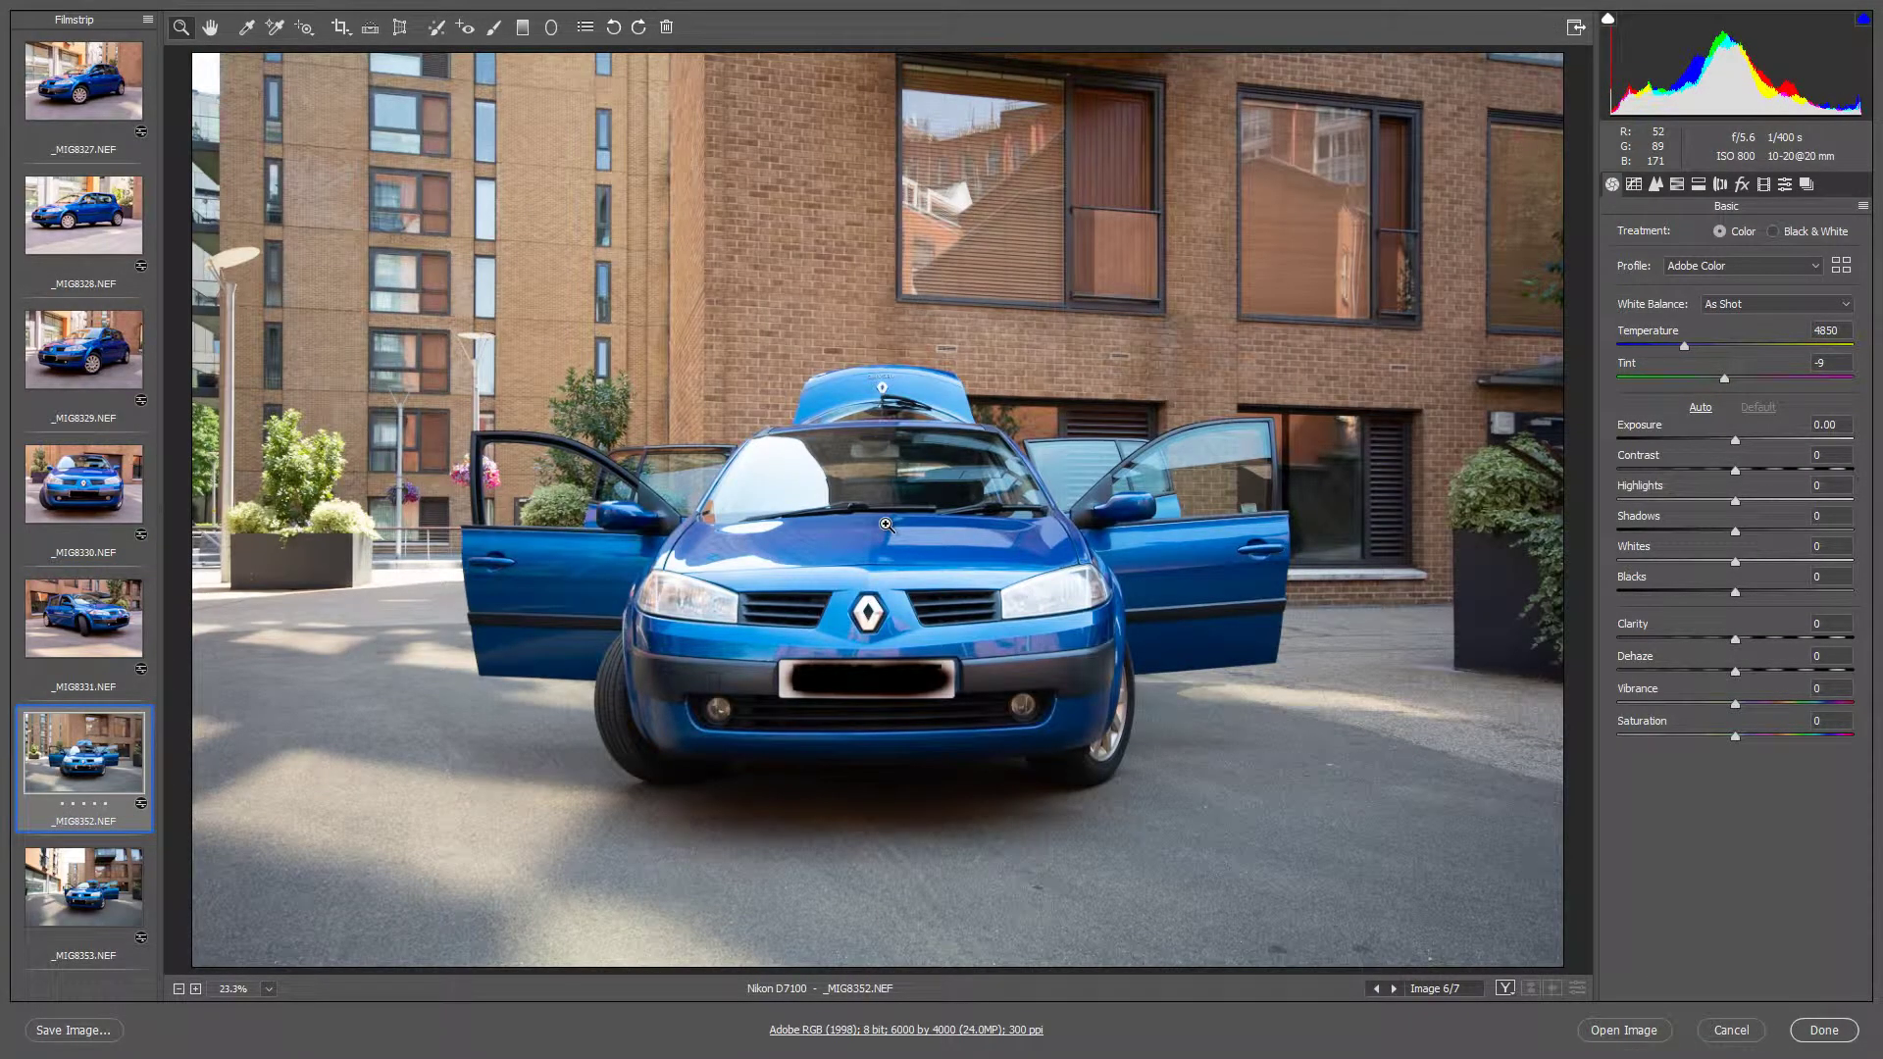
click(85, 887)
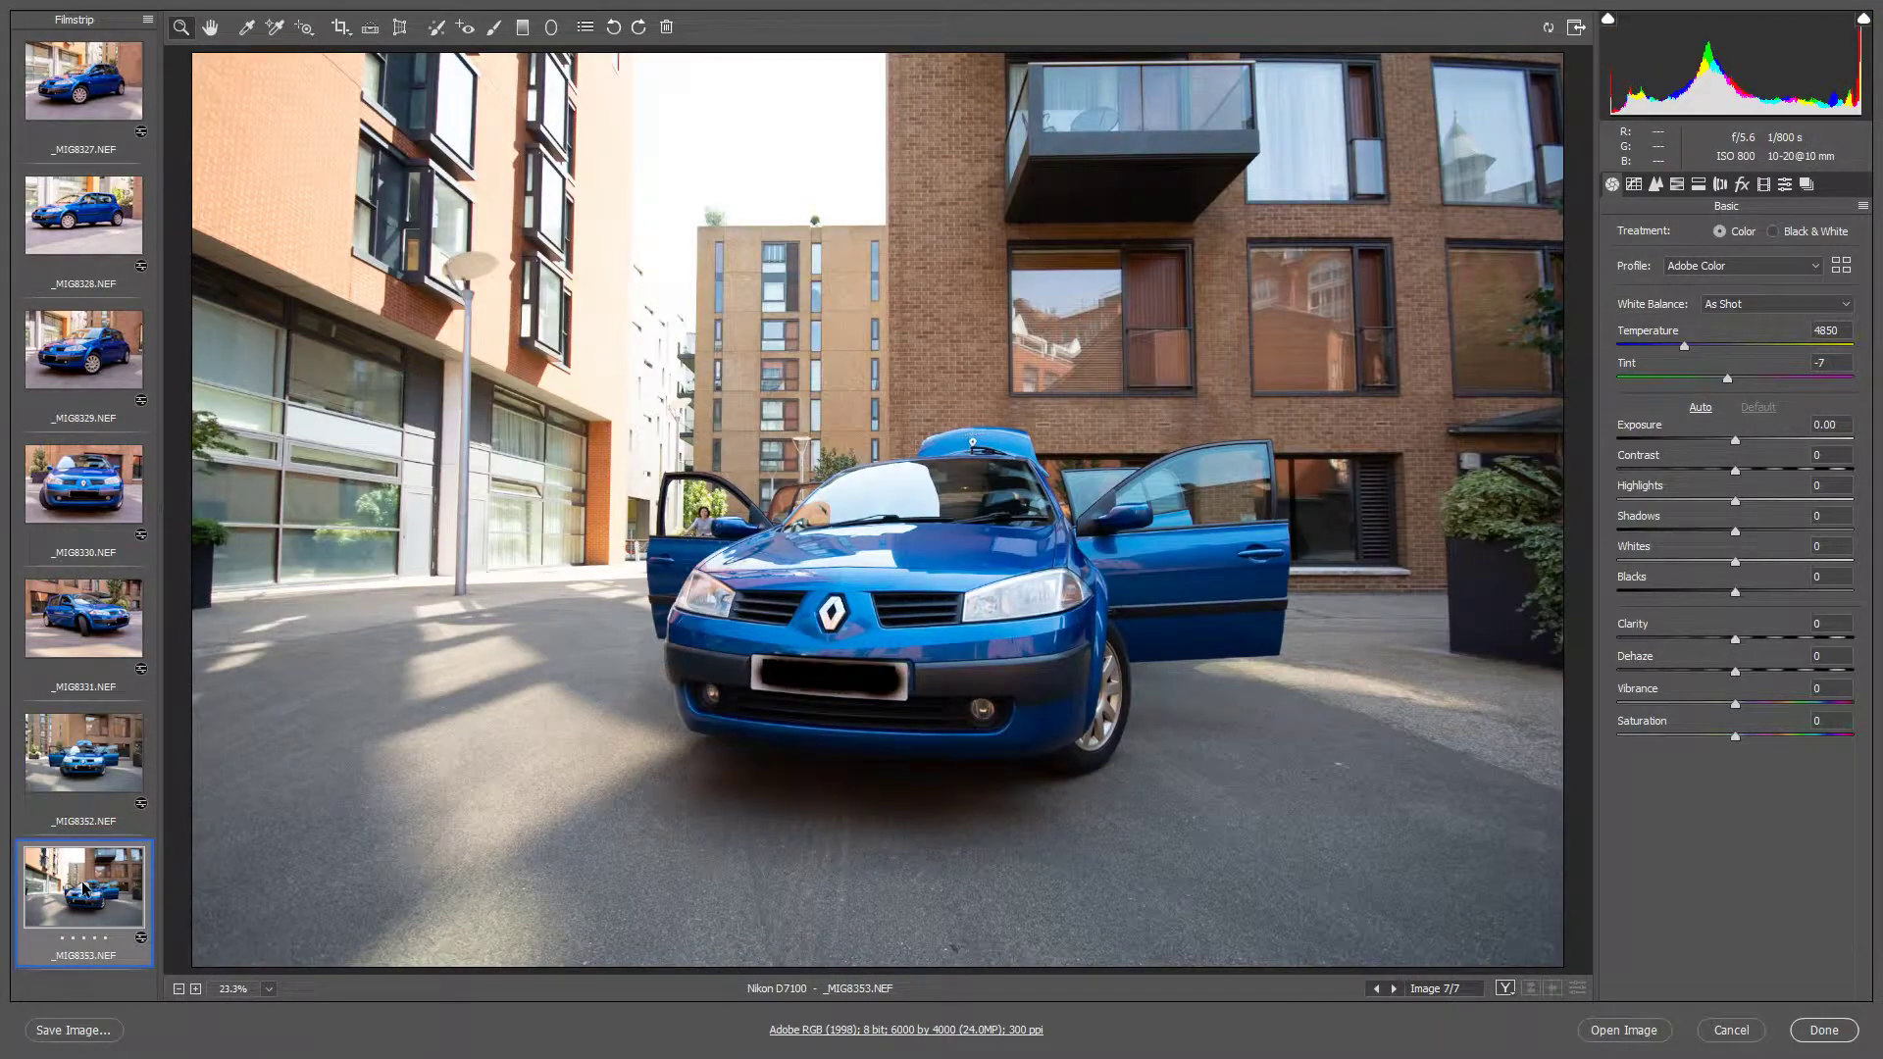
click(115, 780)
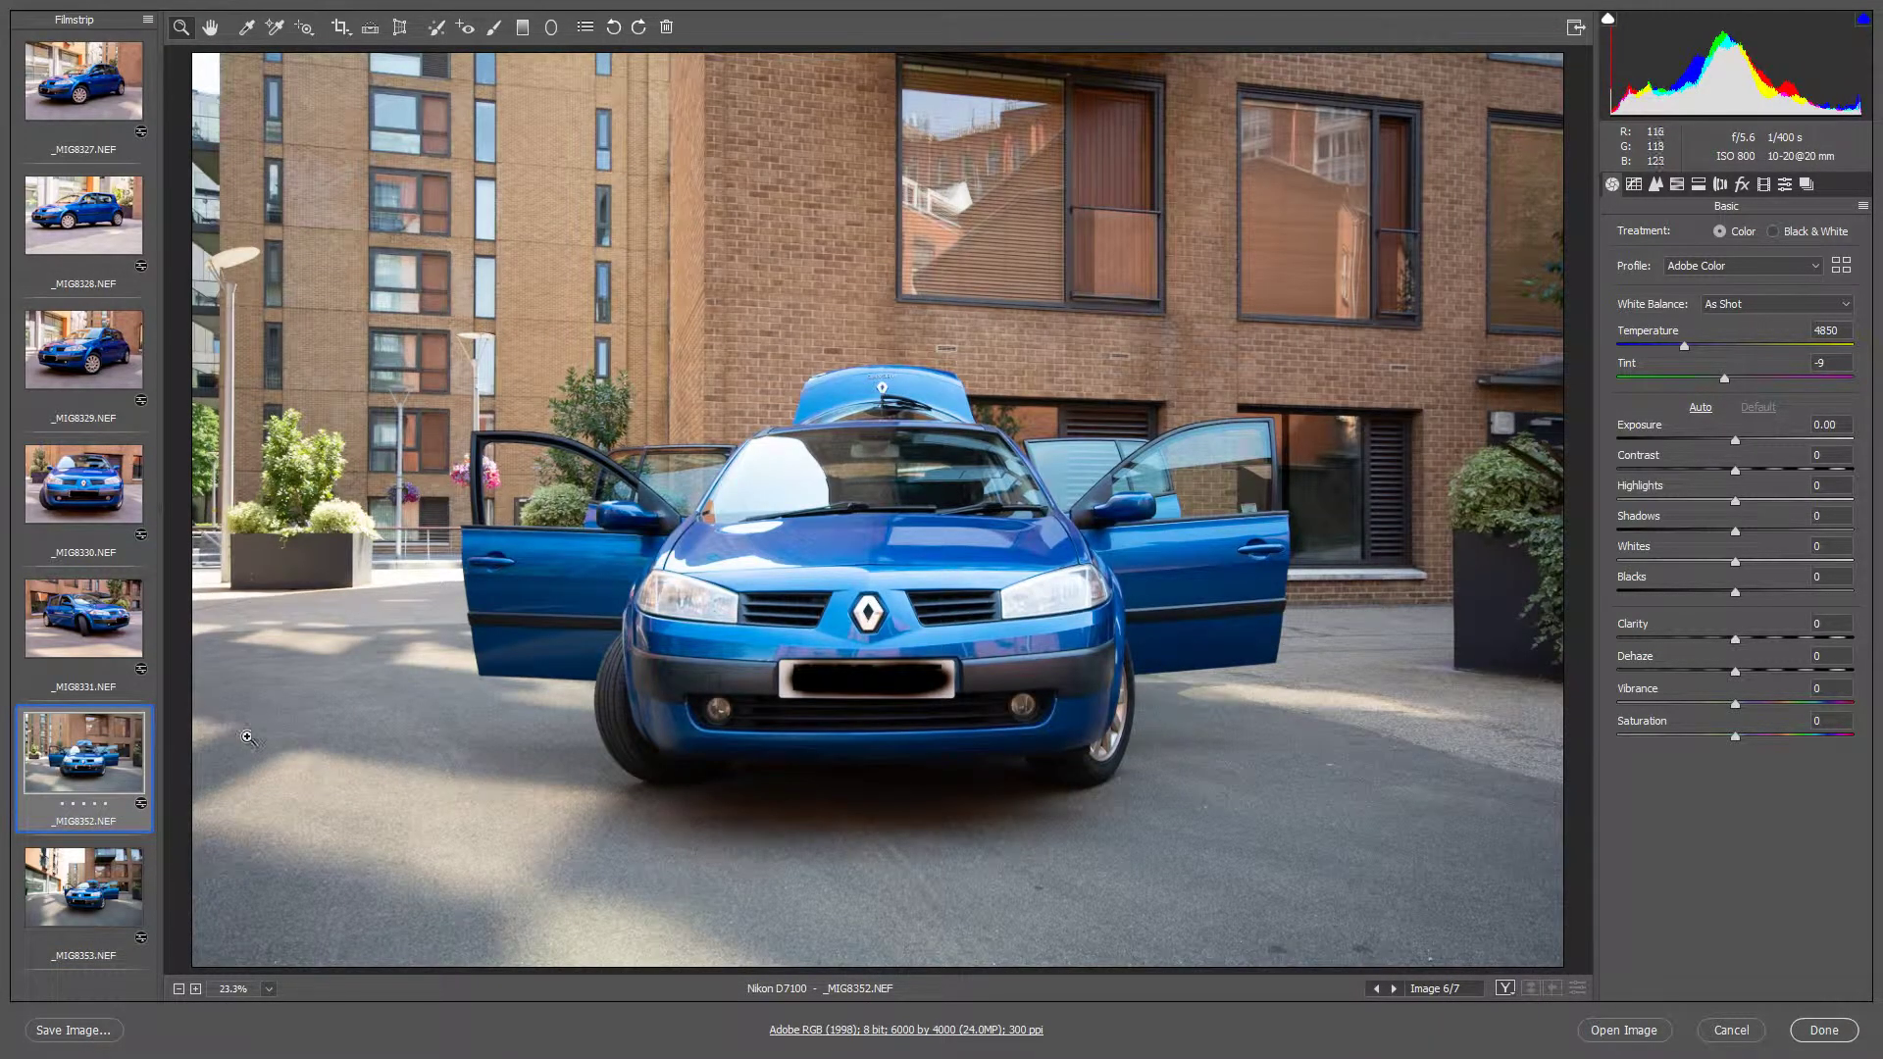
Synchronize _MIG8331.NEF's settings to _MIG8352.NEF and _MIG8353.NEF, excluding Lens Profile Corrections, Chromatic Aberration and Lens Vignetting.
click(109, 633)
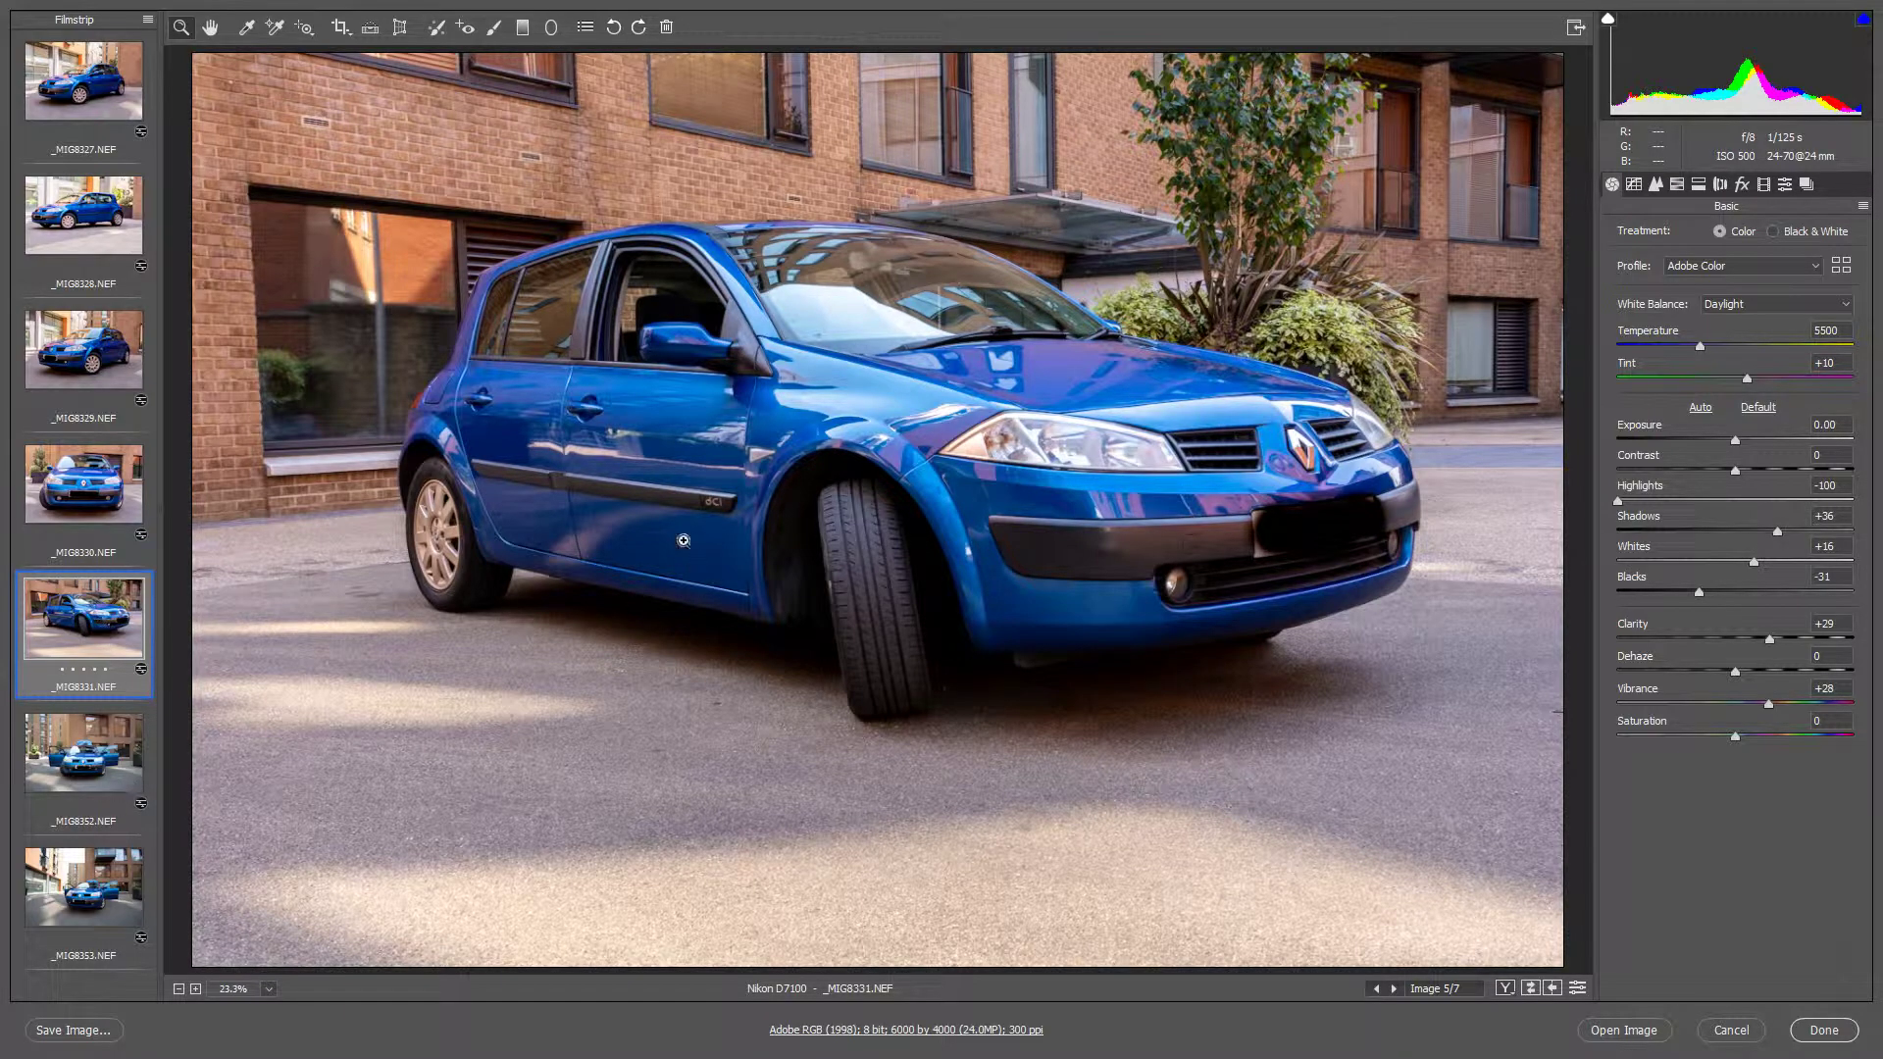
key(shift)
shift+click(89, 898)
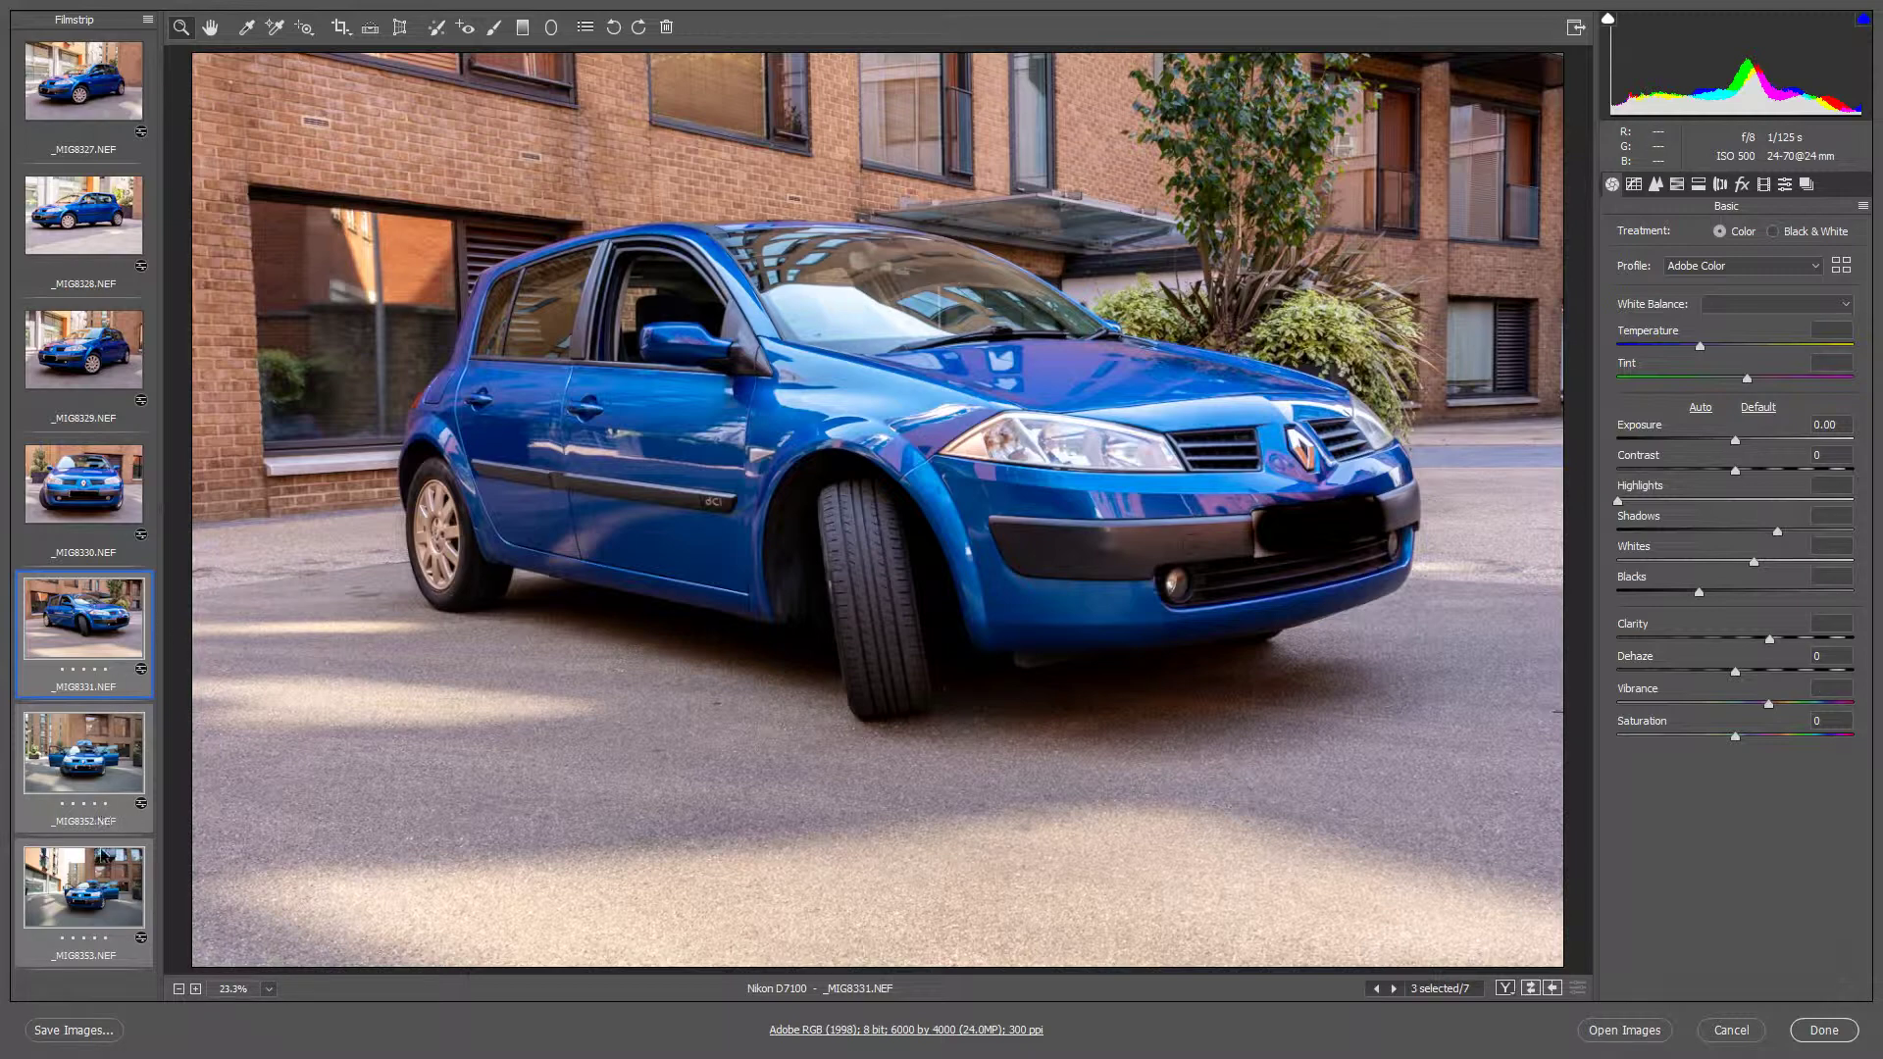
click(151, 22)
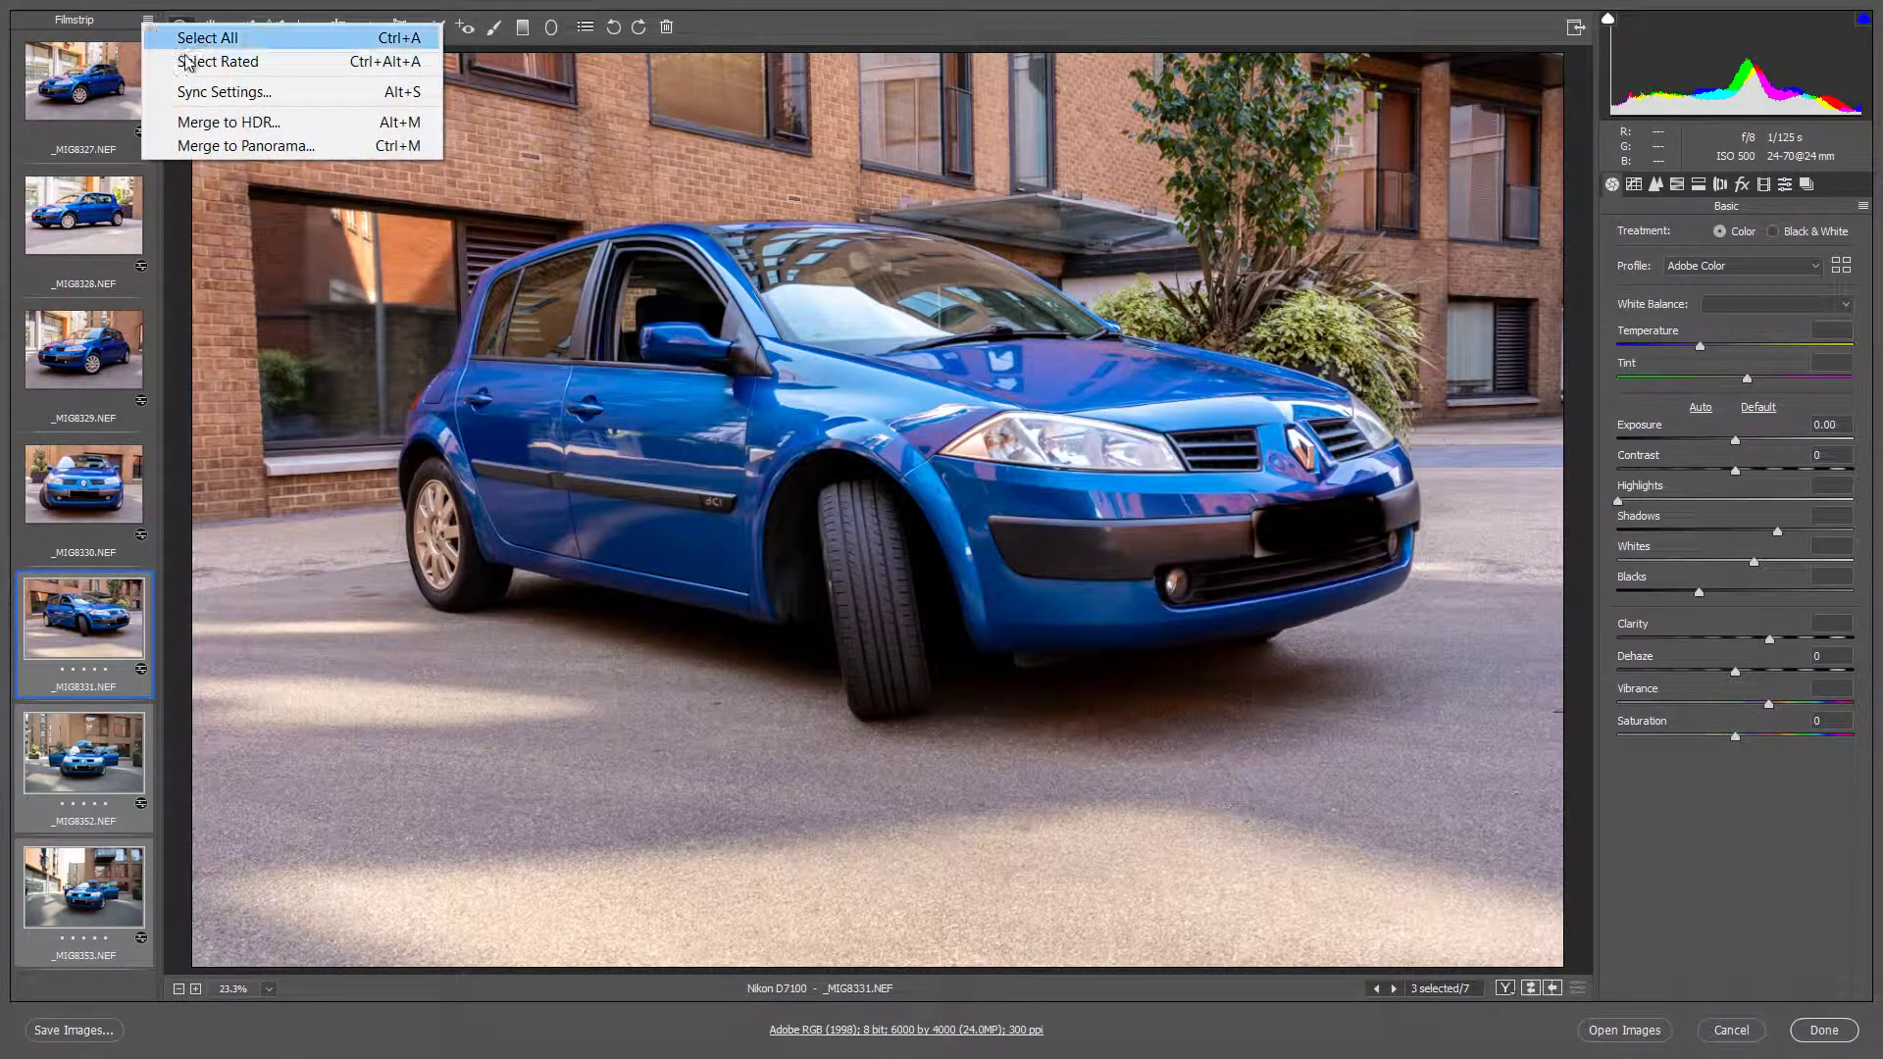
click(224, 93)
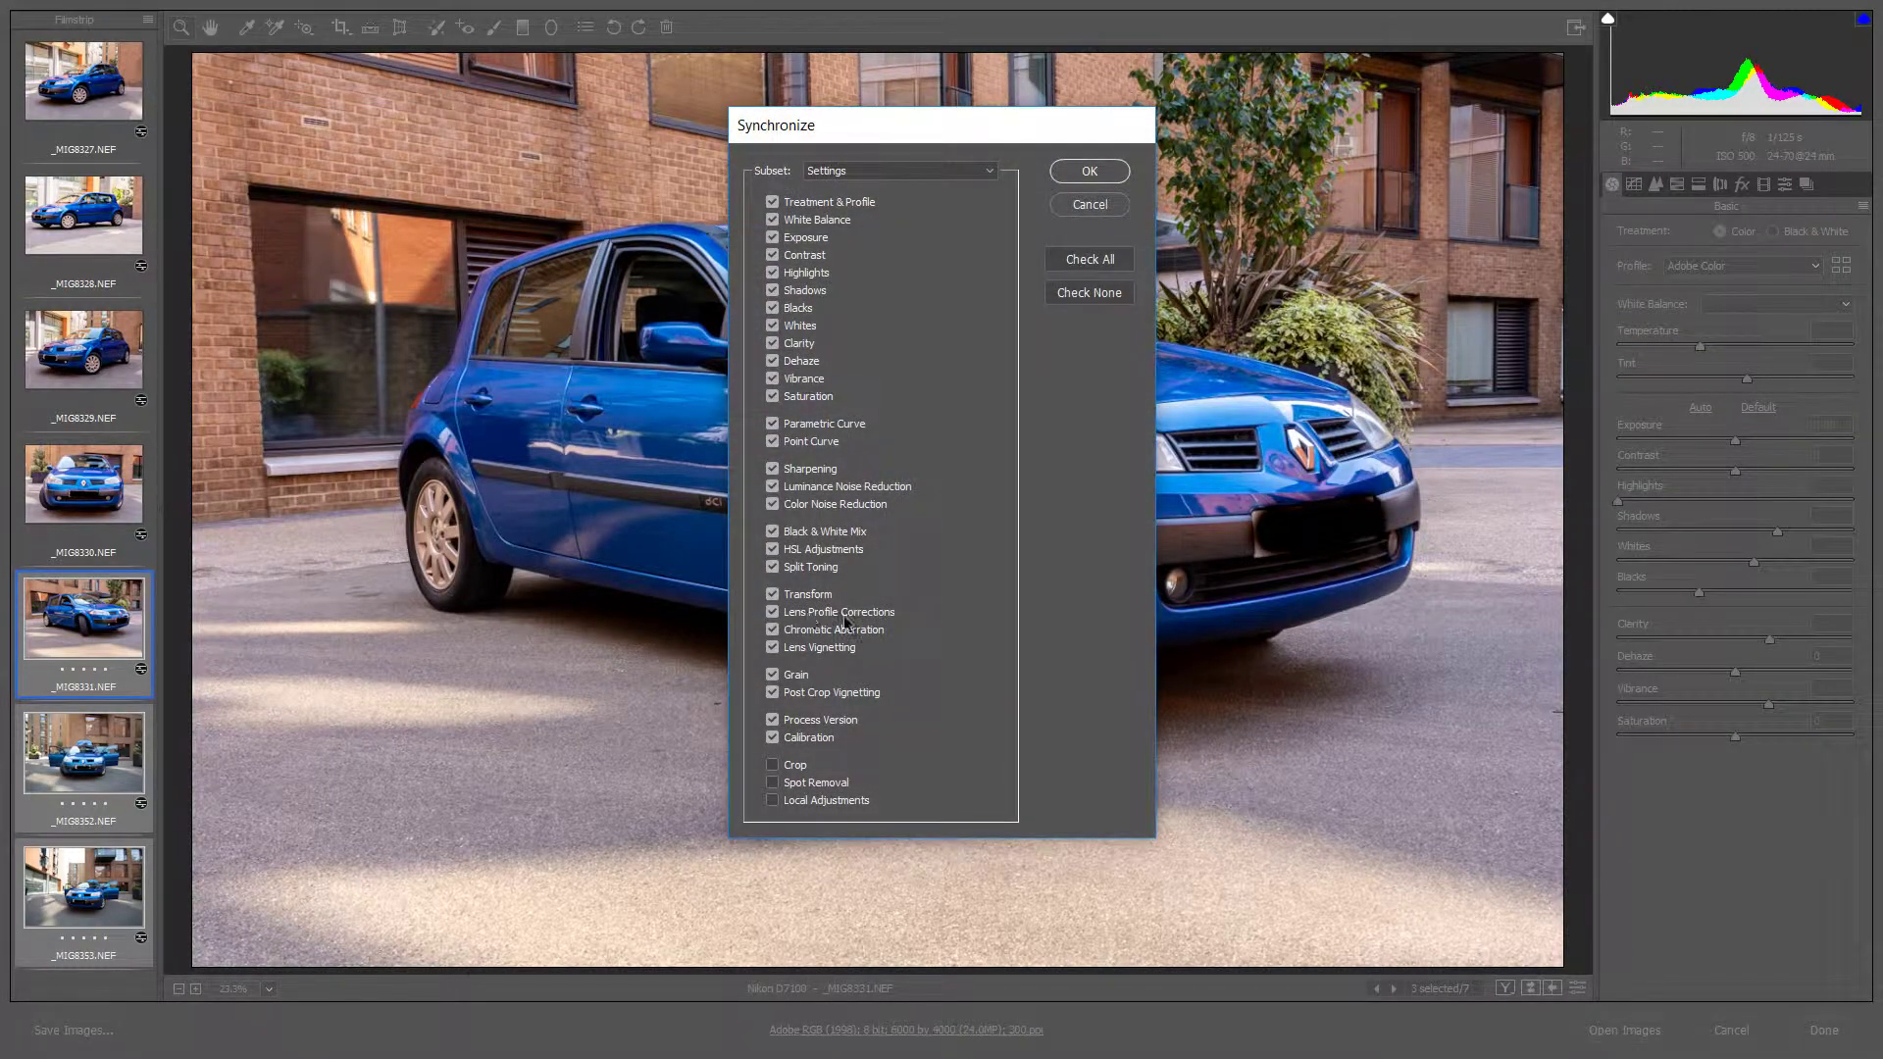
click(773, 612)
click(773, 629)
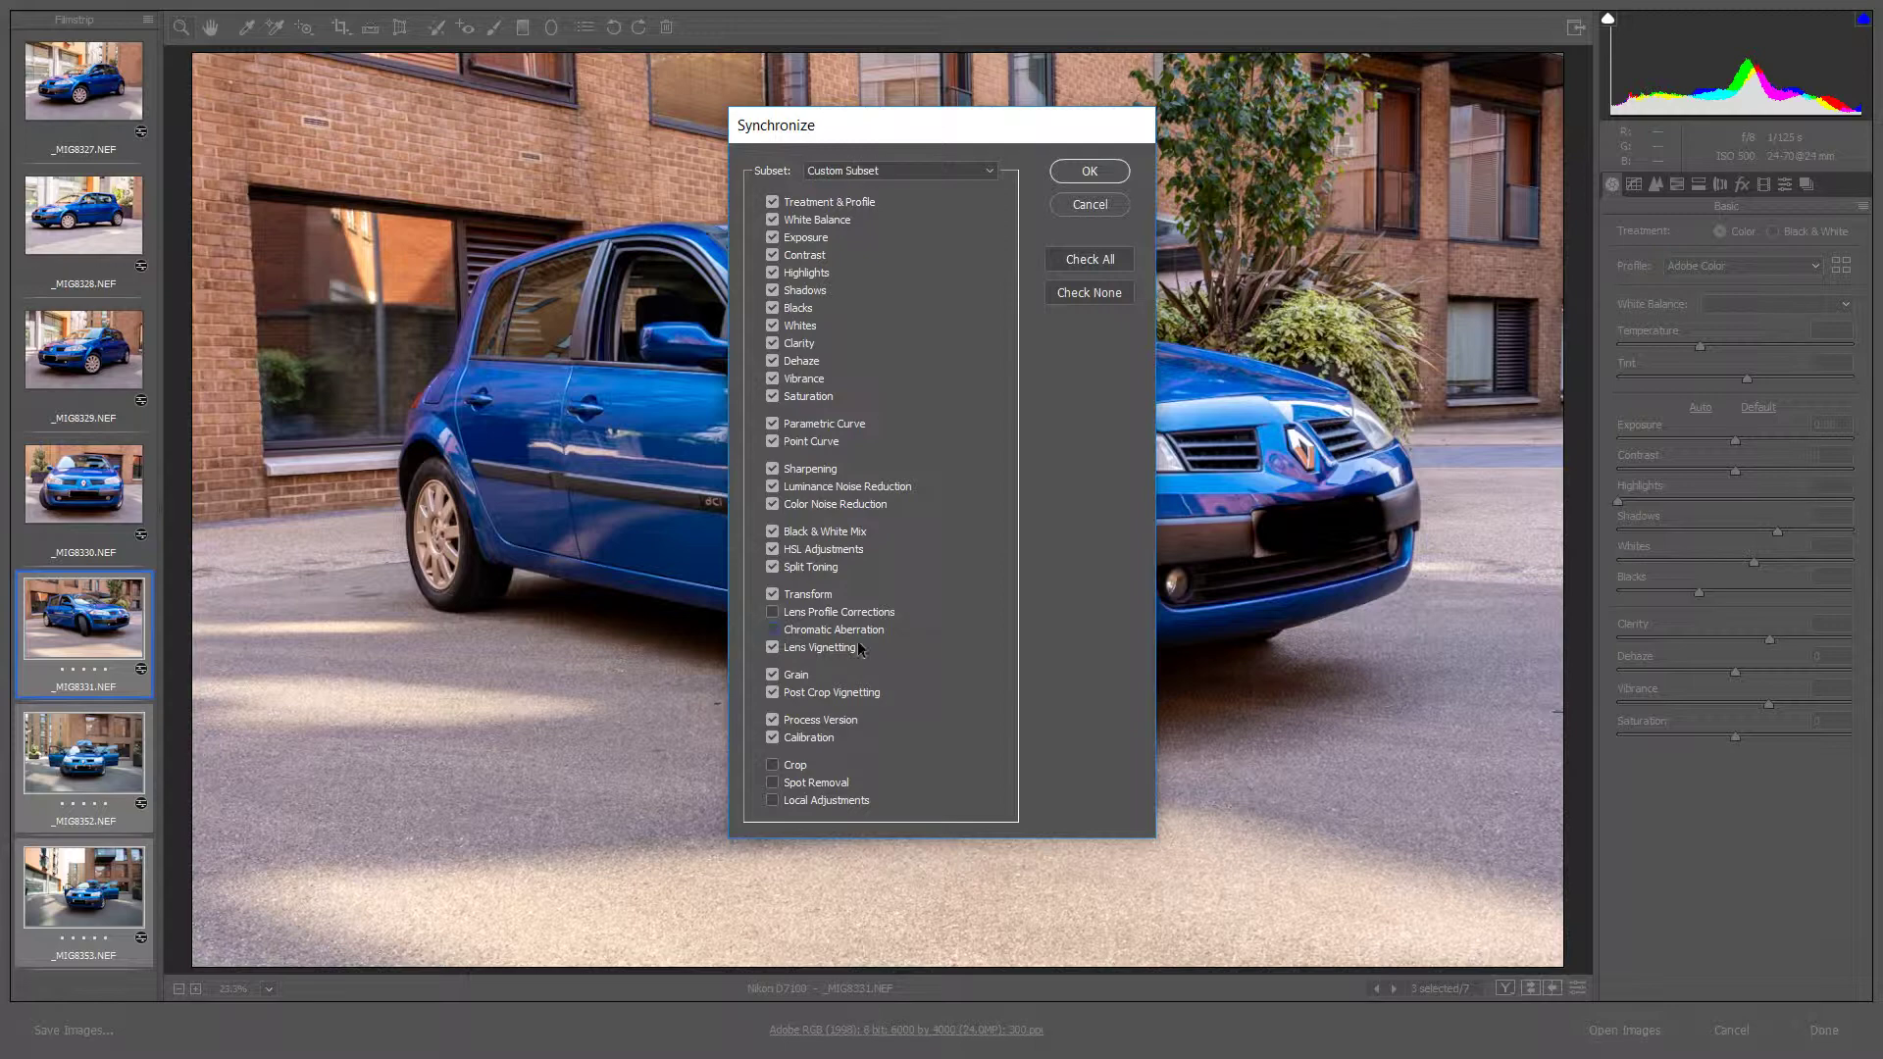
click(774, 647)
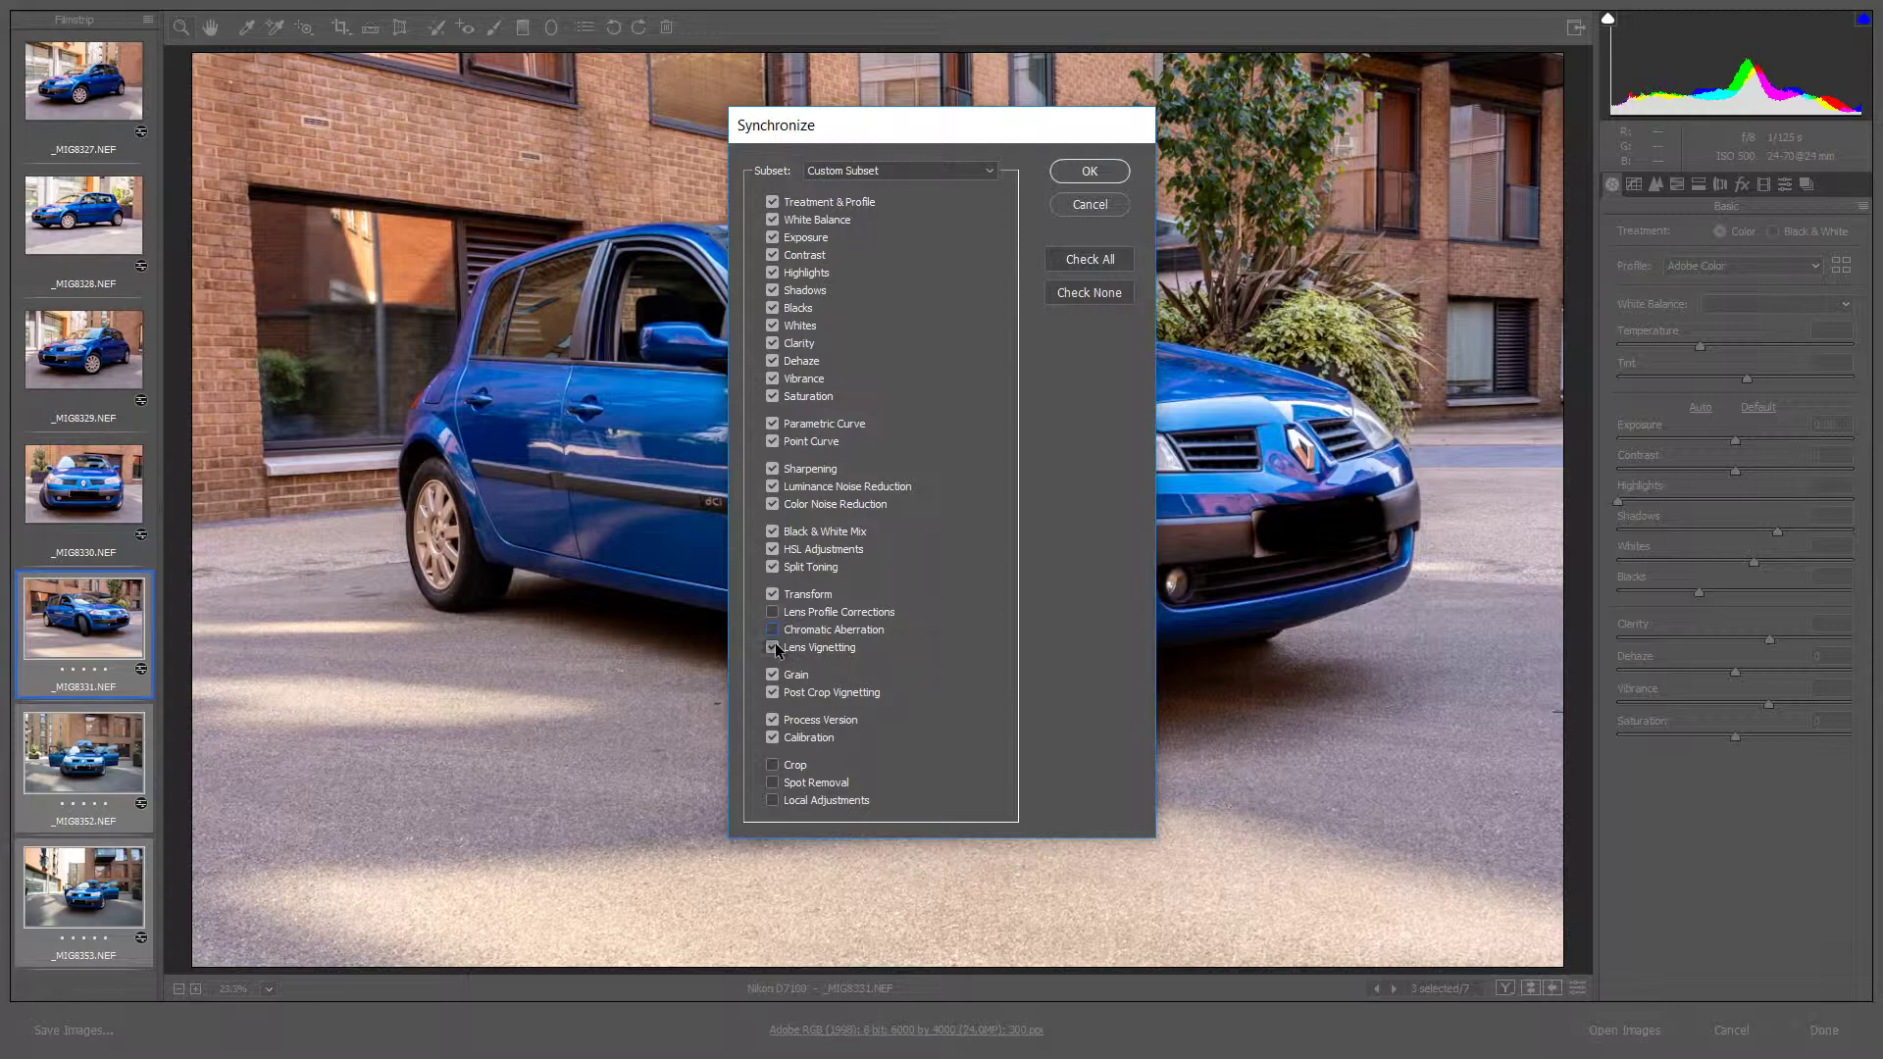
click(1089, 171)
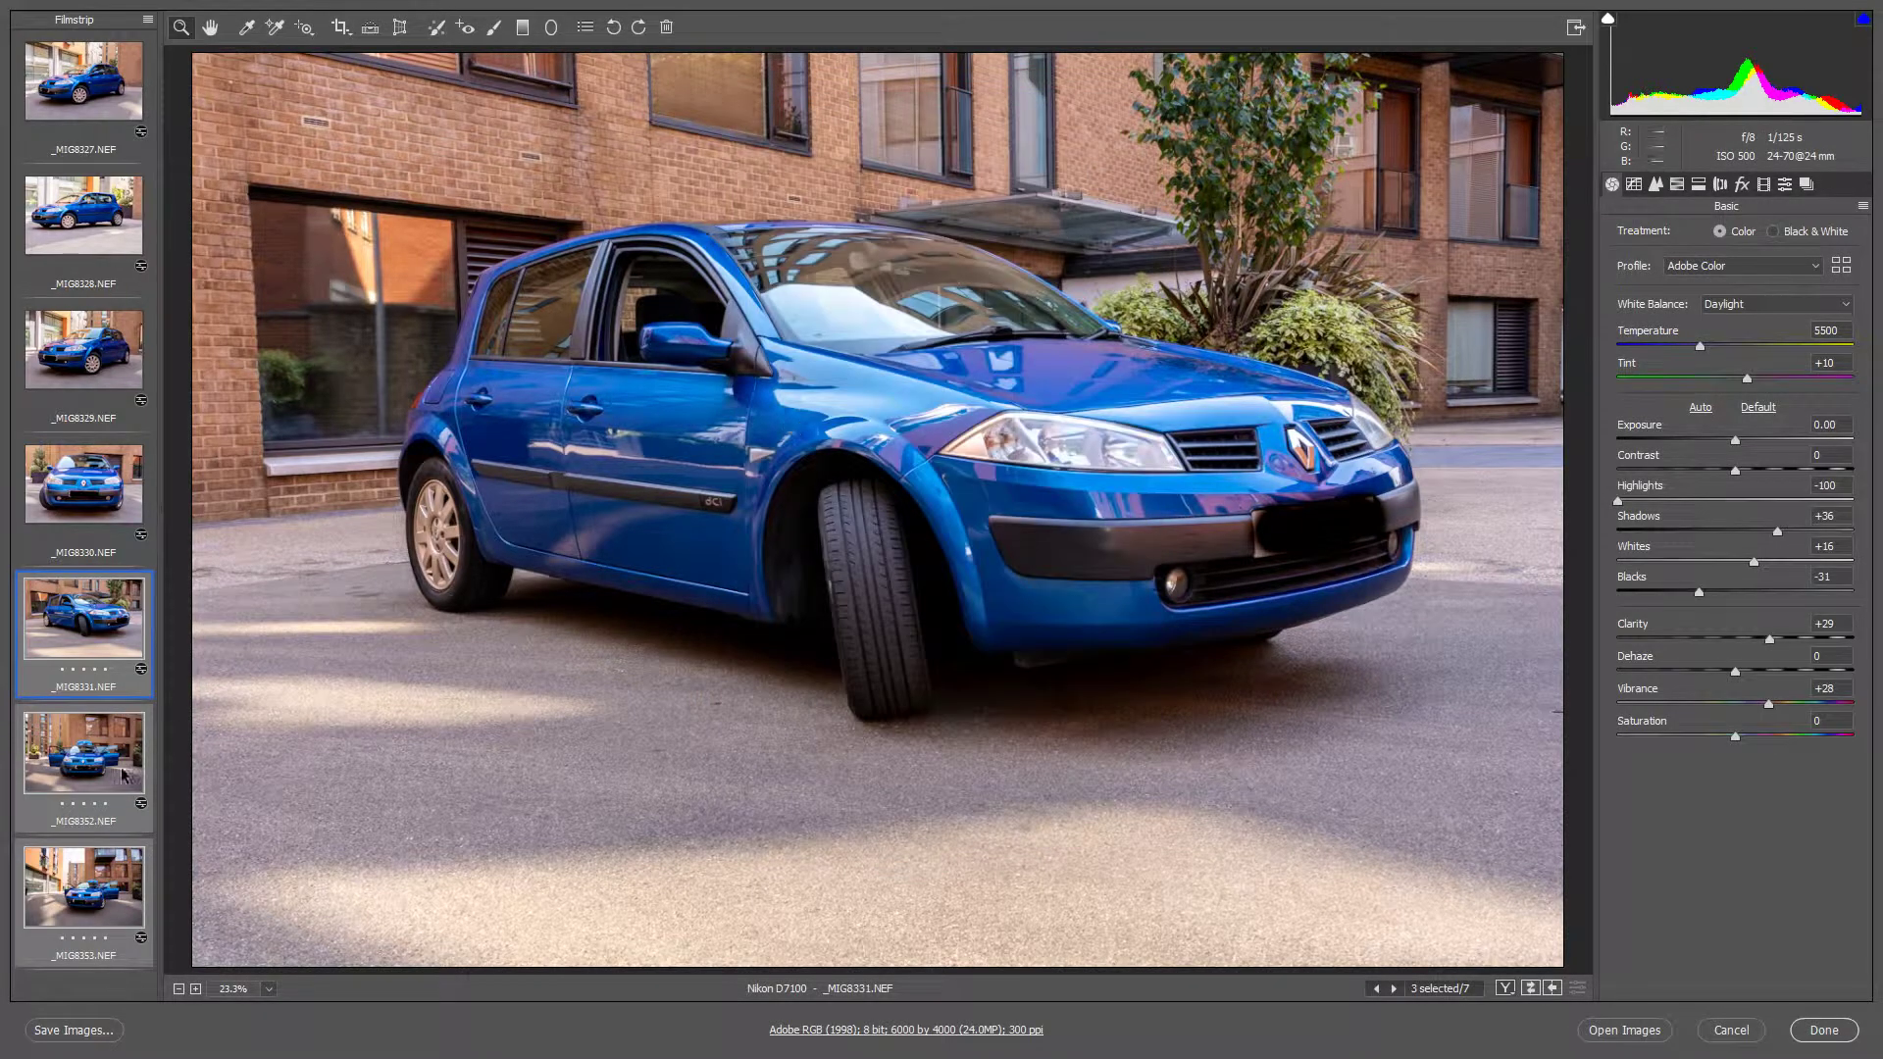
Enable chromatic aberration removal and lens profile corrections for _MIG8352.NEF and _MIG8353.NEF.
click(98, 755)
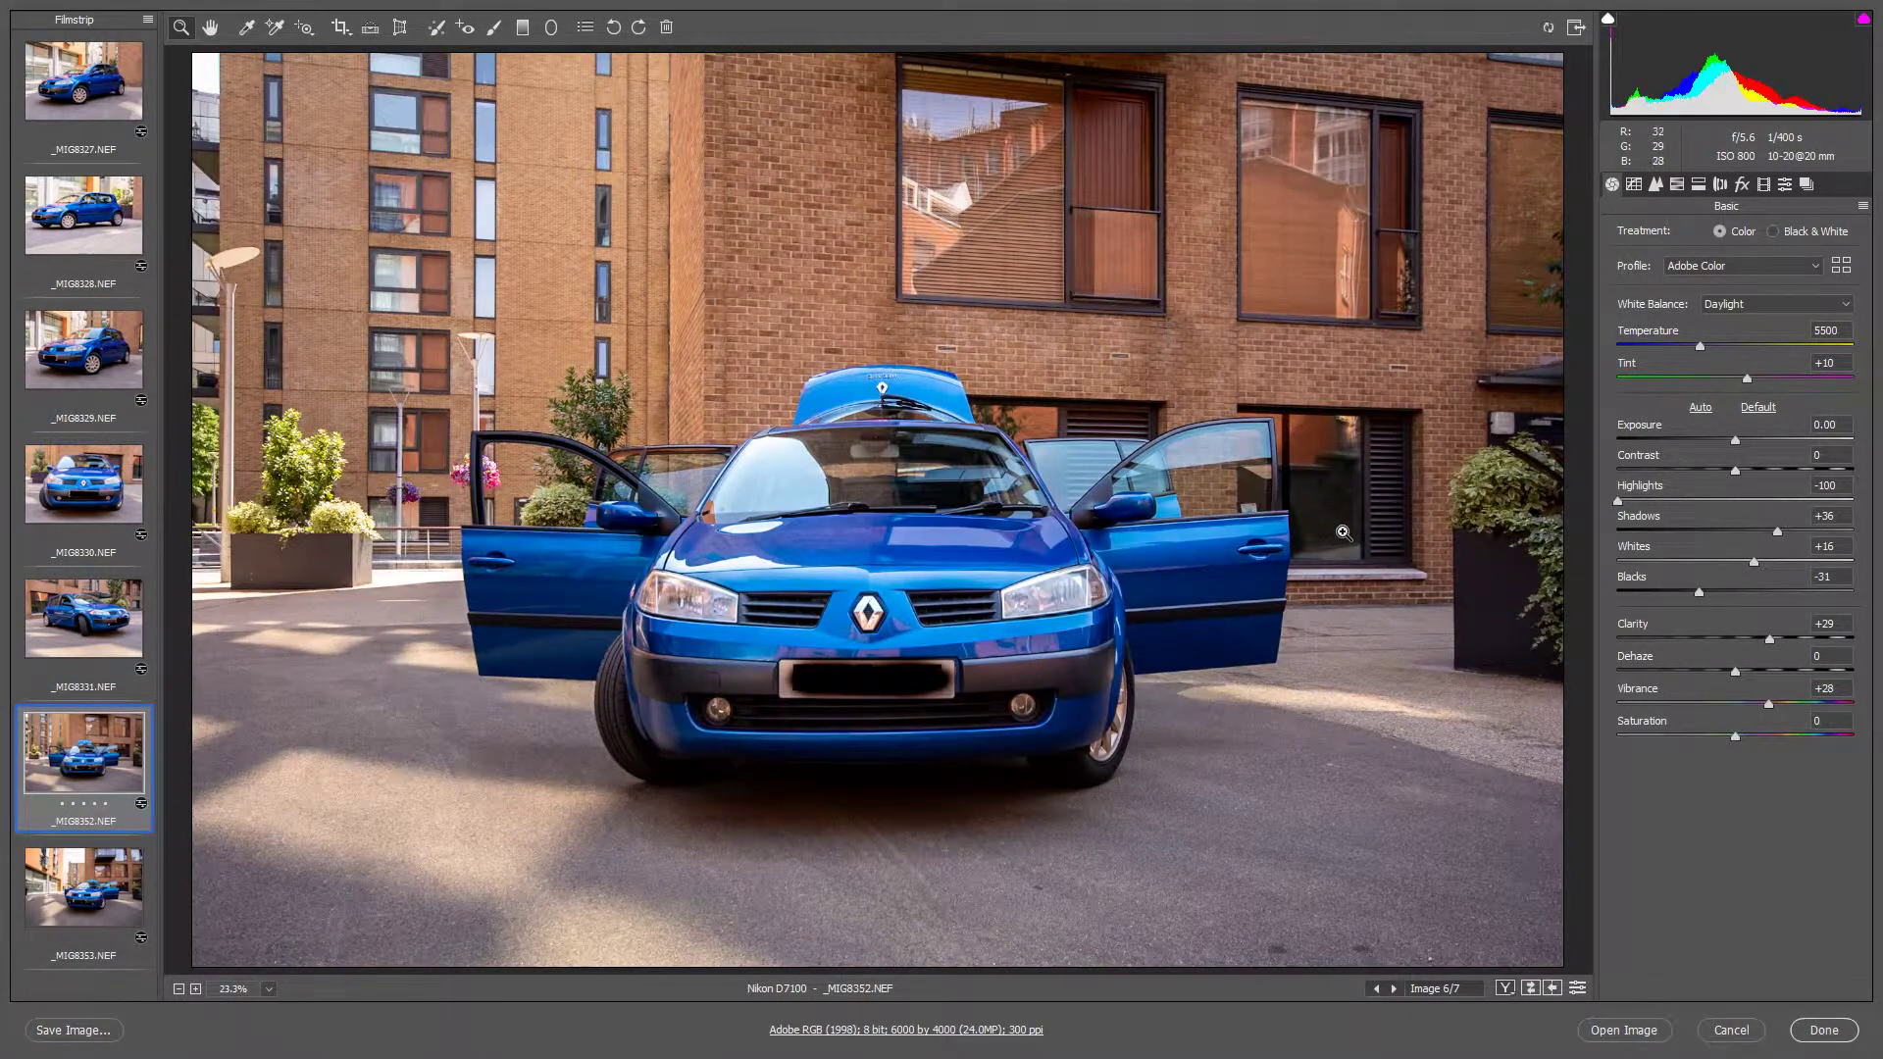
click(1720, 185)
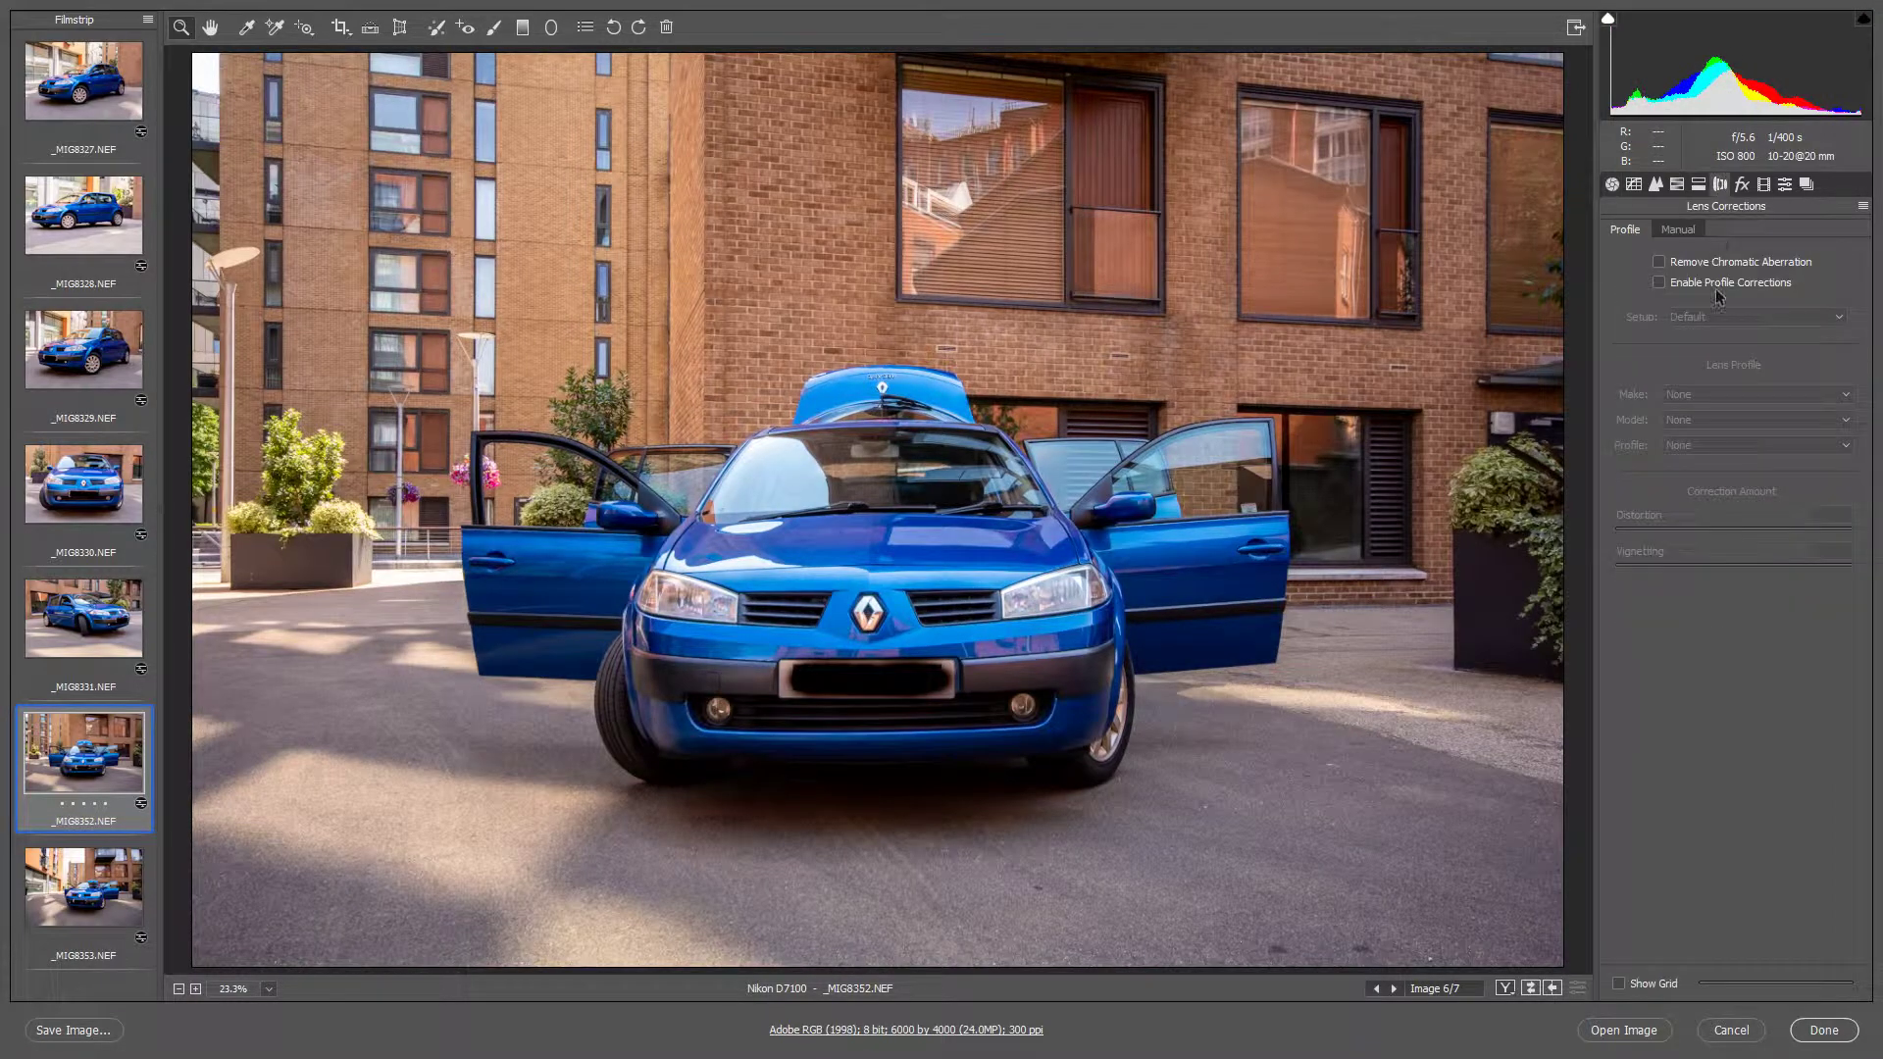
click(1659, 264)
click(1658, 281)
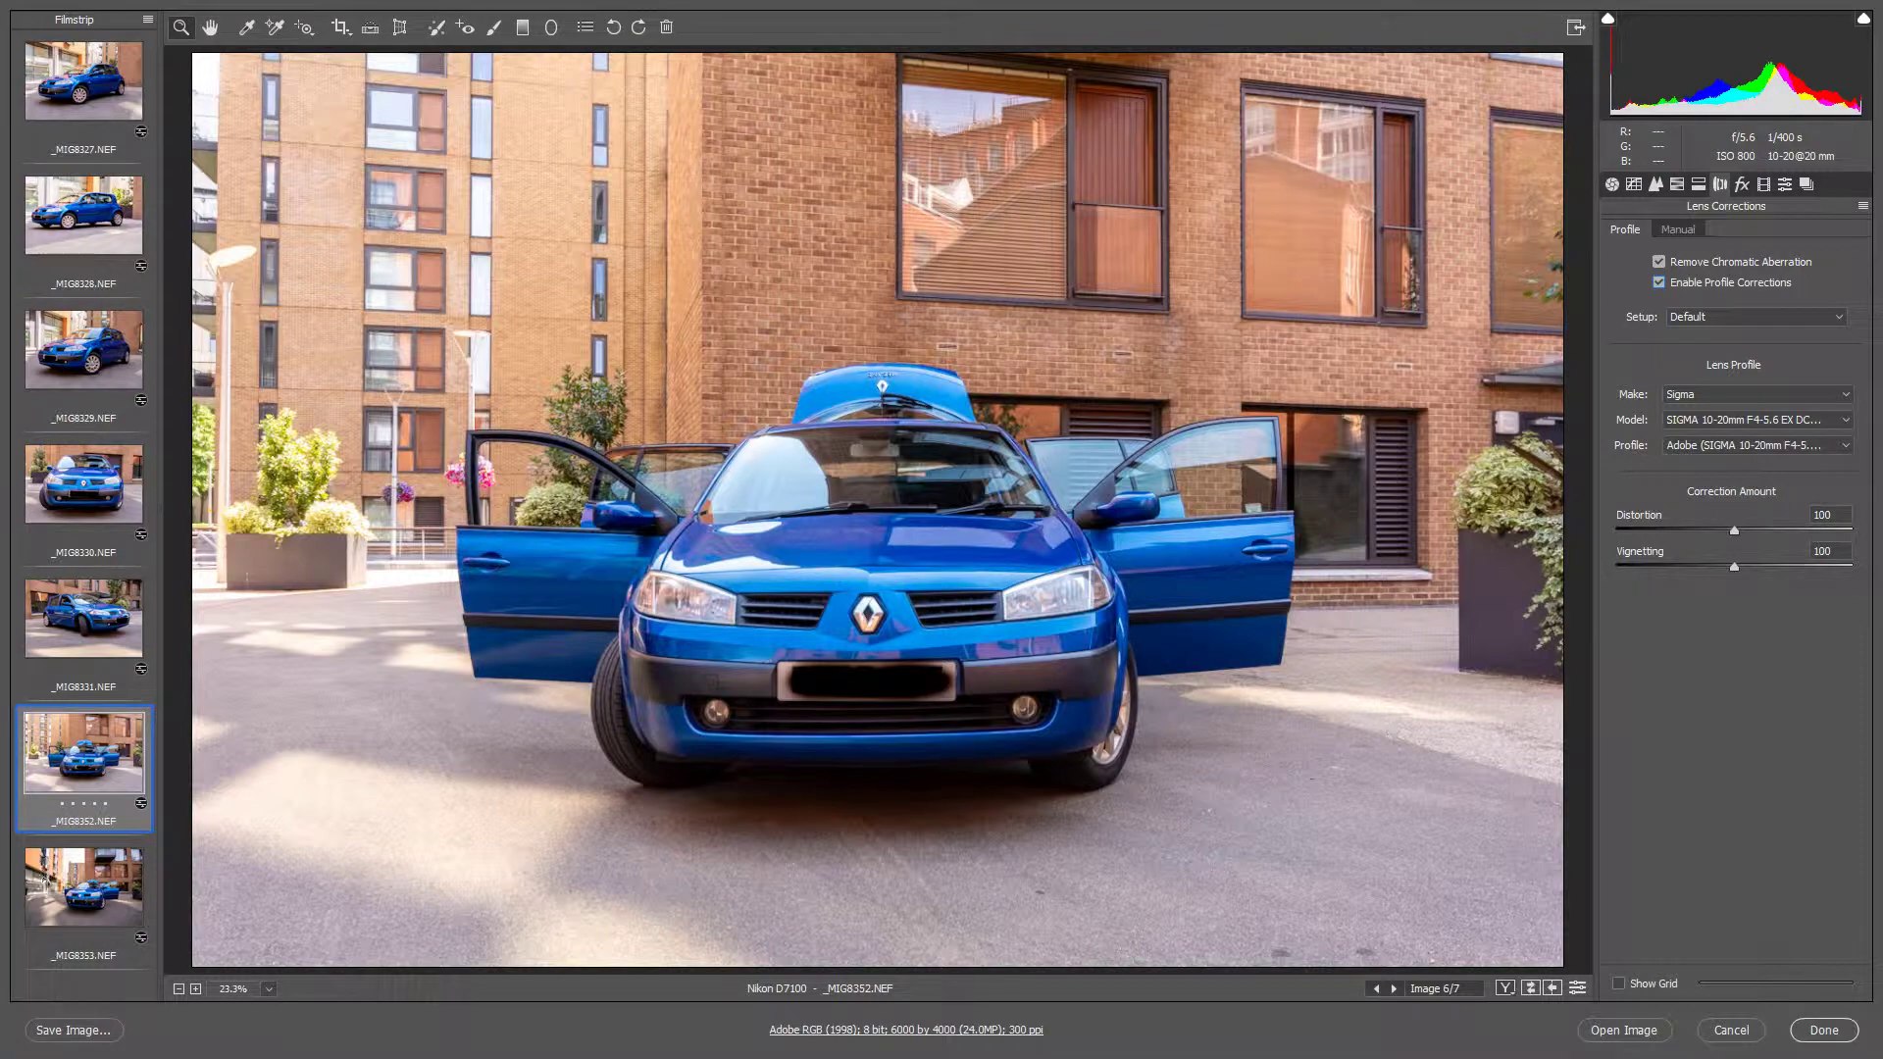
click(83, 888)
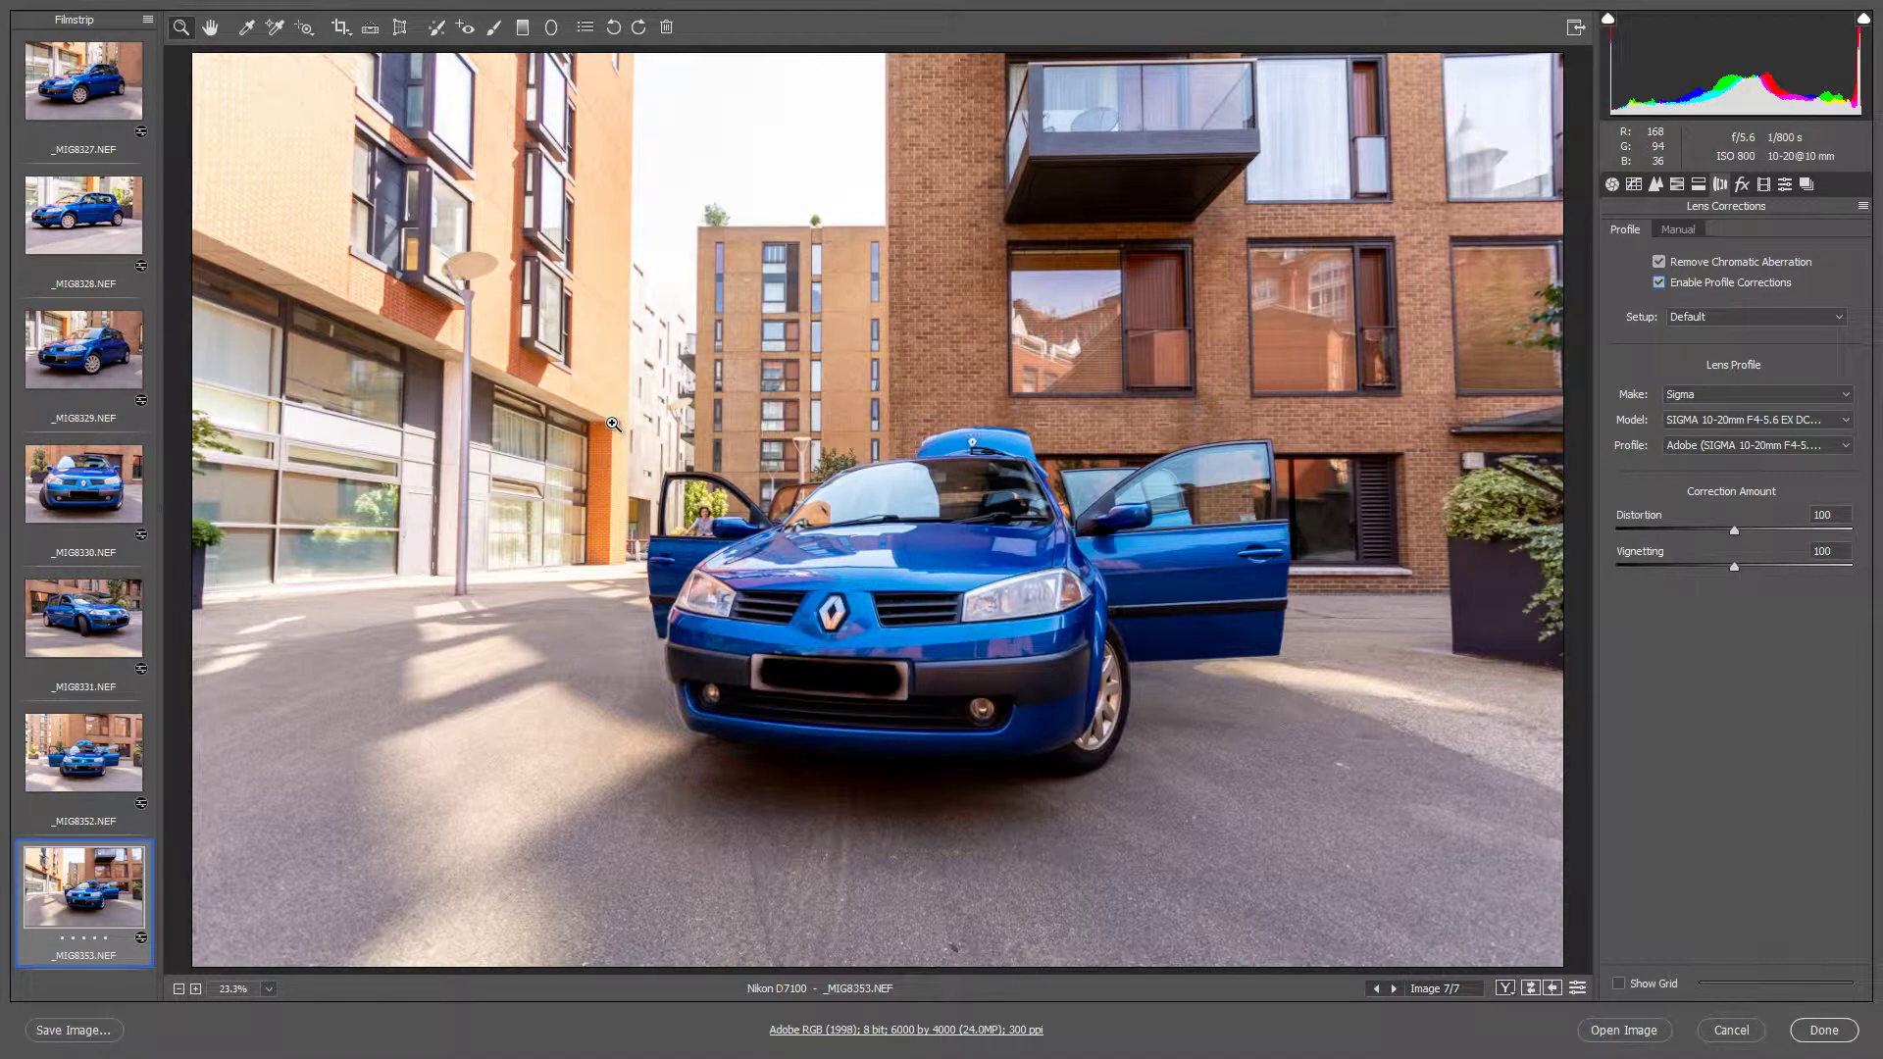
Select all seven photos in the filmstrip and open the save options for them.
click(147, 20)
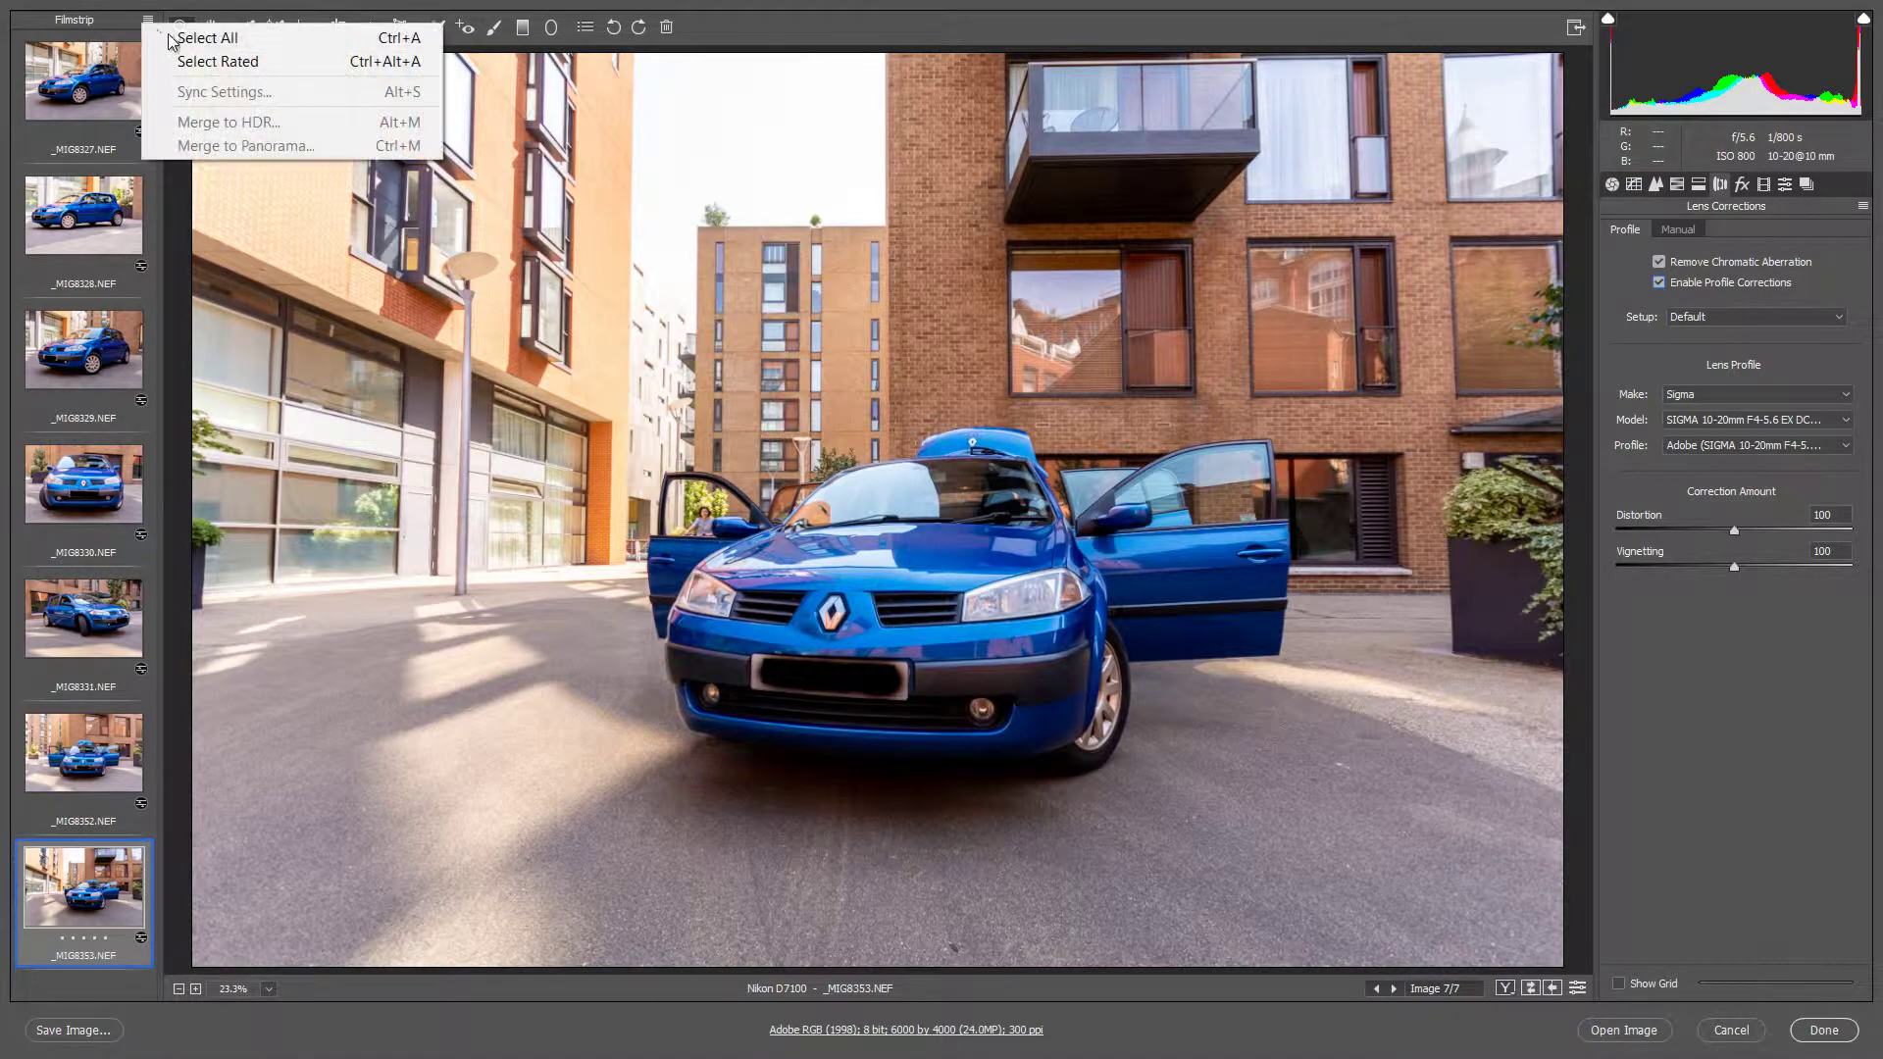
click(206, 37)
click(147, 19)
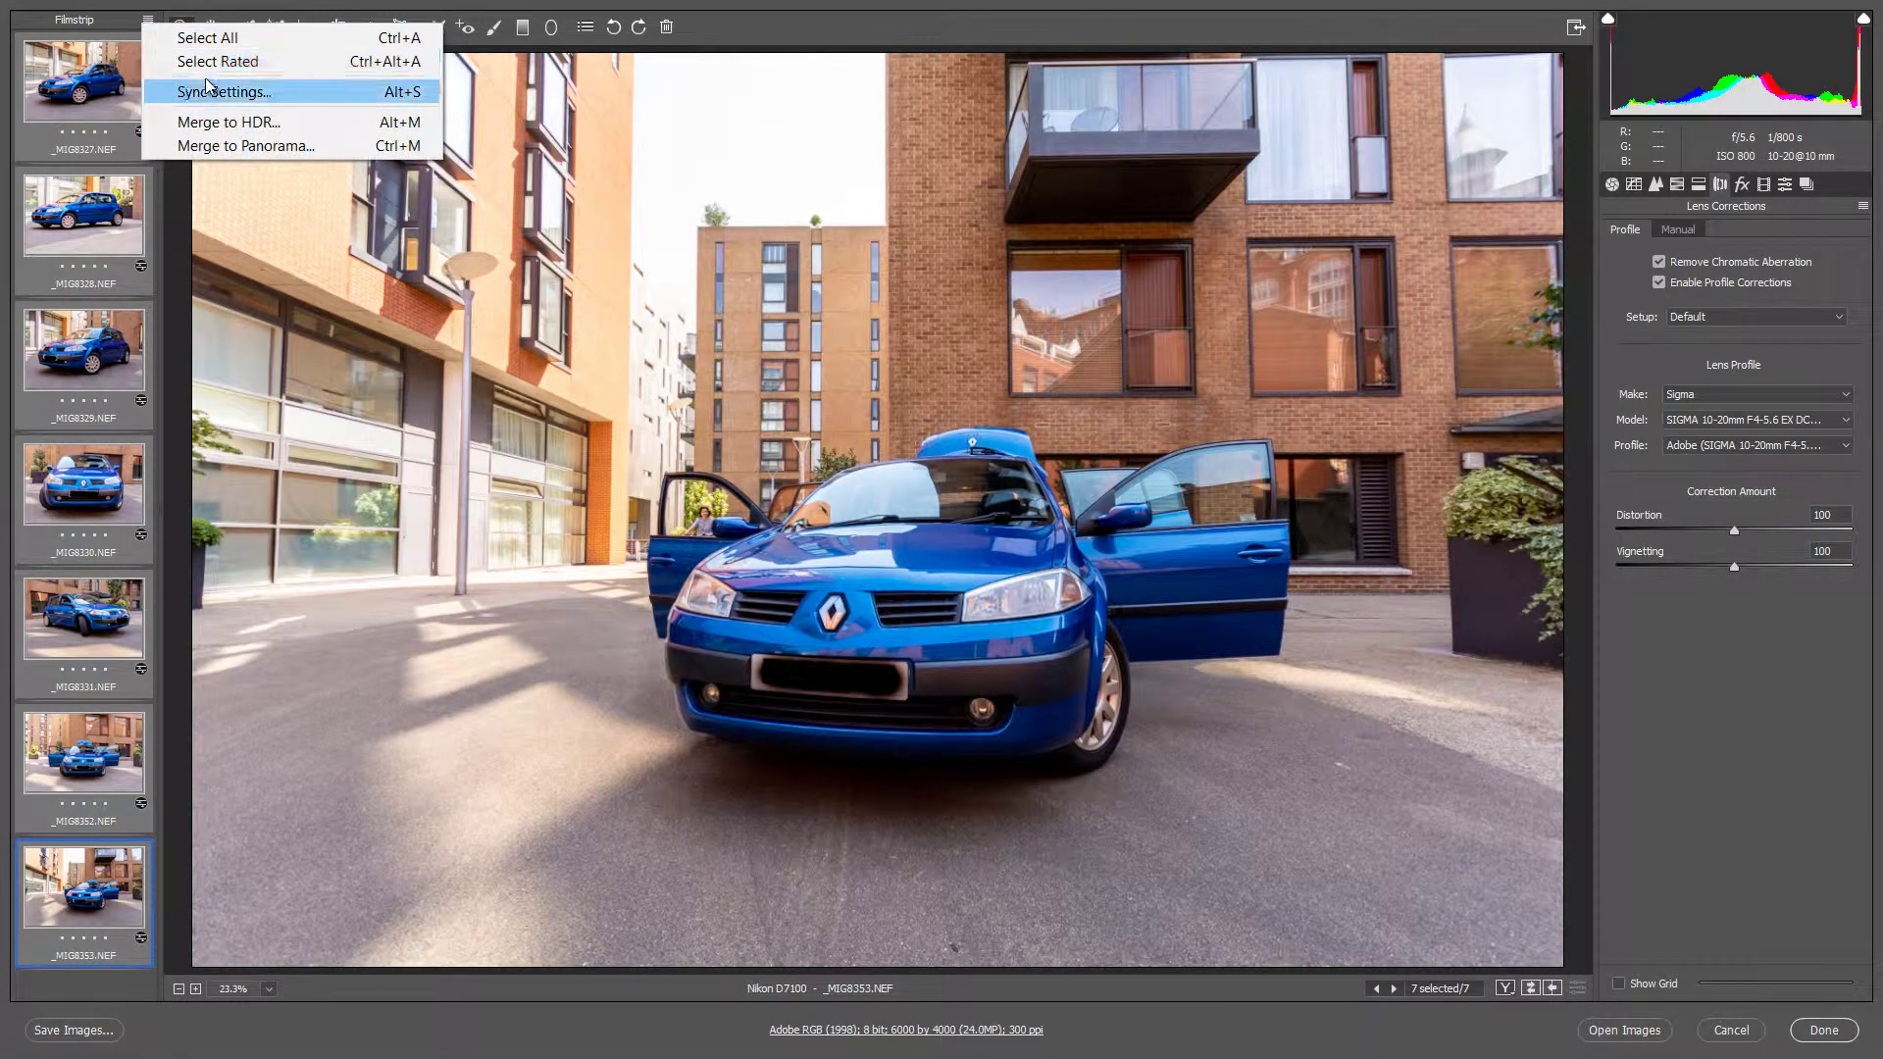
click(188, 40)
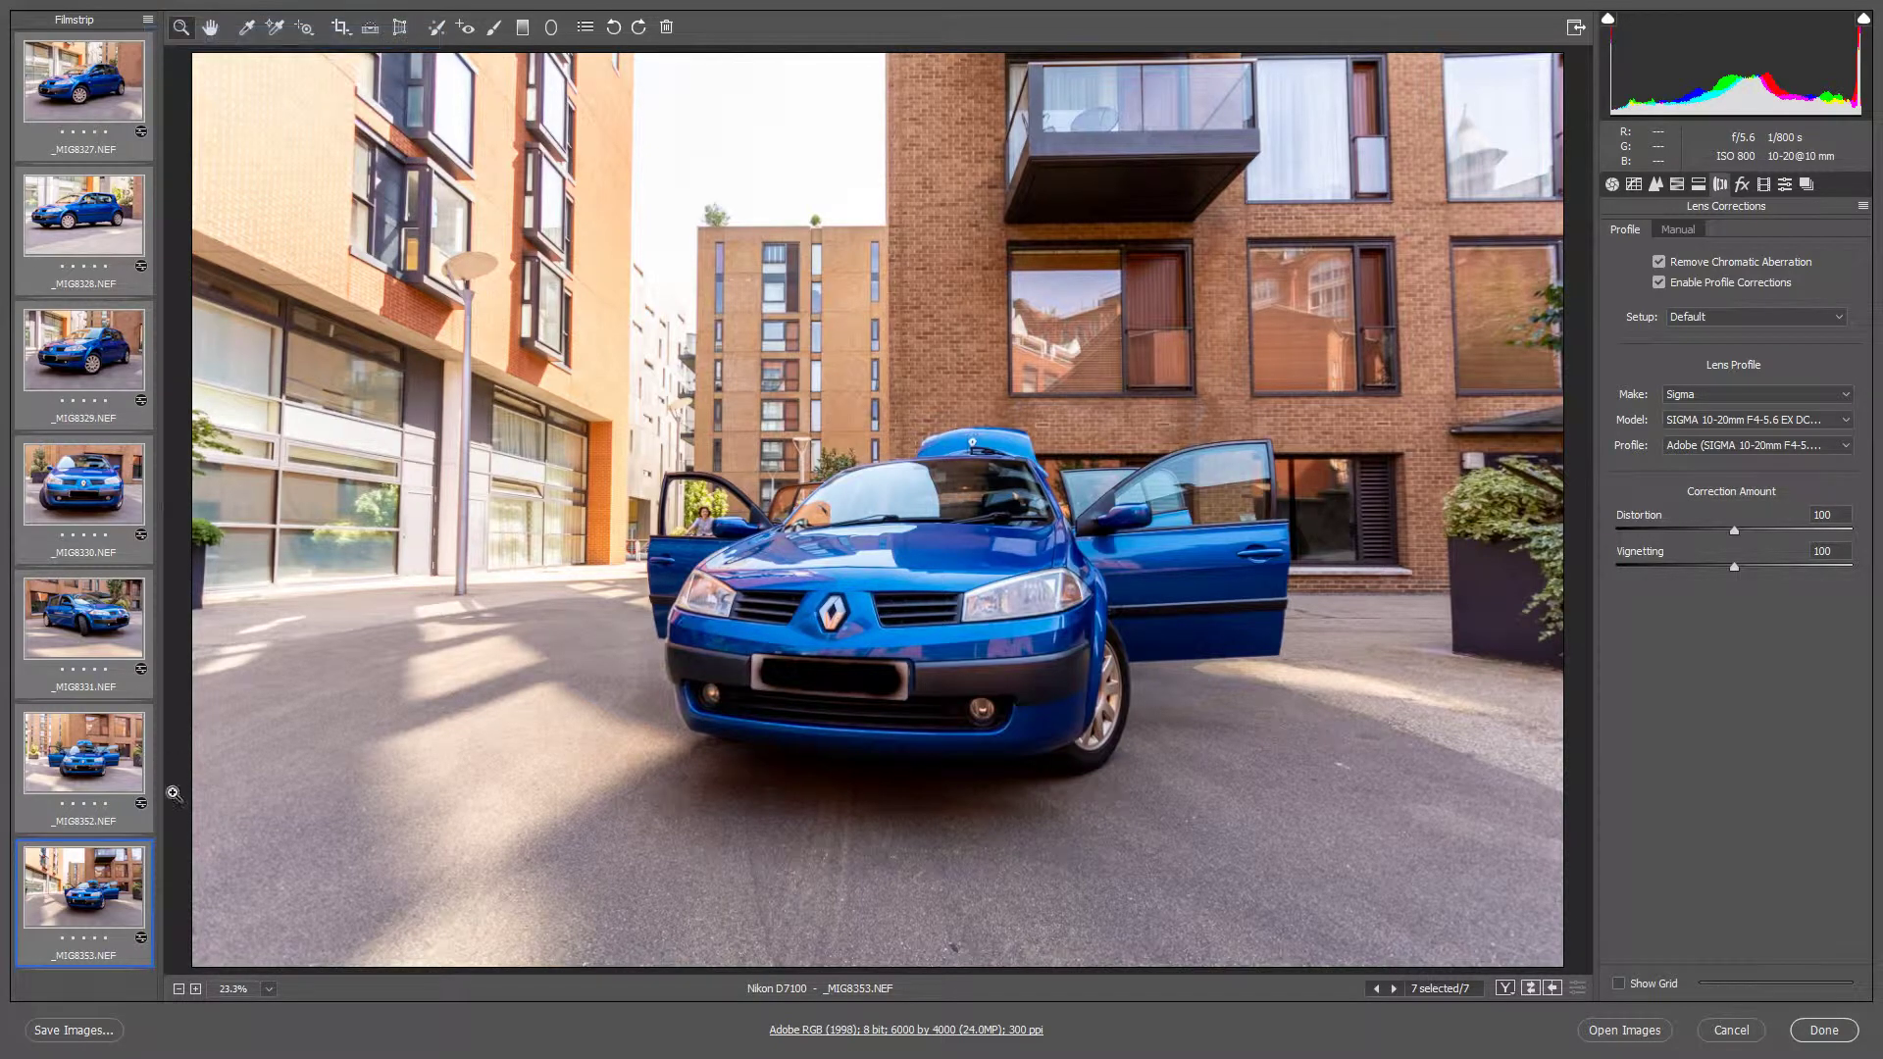
click(73, 1029)
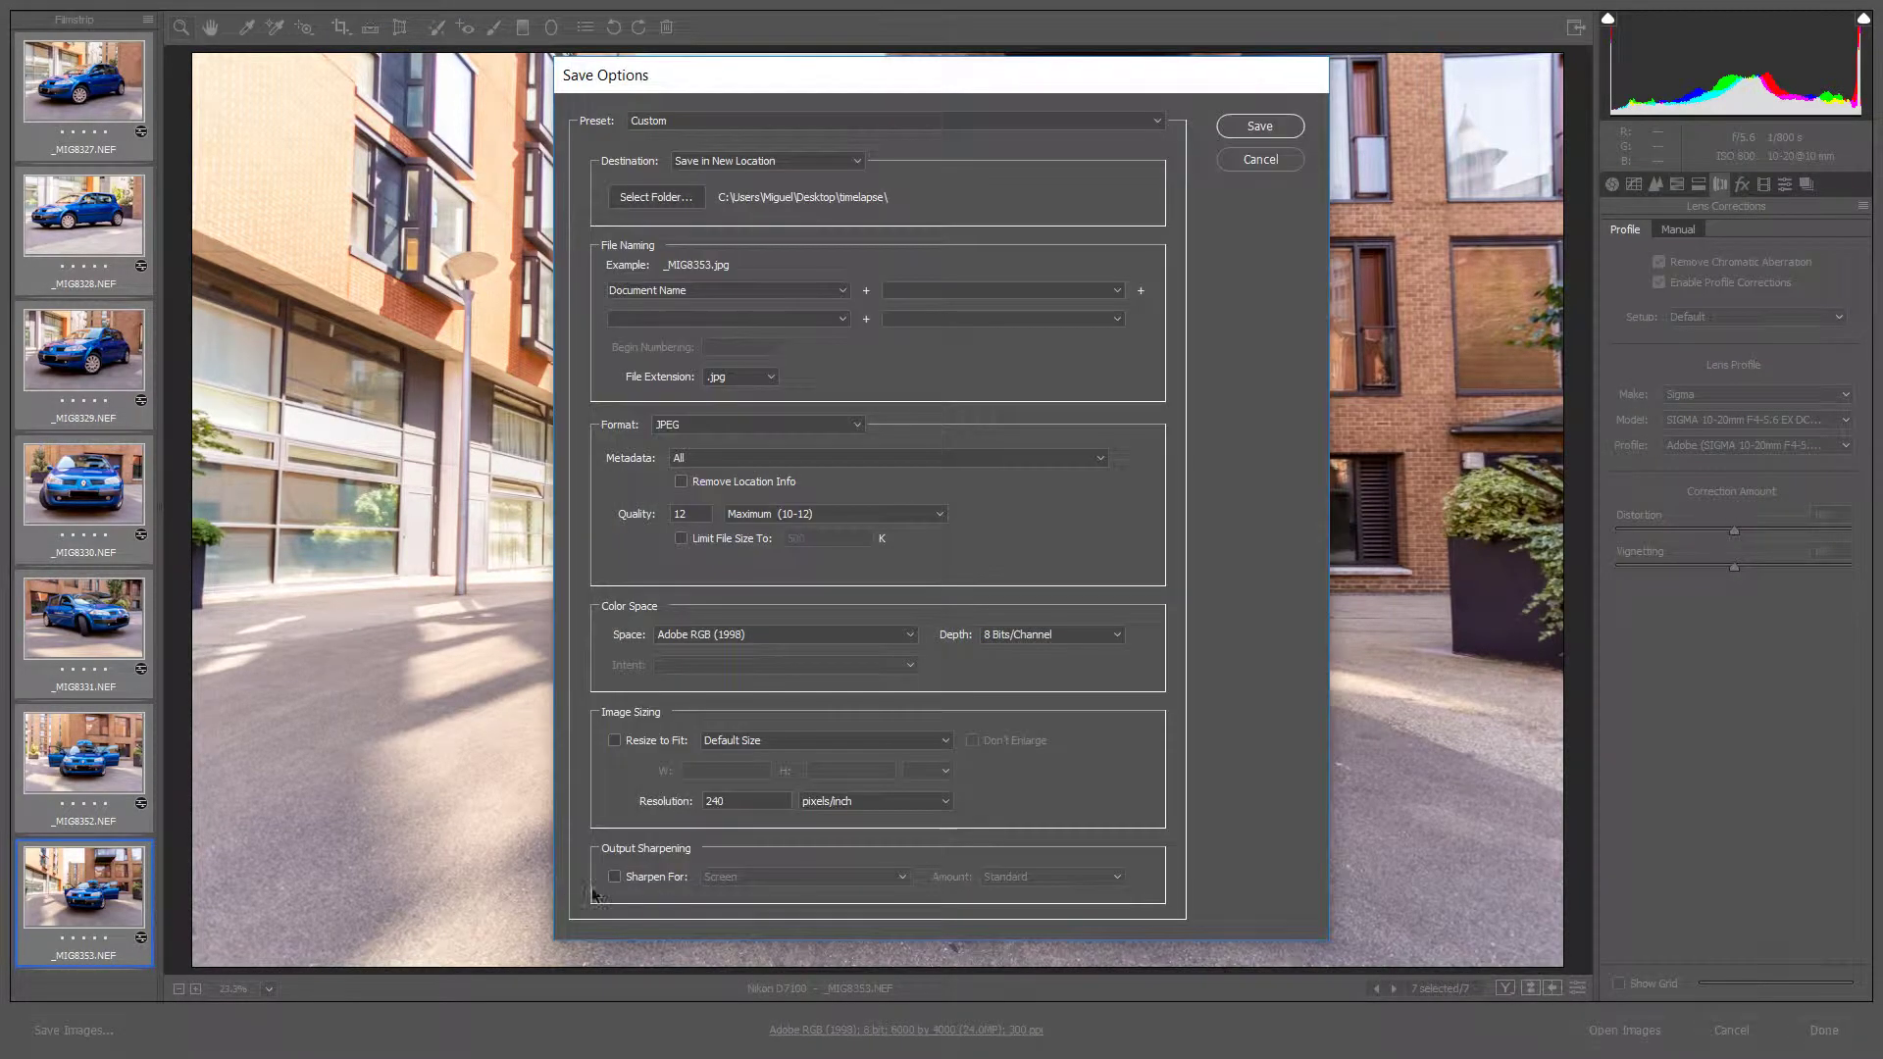
Create a folder named Export on the Desktop while browsing for a save destination, and cancel the save options.
click(656, 199)
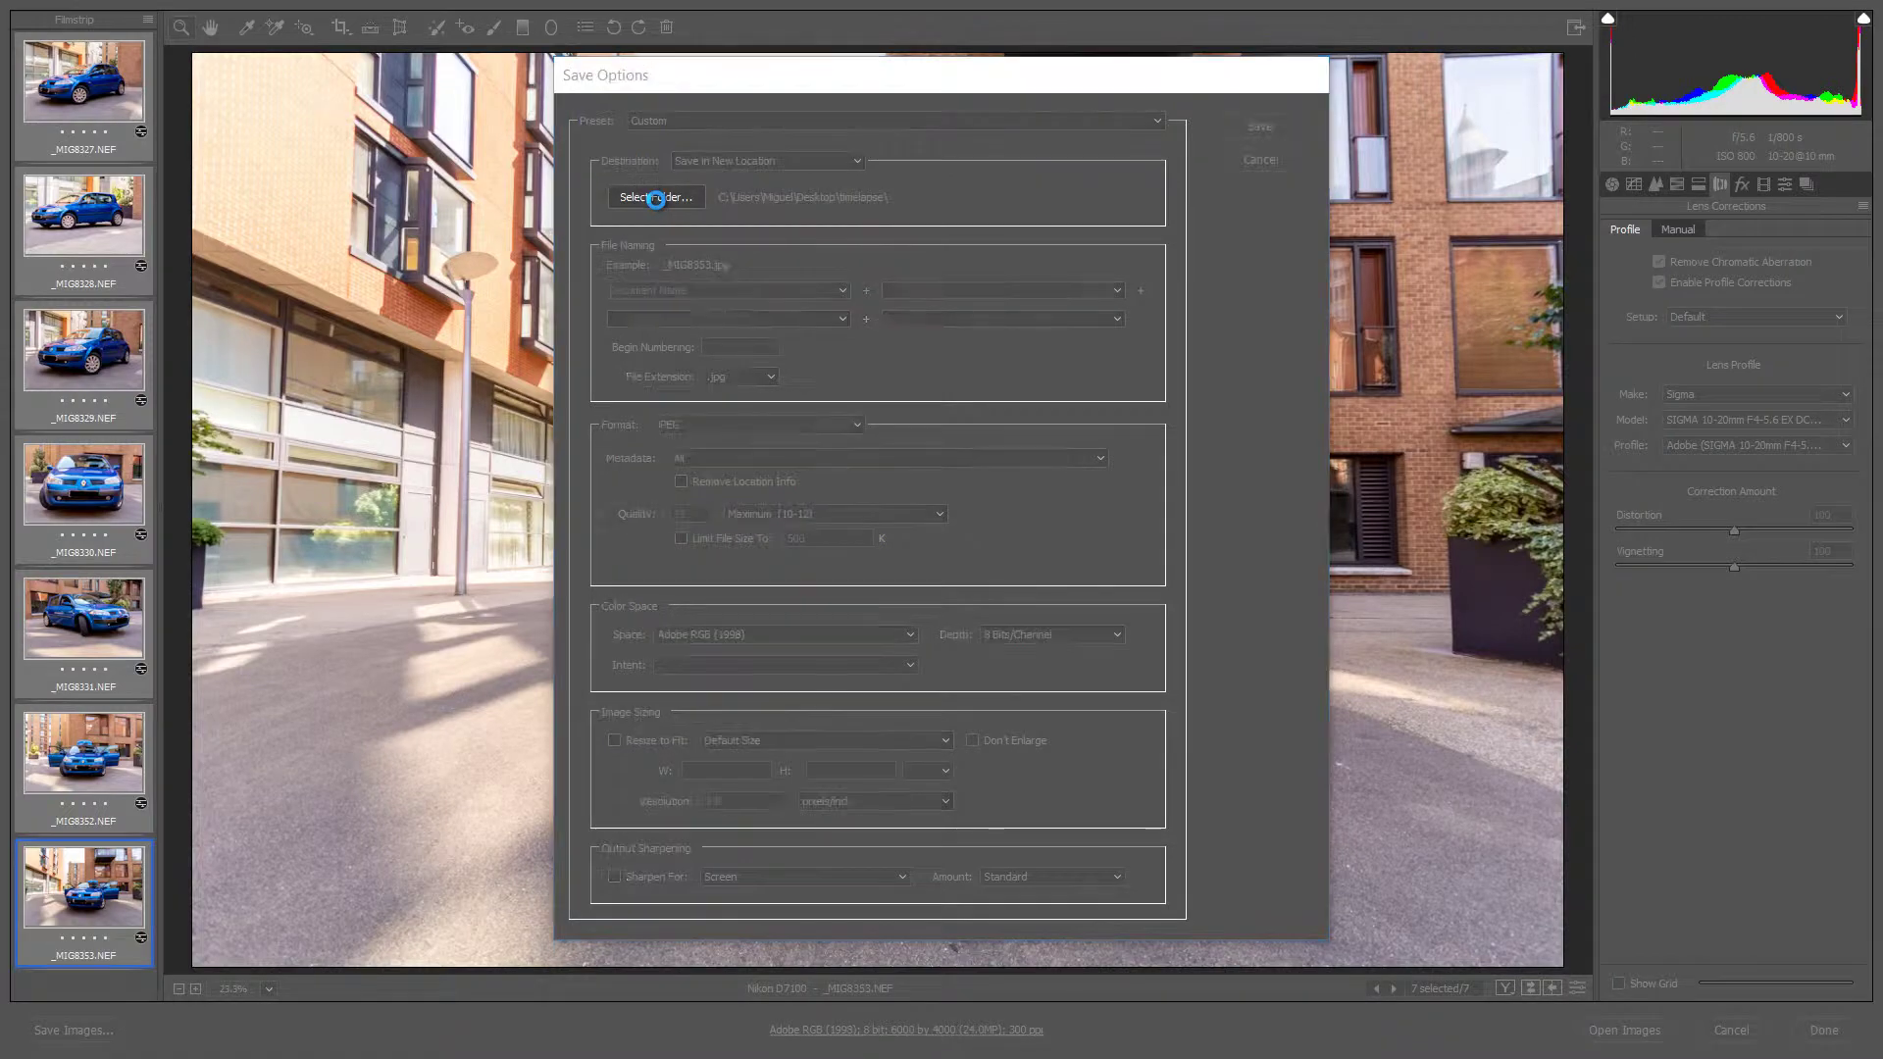
click(840, 150)
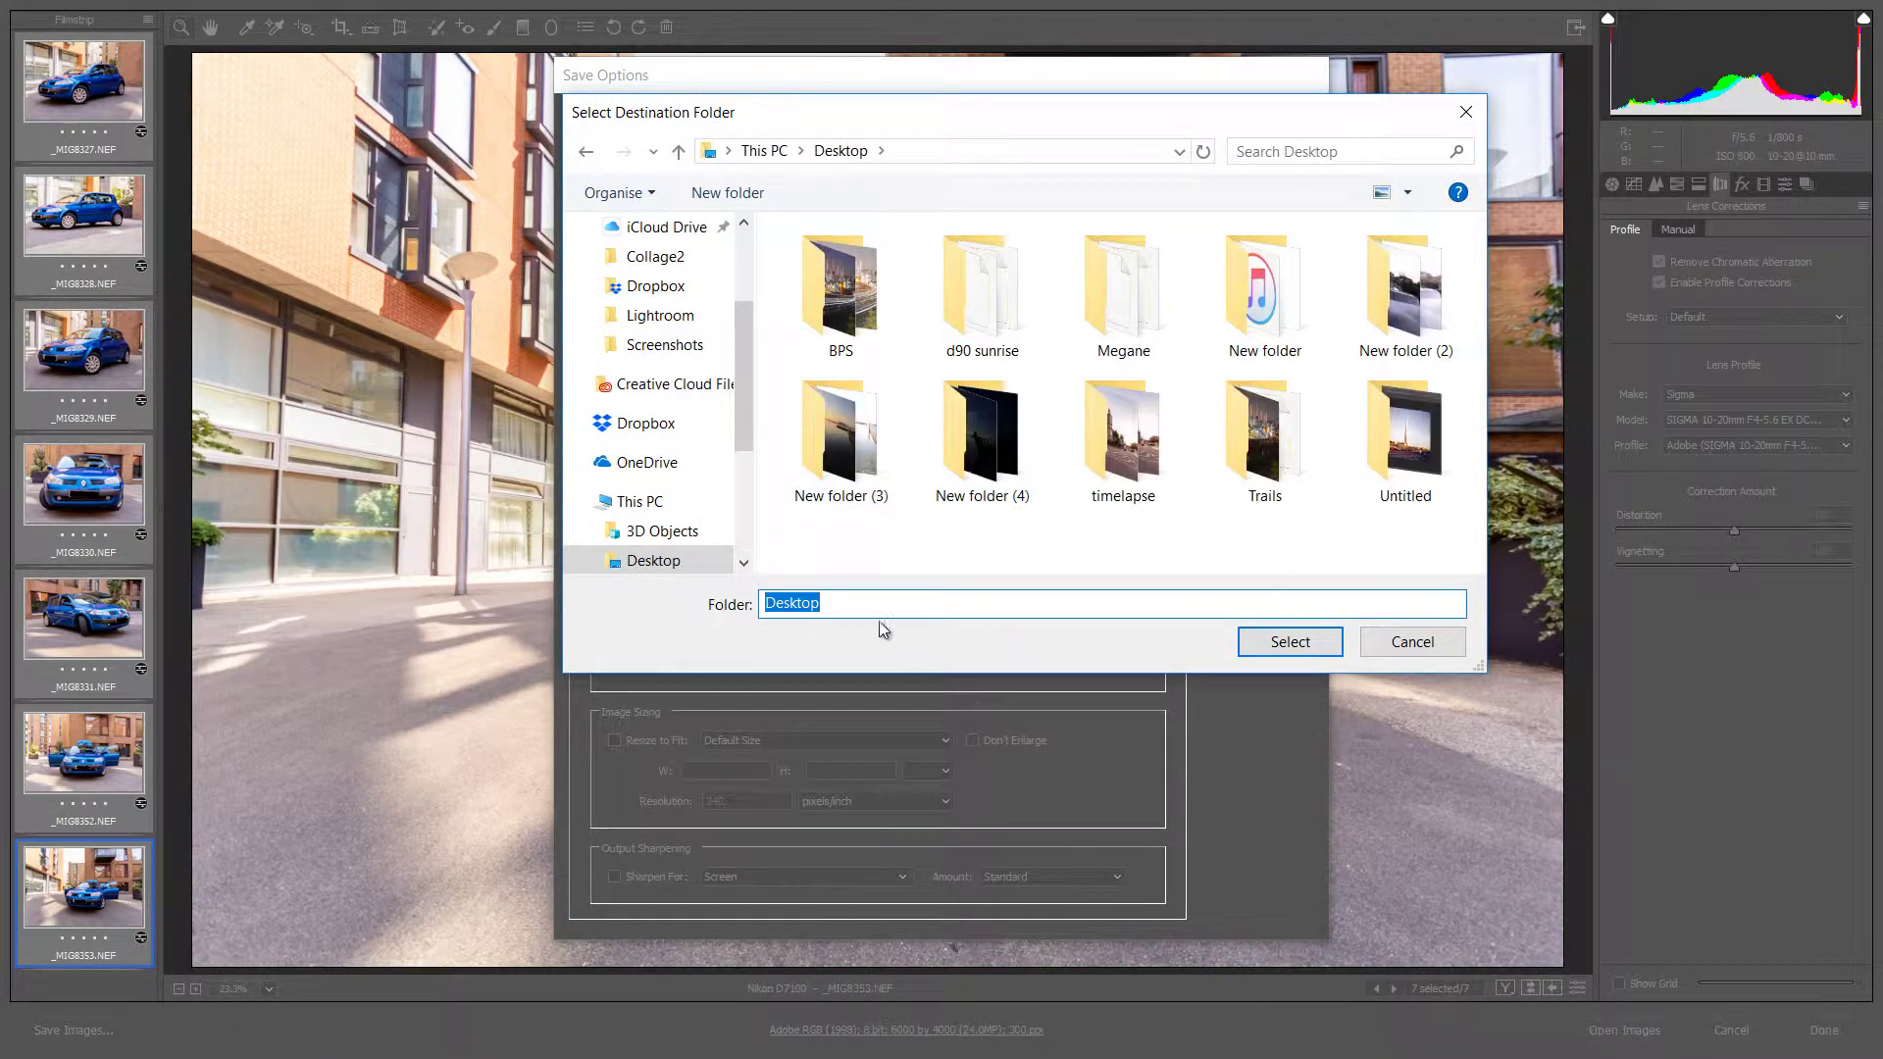
click(874, 545)
right_click(873, 545)
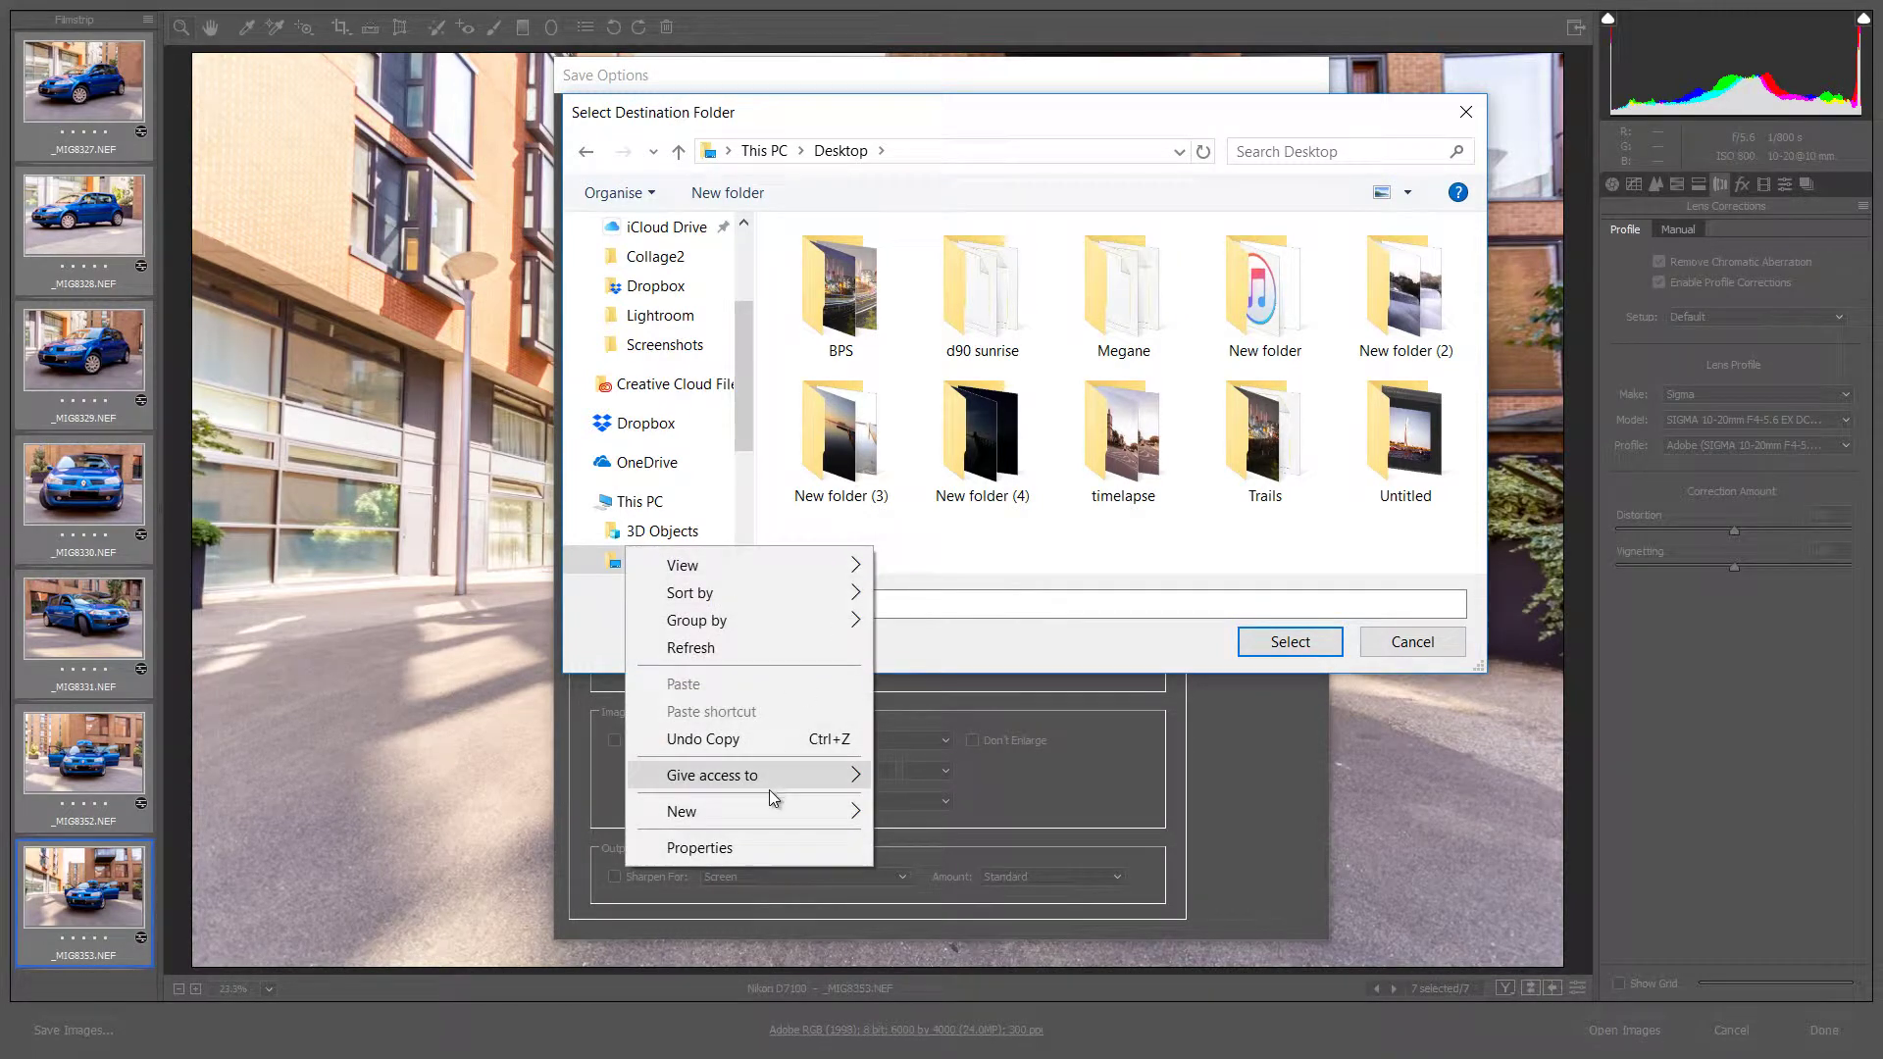
mouse_move(772, 810)
click(965, 528)
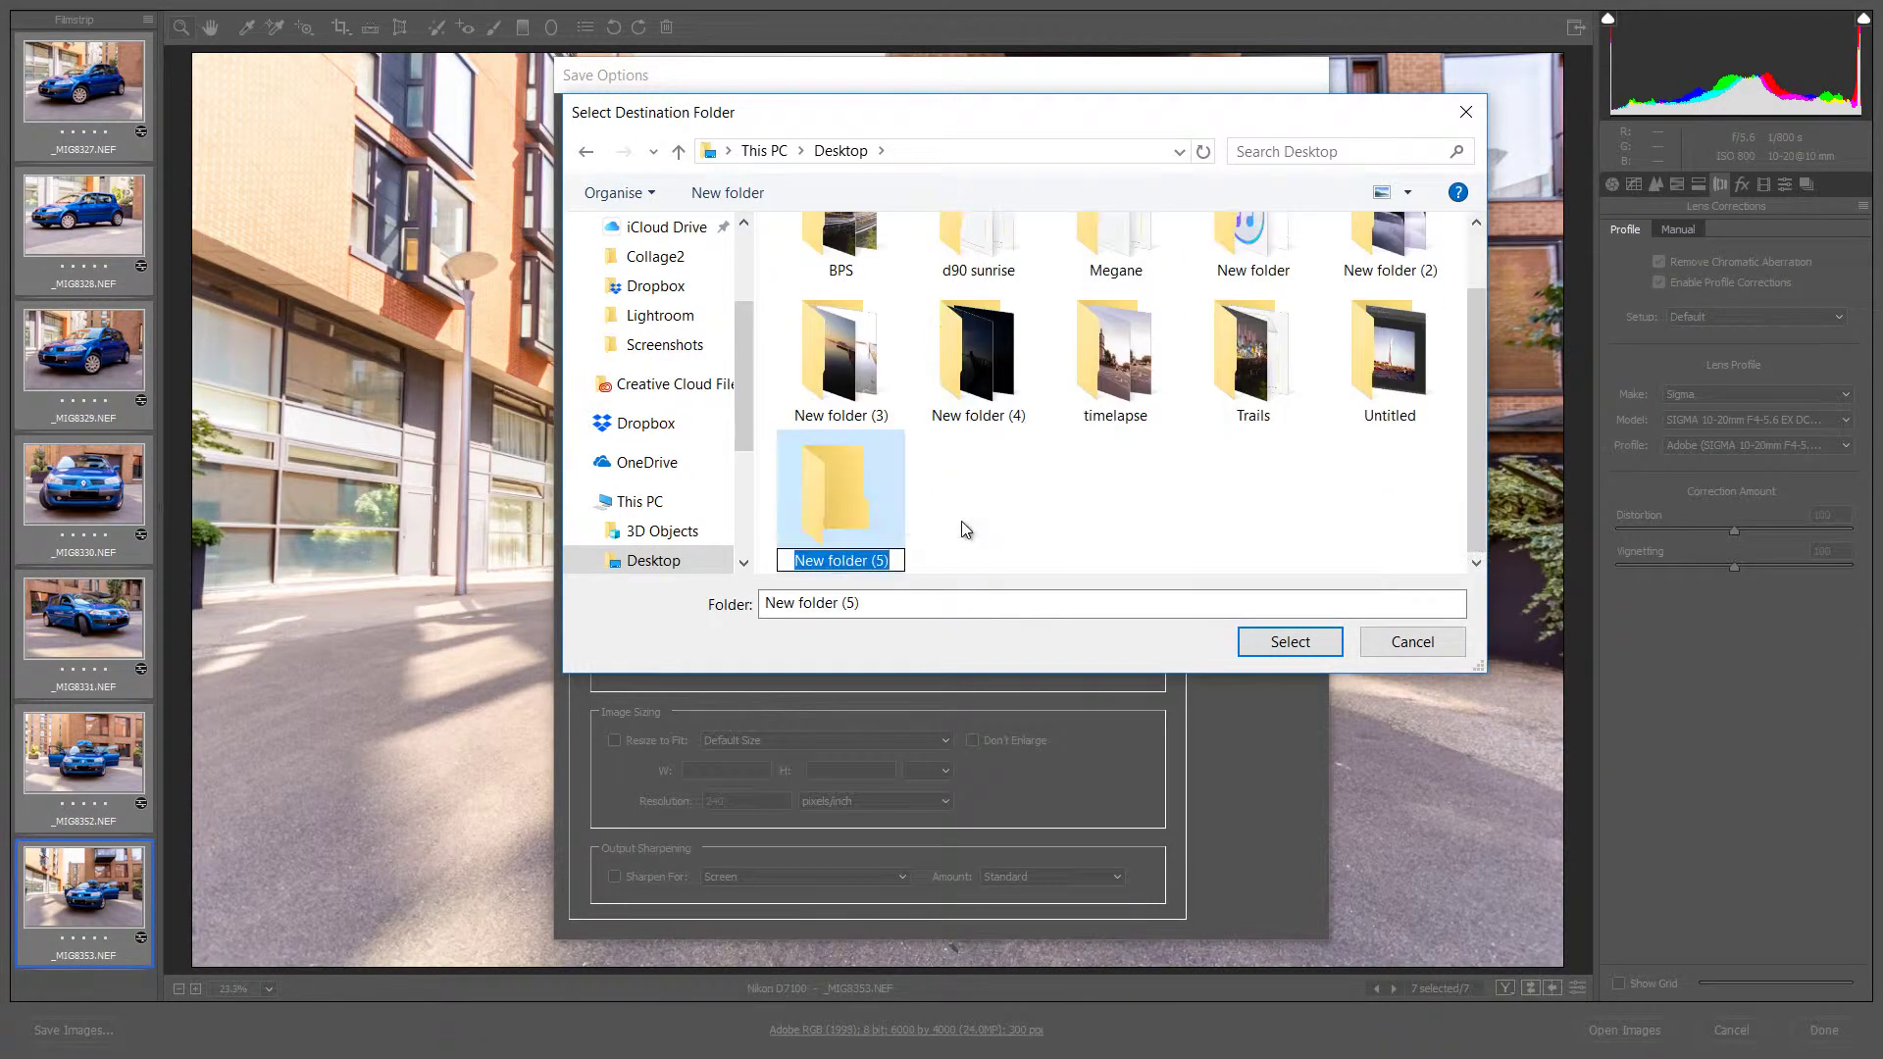
text(Export)
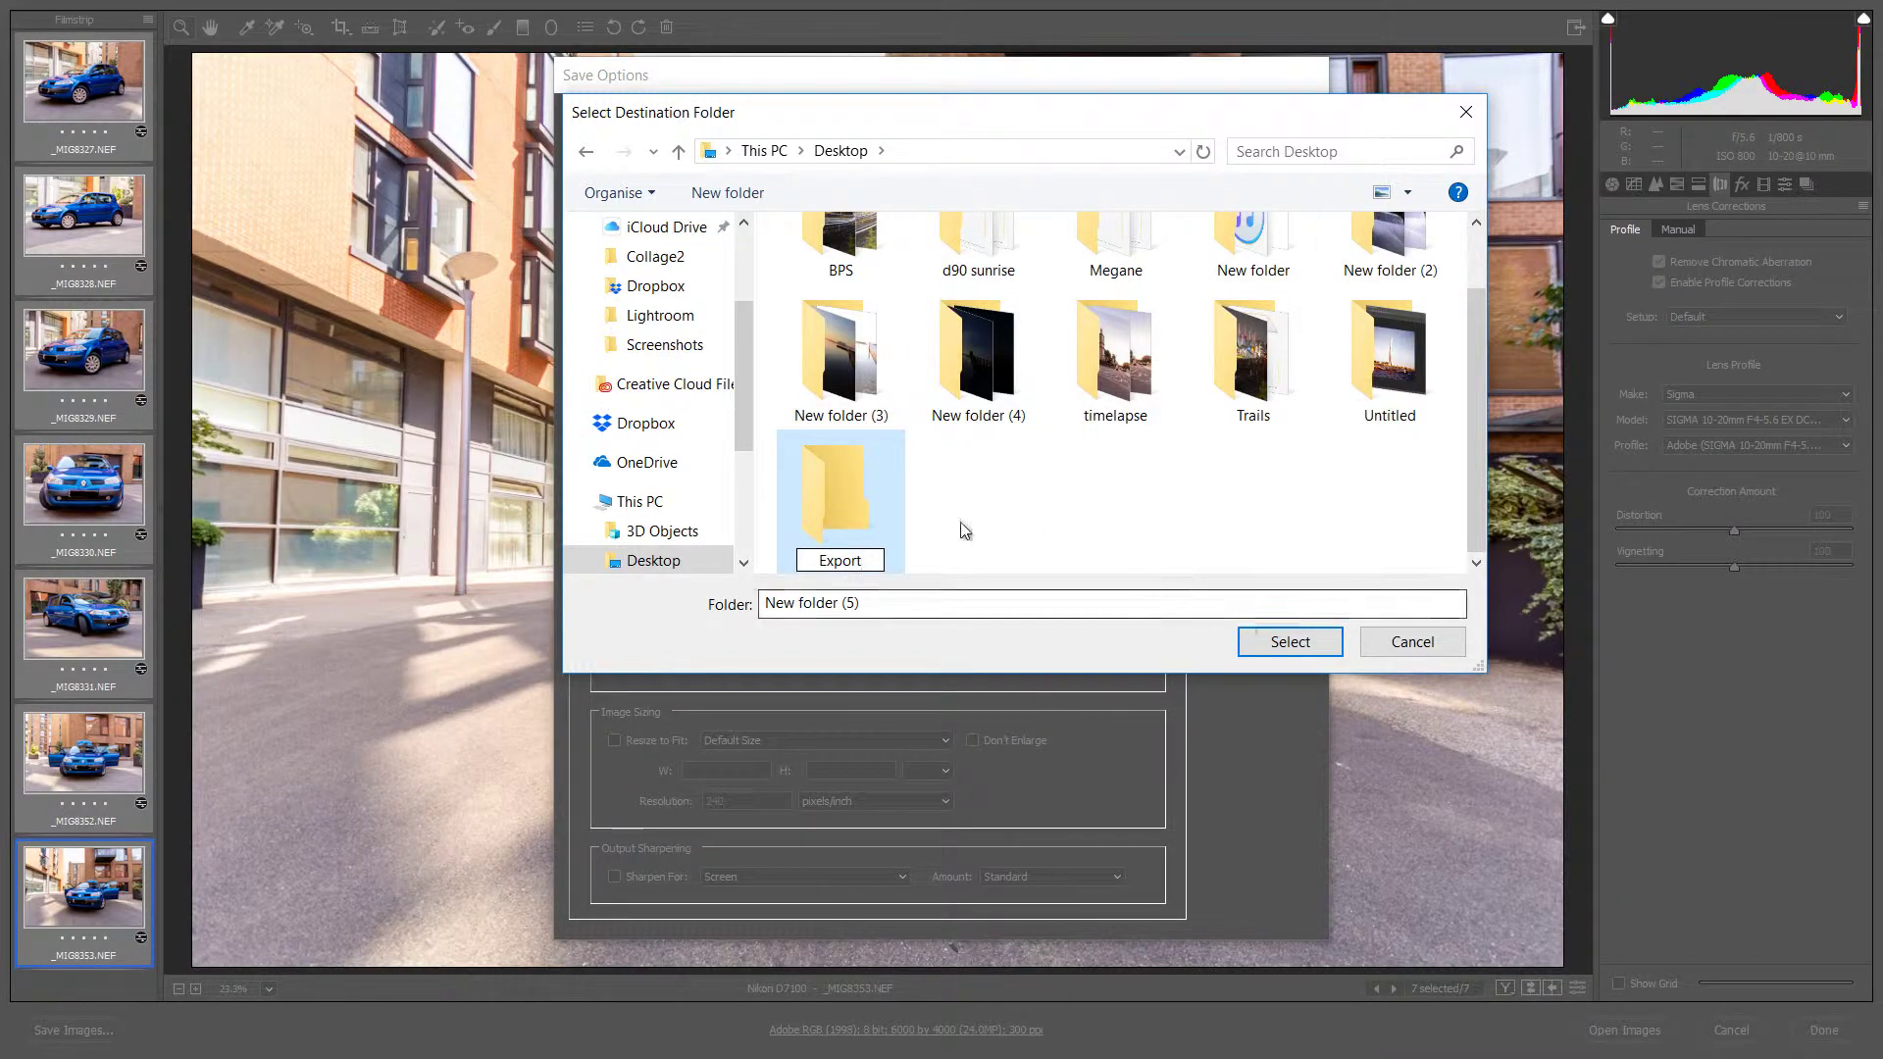
click(856, 542)
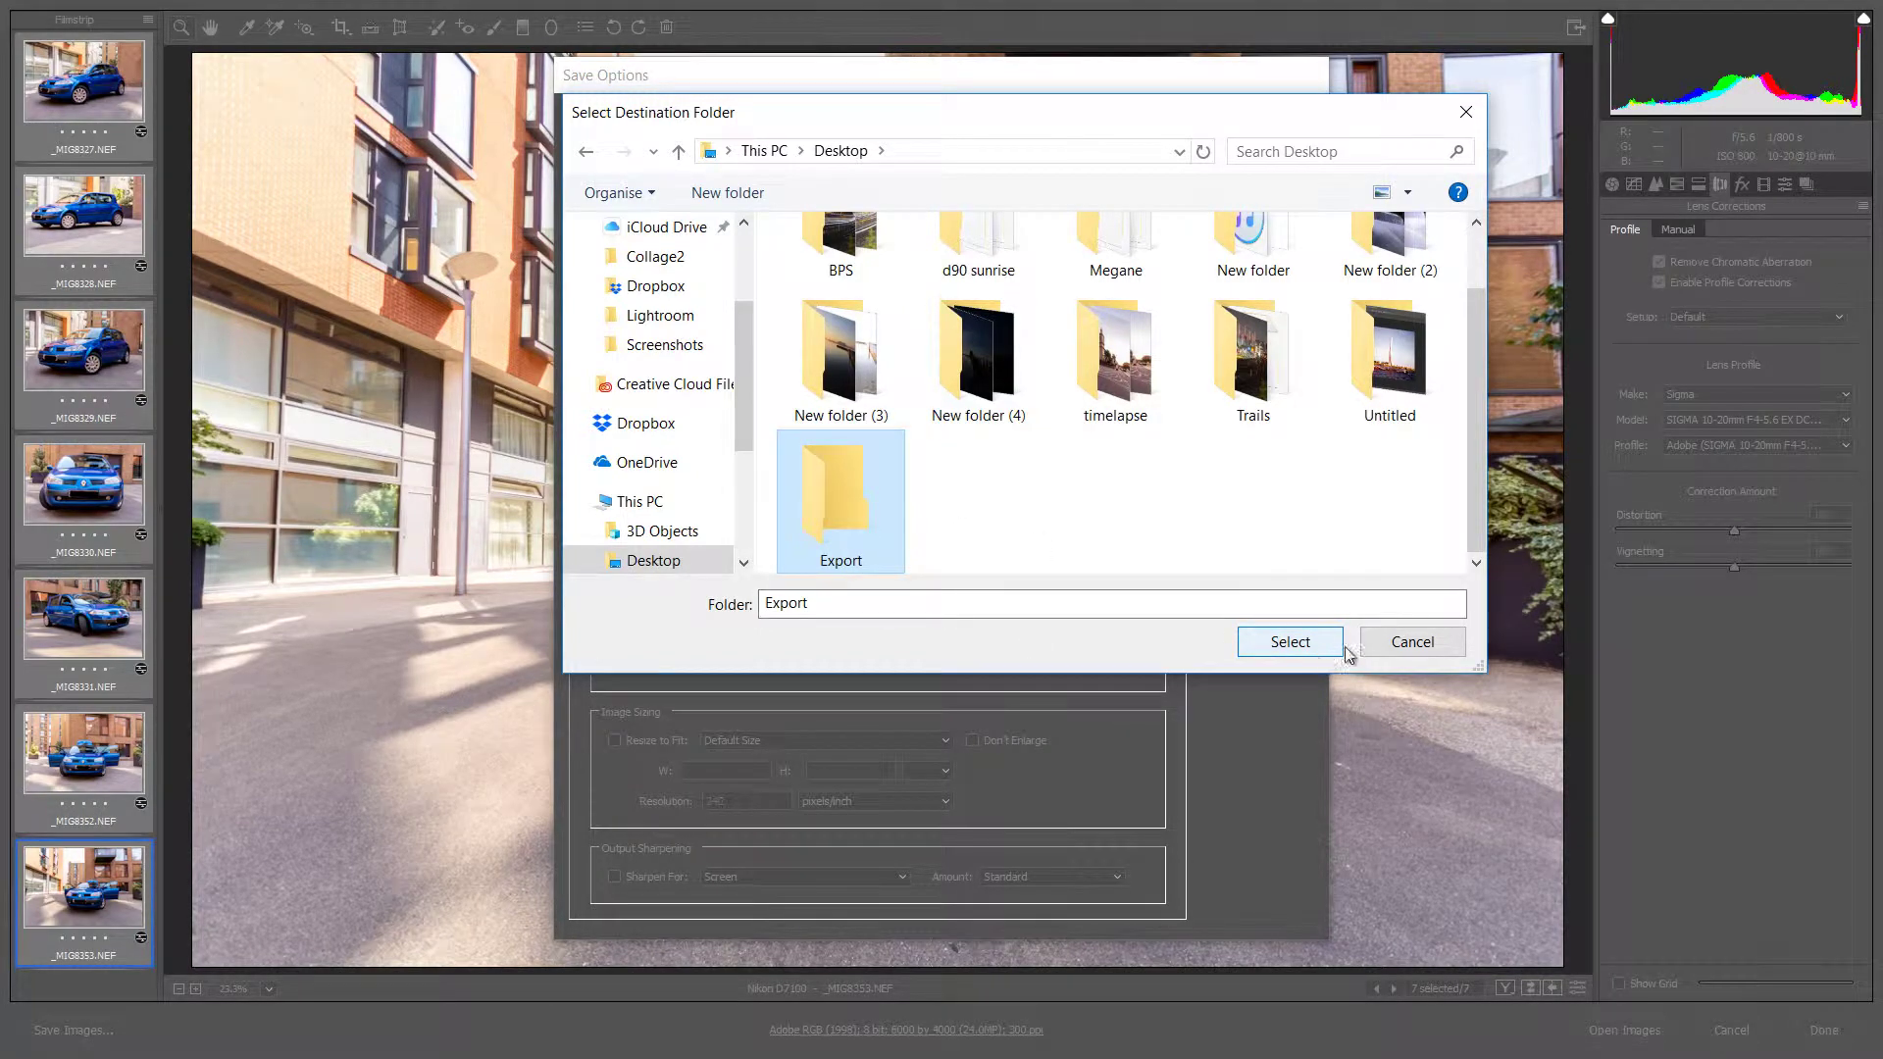
click(1399, 643)
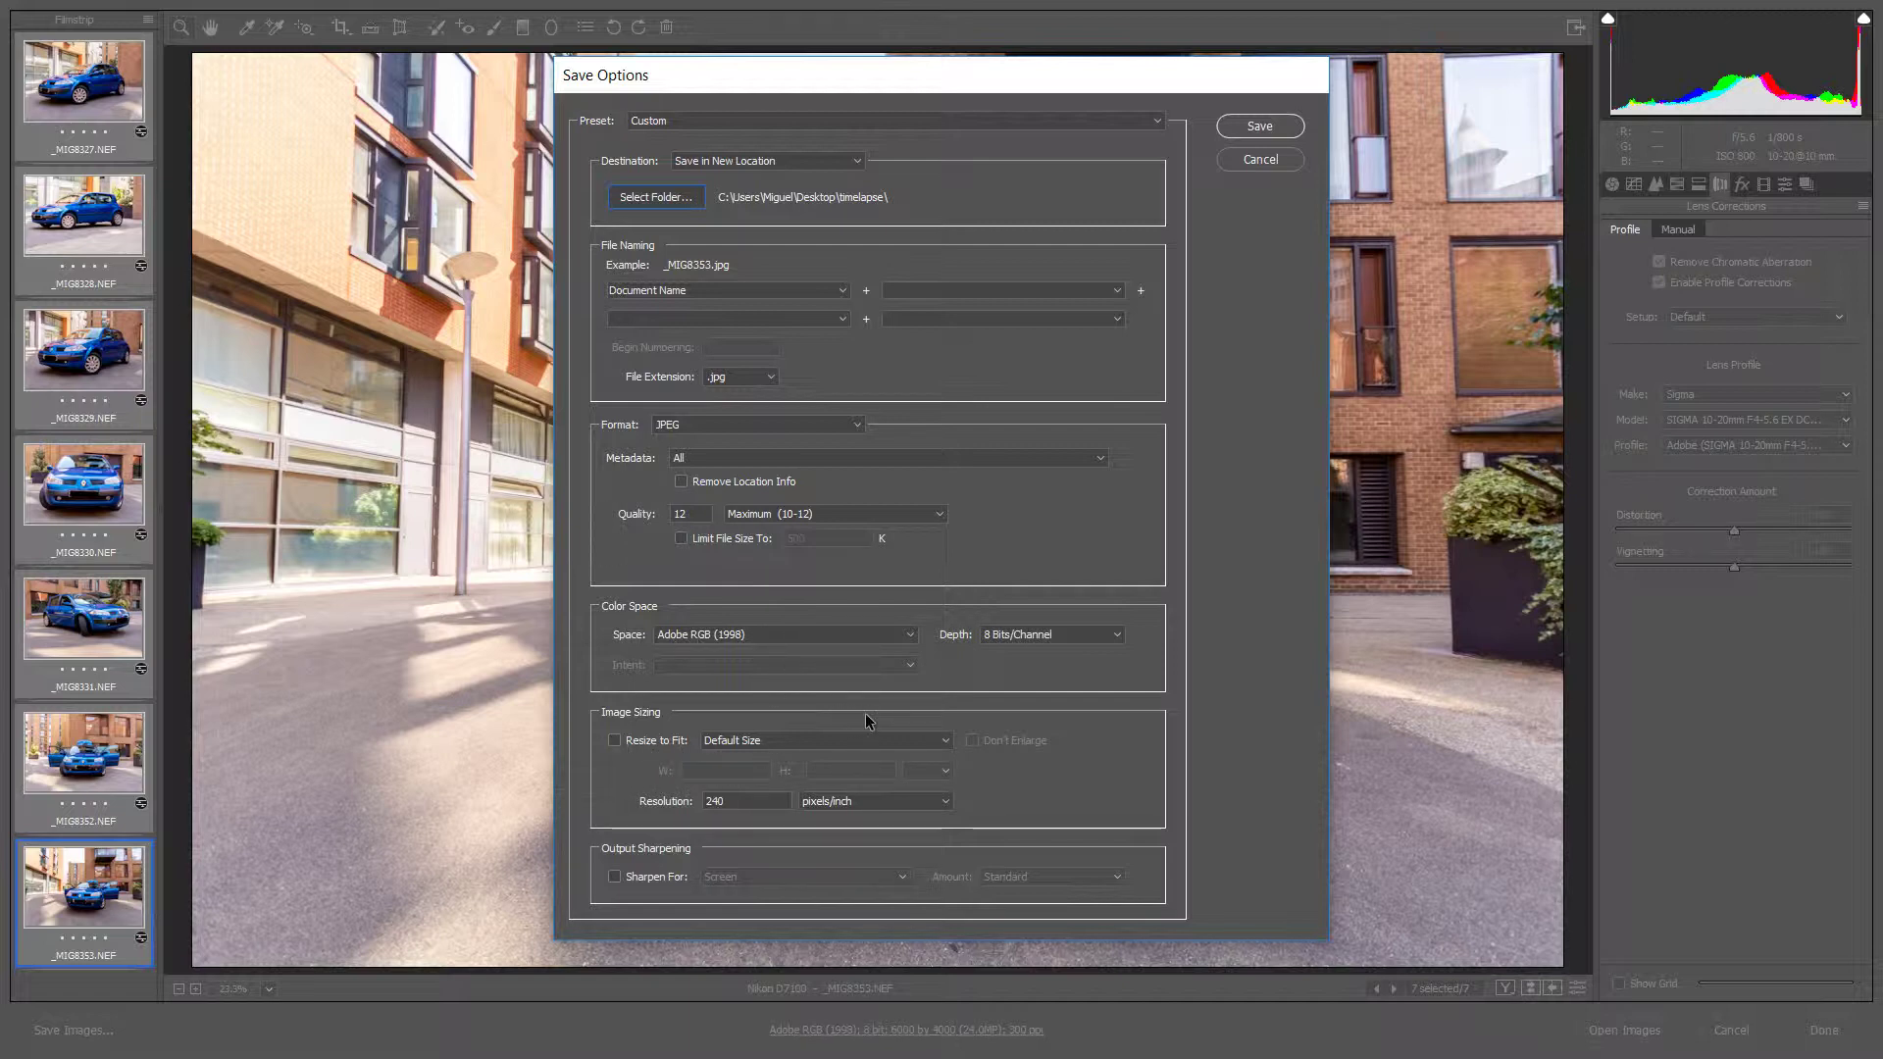
click(1261, 161)
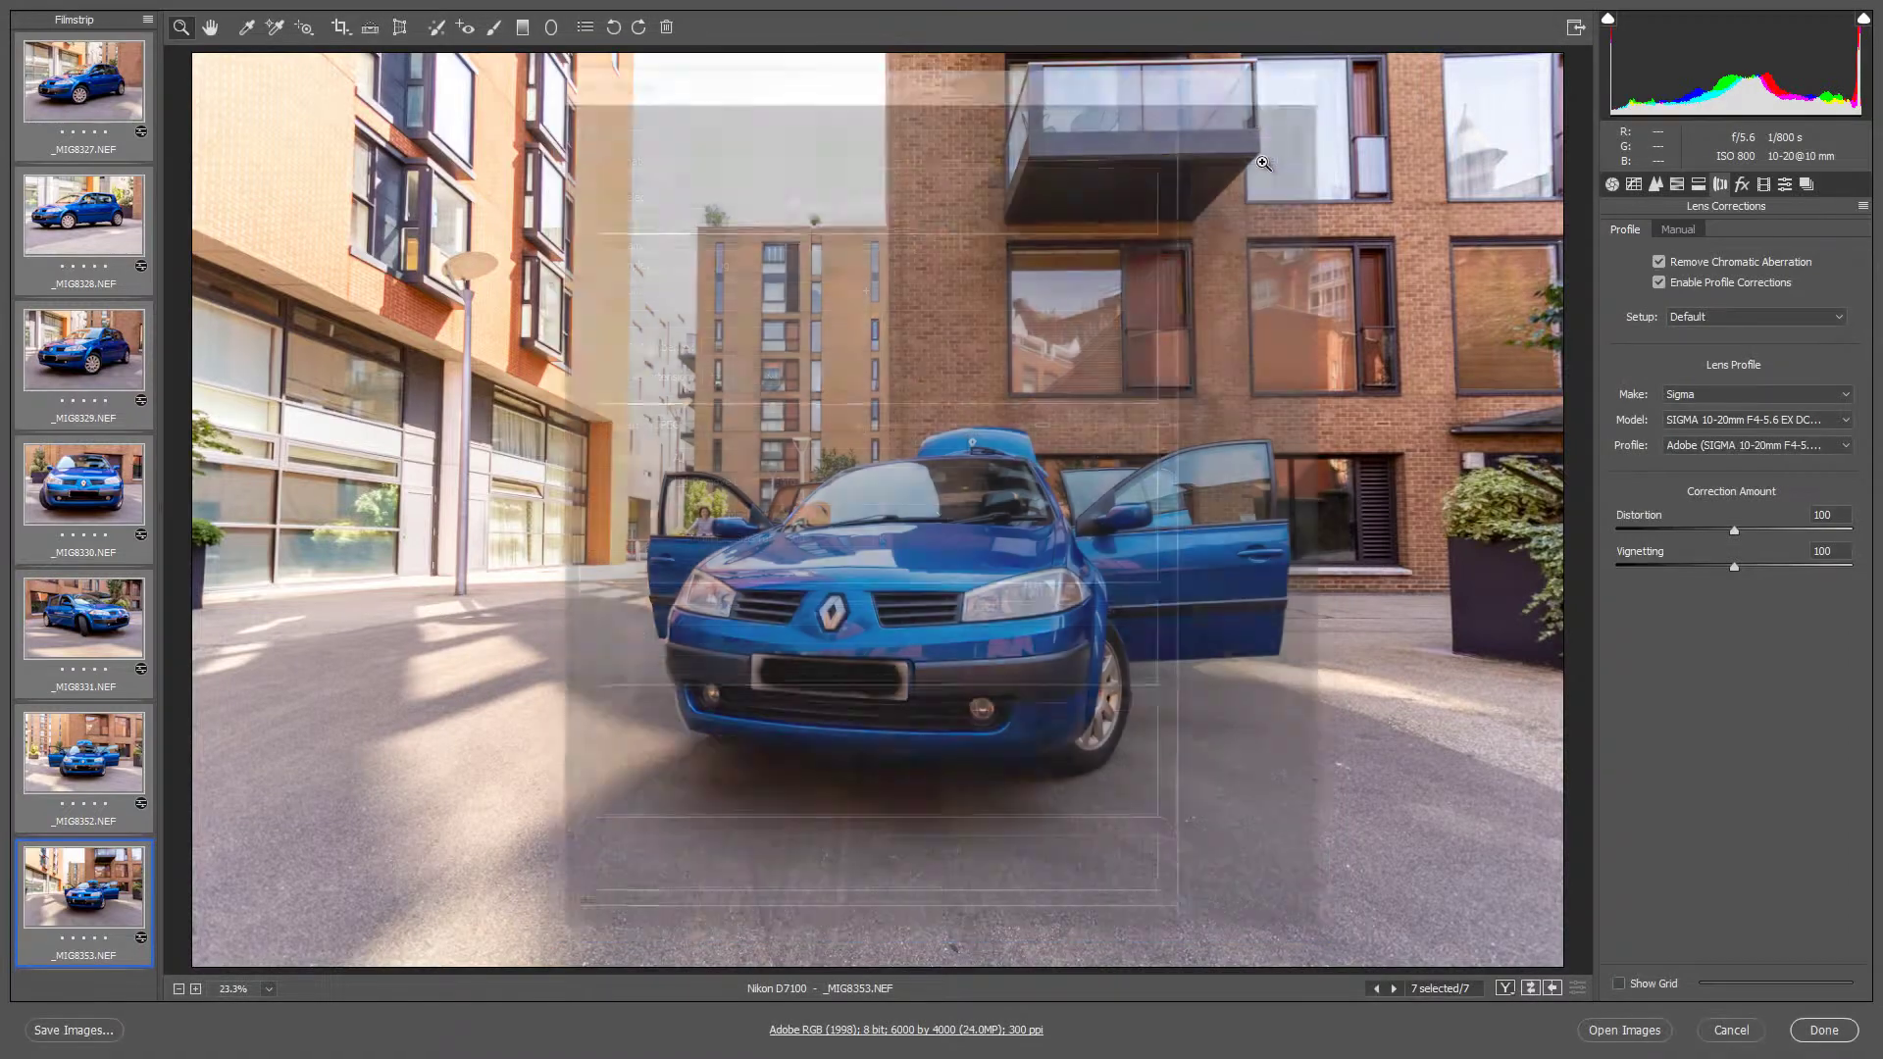
Cancel the Camera Raw session and send the photos selected in Bridge to Photoshop's Batch command.
click(1733, 1029)
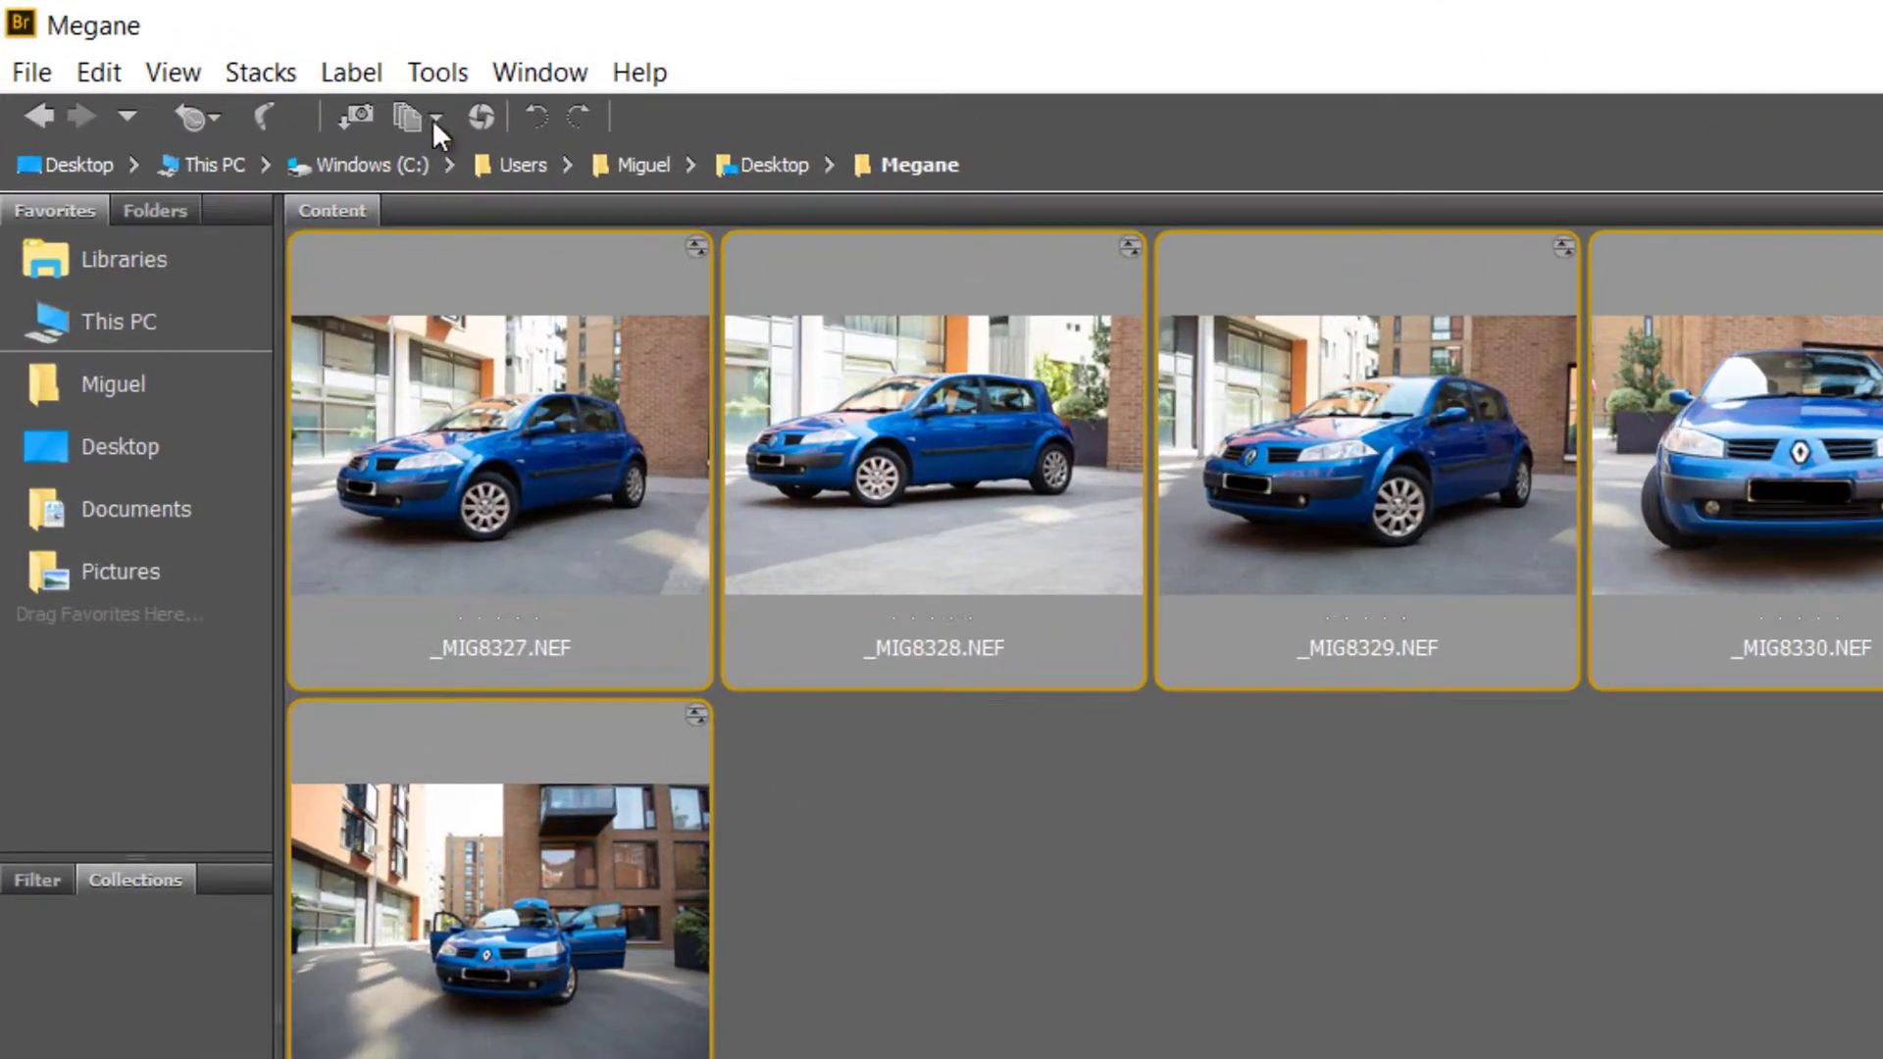
click(432, 68)
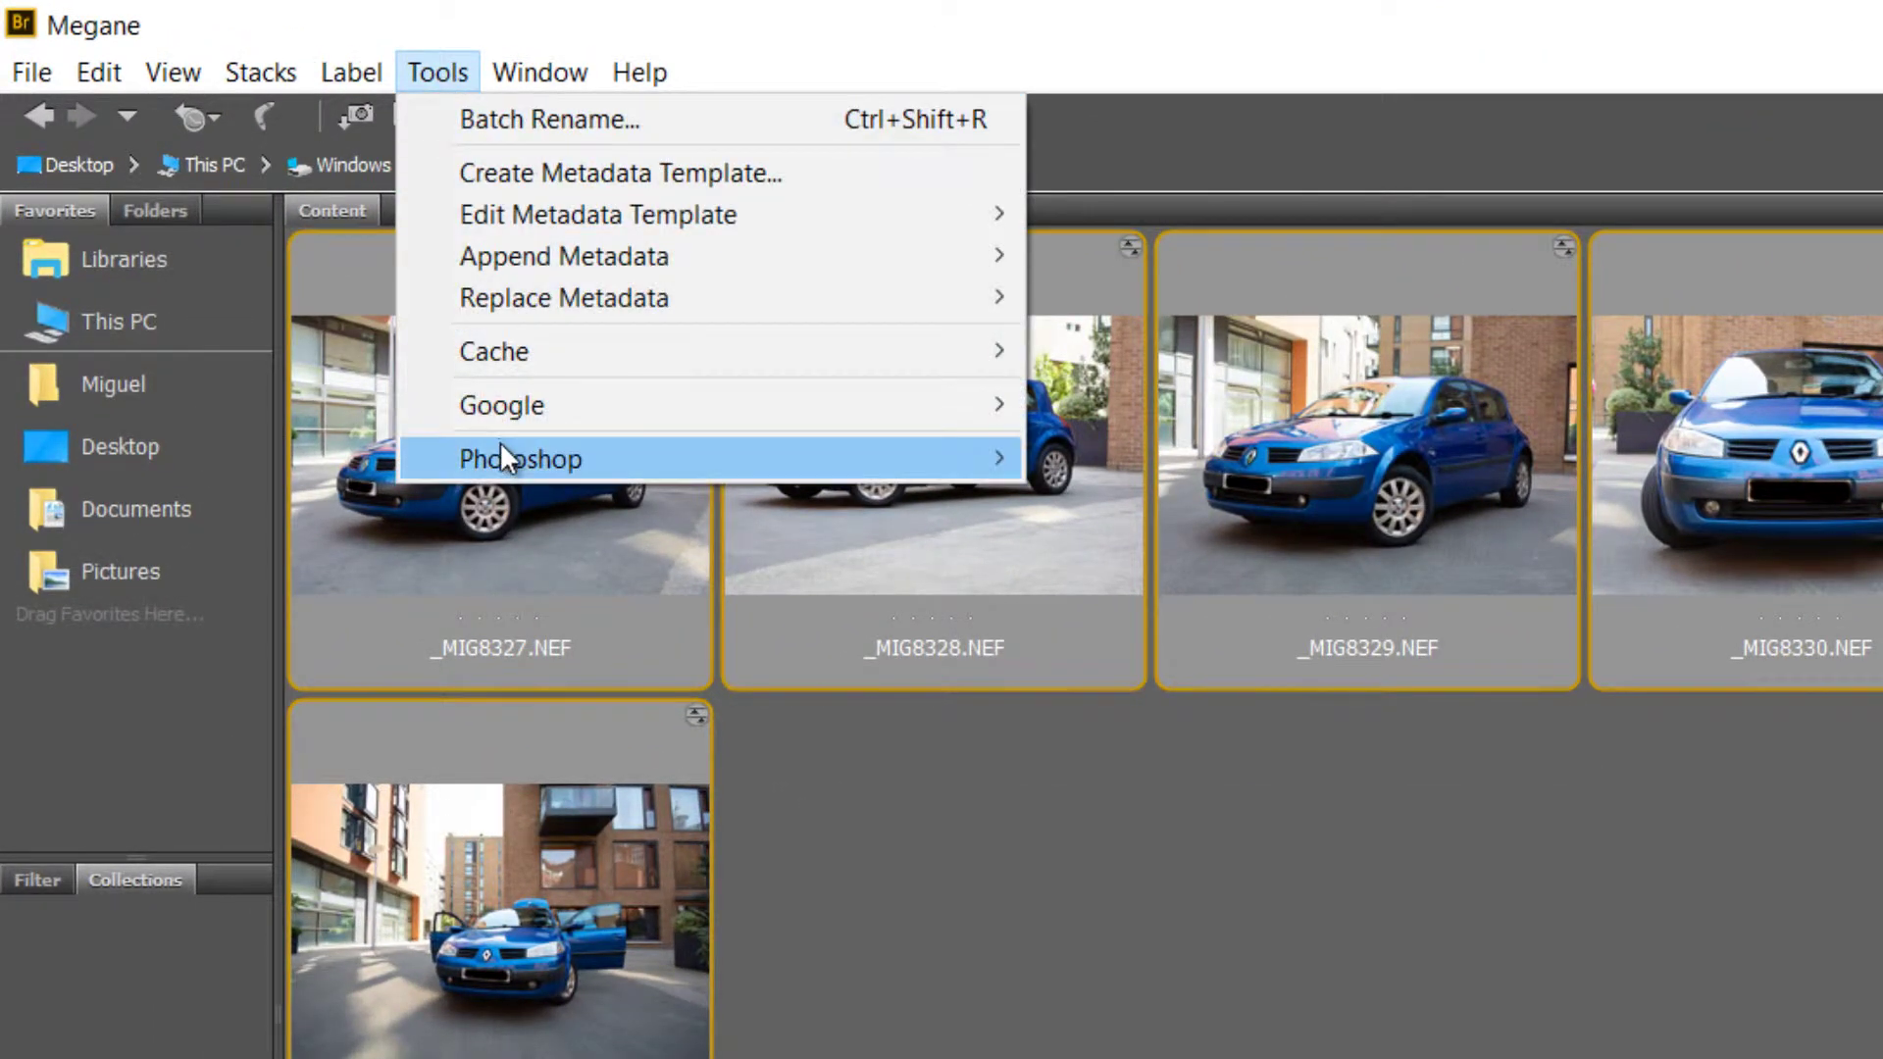
mouse_move(498, 453)
click(1128, 462)
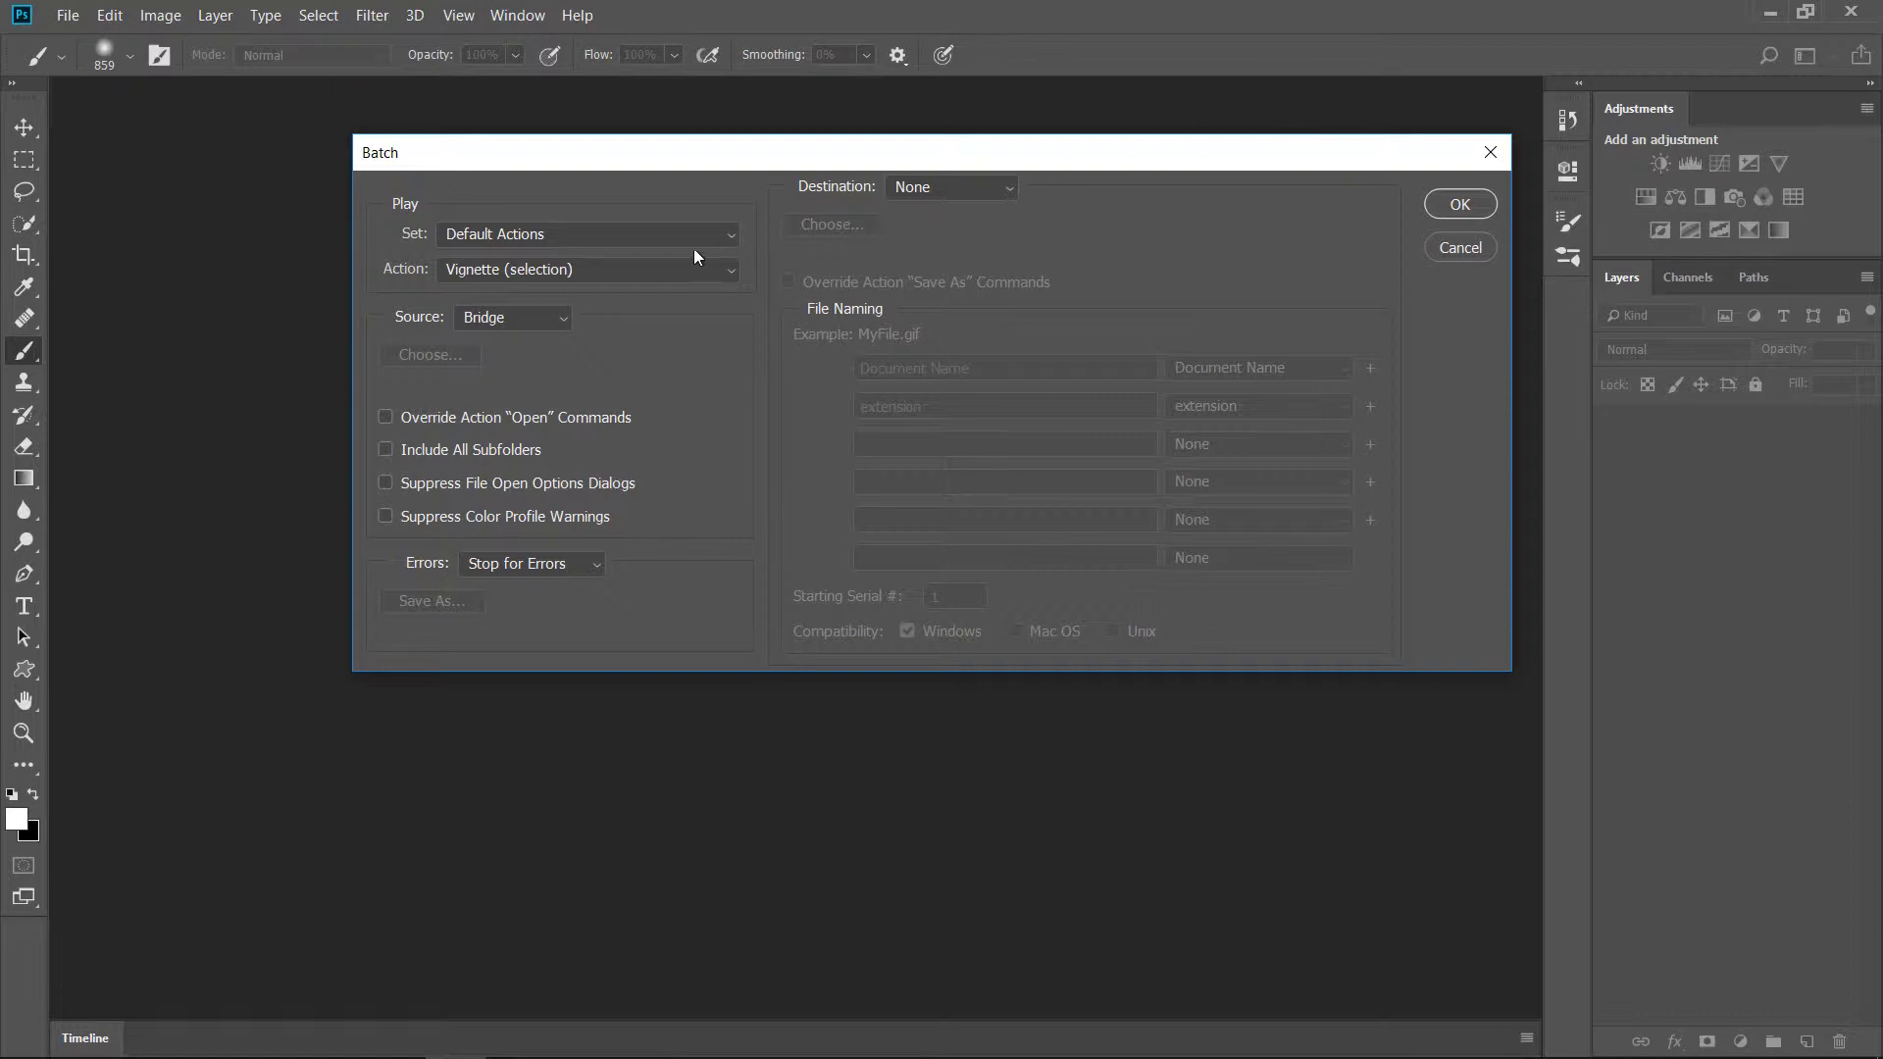
Set the batch to play the Sepia Toning (layer) action from the Default Actions set.
click(725, 241)
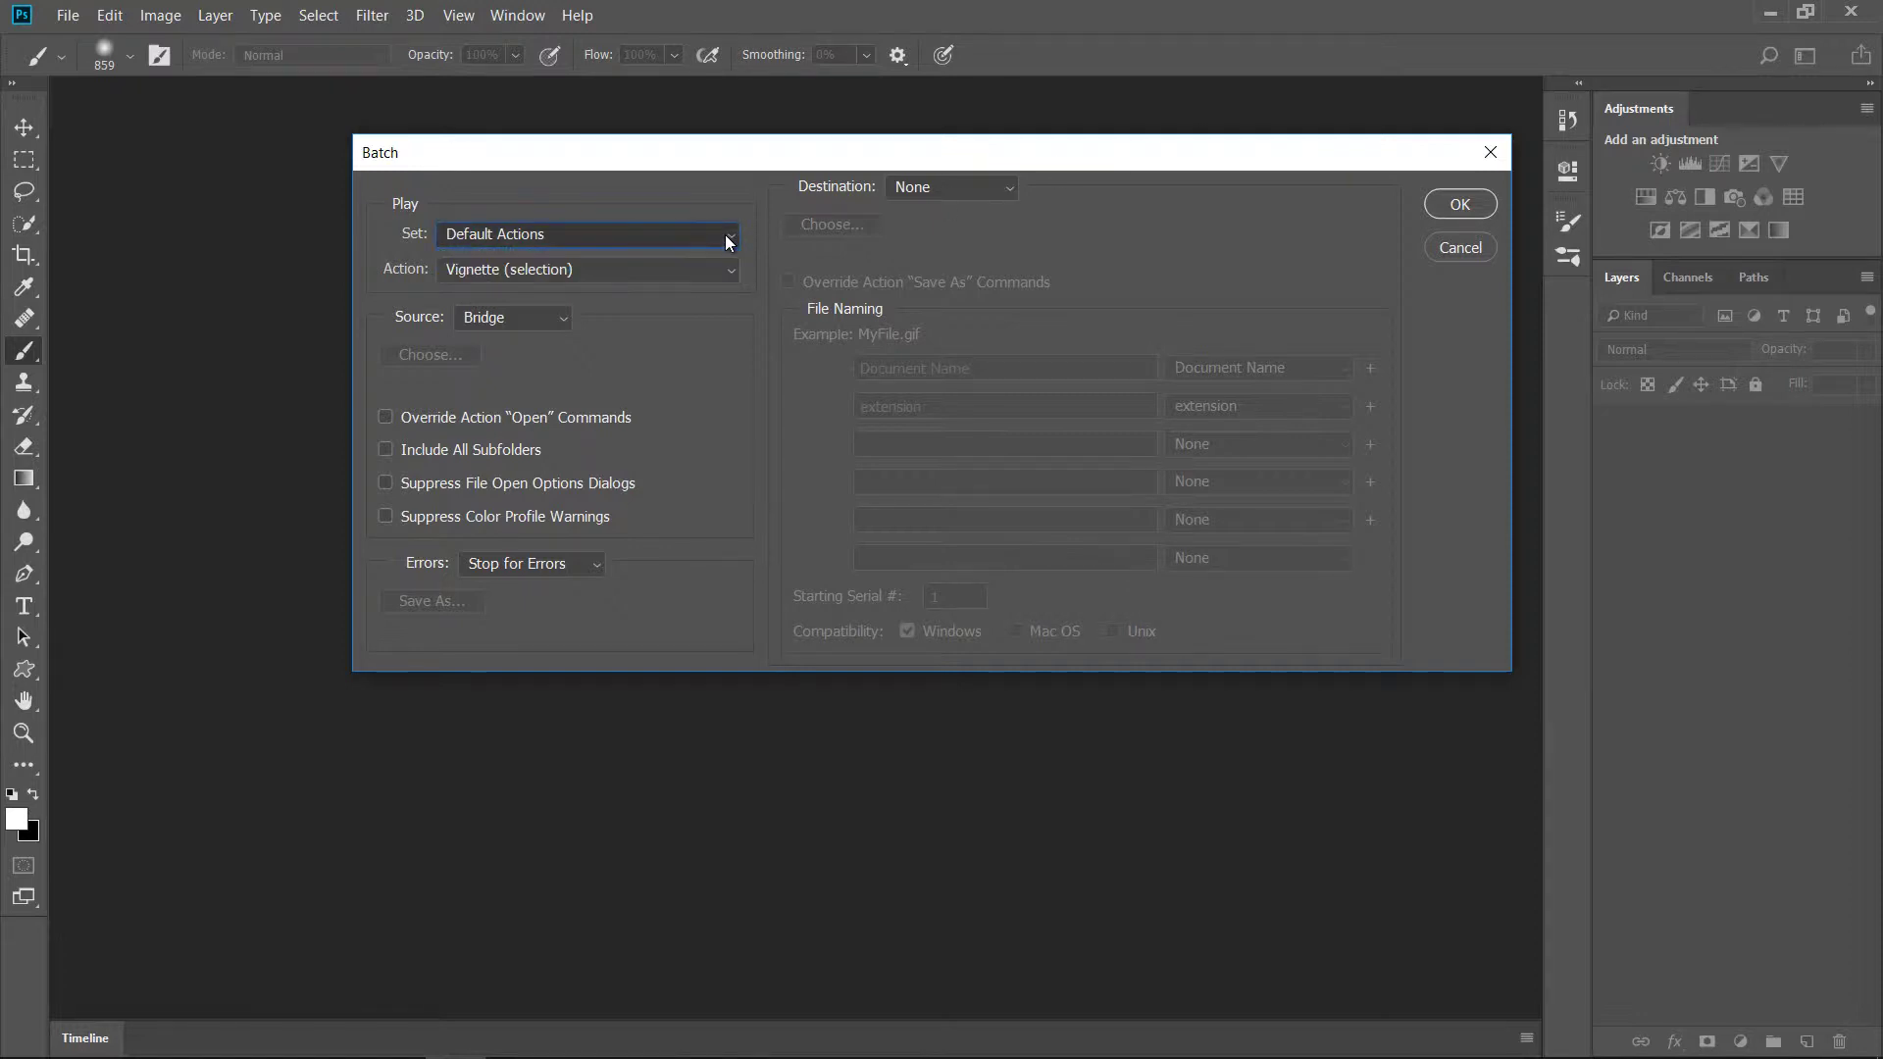
click(503, 272)
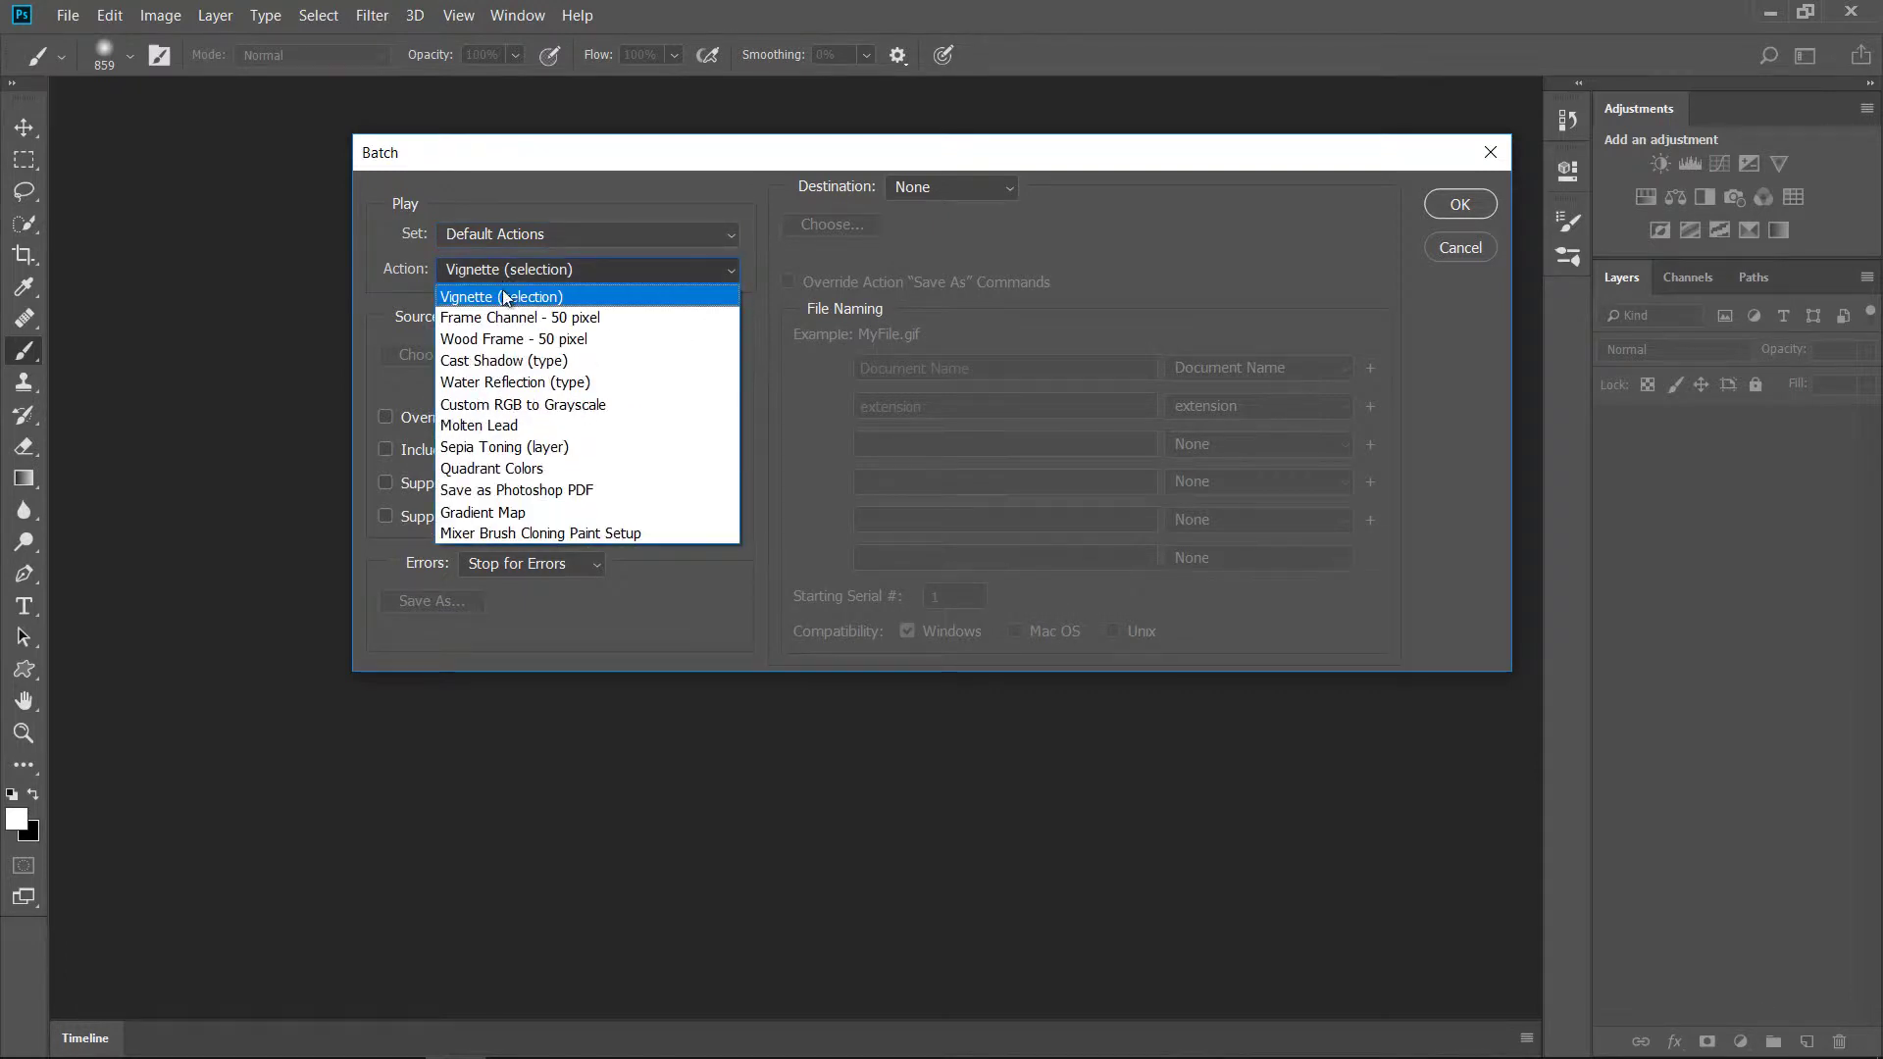
click(580, 448)
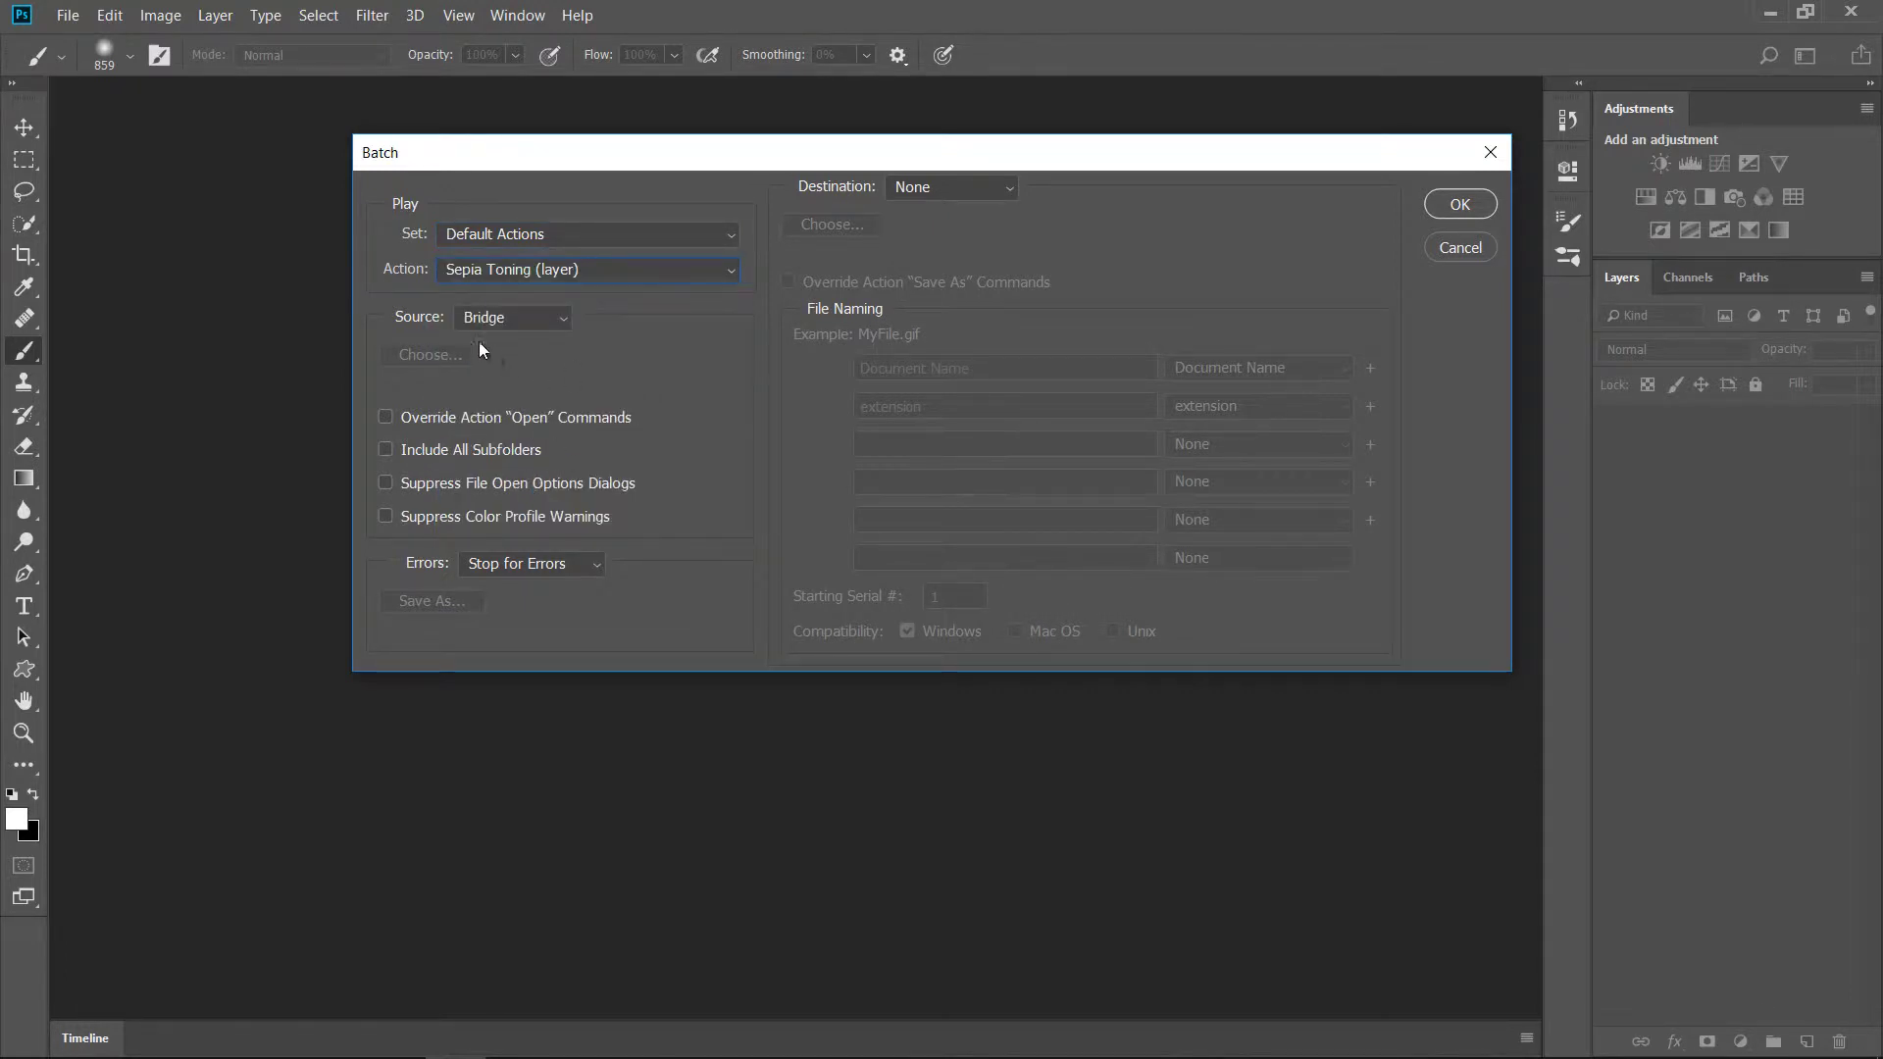
Set the batch source to Folder and choose the Megane folder on the Desktop.
click(526, 320)
click(517, 339)
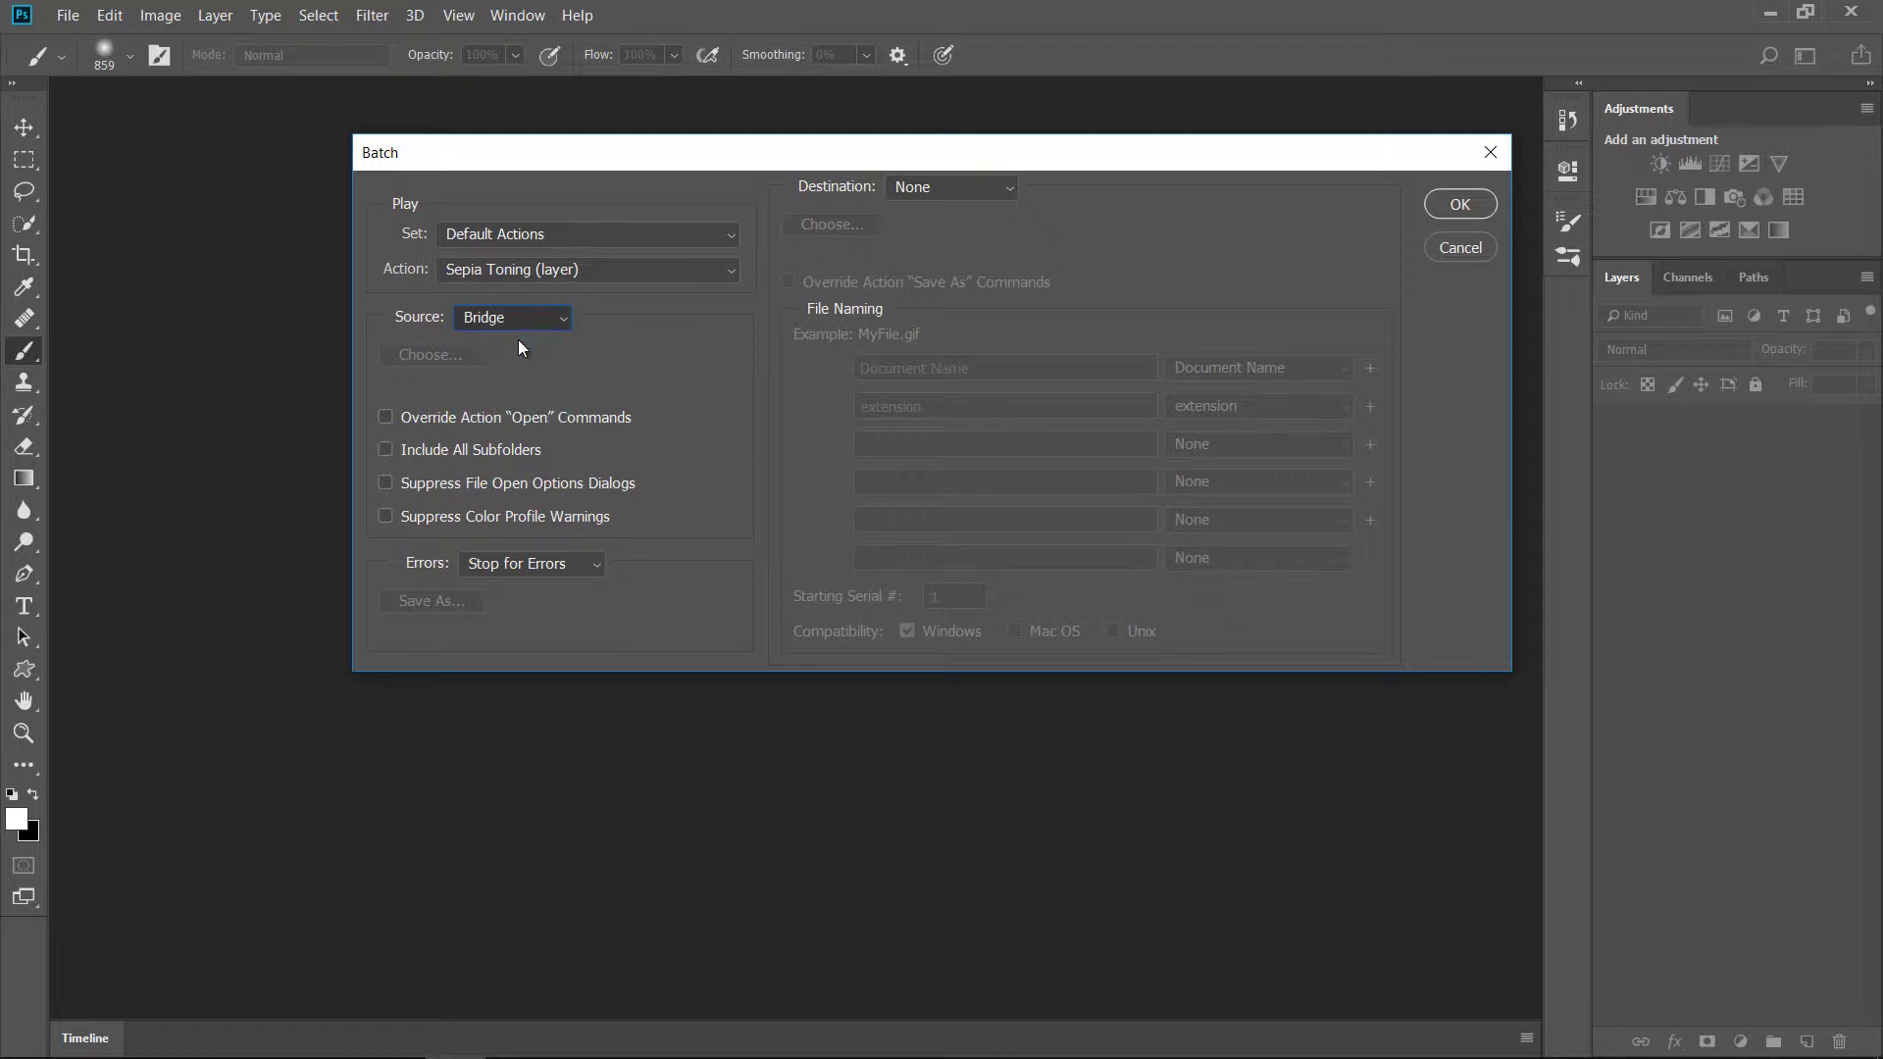
click(436, 356)
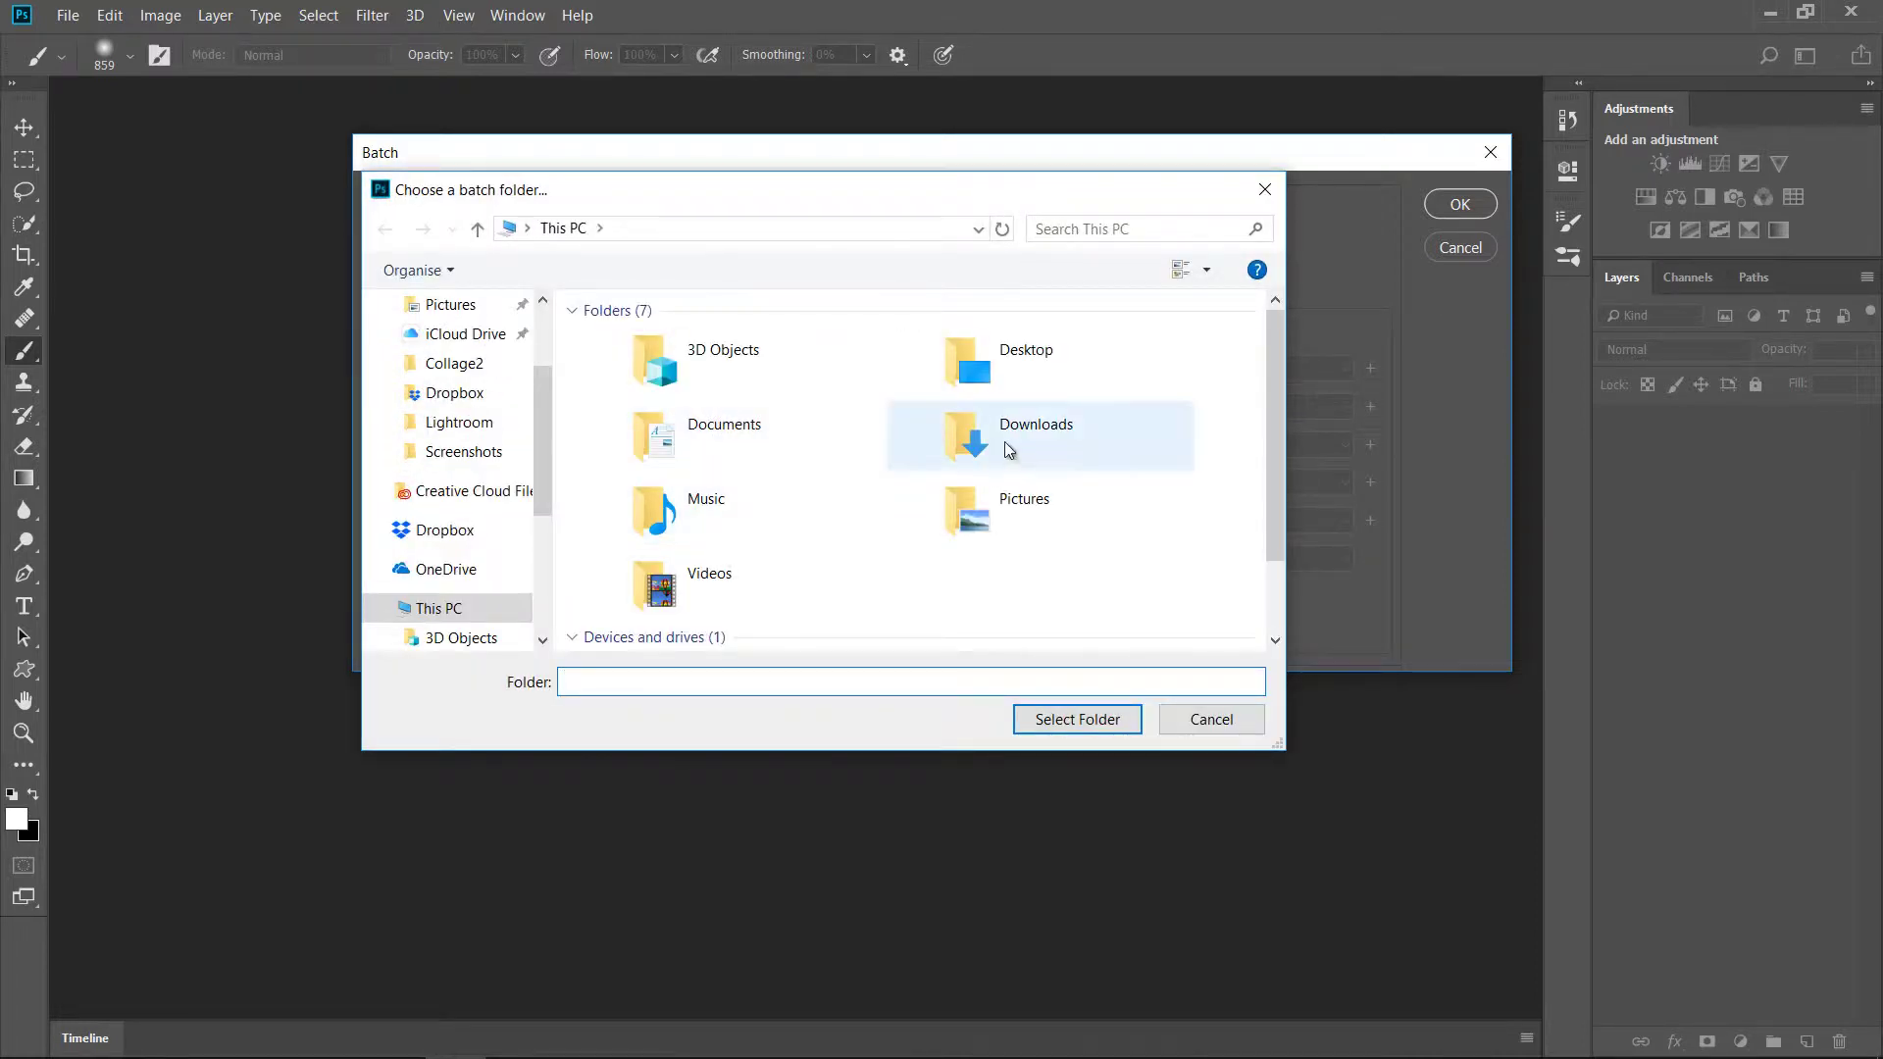
double_click(971, 368)
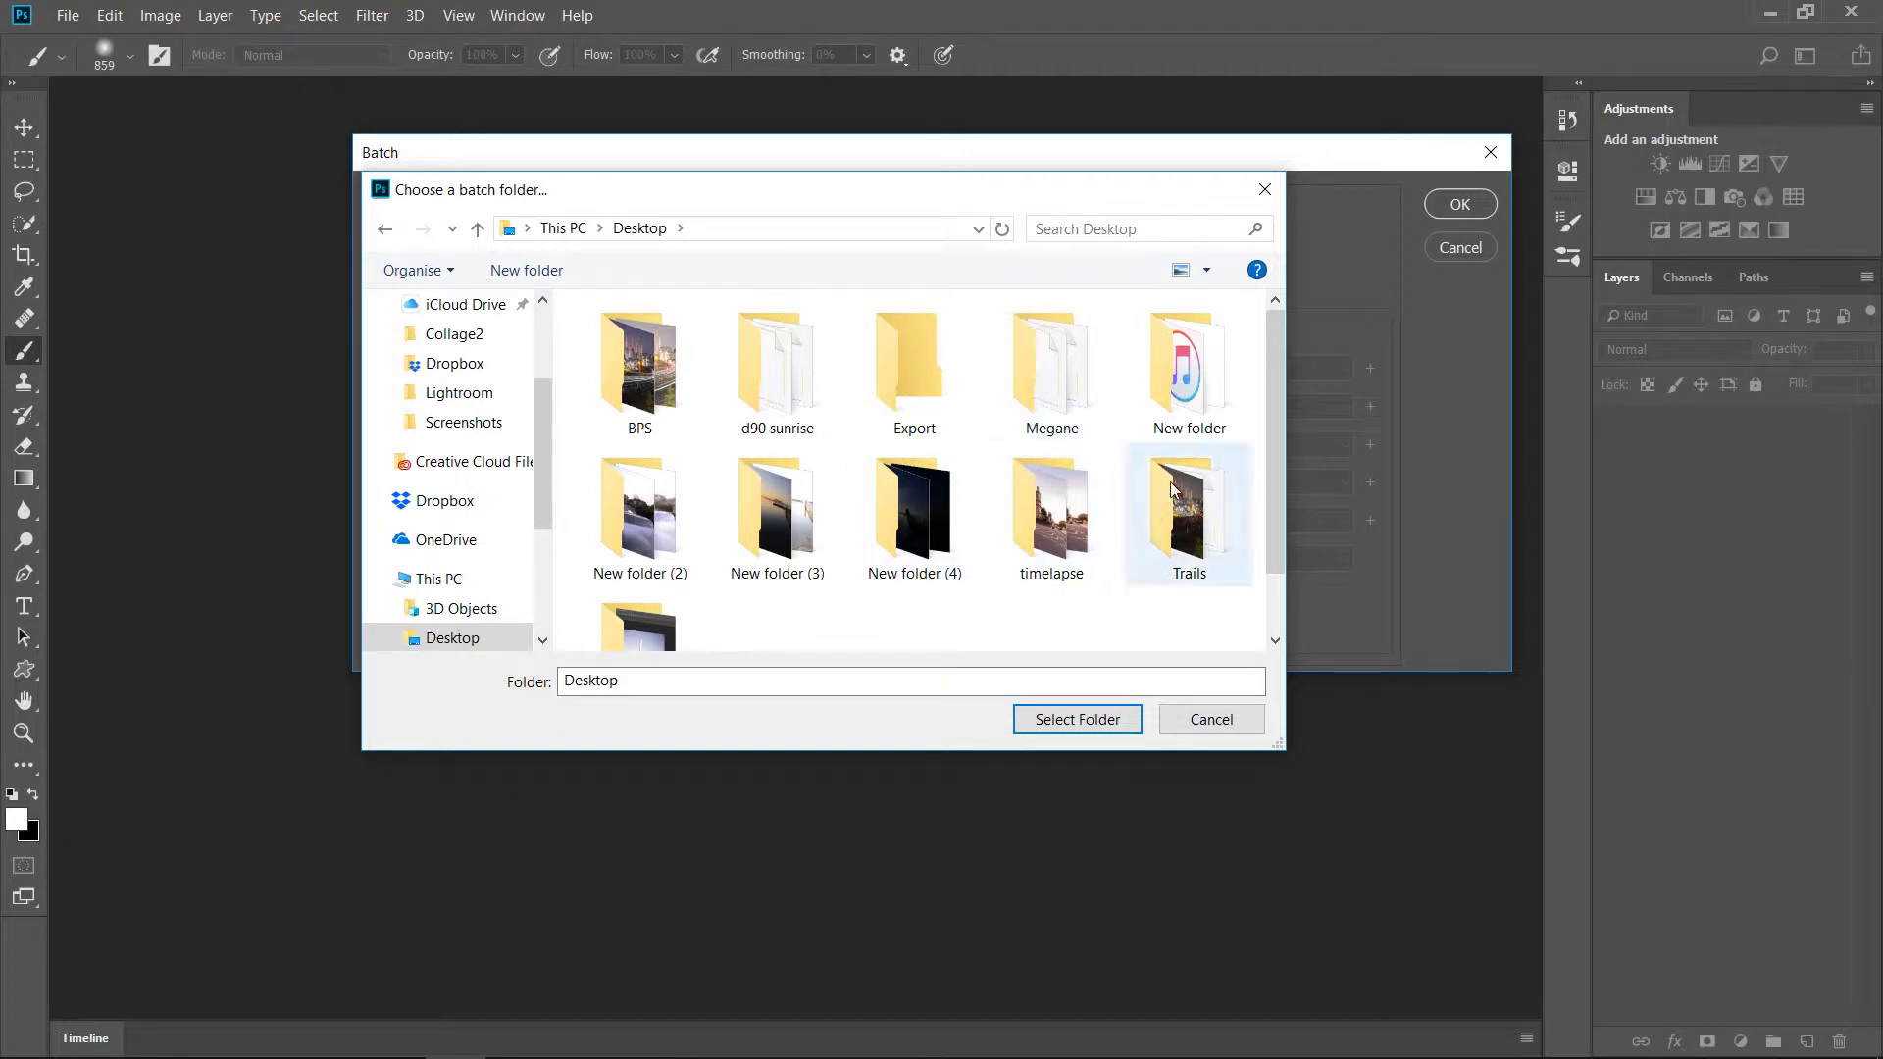
scroll(784, 500, down, 2)
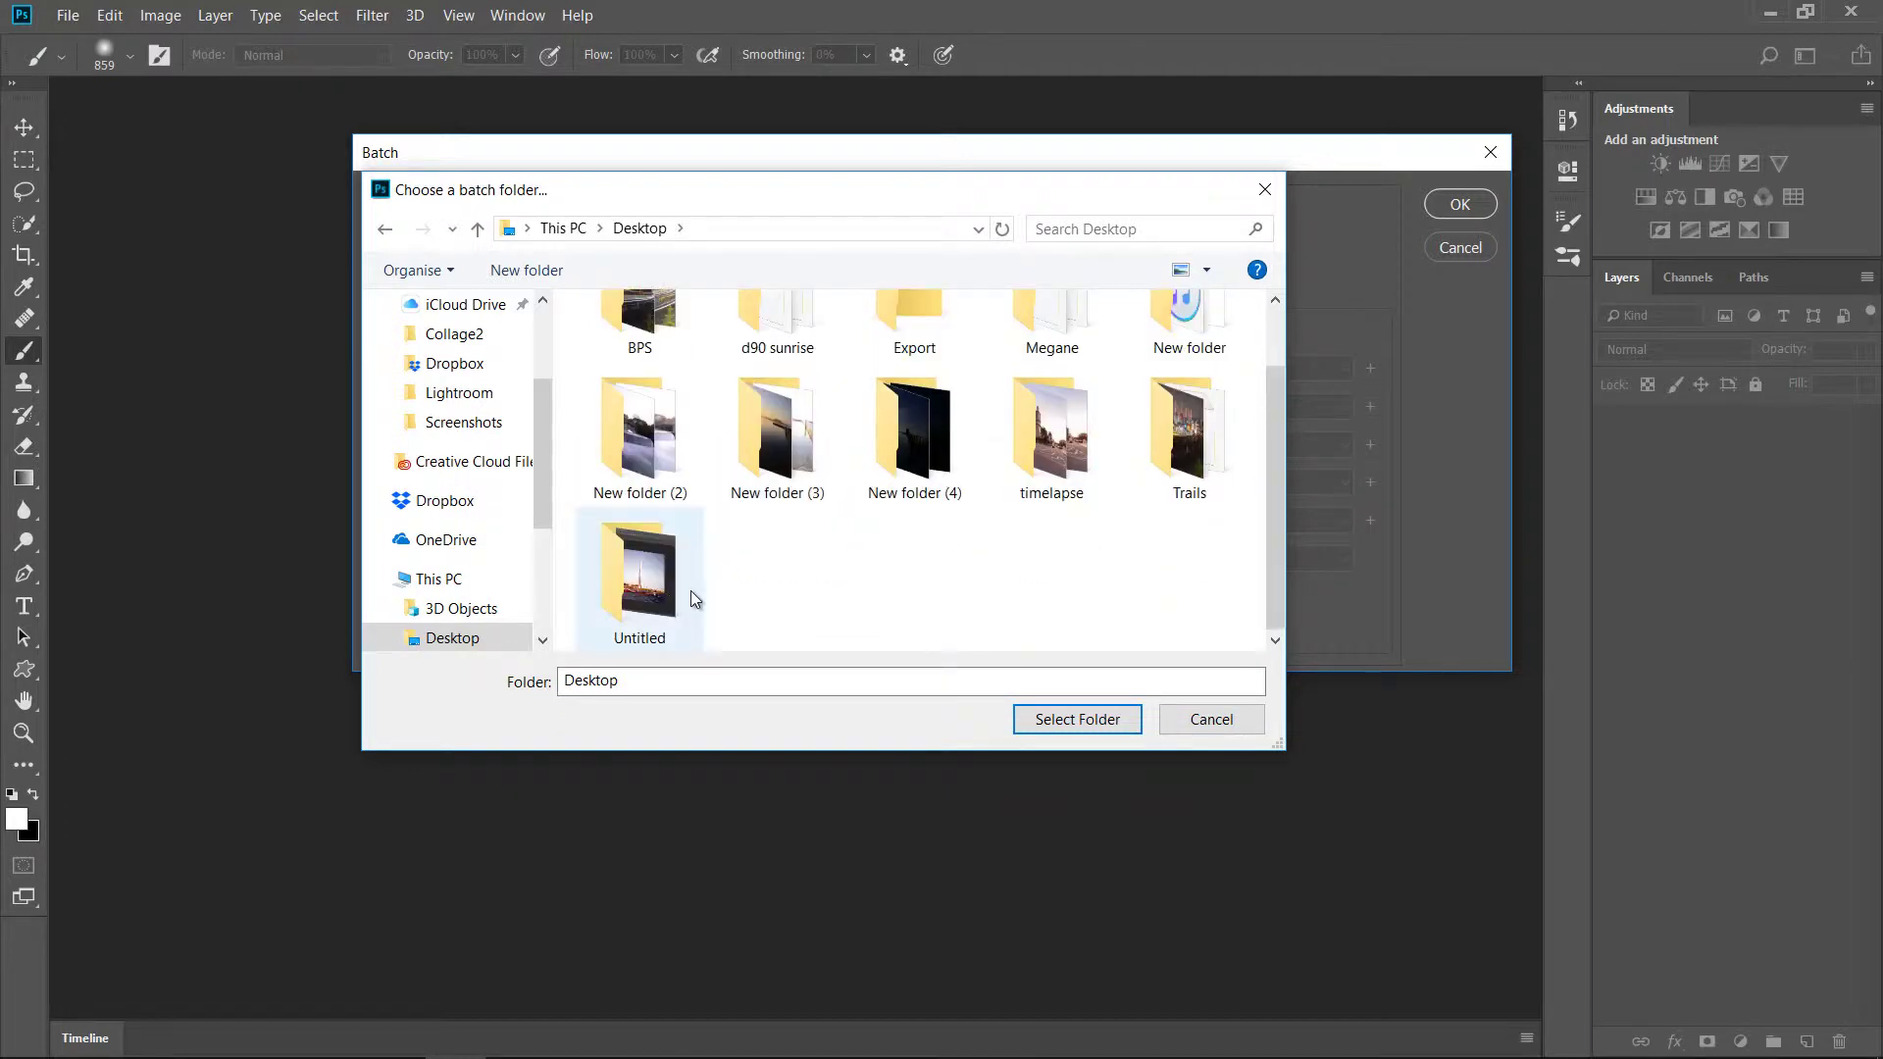
scroll(863, 549, up, 2)
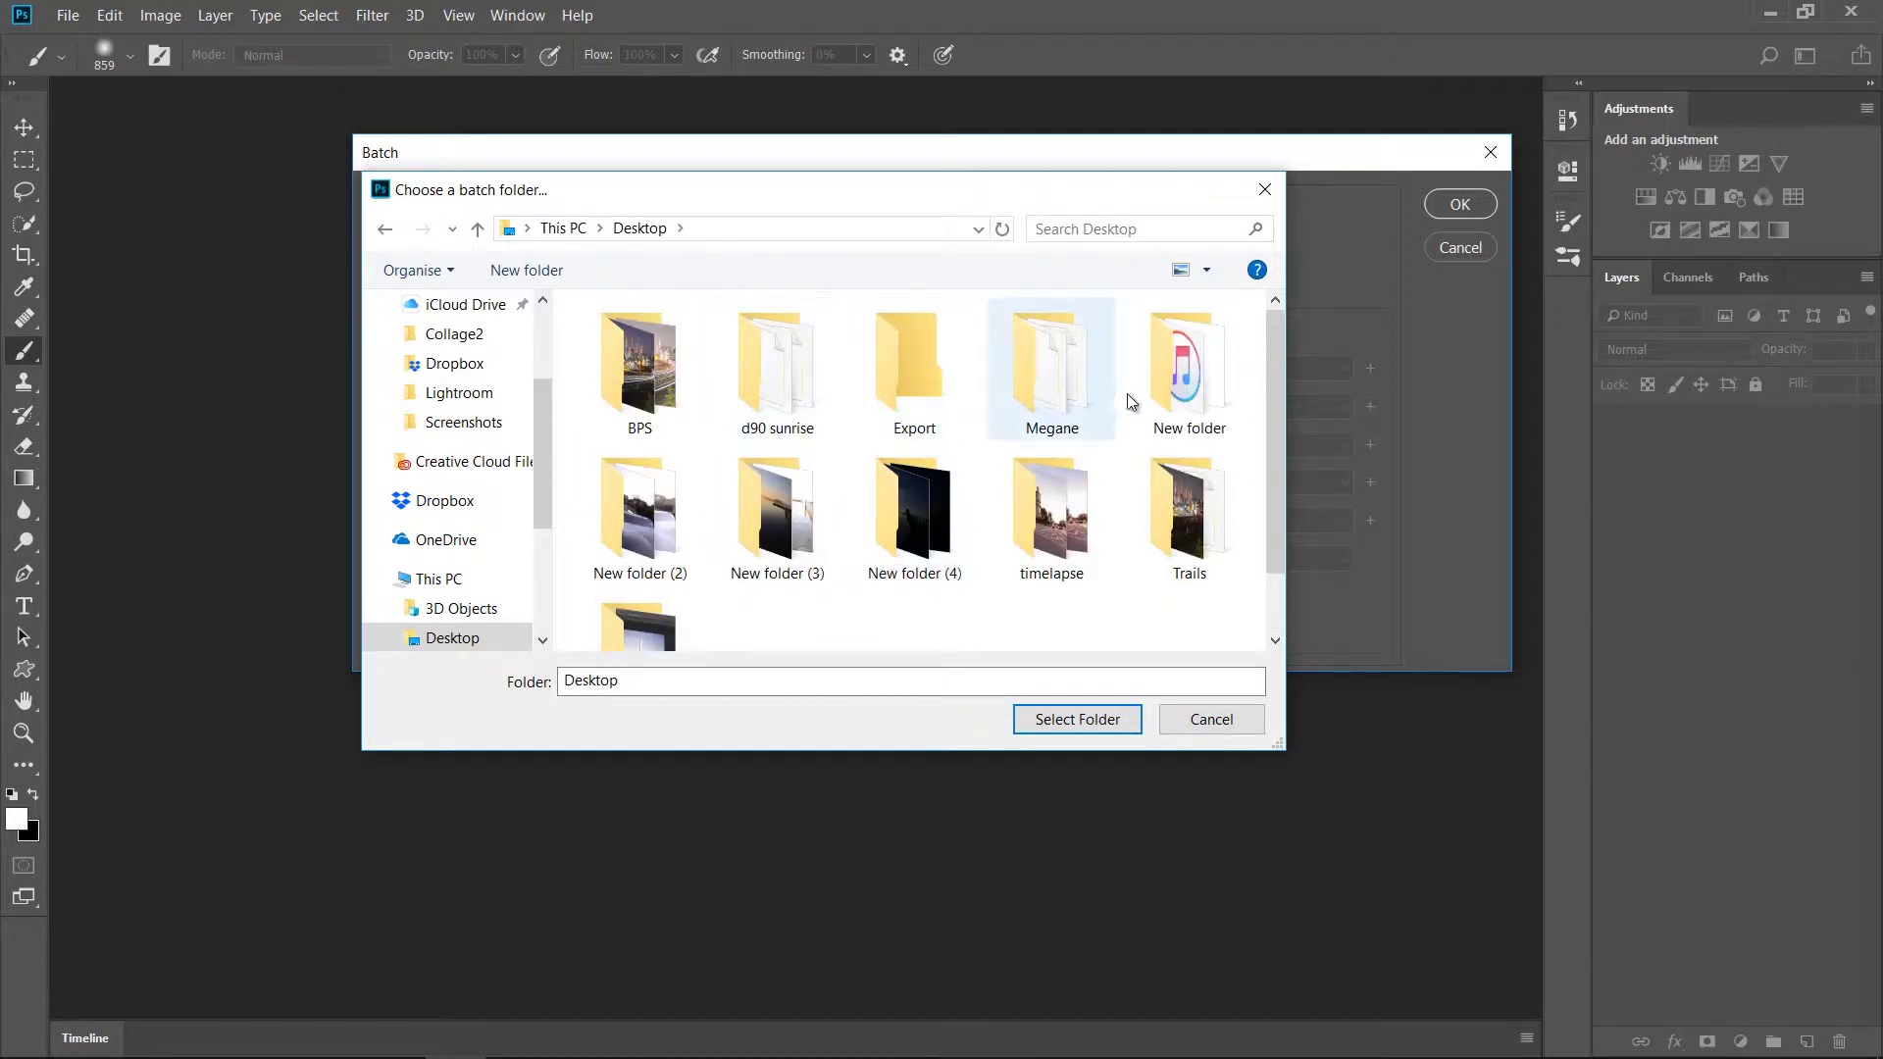
double_click(1049, 378)
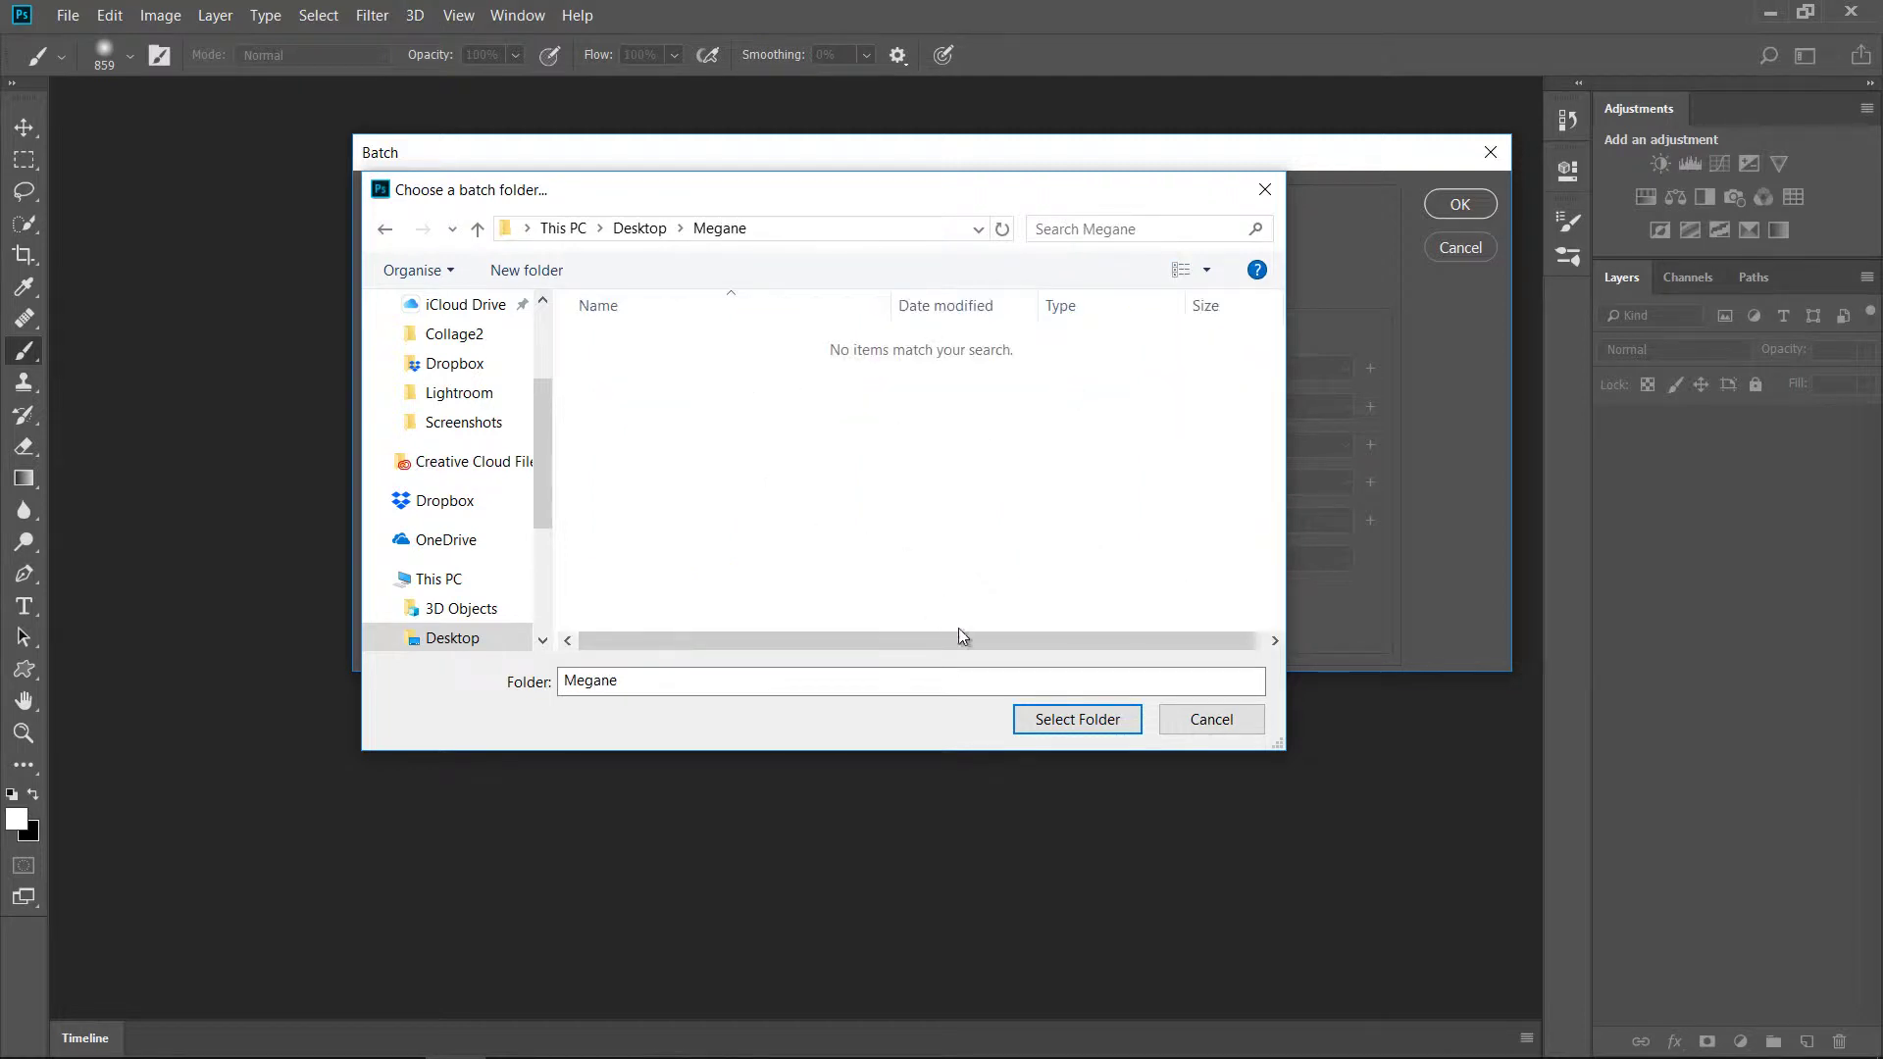
click(1071, 724)
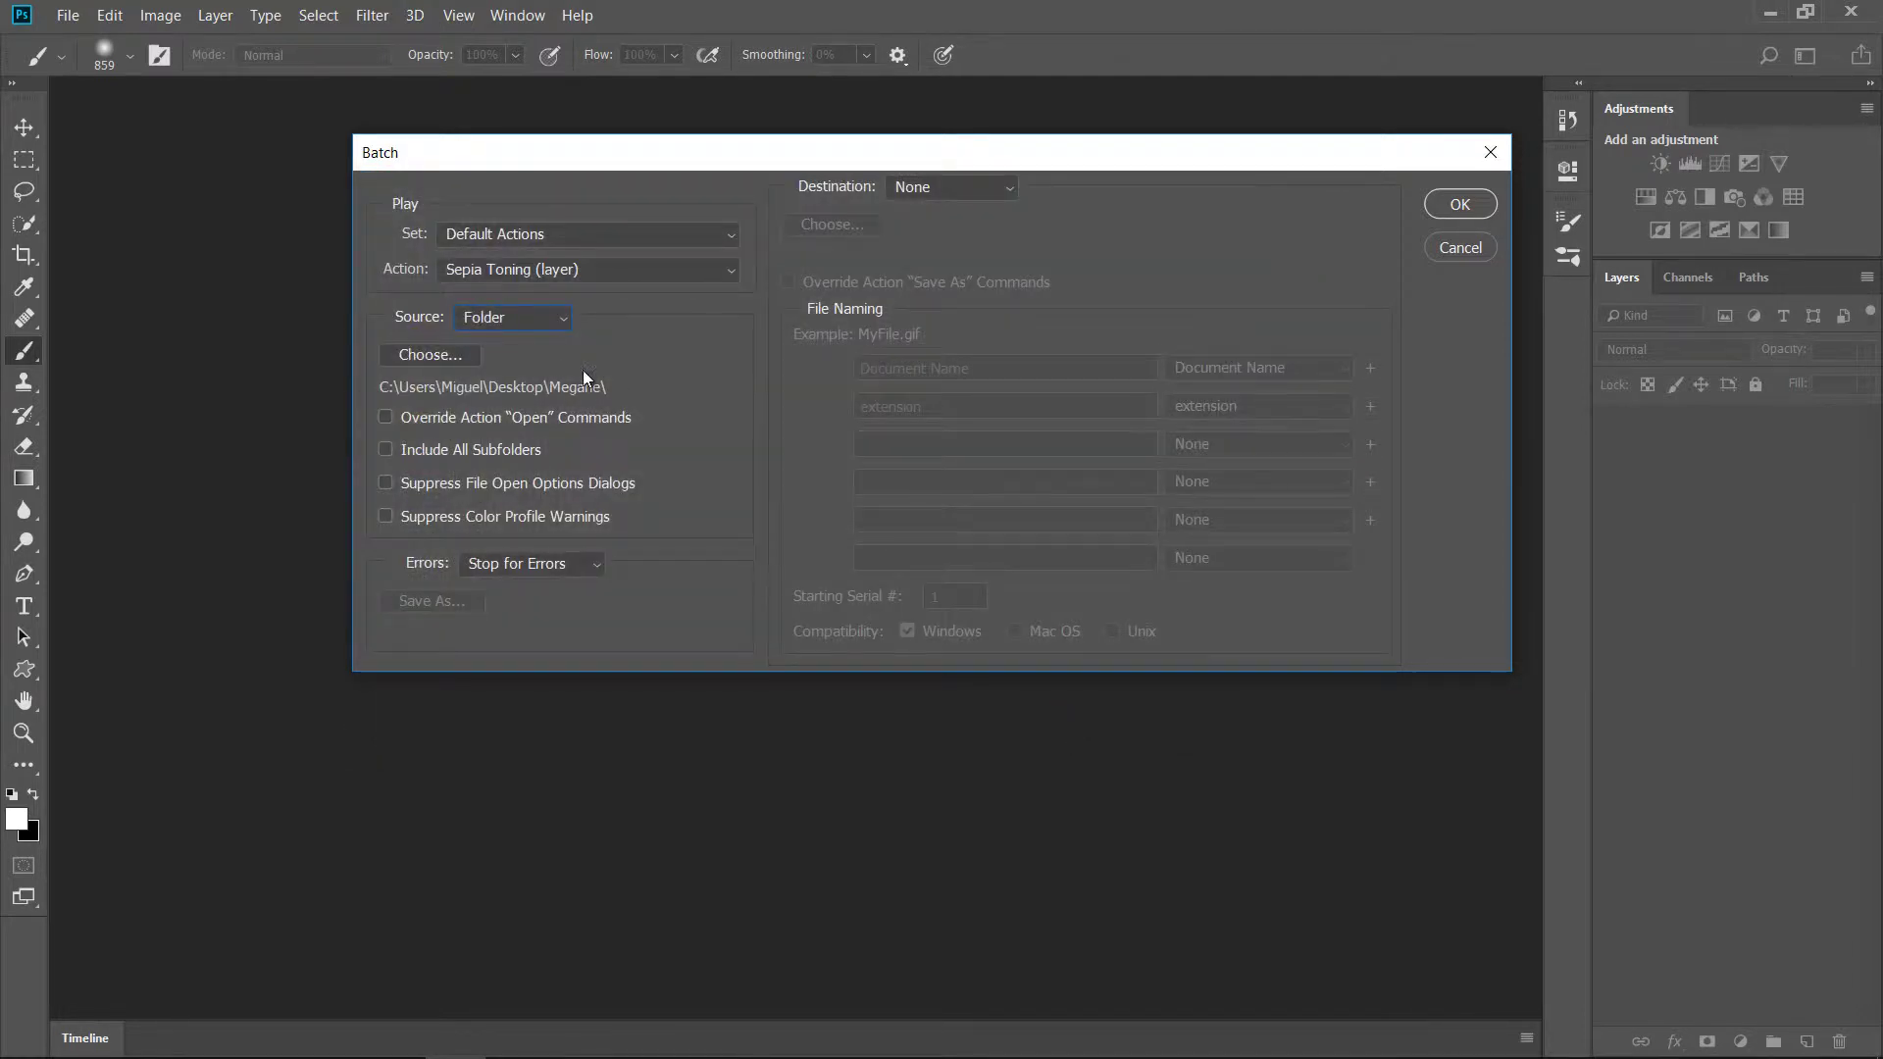
View the available batch destination options and cancel the Batch setup.
click(1011, 188)
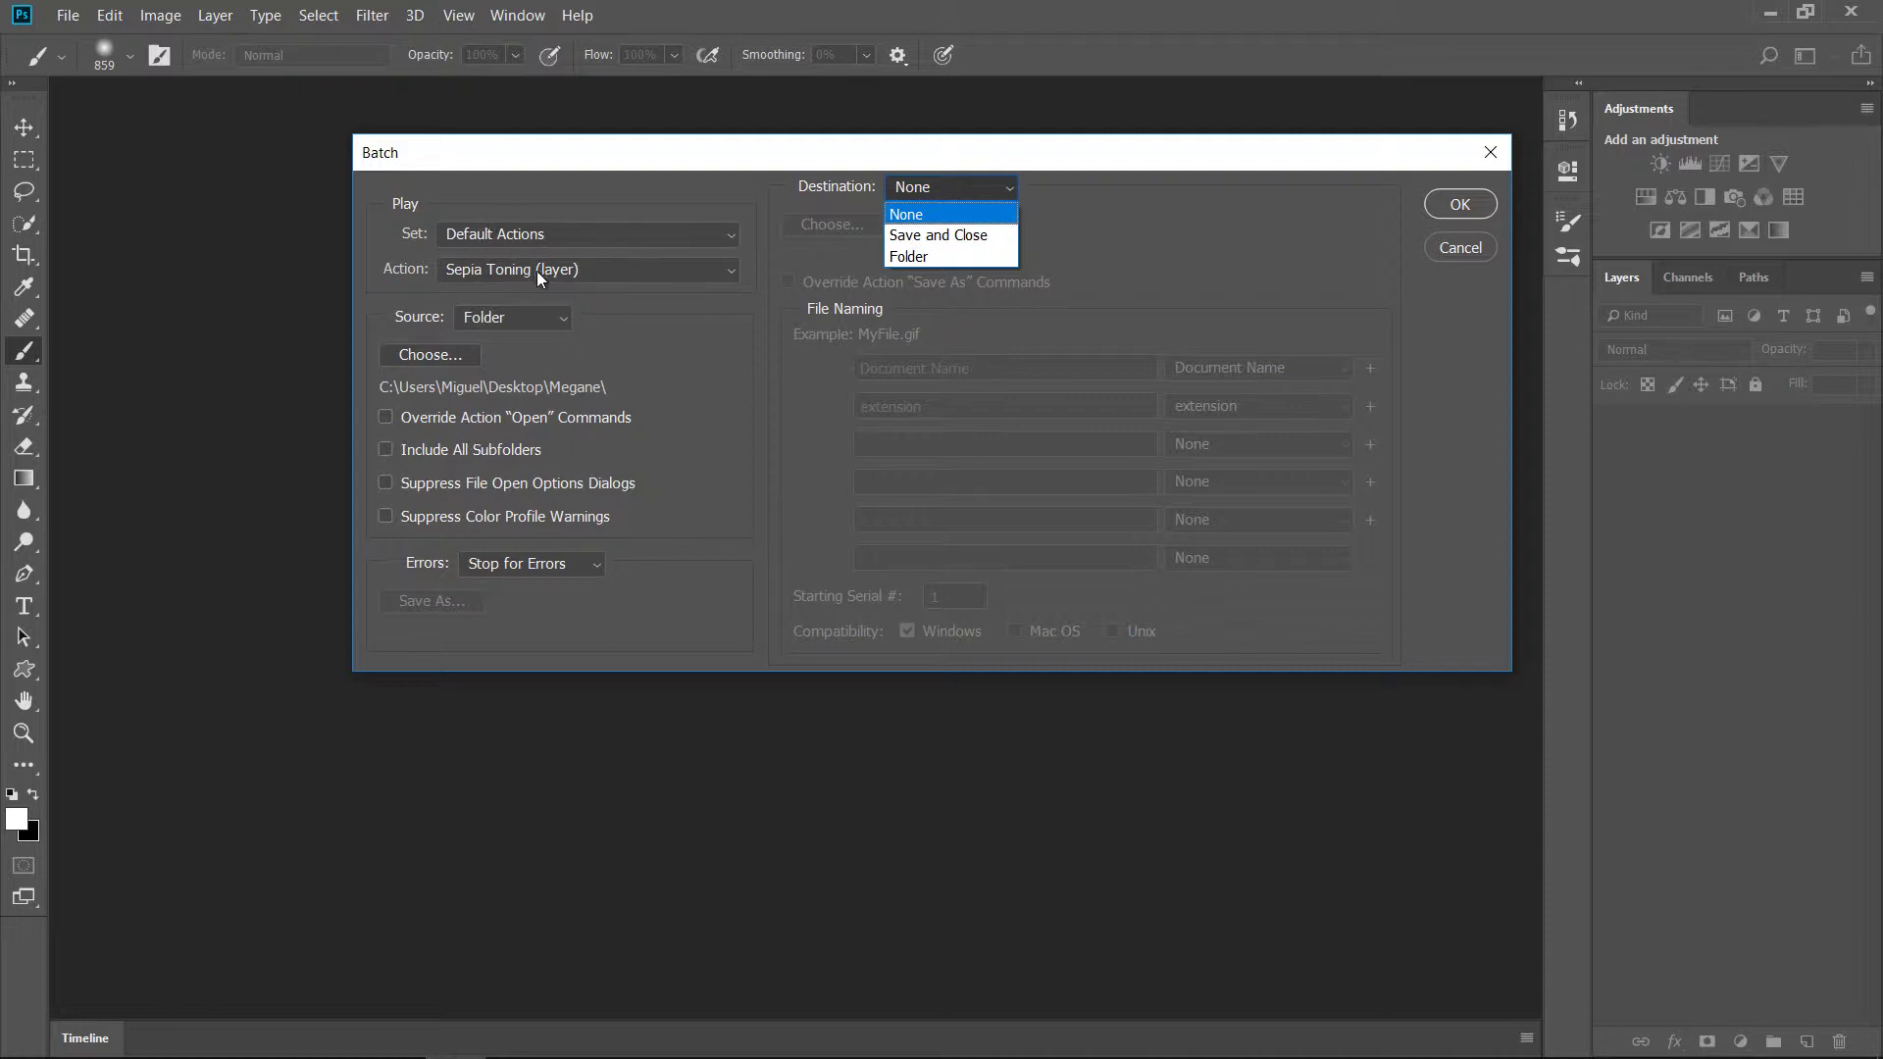
click(1449, 265)
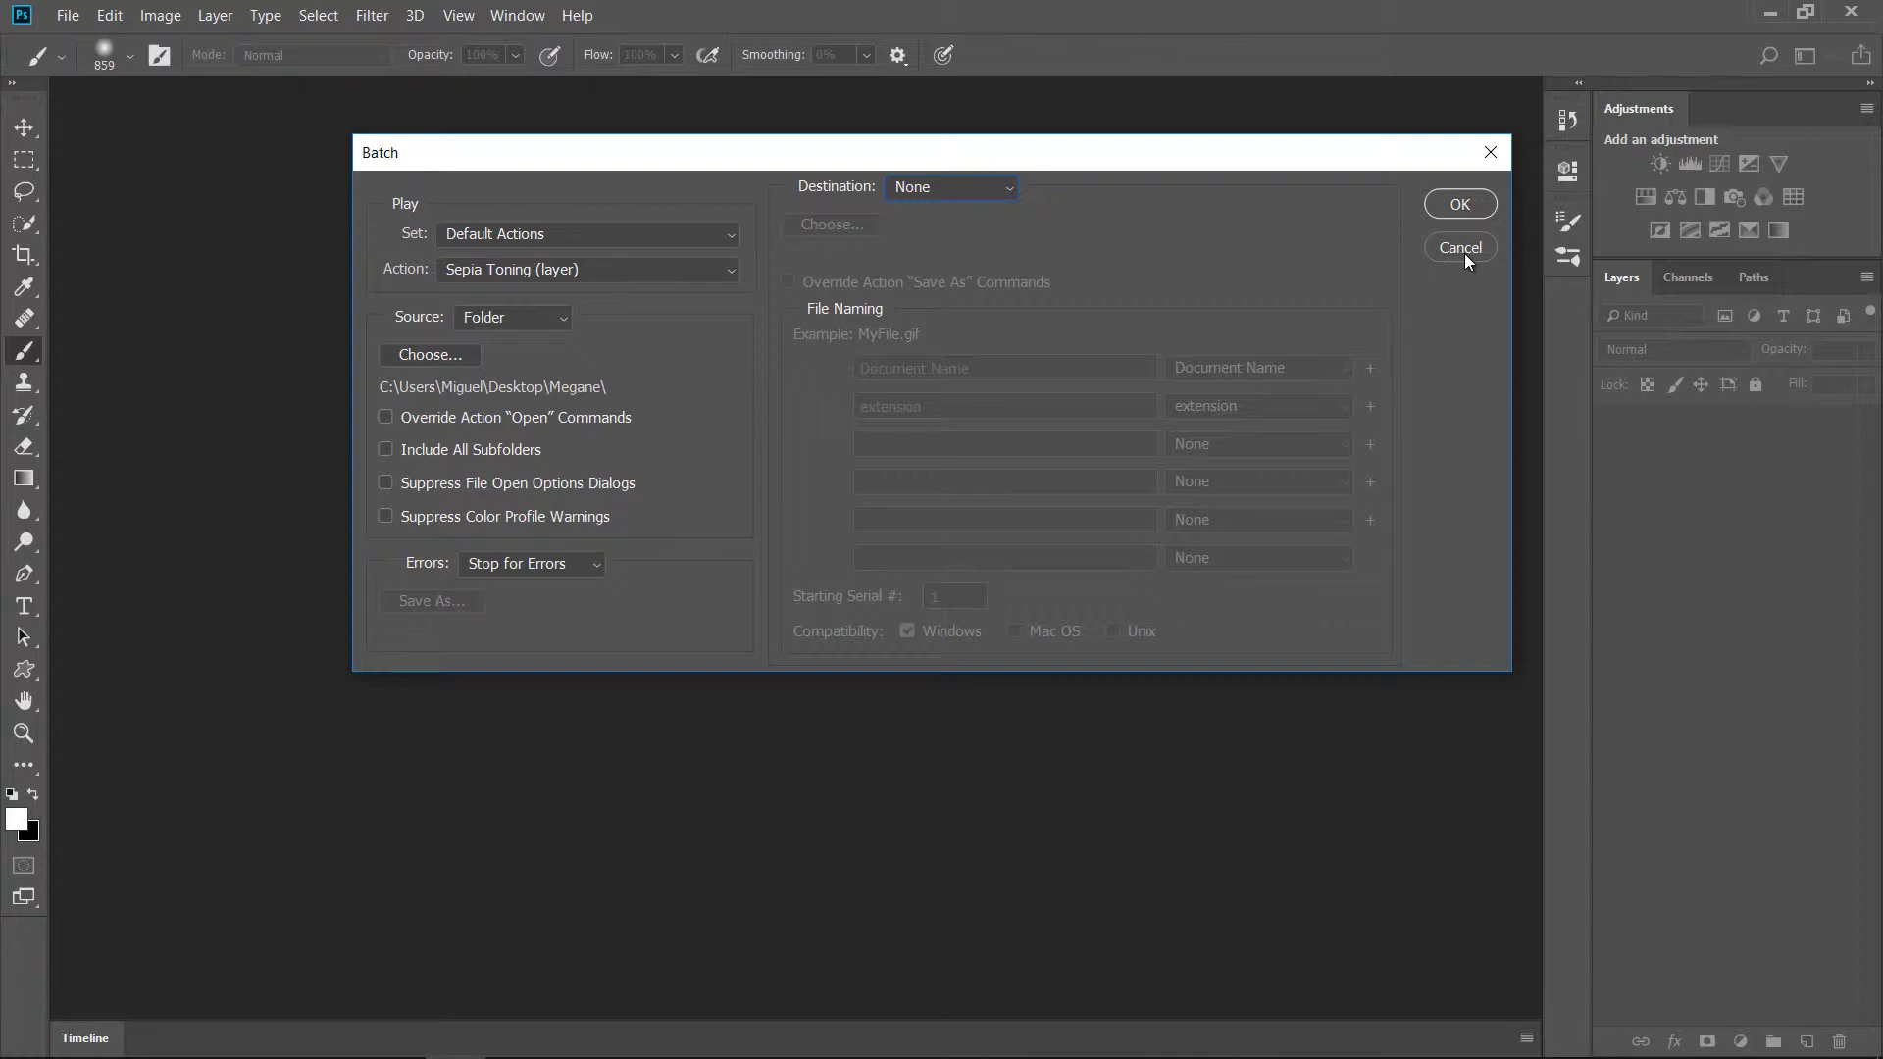
click(1465, 251)
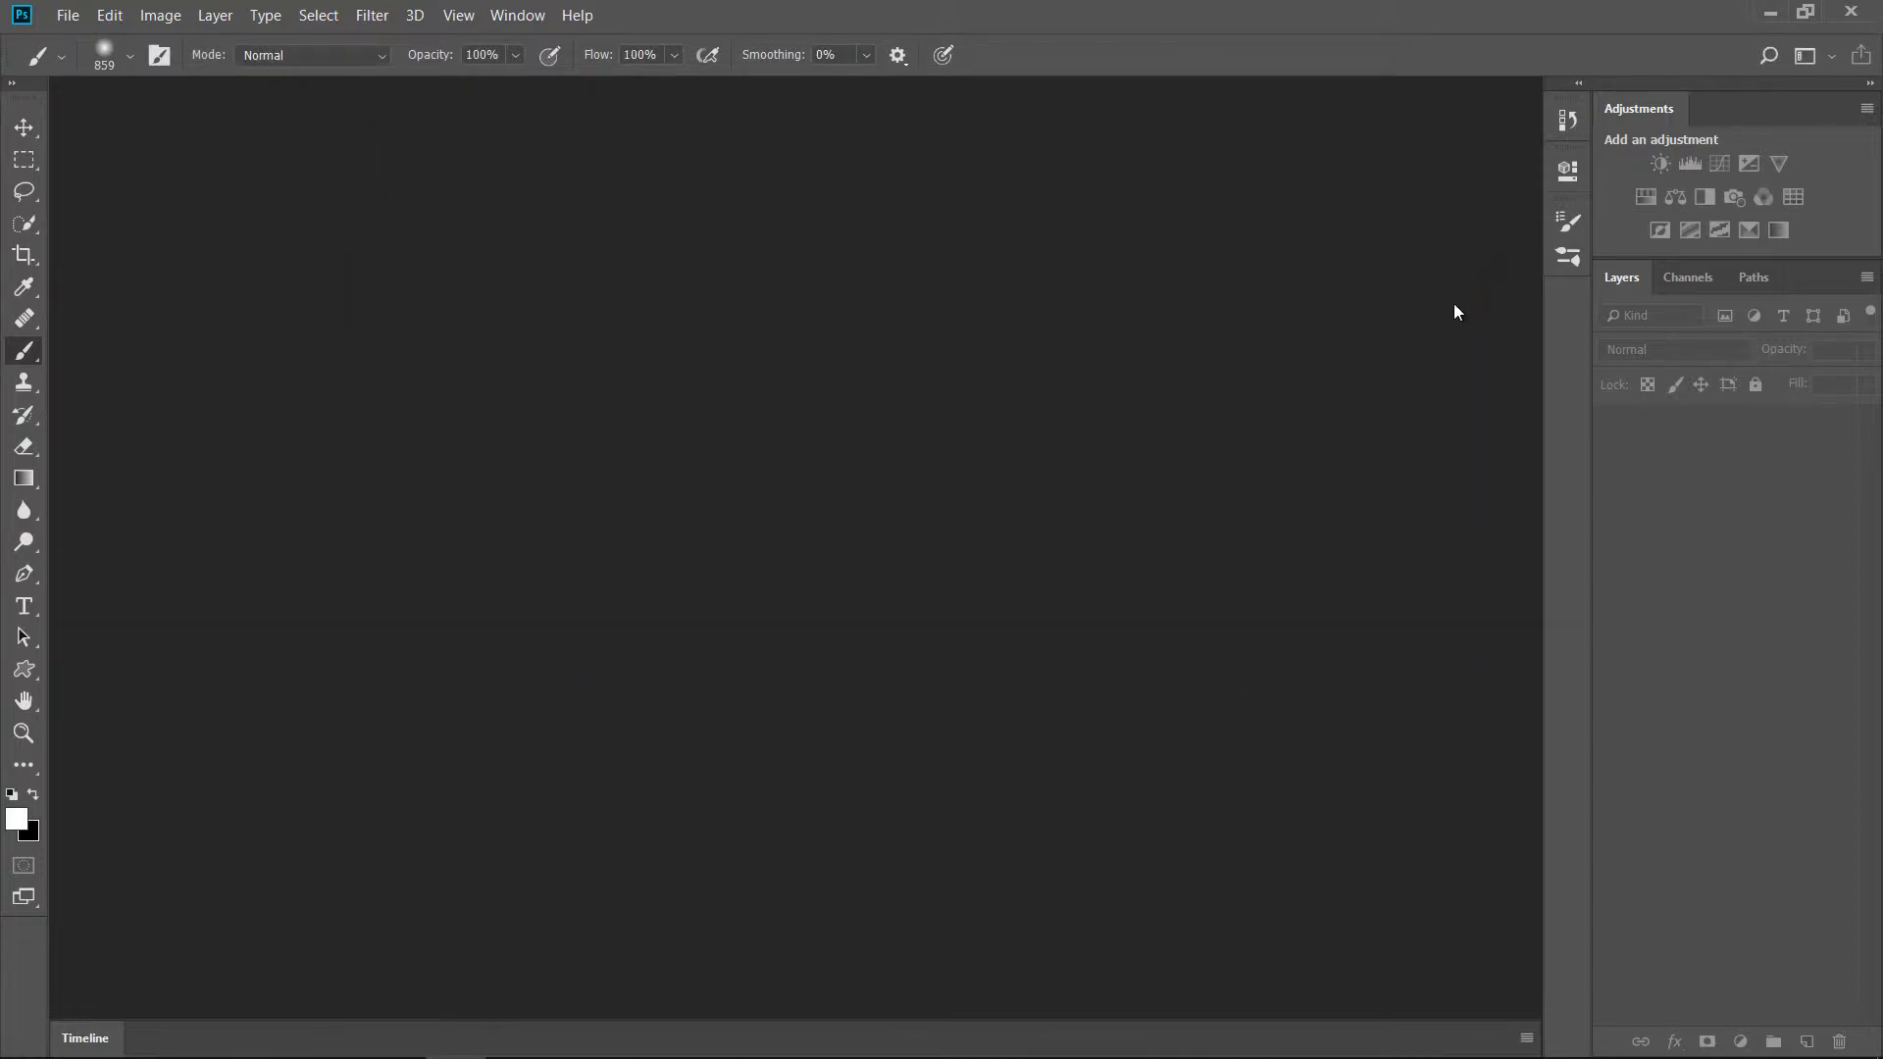
Switch to Lightroom and set the white balance of _MIG8327.NEF to Daylight.
click(1769, 14)
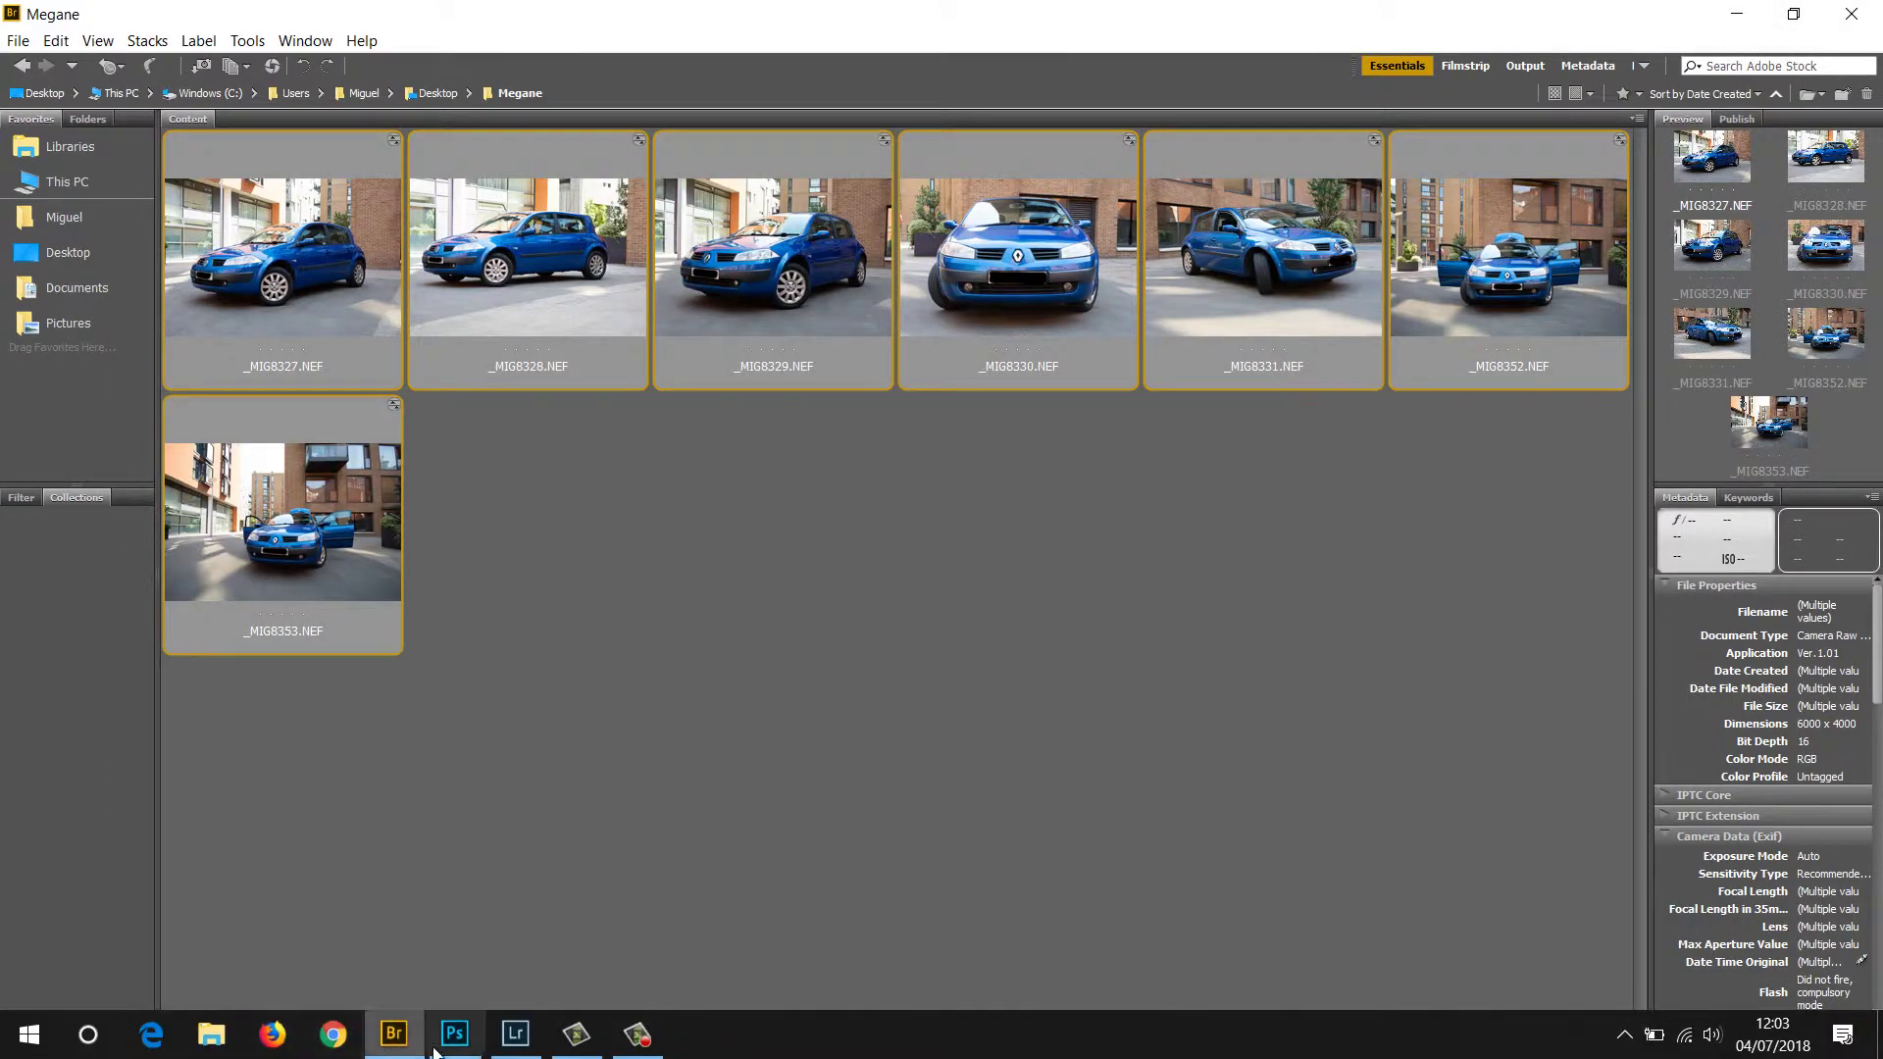
click(516, 1033)
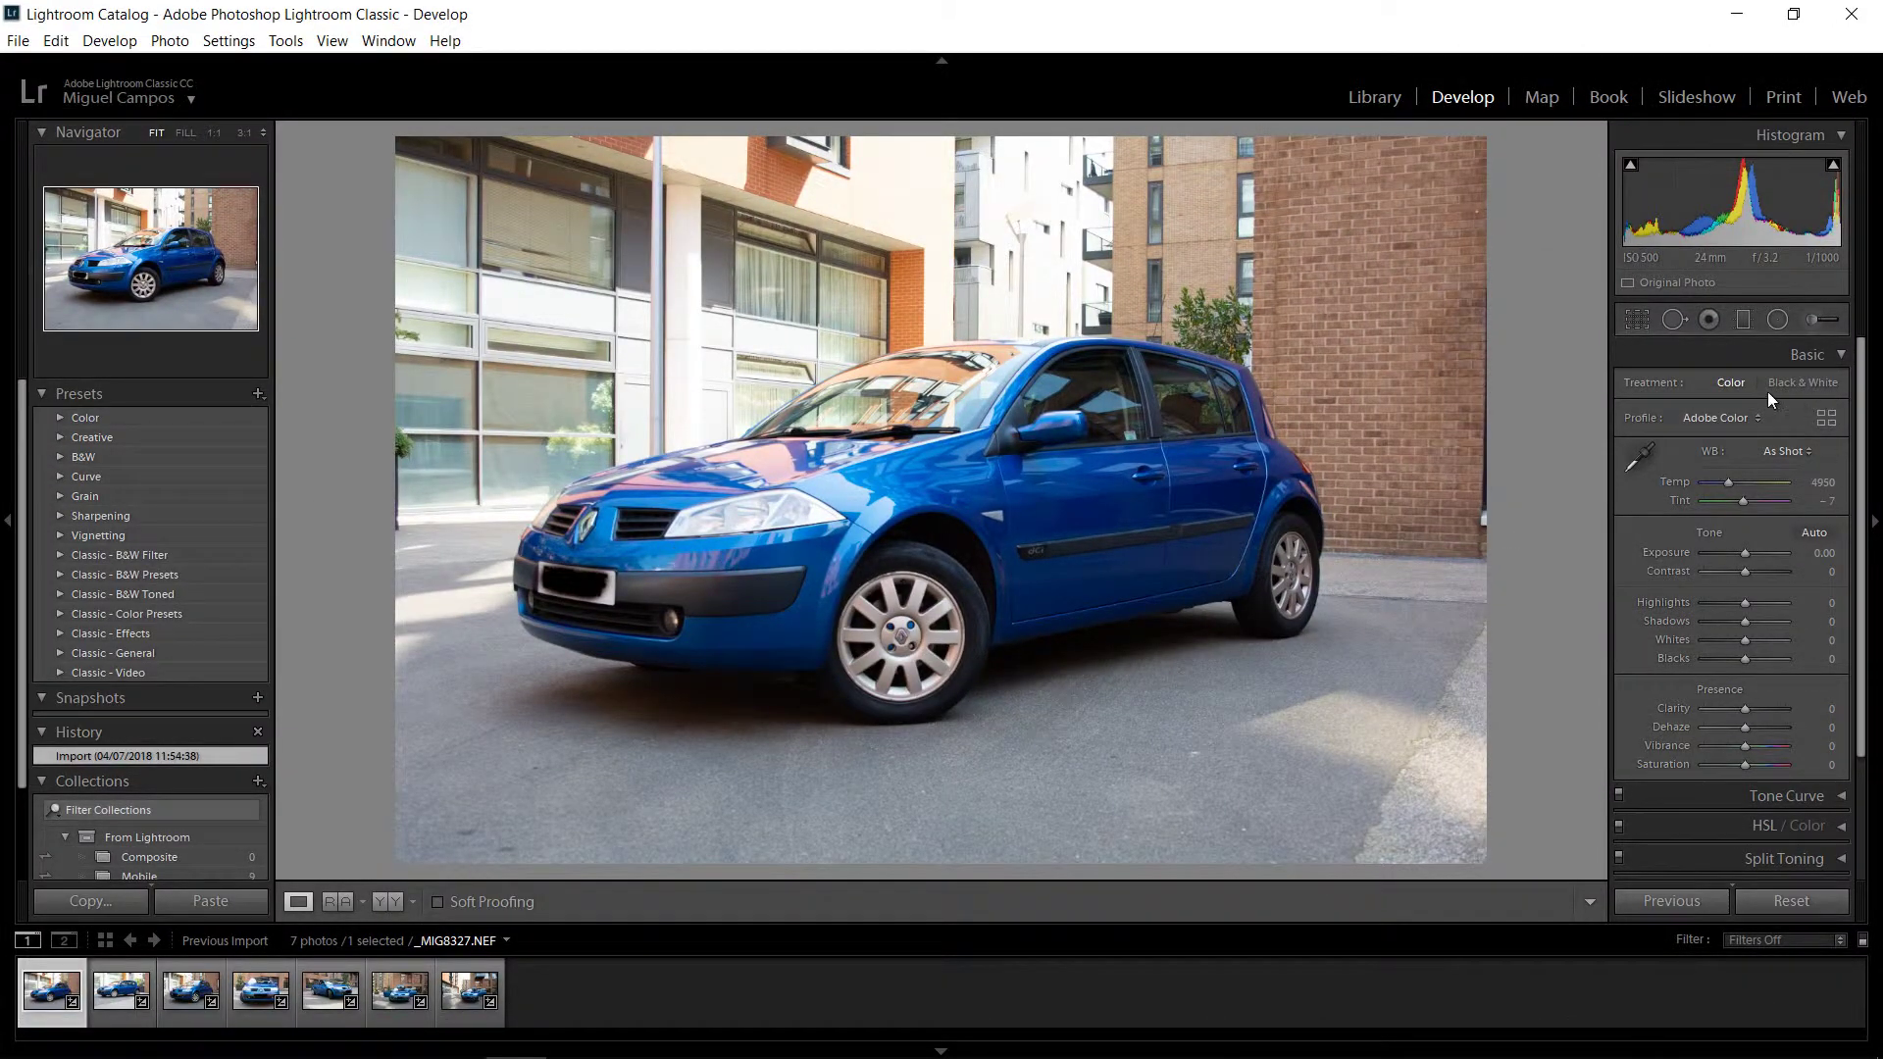
click(1785, 453)
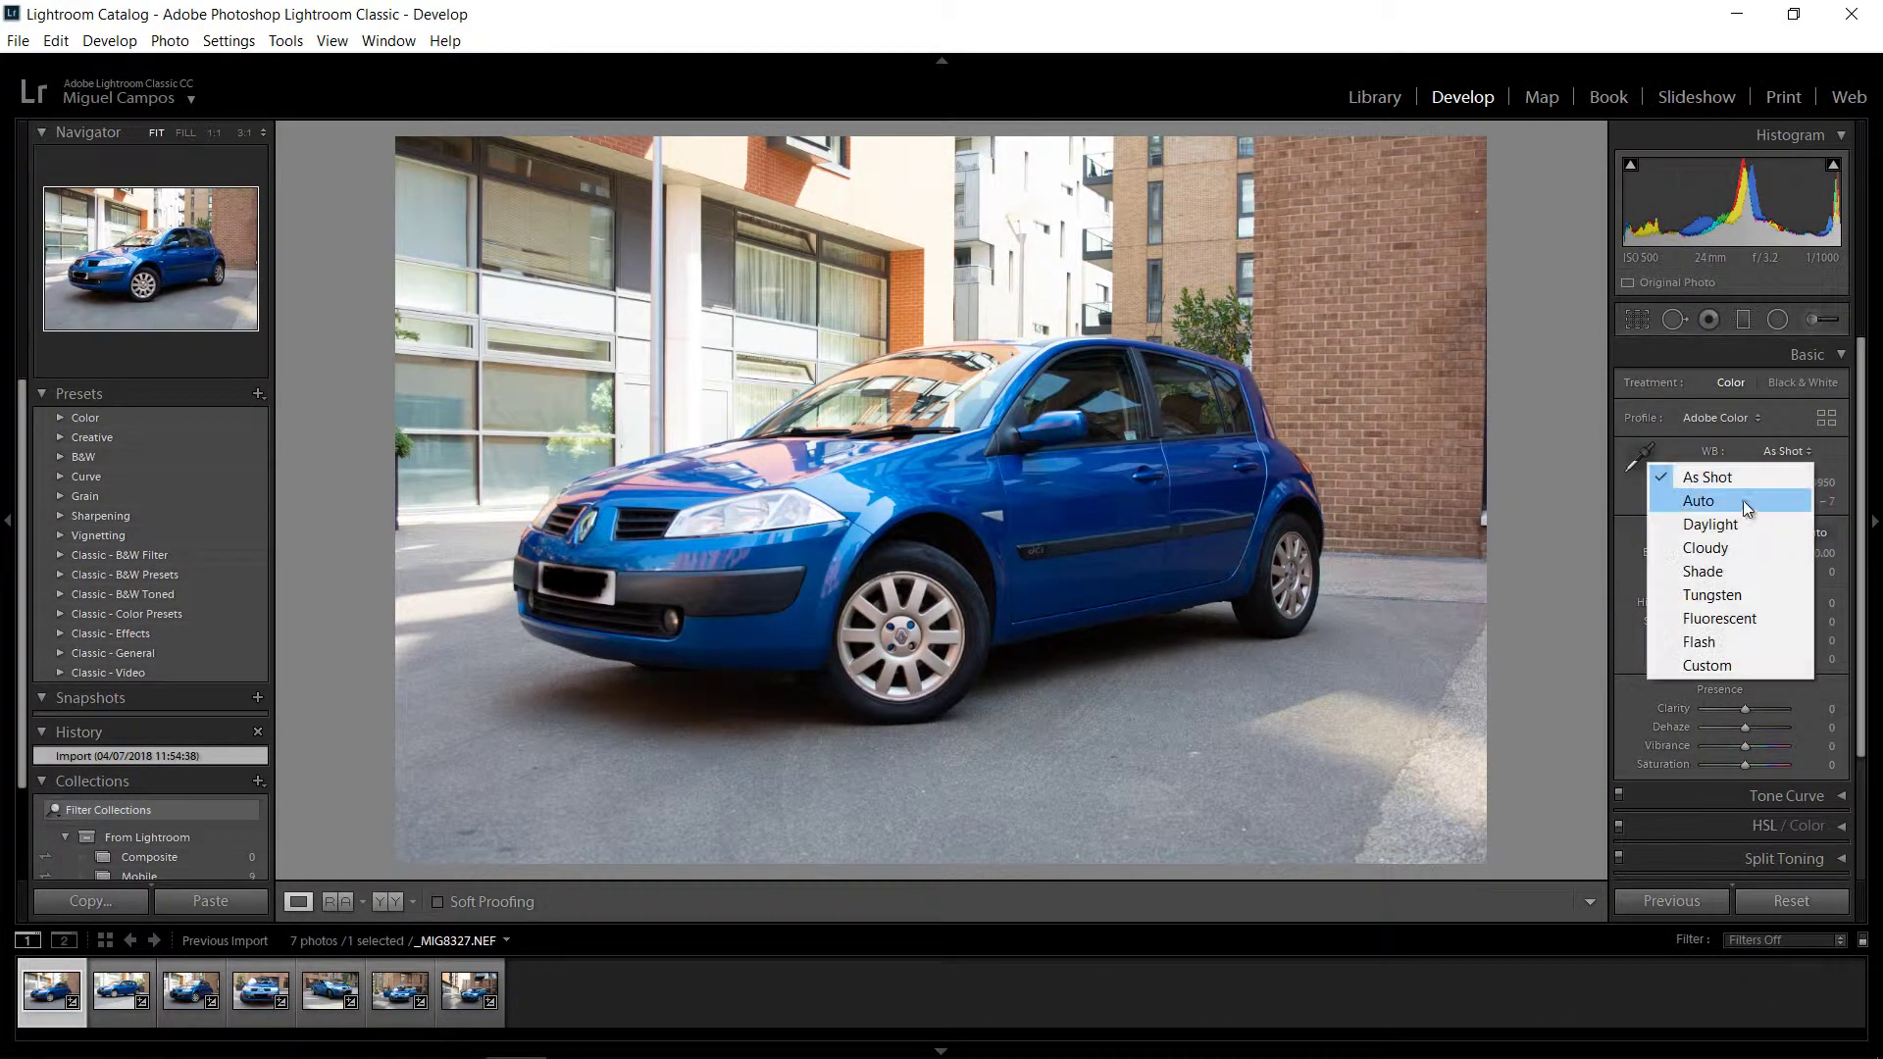
click(1733, 521)
Set _MIG8327.NEF's highlights to -100, shadows to +43, blacks to -55, whites to +17, clarity to +12 and vibrance to +62.
mouse_move(1744, 602)
mouse_down()
mouse_move(1684, 604)
mouse_move(1762, 625)
mouse_up()
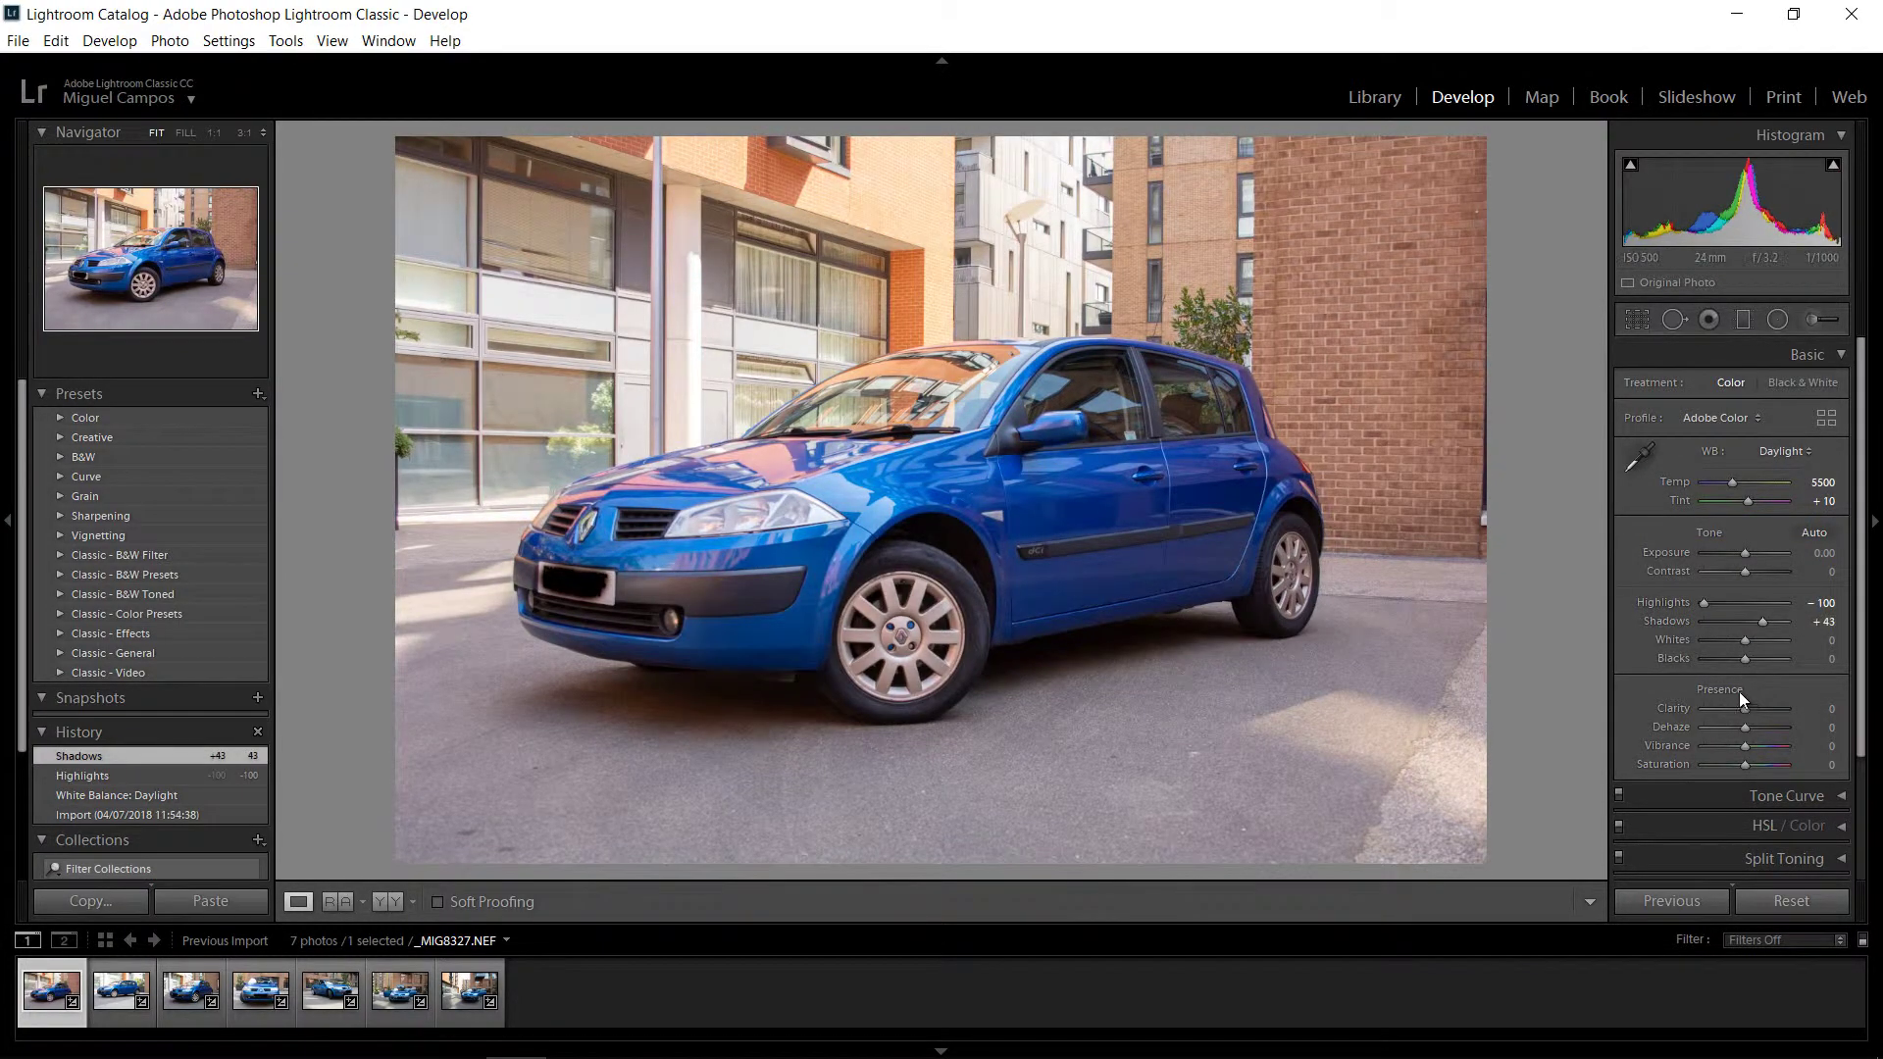
shift+double_click(1722, 660)
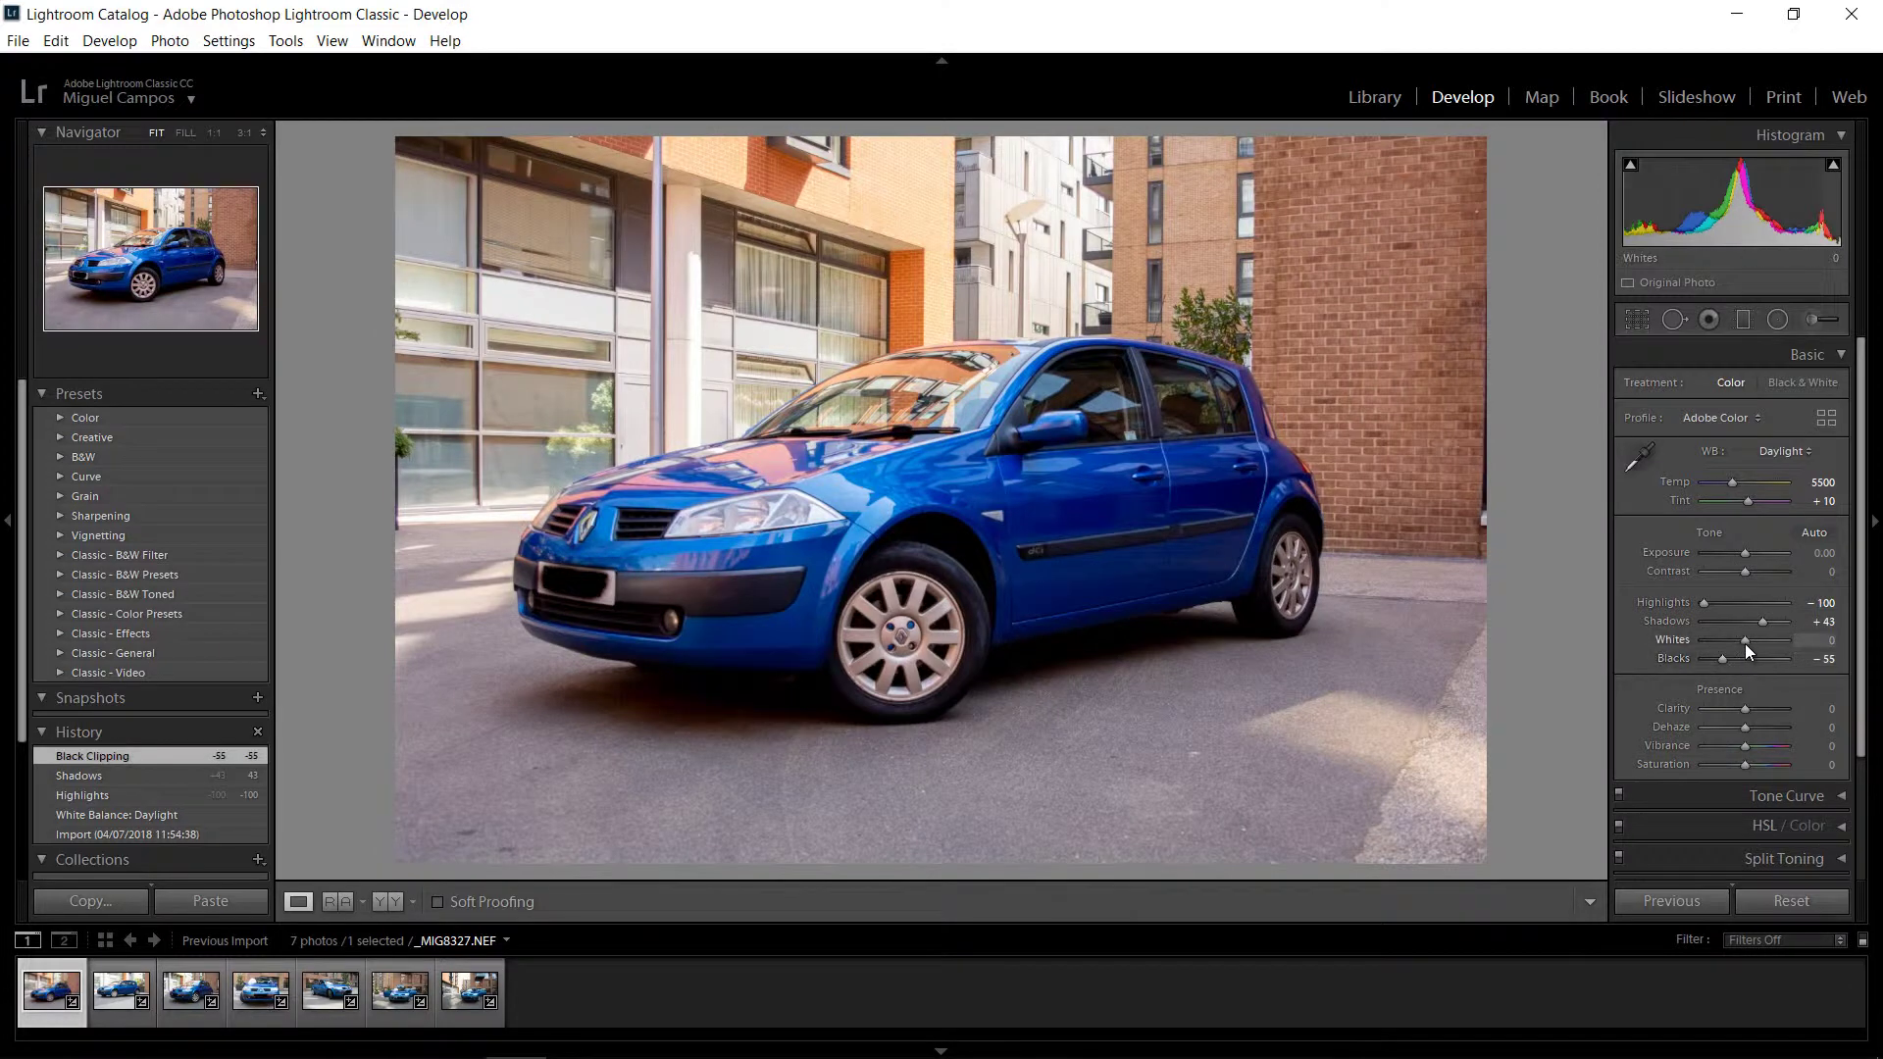
shift+double_click(1745, 641)
drag(1742, 708, 1770, 747)
Set _MIG8327.NEF's sharpening amount to 75, masking to 52 and luminance noise reduction to 13.
scroll(1804, 764, down, 3)
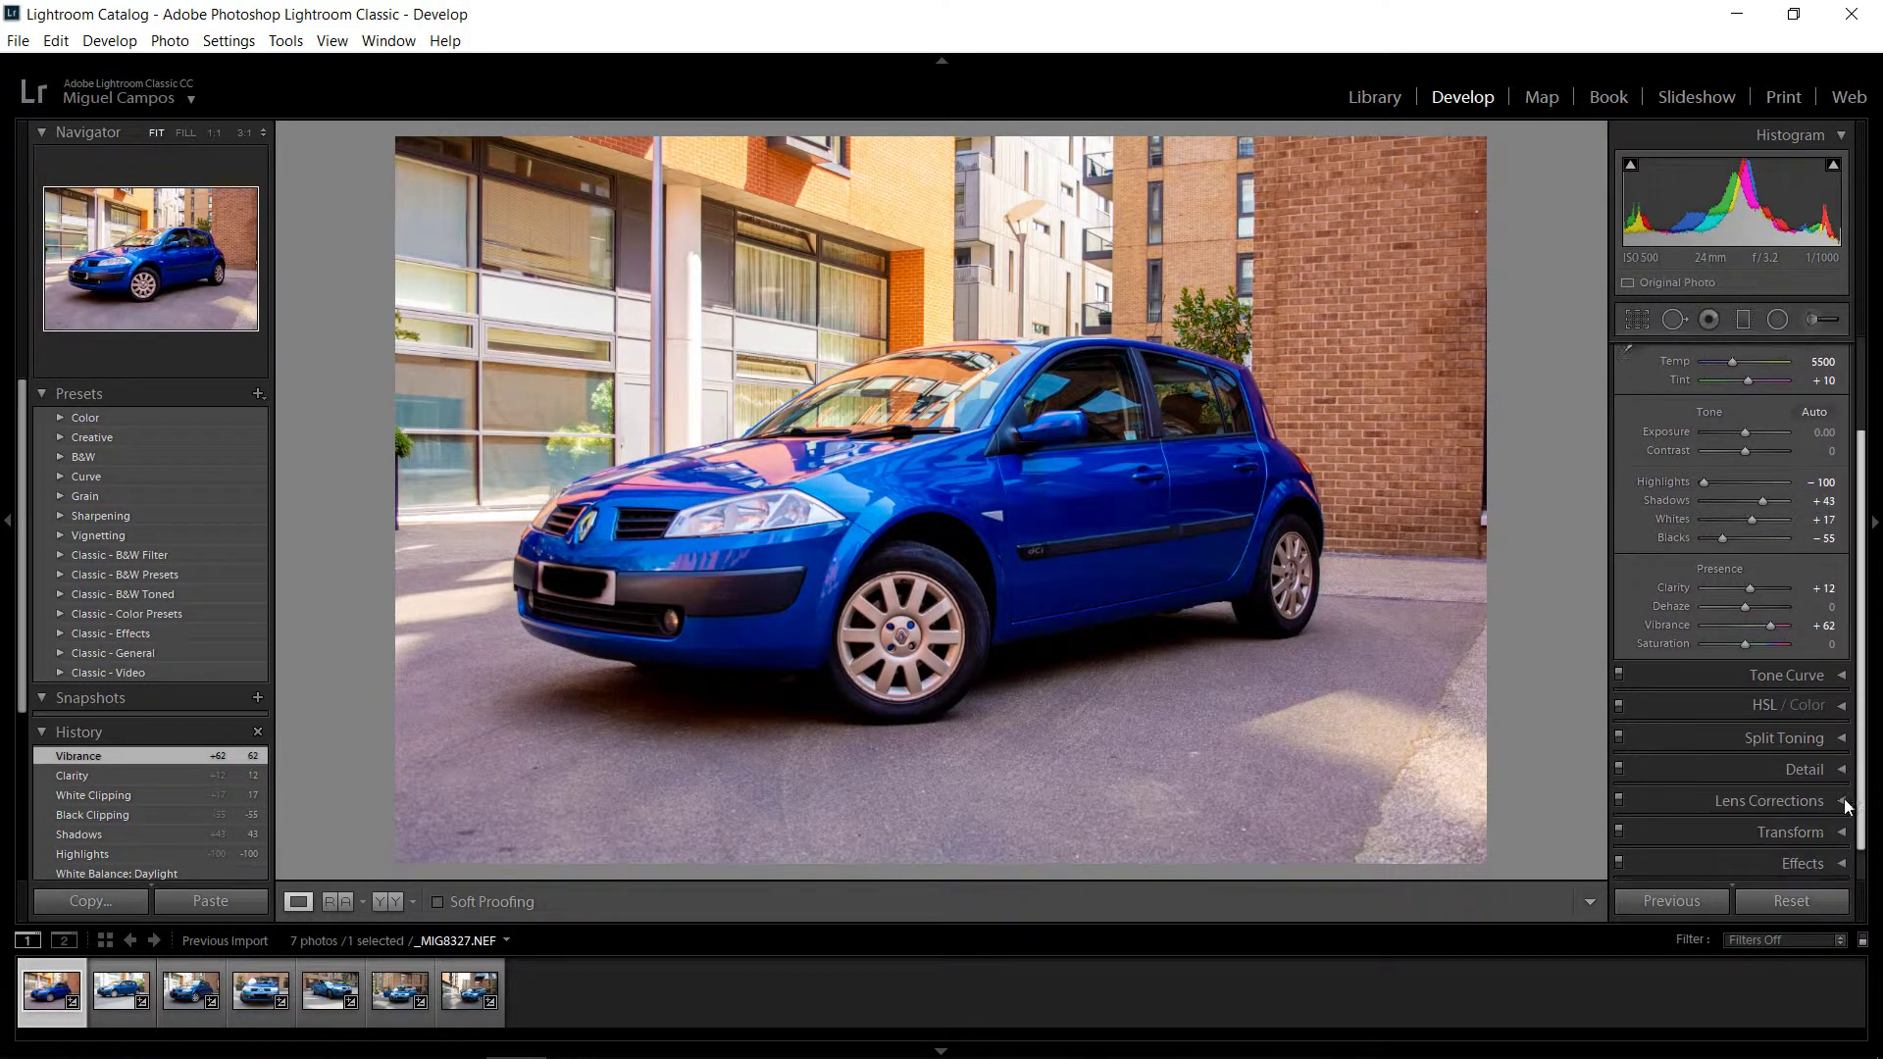
click(1813, 776)
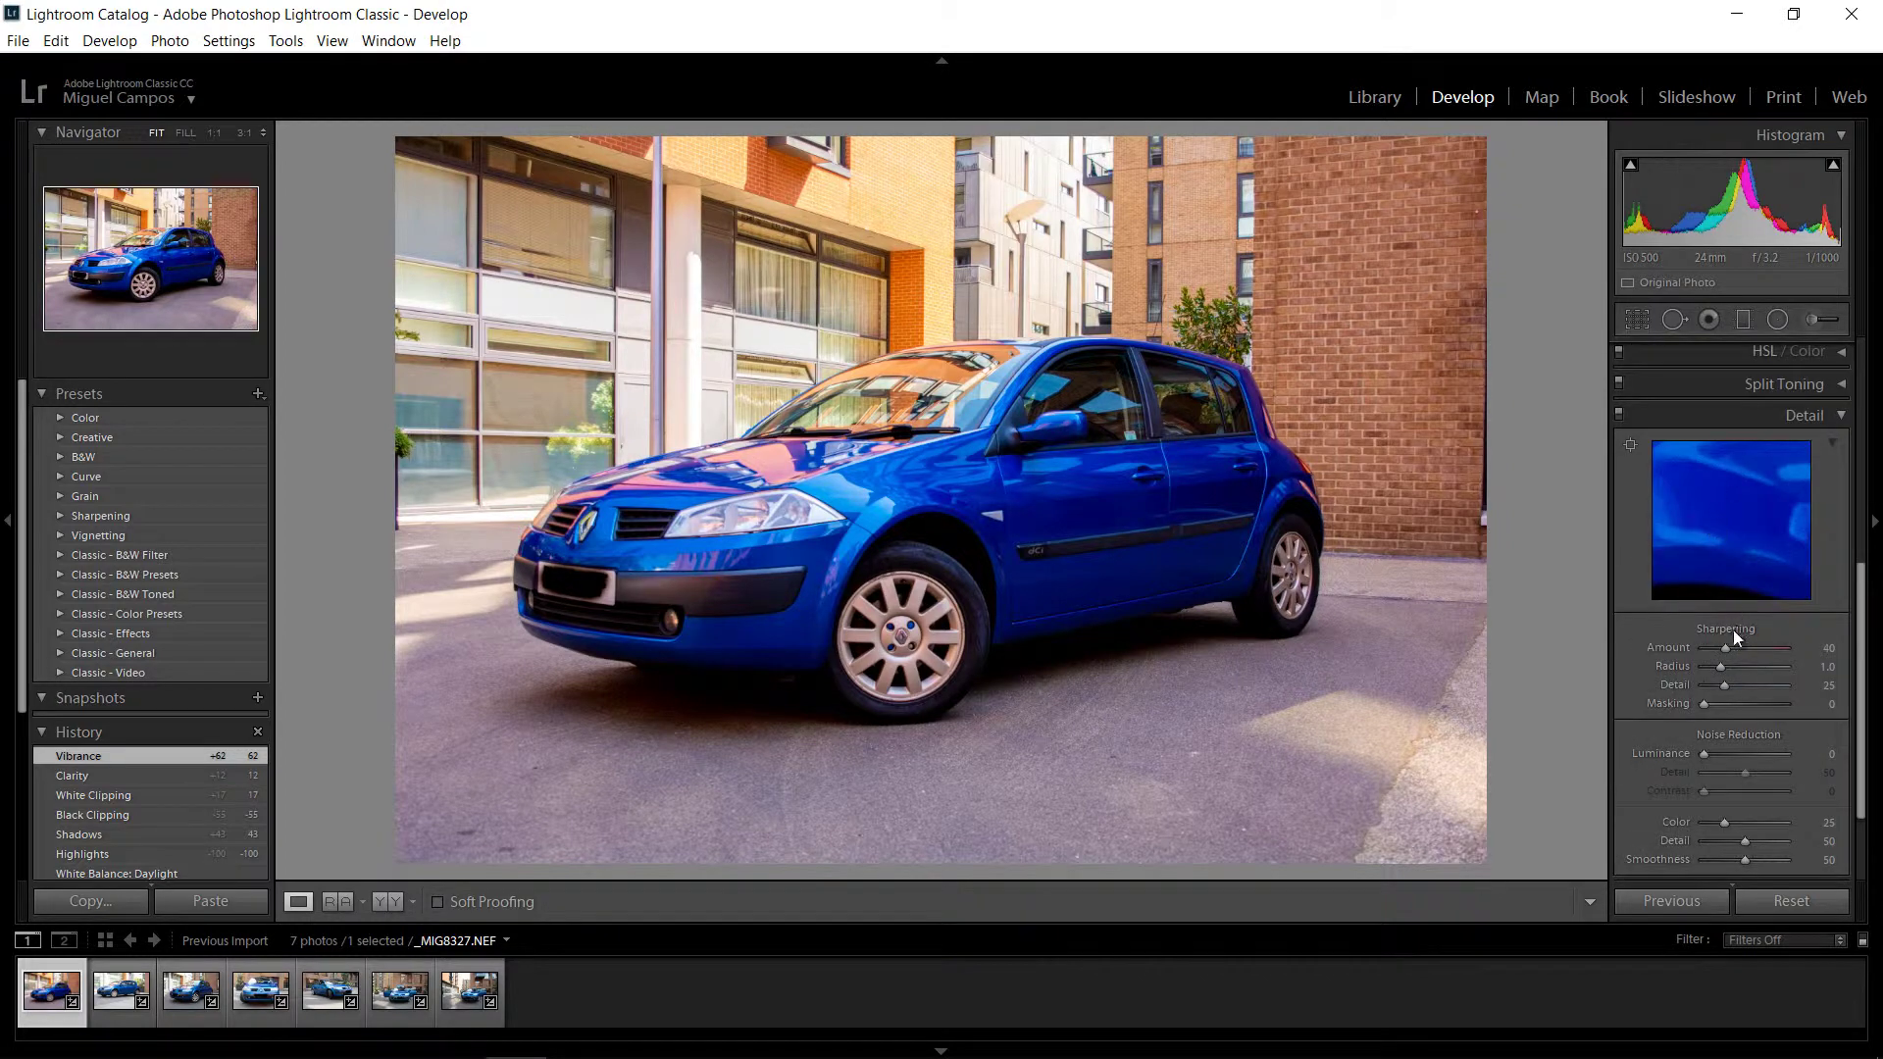
drag(1725, 647, 1714, 751)
Enable chromatic aberration removal and lens profile corrections for _MIG8327.NEF.
scroll(1866, 796, down, 2)
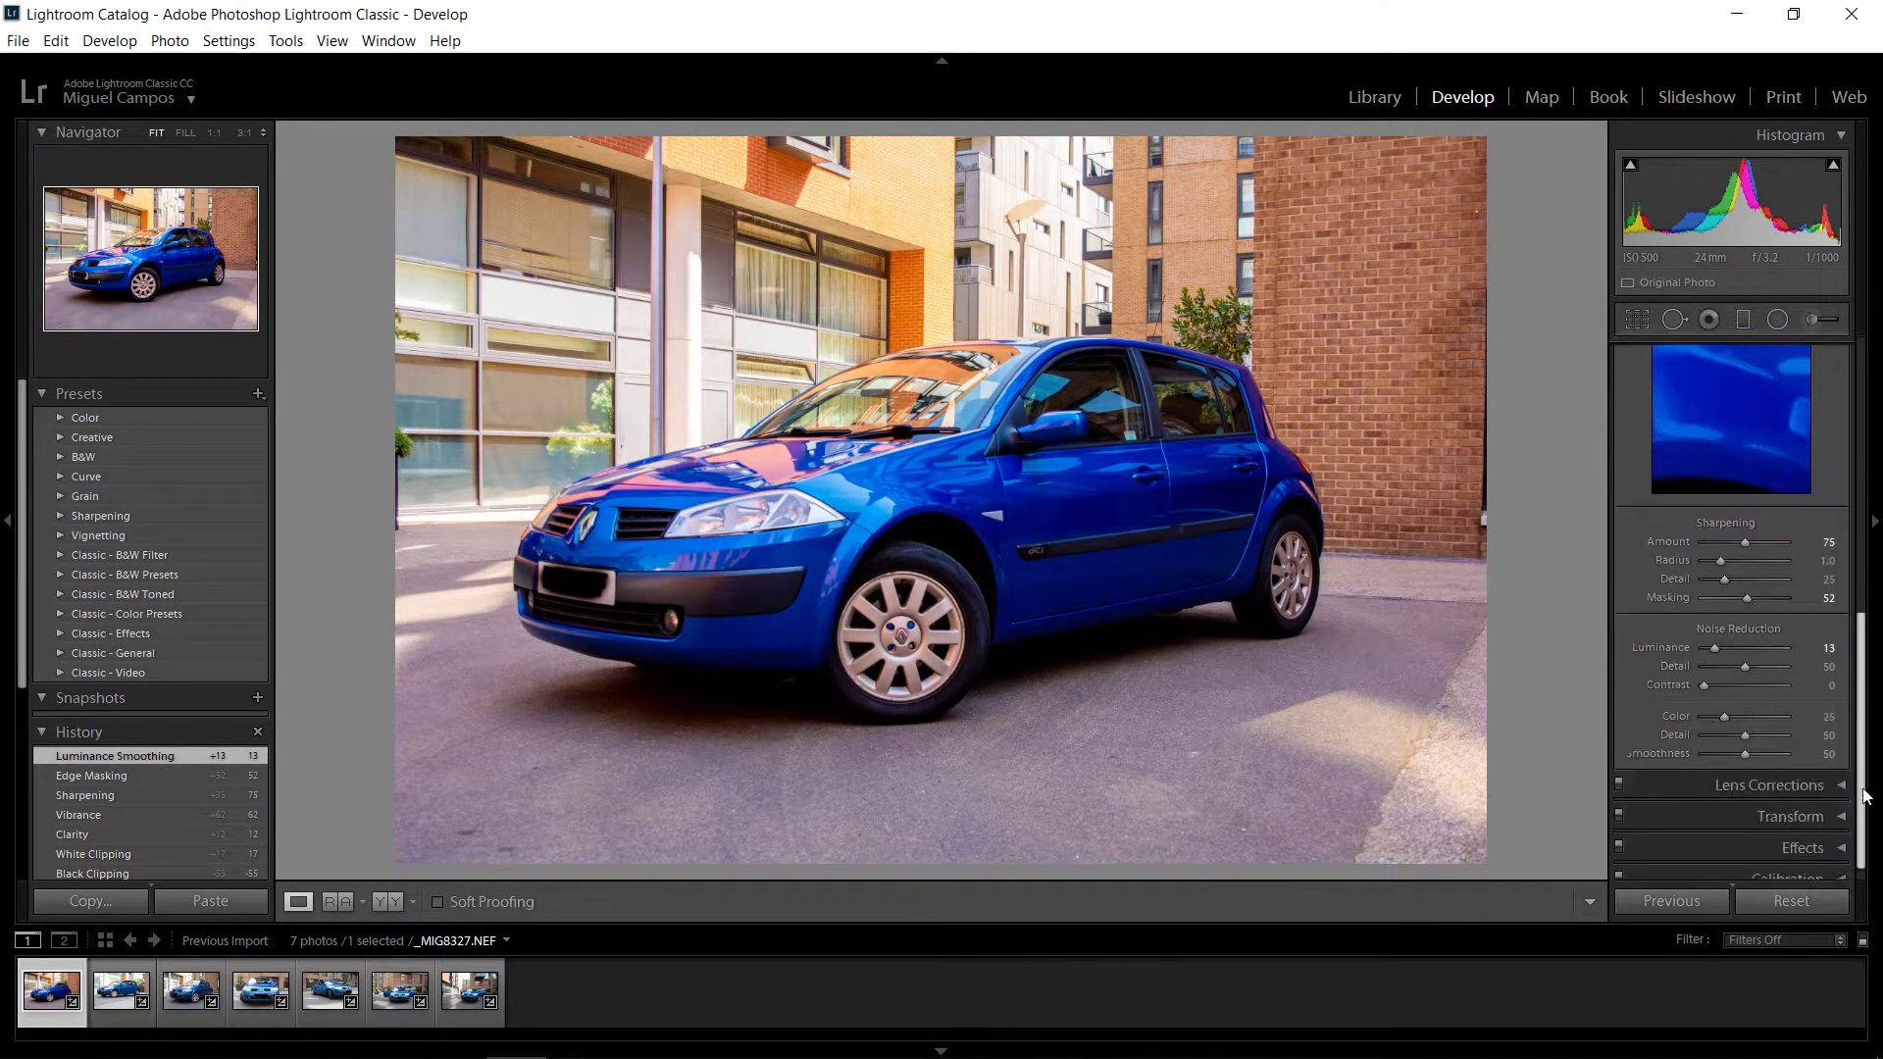
click(1803, 768)
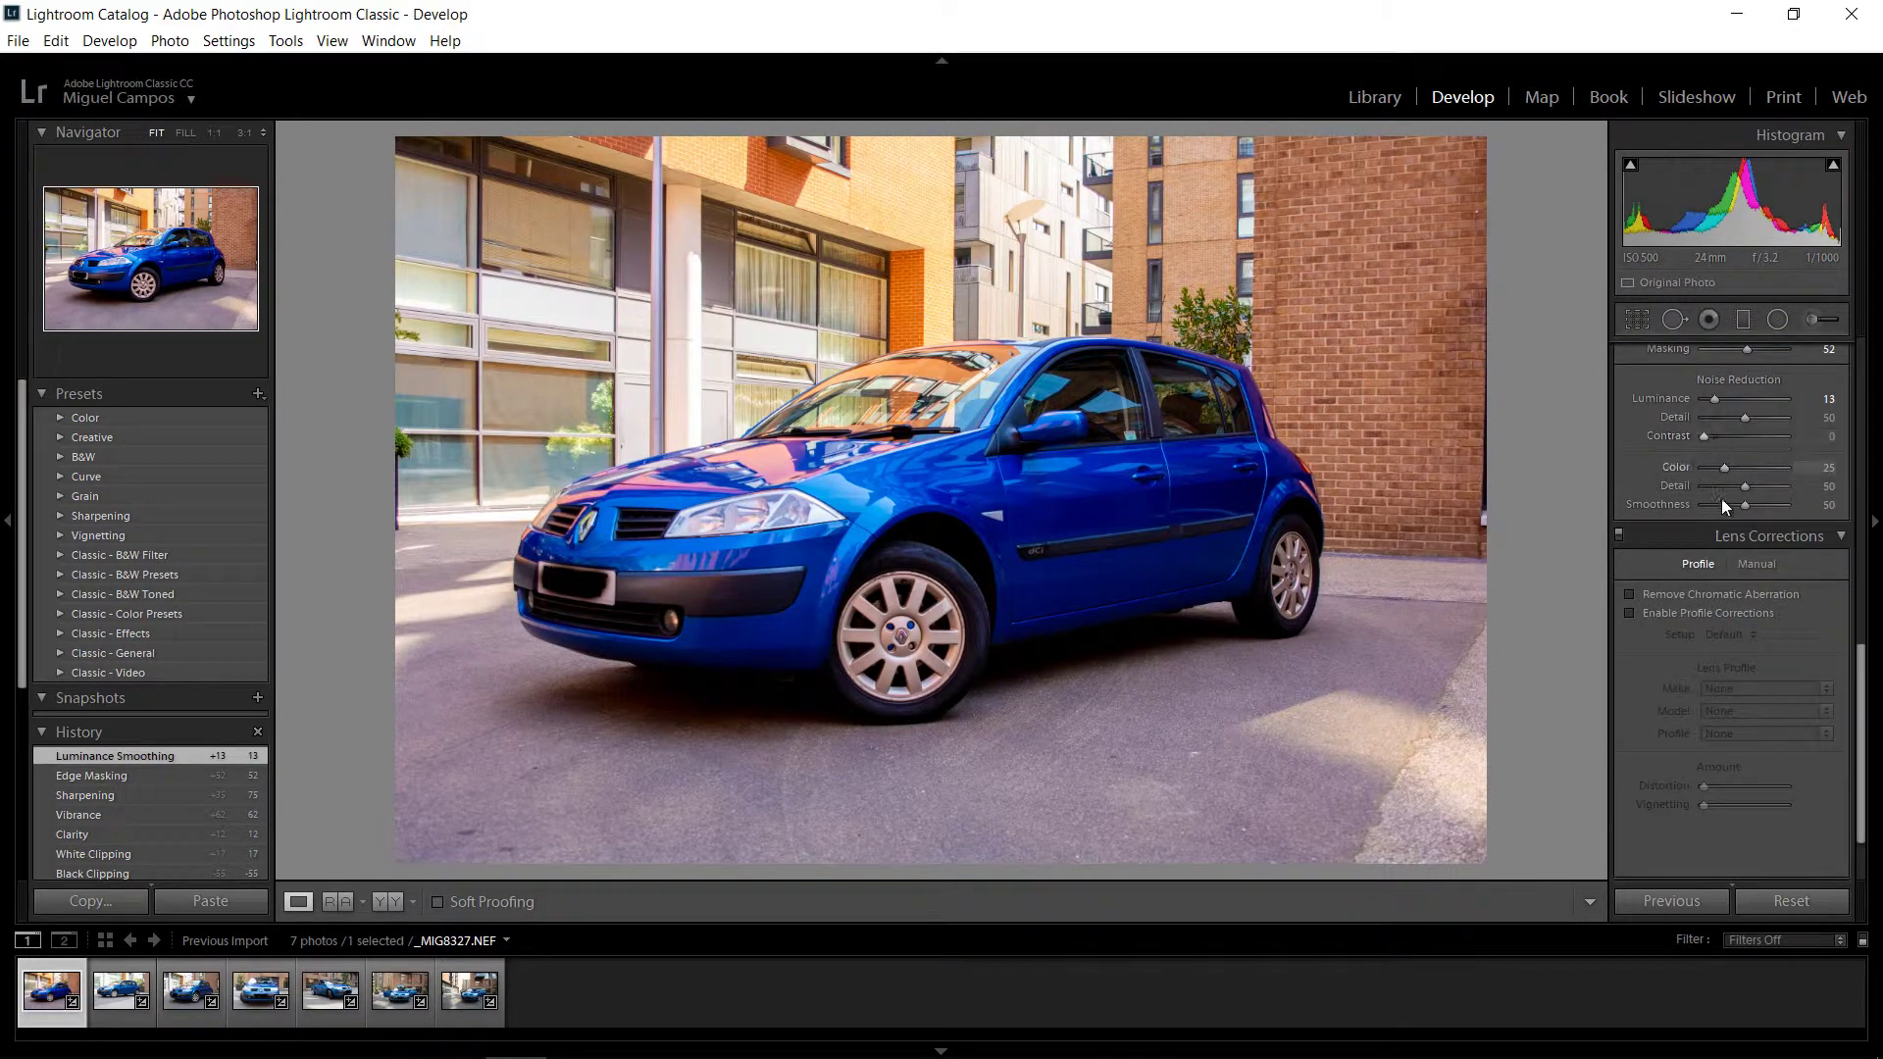
click(1629, 594)
click(1629, 612)
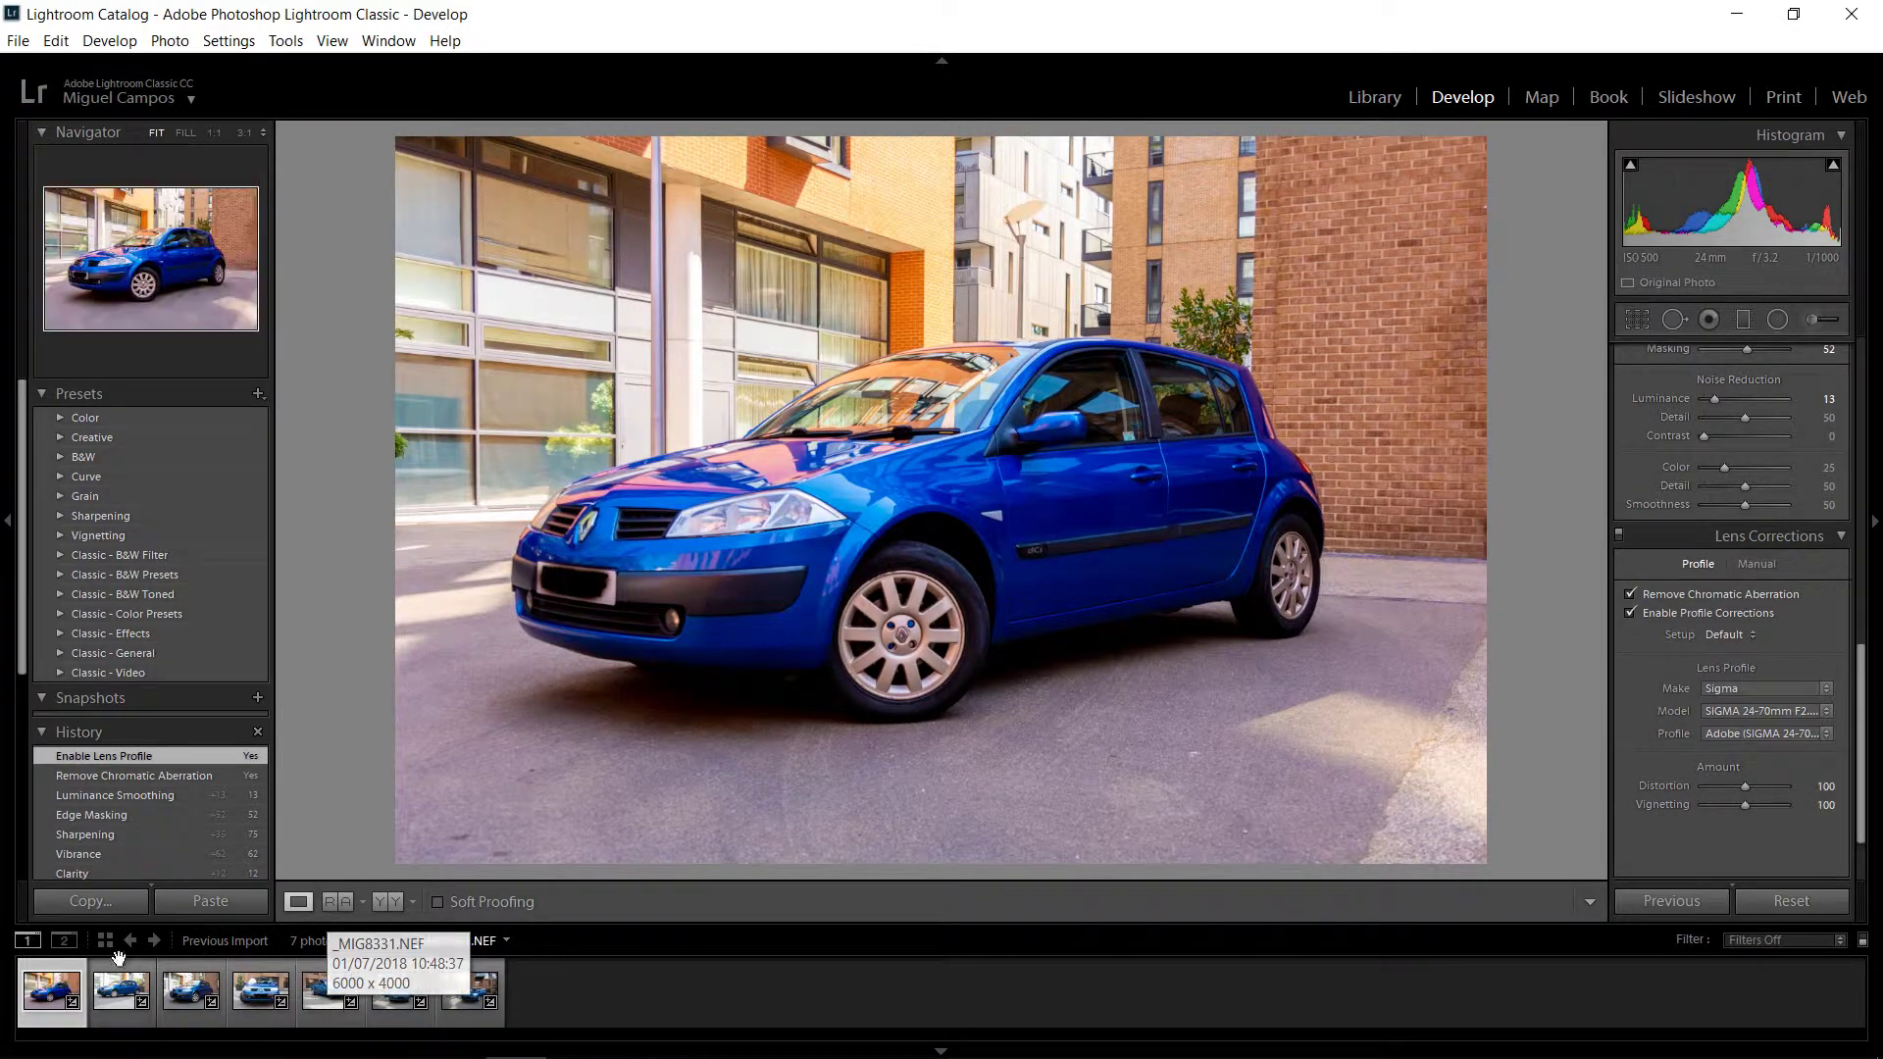
Synchronize _MIG8327.NEF's settings, including Lens Profile Corrections, to the next four photos and check _MIG8331.NEF.
shift+click(314, 1003)
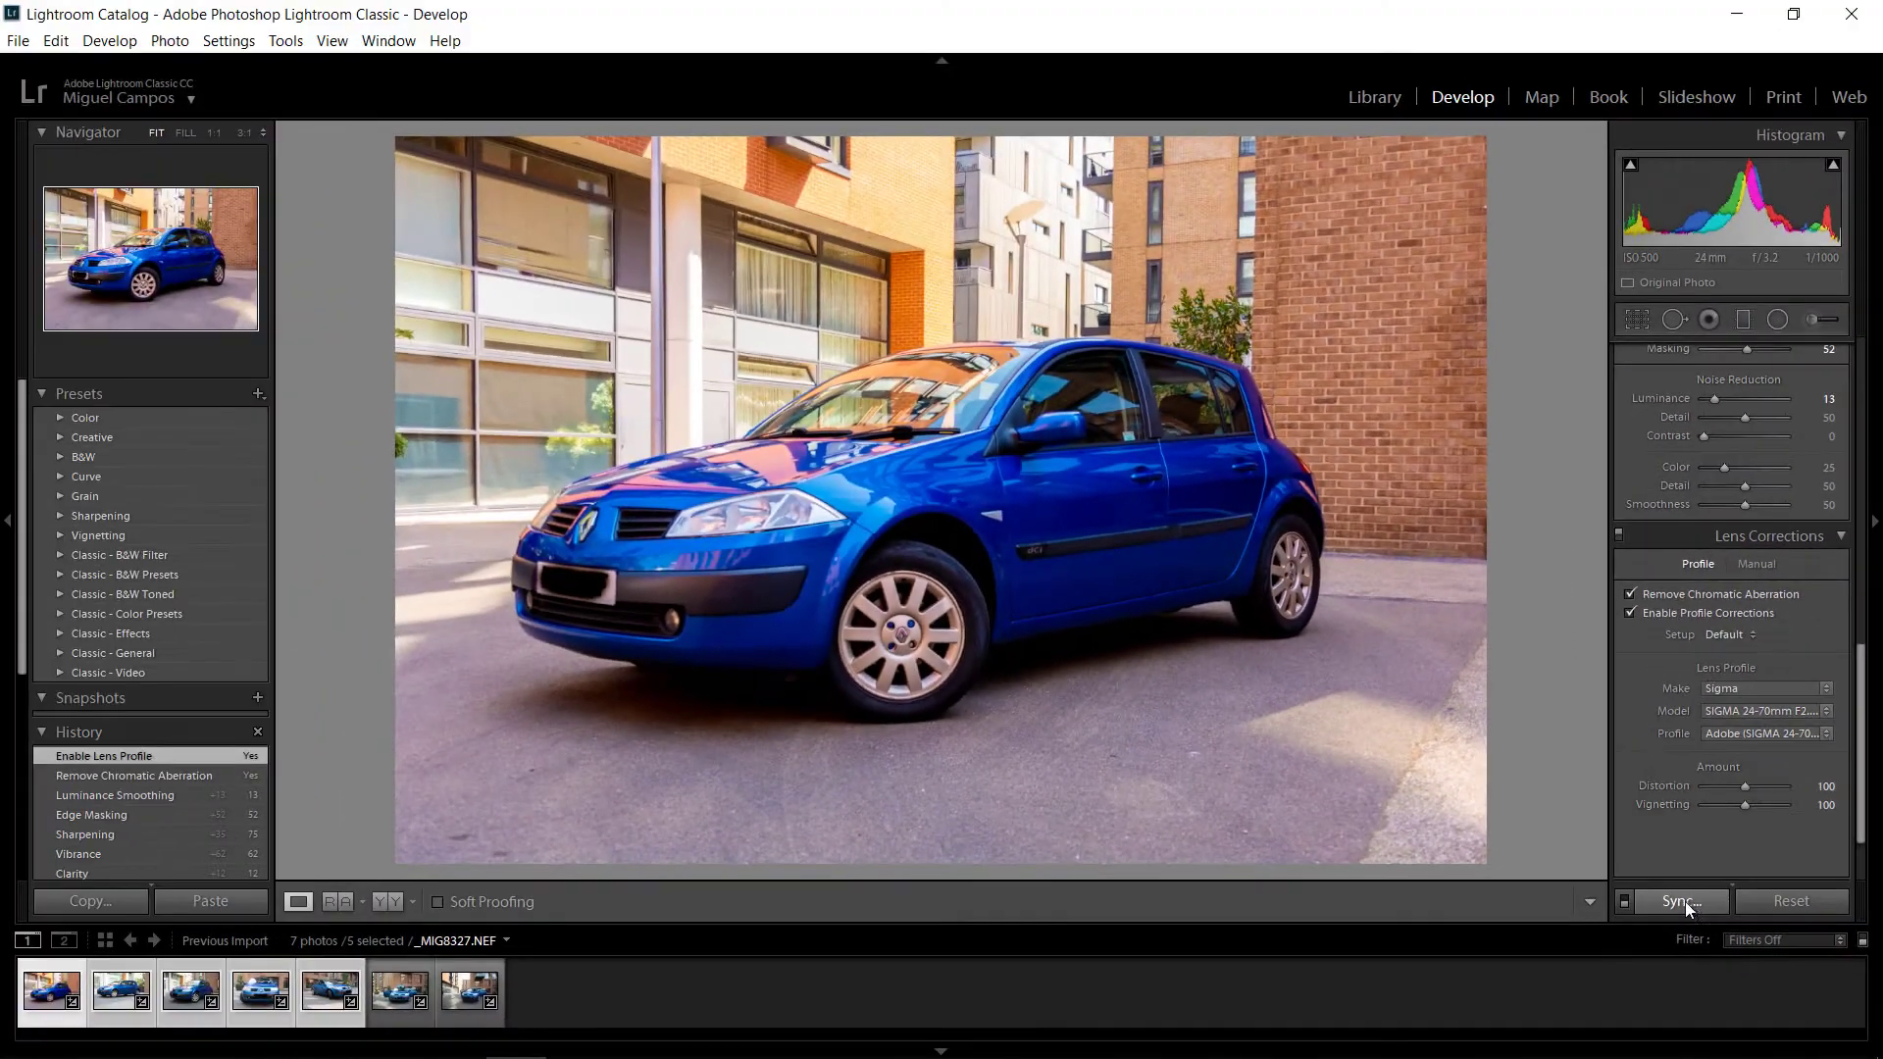
click(1681, 901)
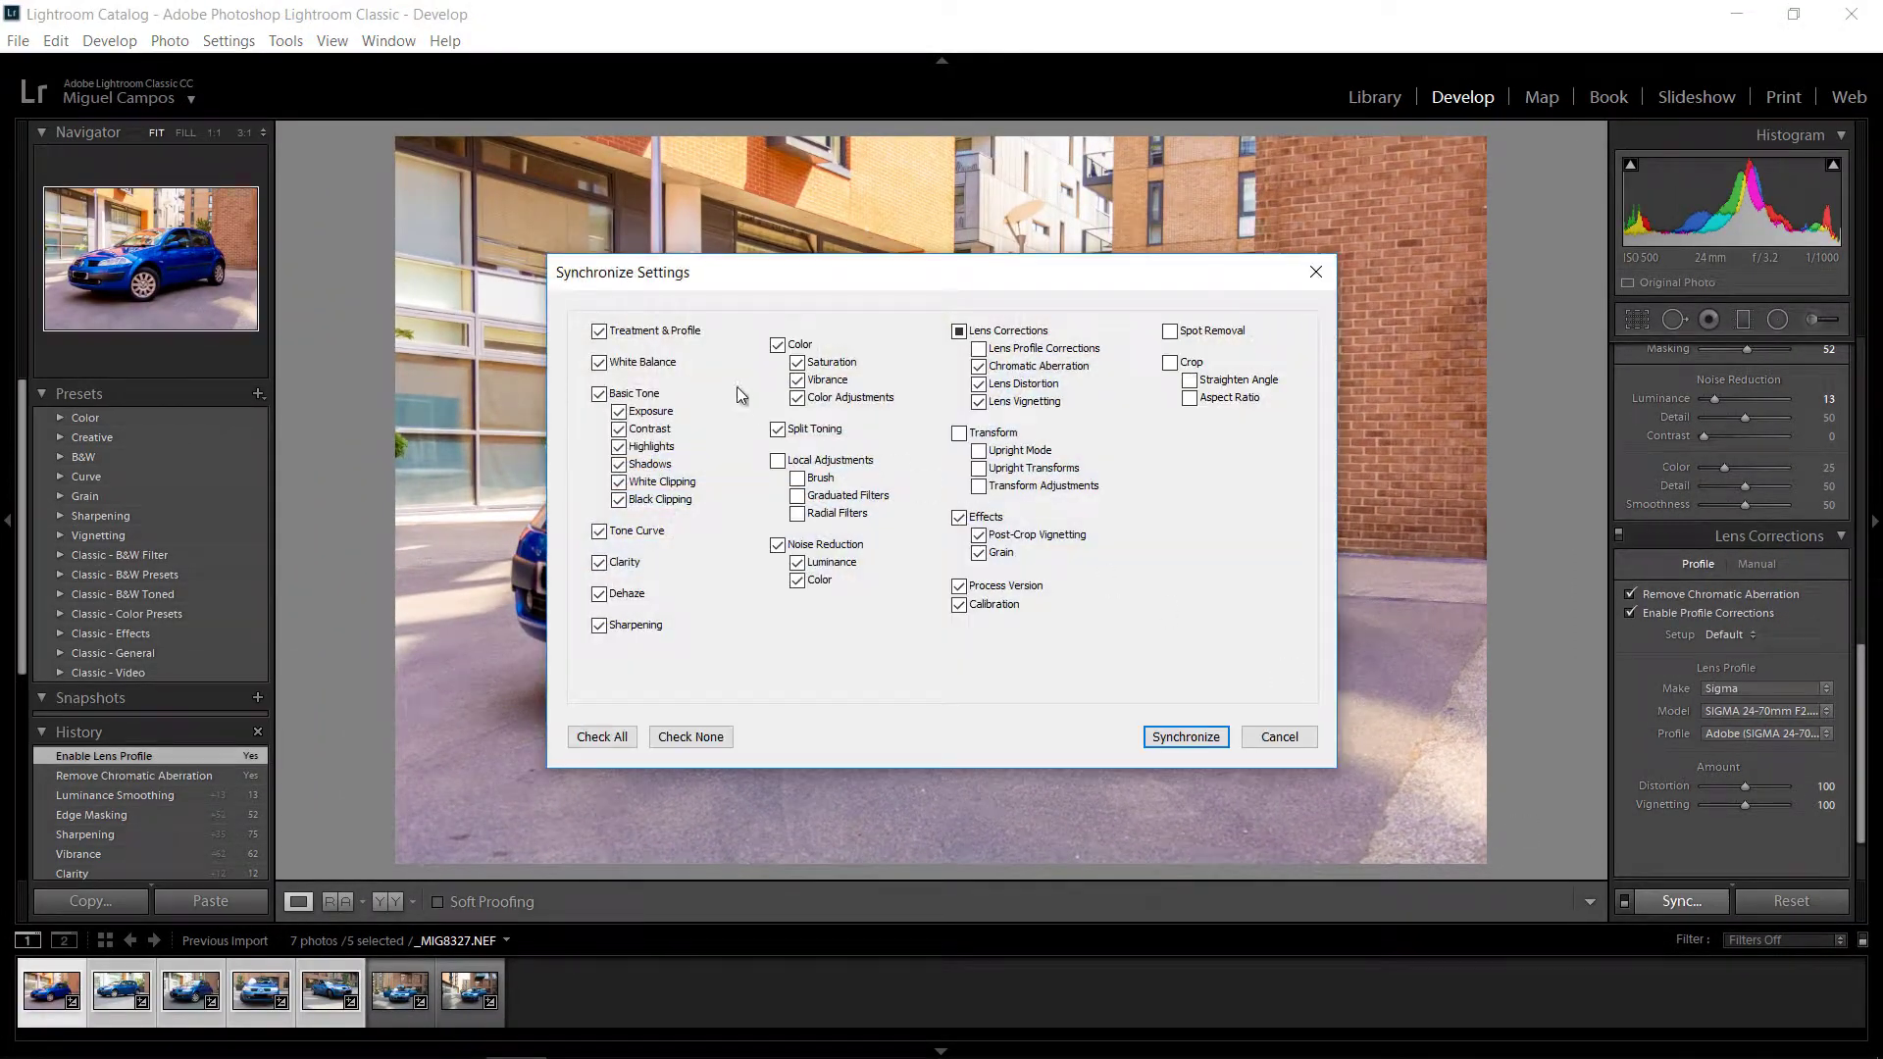
click(980, 350)
click(1186, 736)
click(327, 992)
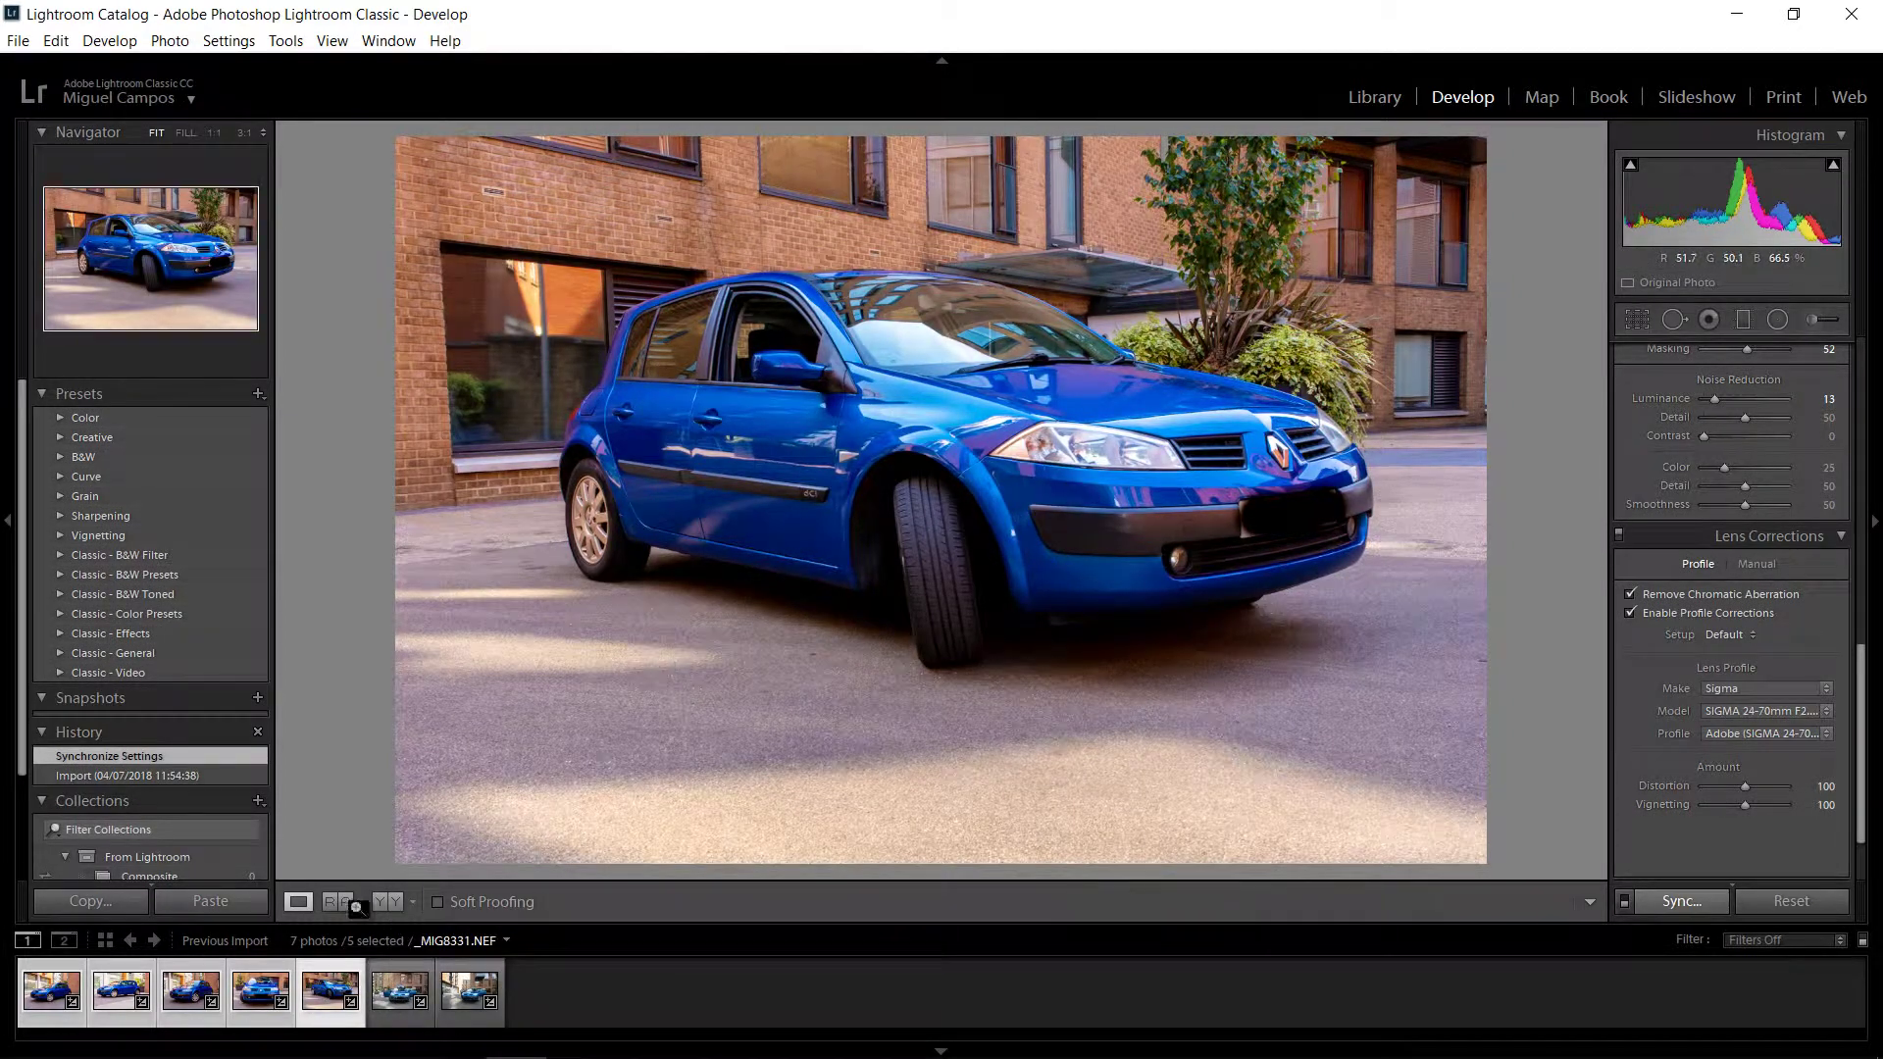
Synchronize _MIG8331.NEF's settings to _MIG8352.NEF and _MIG8353.NEF with all Lens Corrections excluded.
click(390, 979)
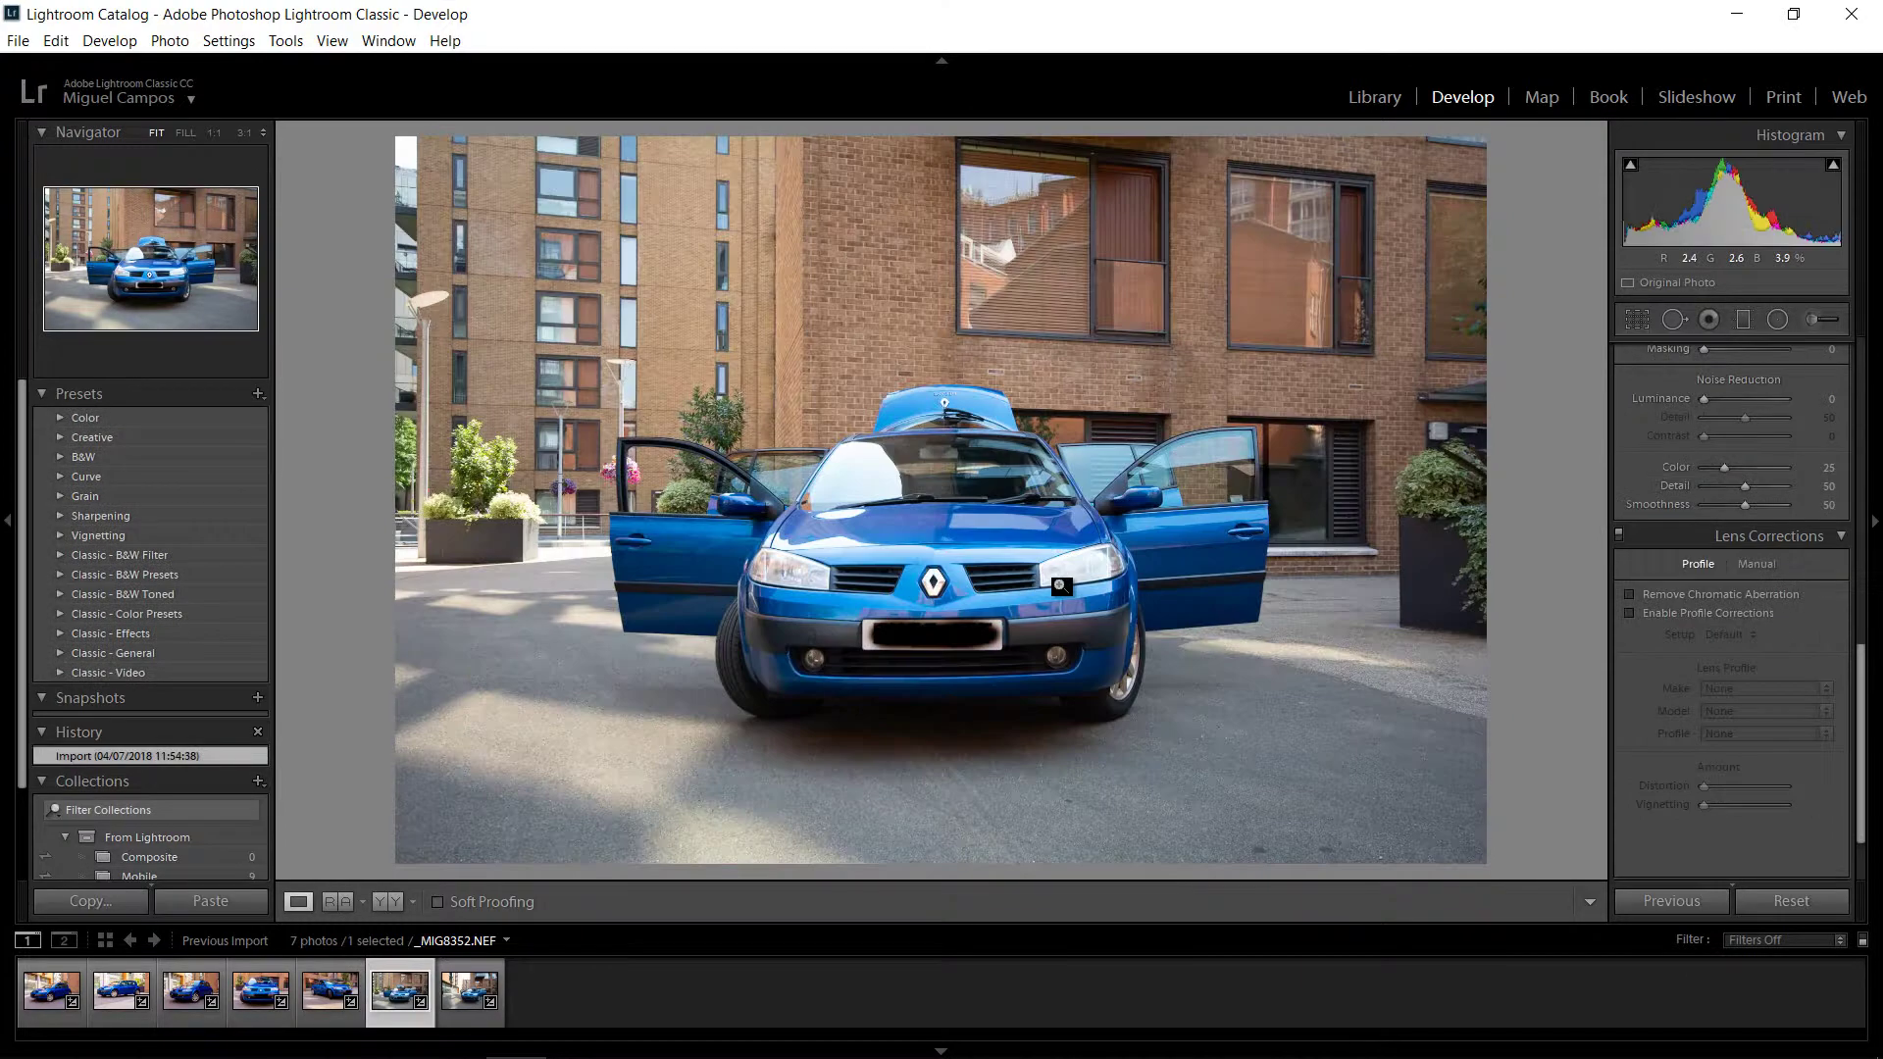
click(353, 980)
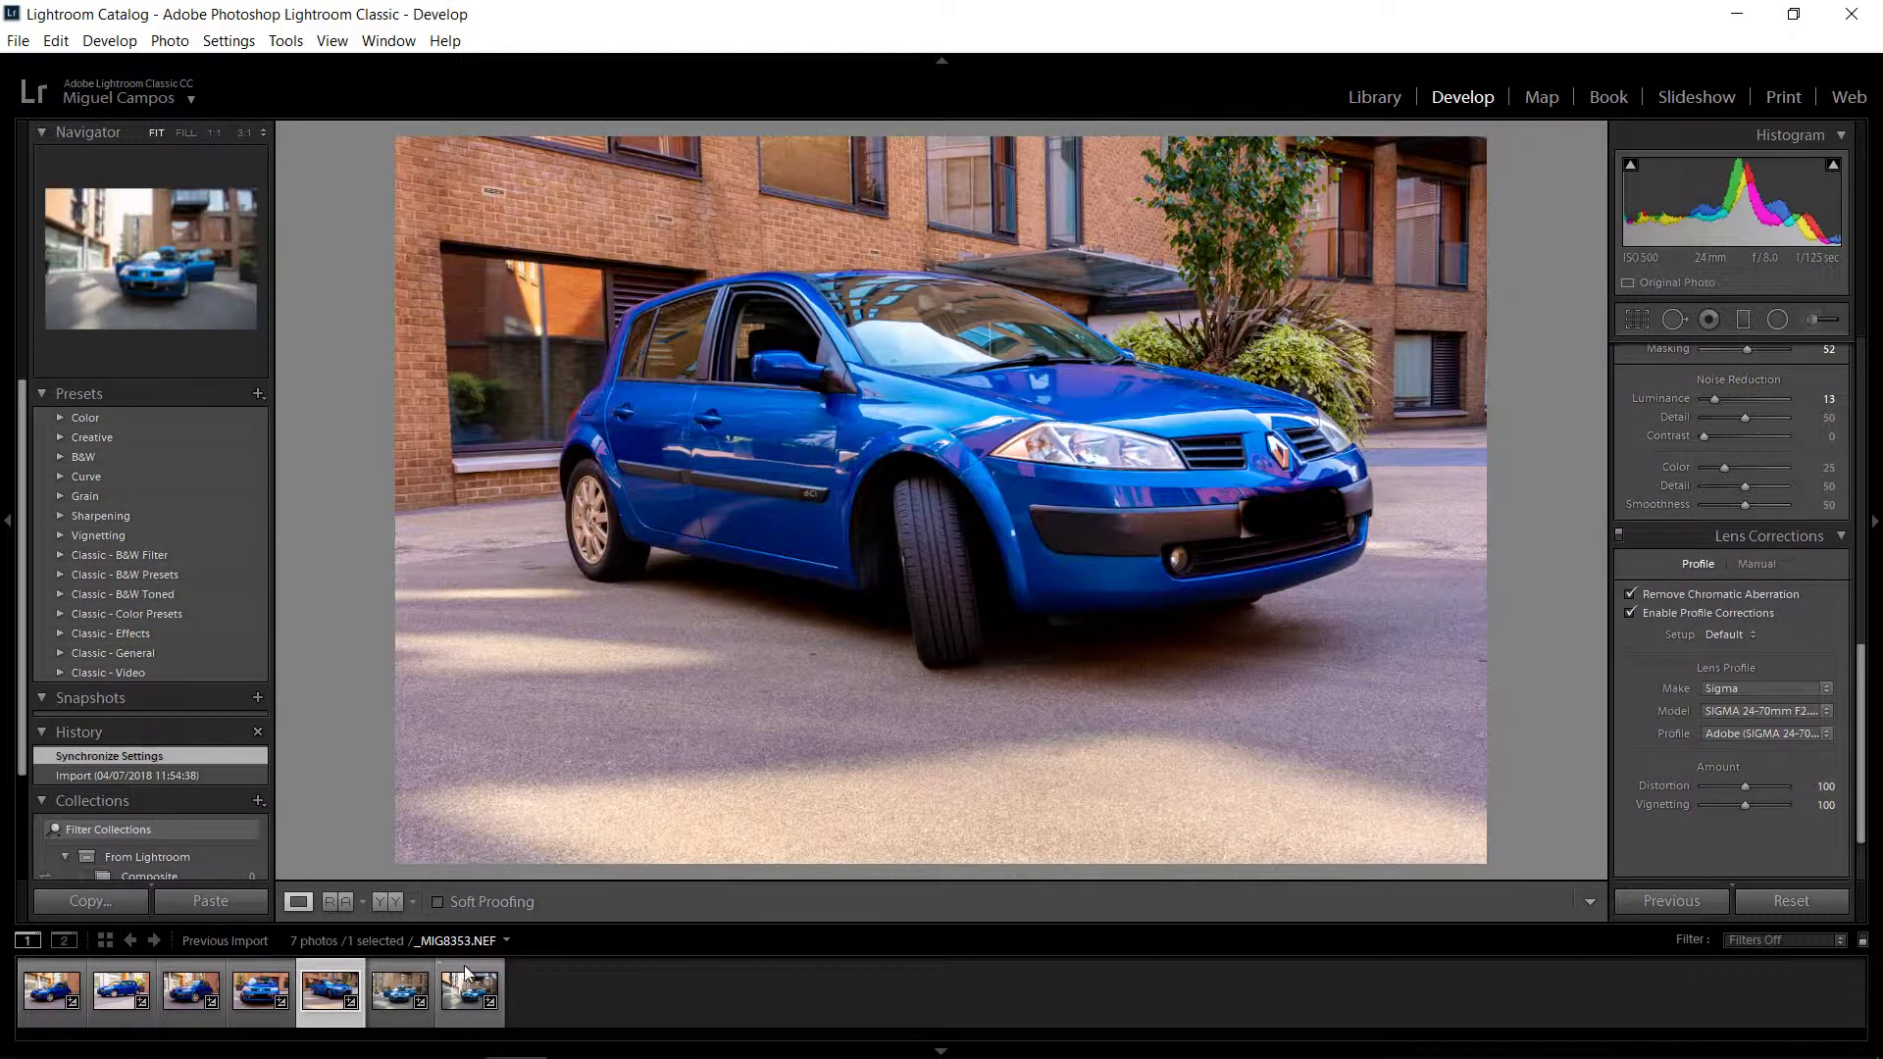
shift+click(470, 974)
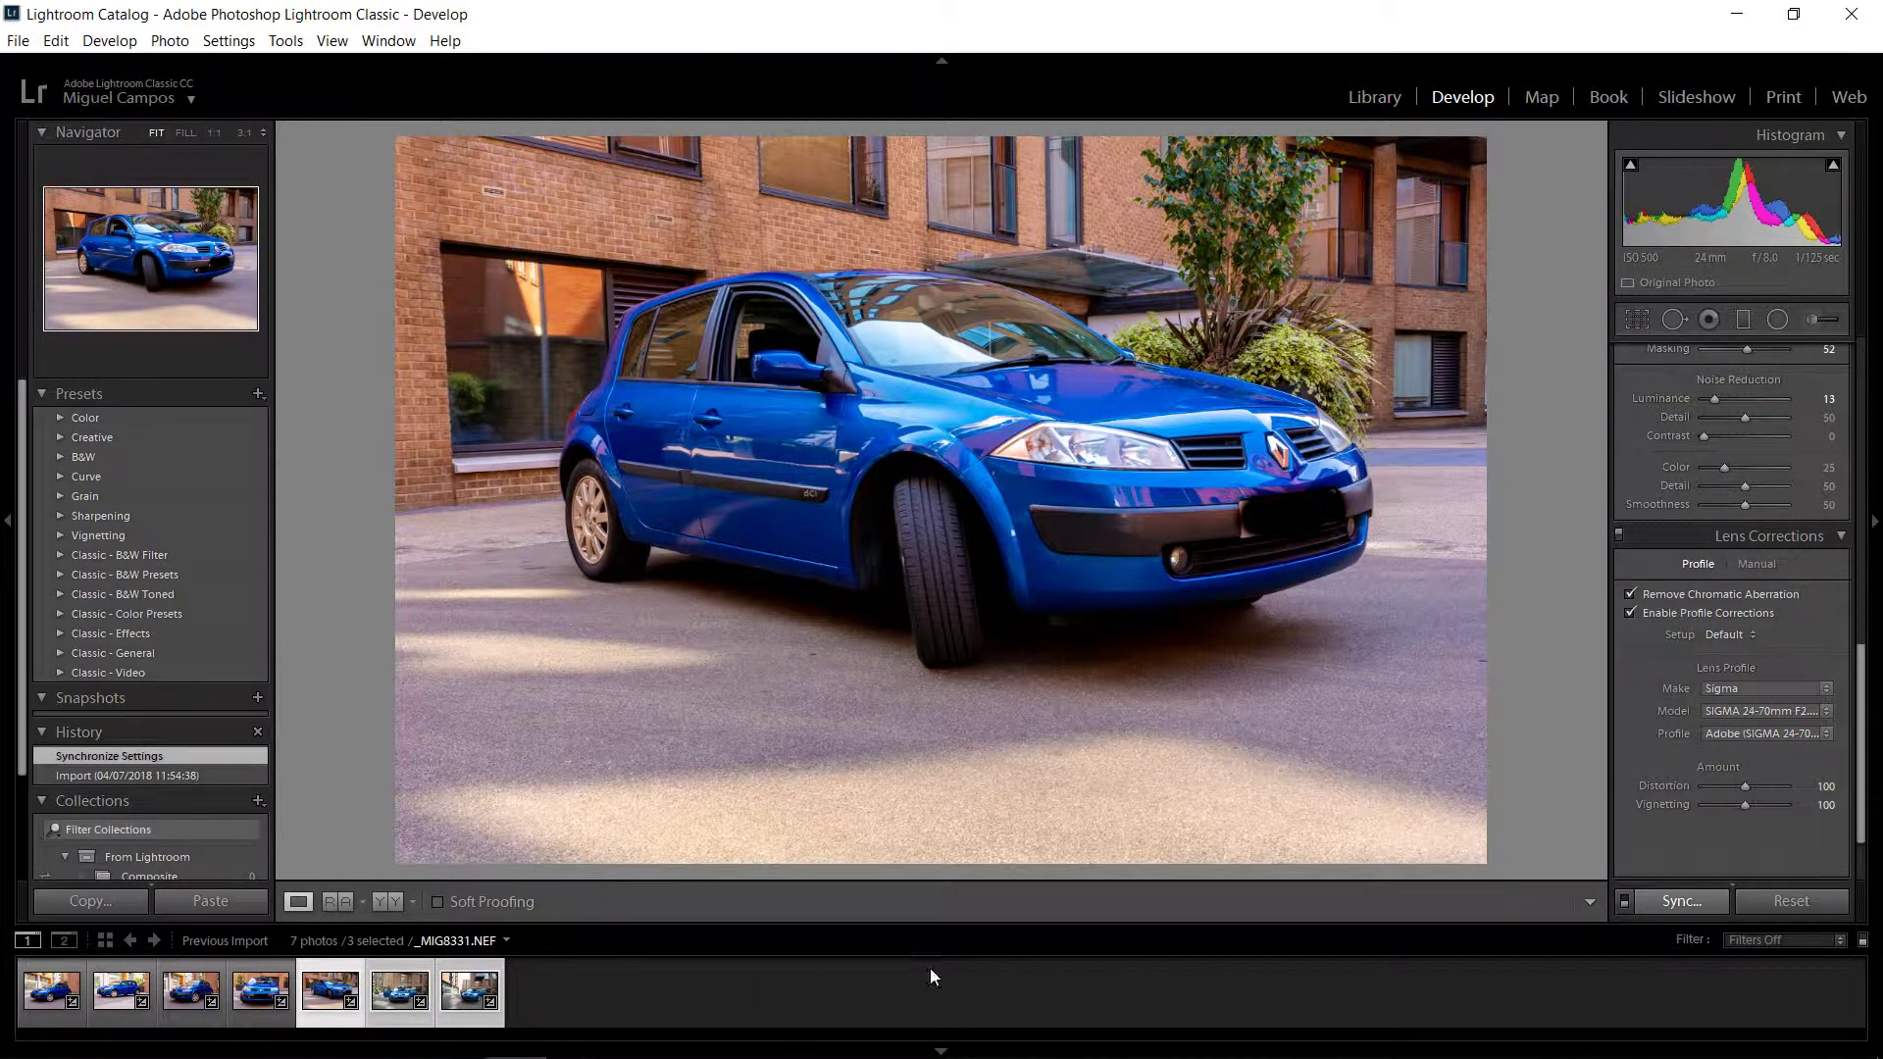
click(1663, 901)
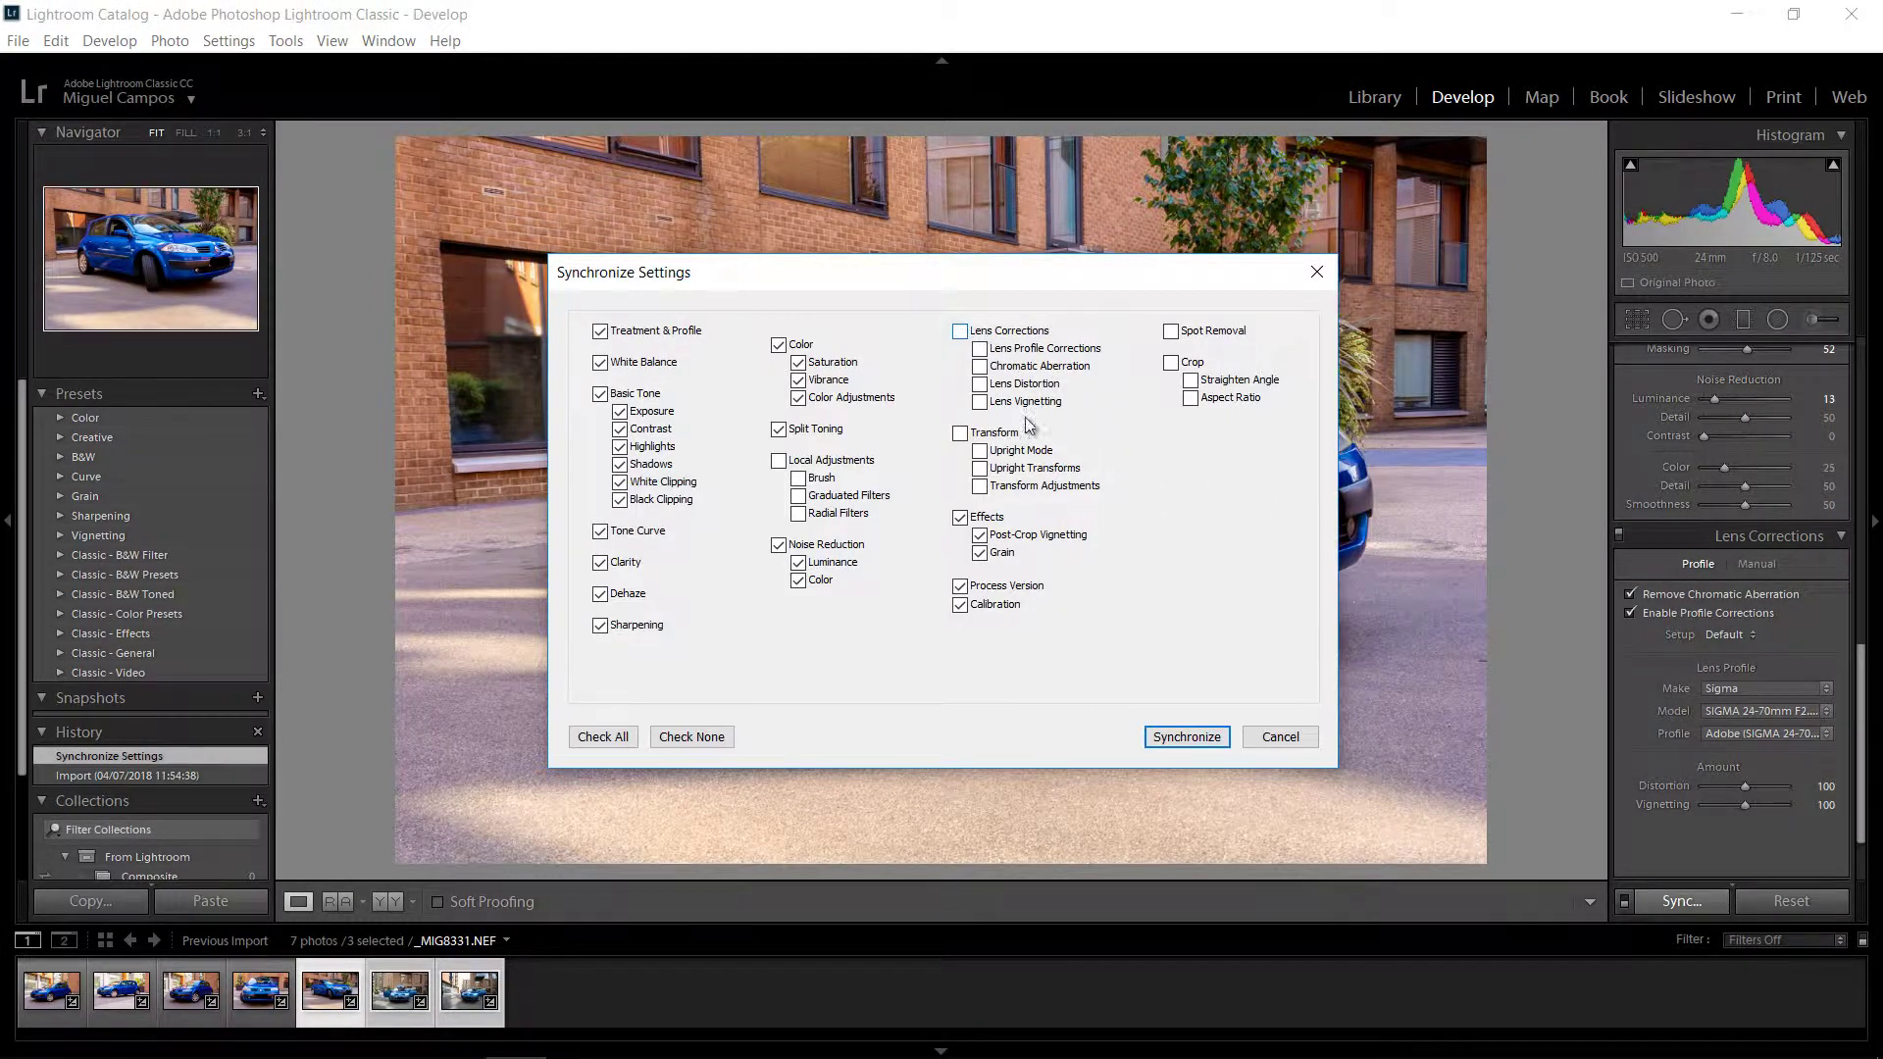
click(1186, 736)
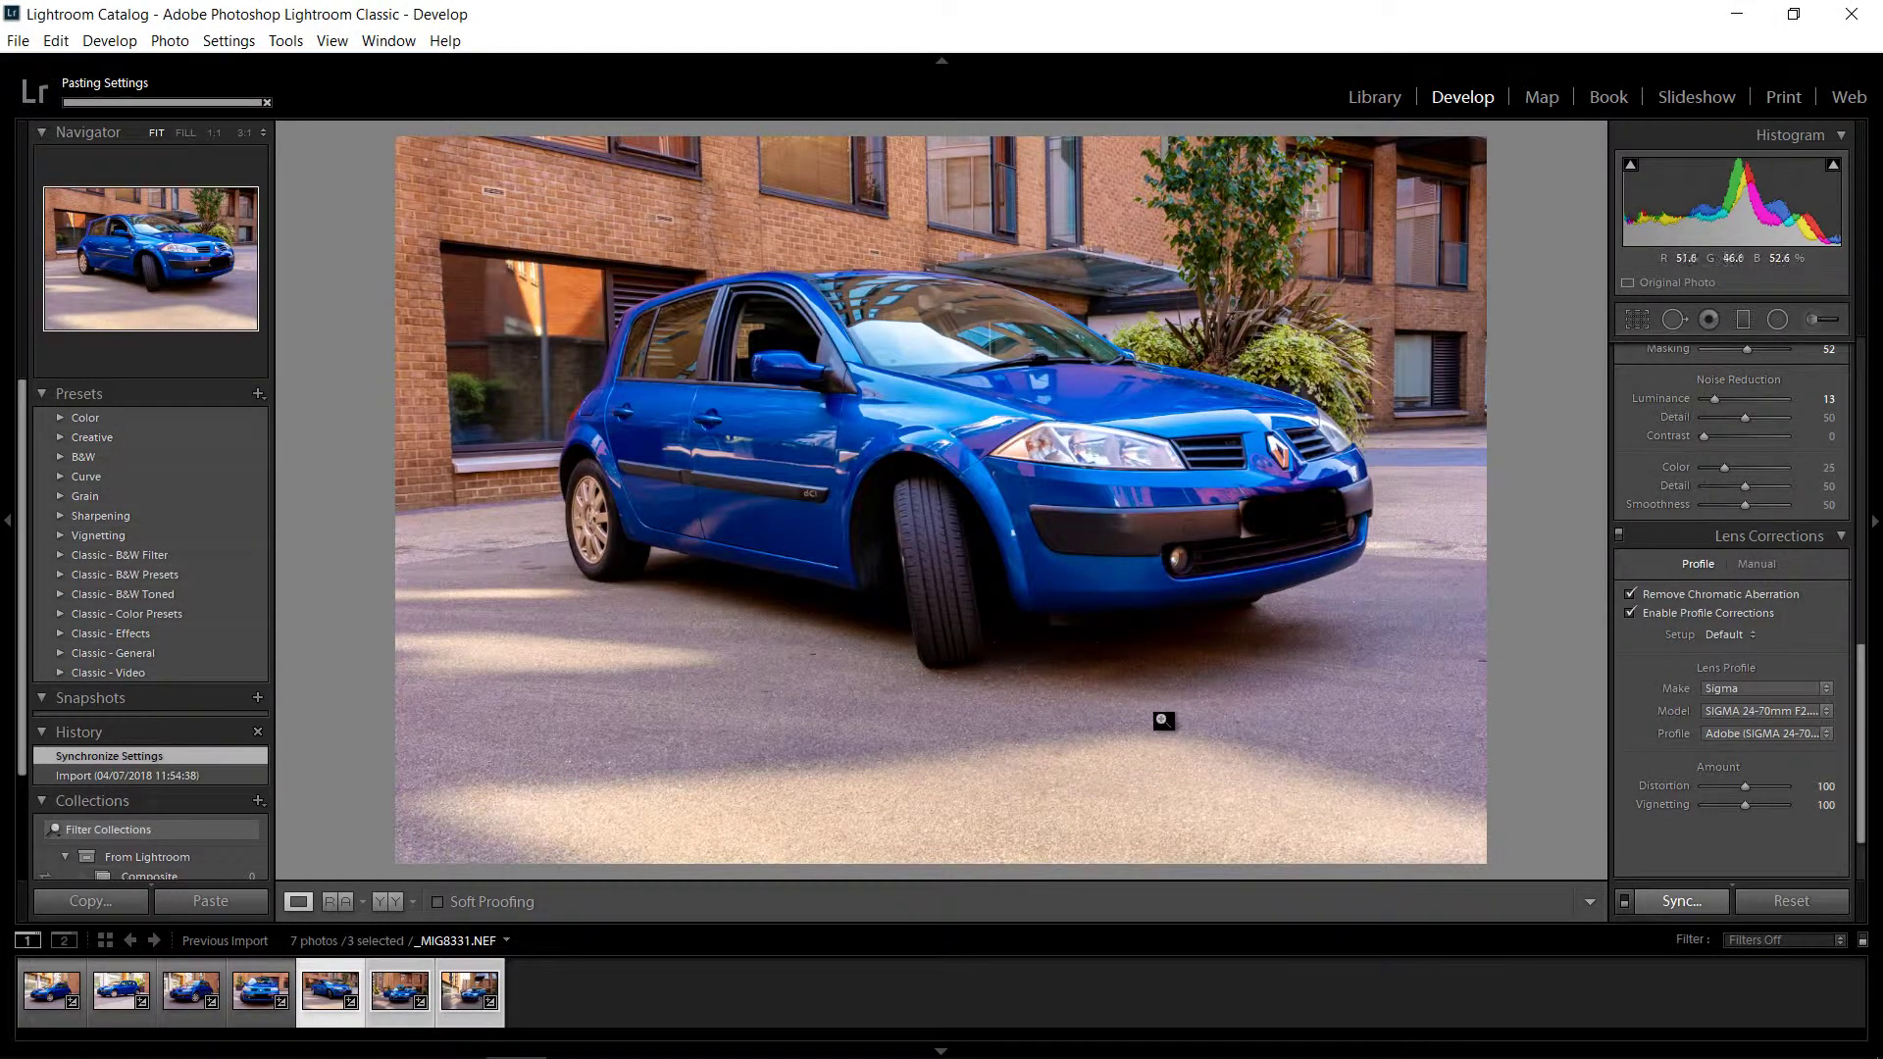
Enable chromatic aberration removal and lens profile corrections for _MIG8352.NEF.
click(402, 977)
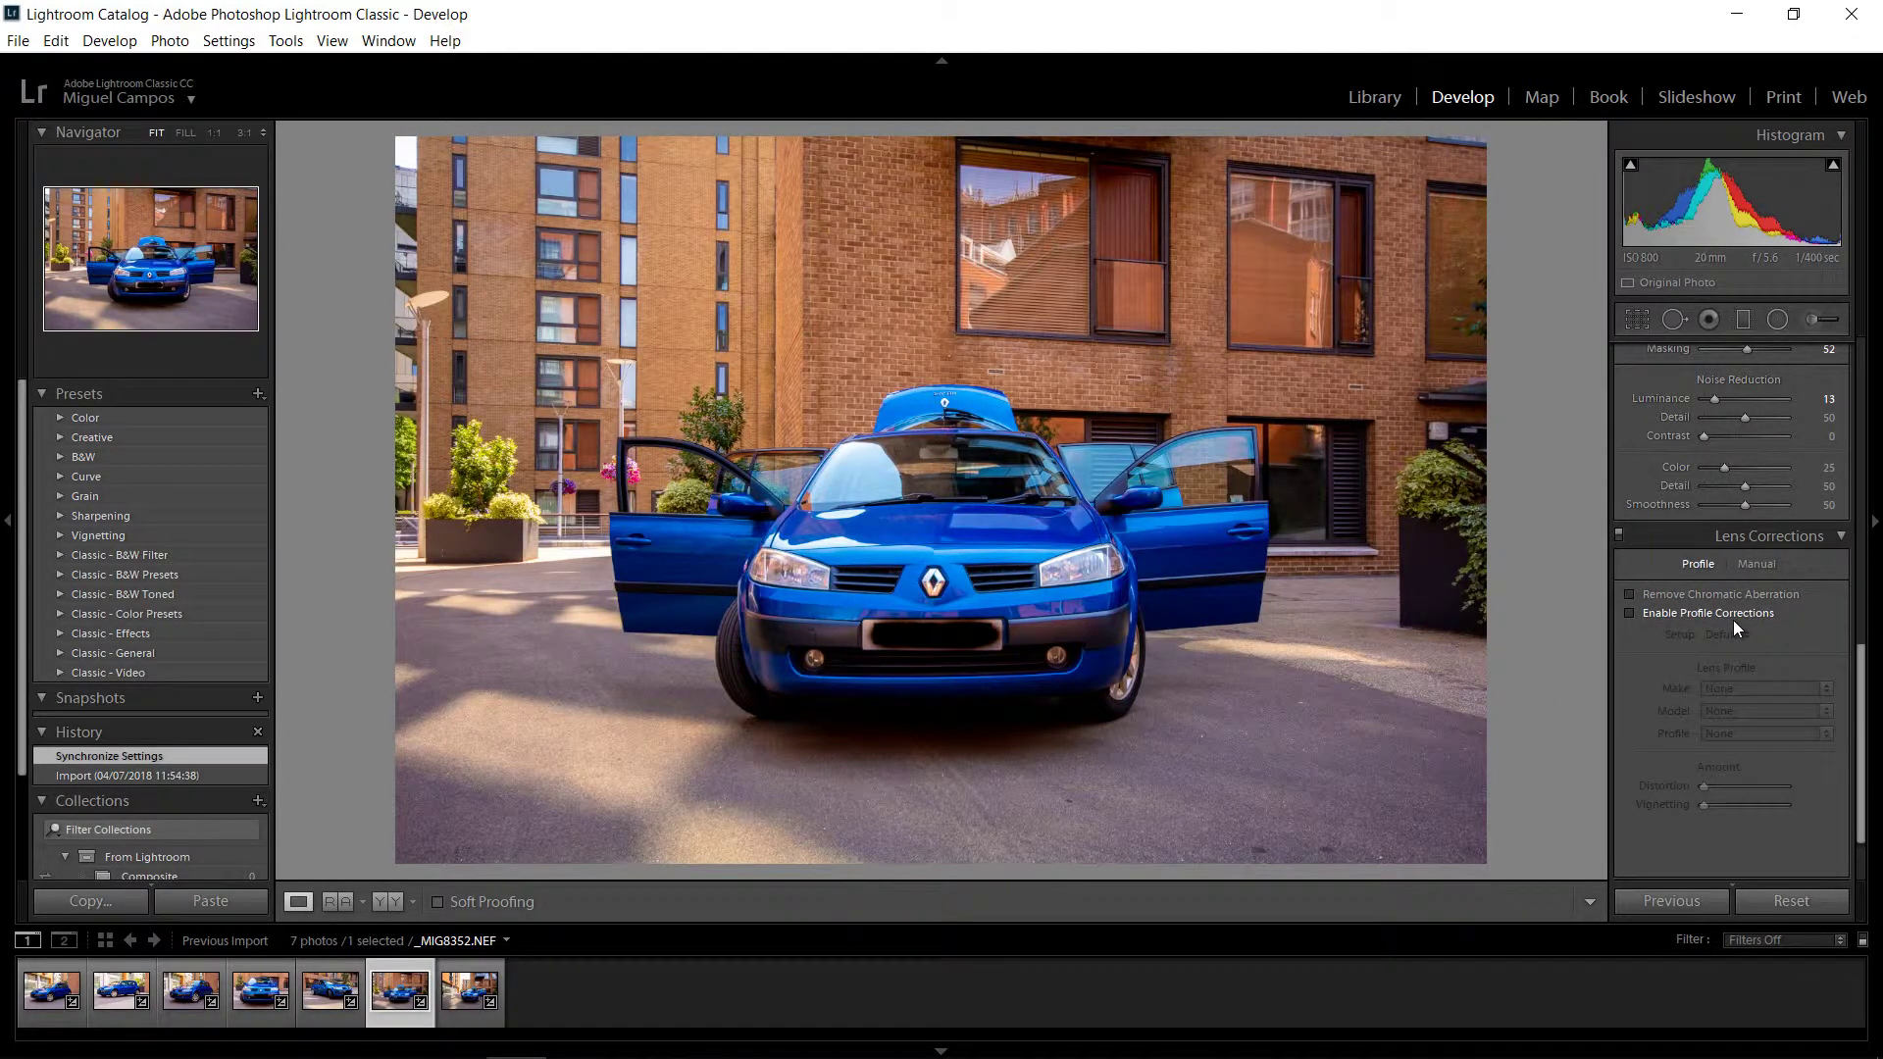
click(1629, 595)
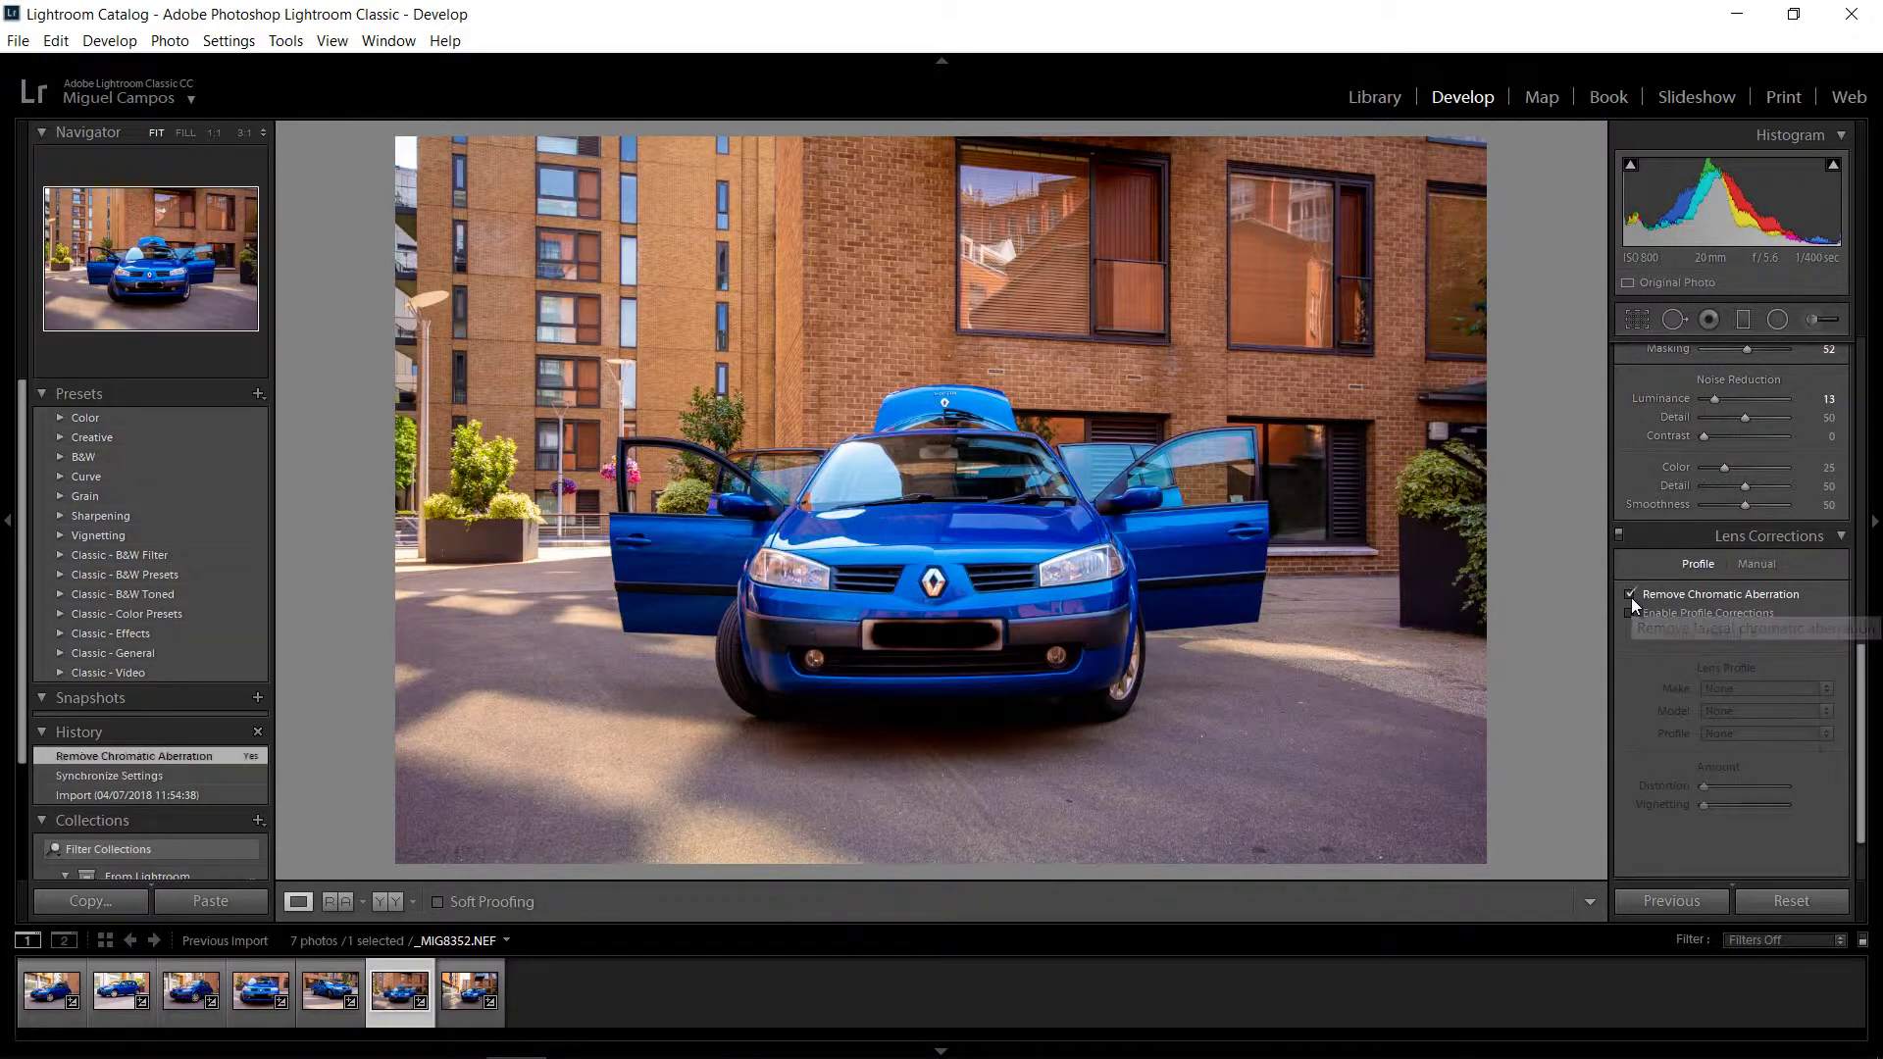
click(1628, 615)
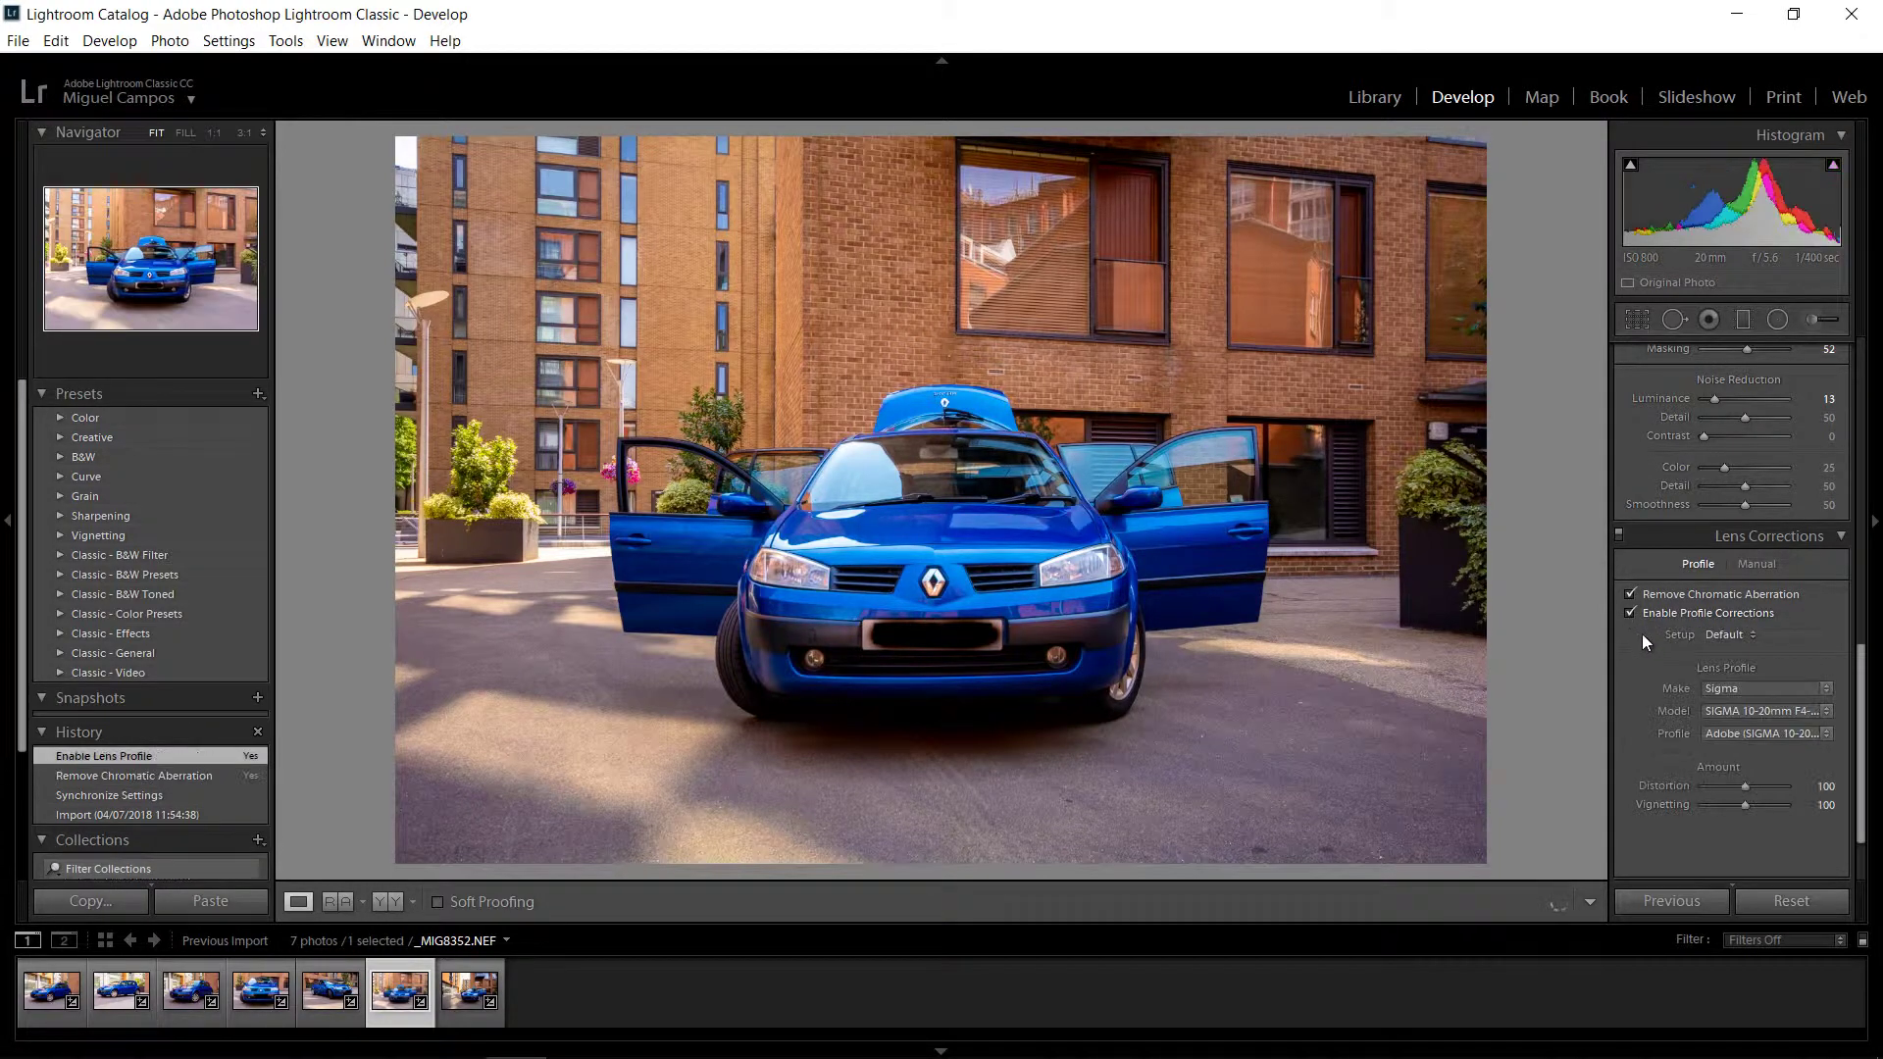
scroll(1685, 749, down, 2)
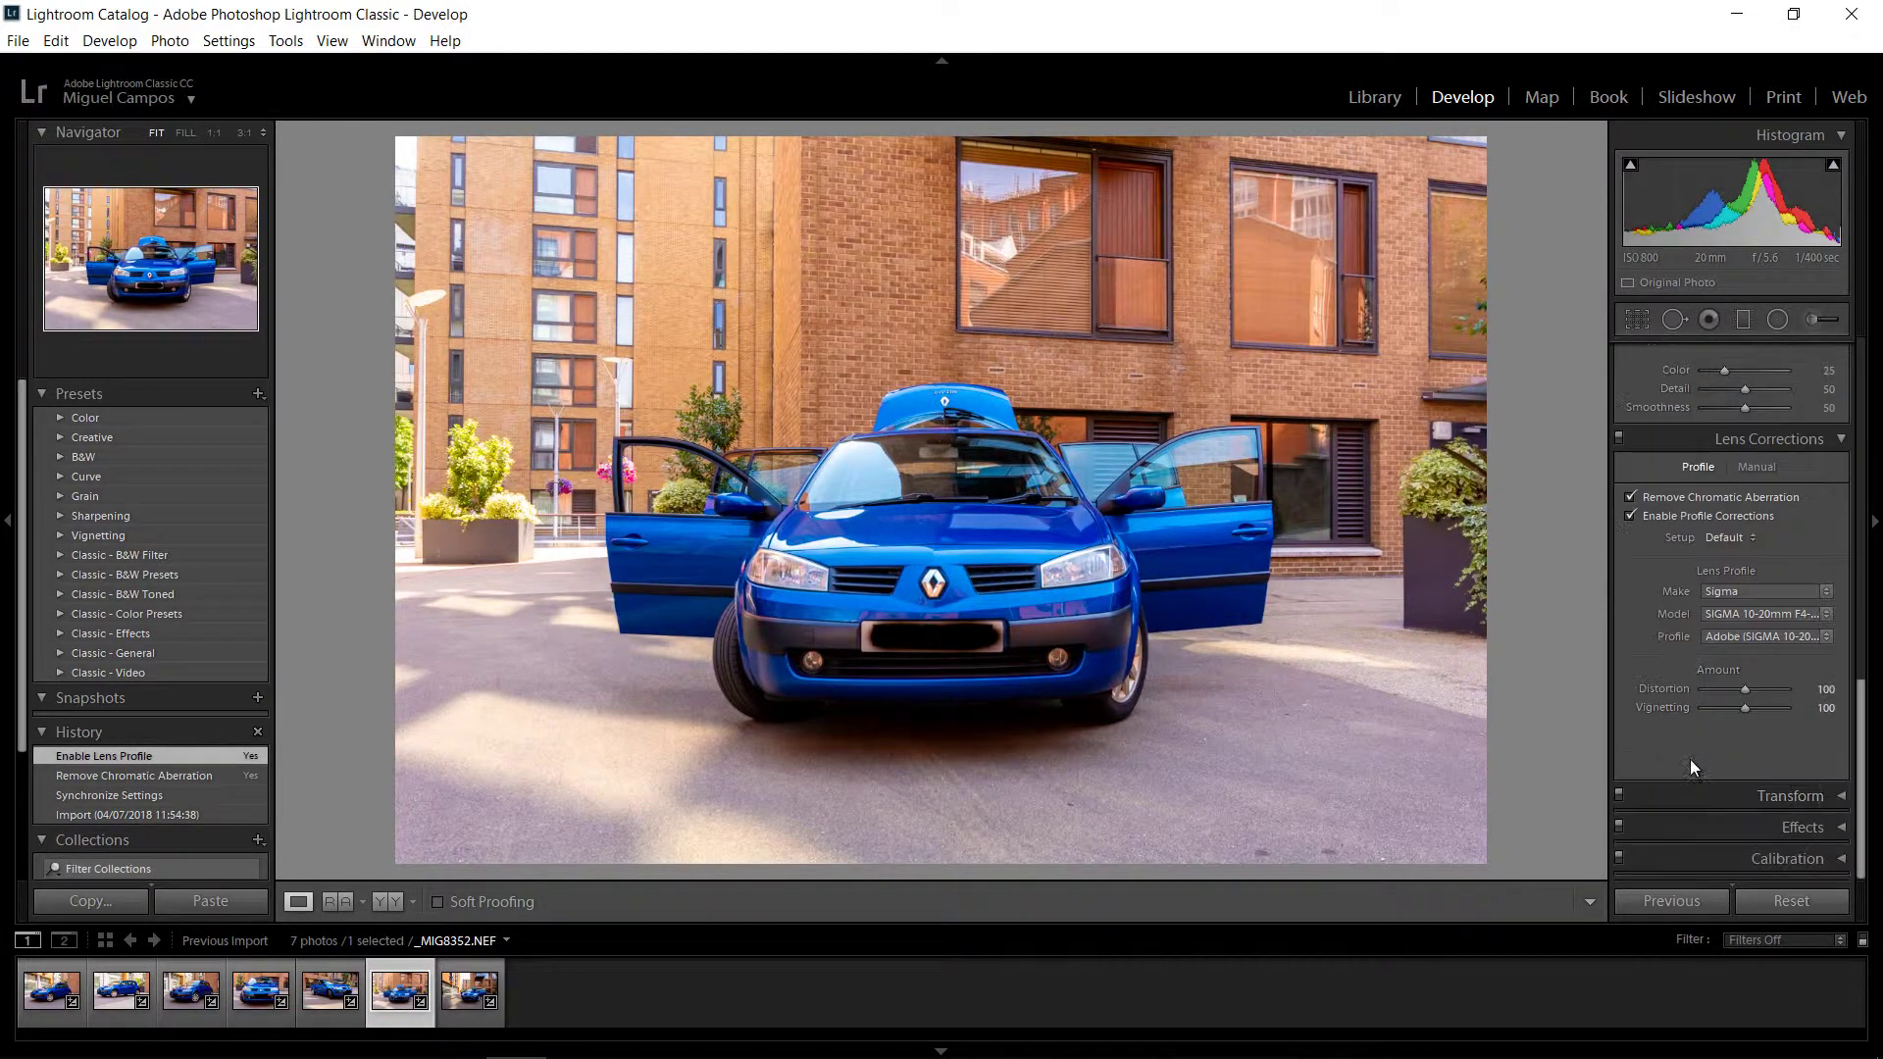
Enable chromatic aberration removal and lens profile corrections for _MIG8353.NEF.
click(468, 990)
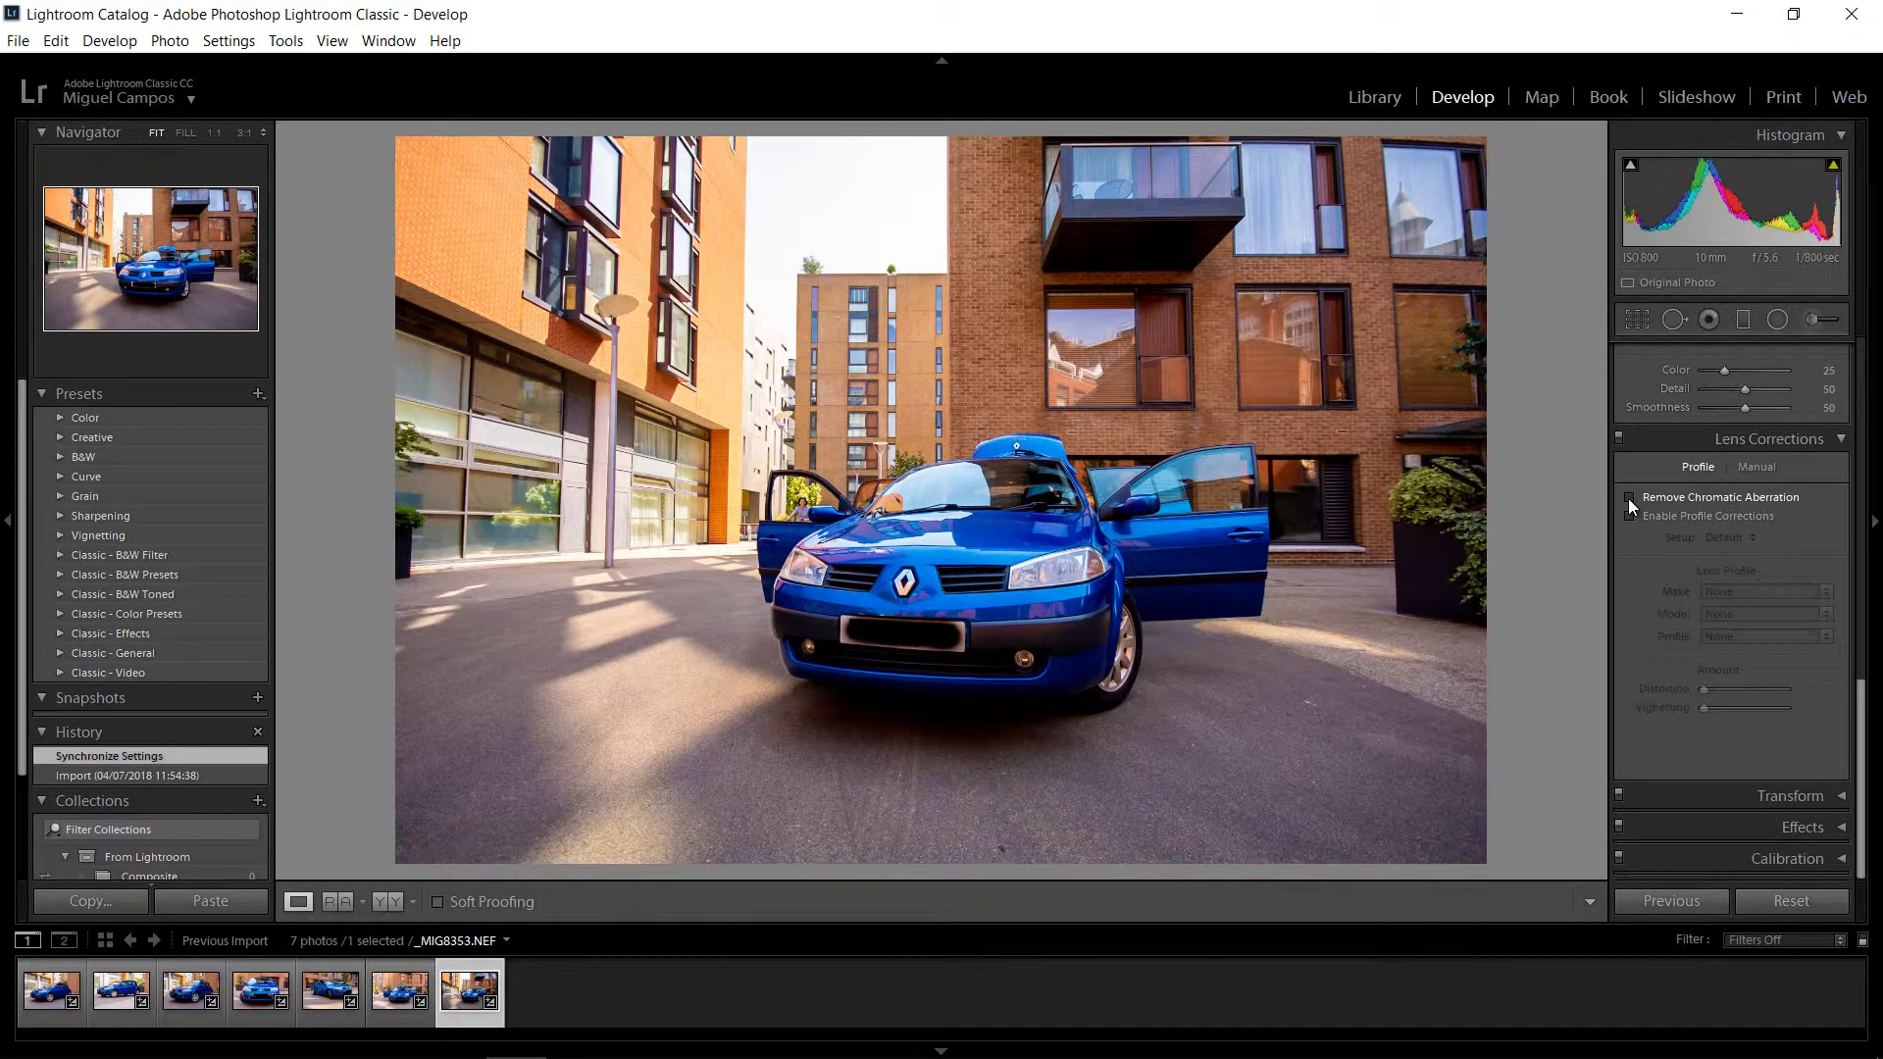
click(1628, 500)
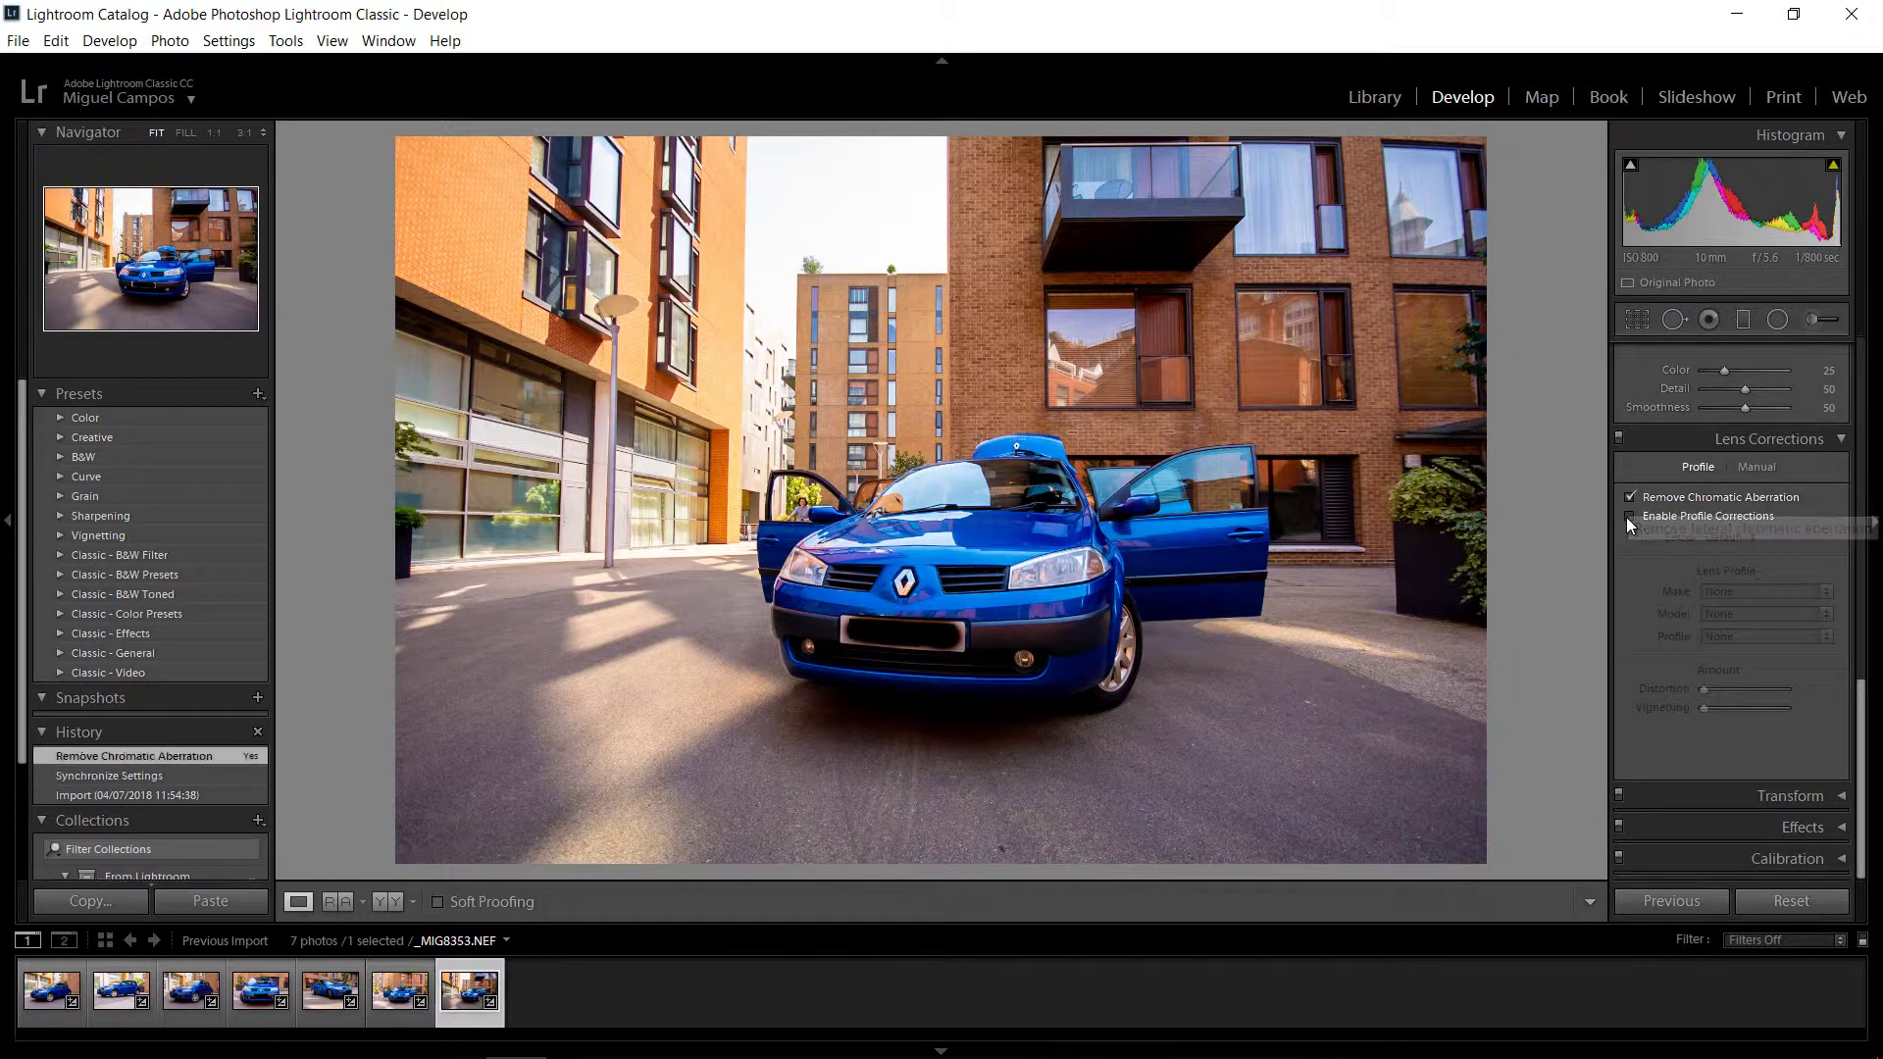
click(1629, 516)
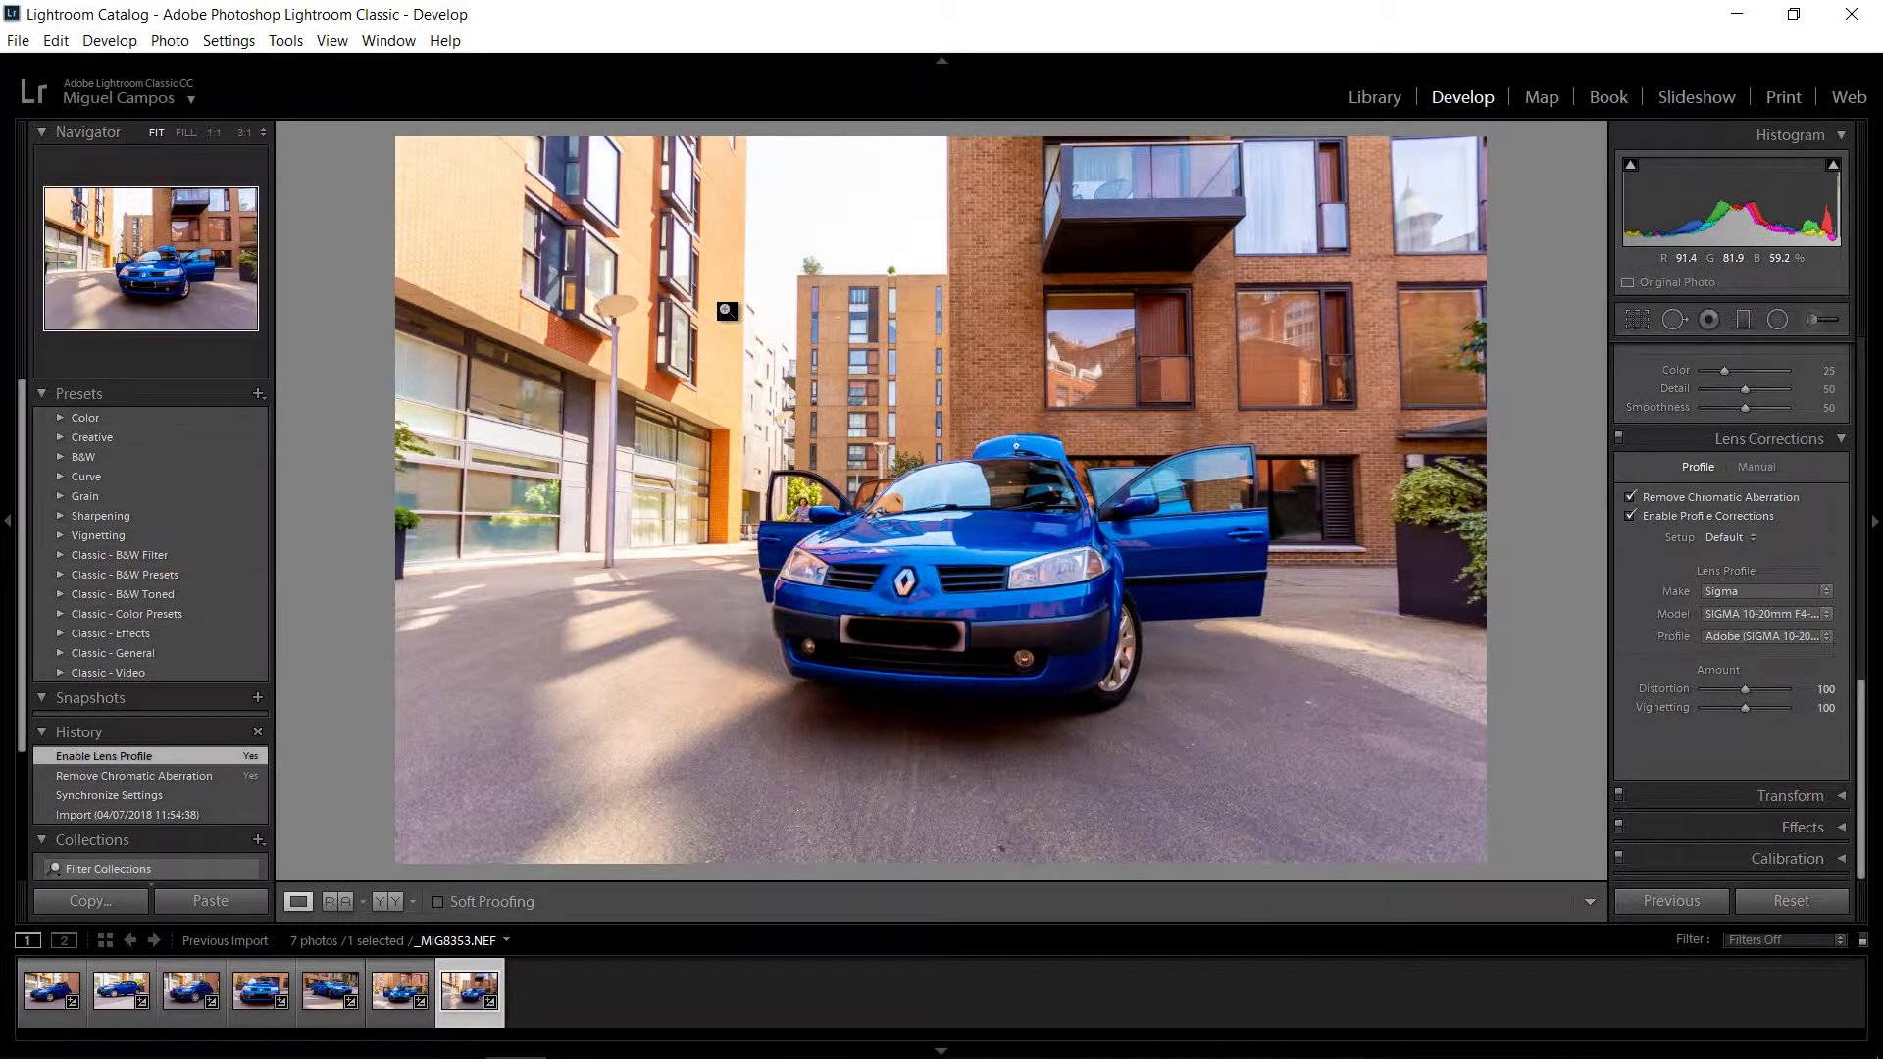
click(21, 49)
click(751, 27)
Switch to Bridge and open the seven selected Megane NEF photos in Camera Raw.
mouse_move(420, 1047)
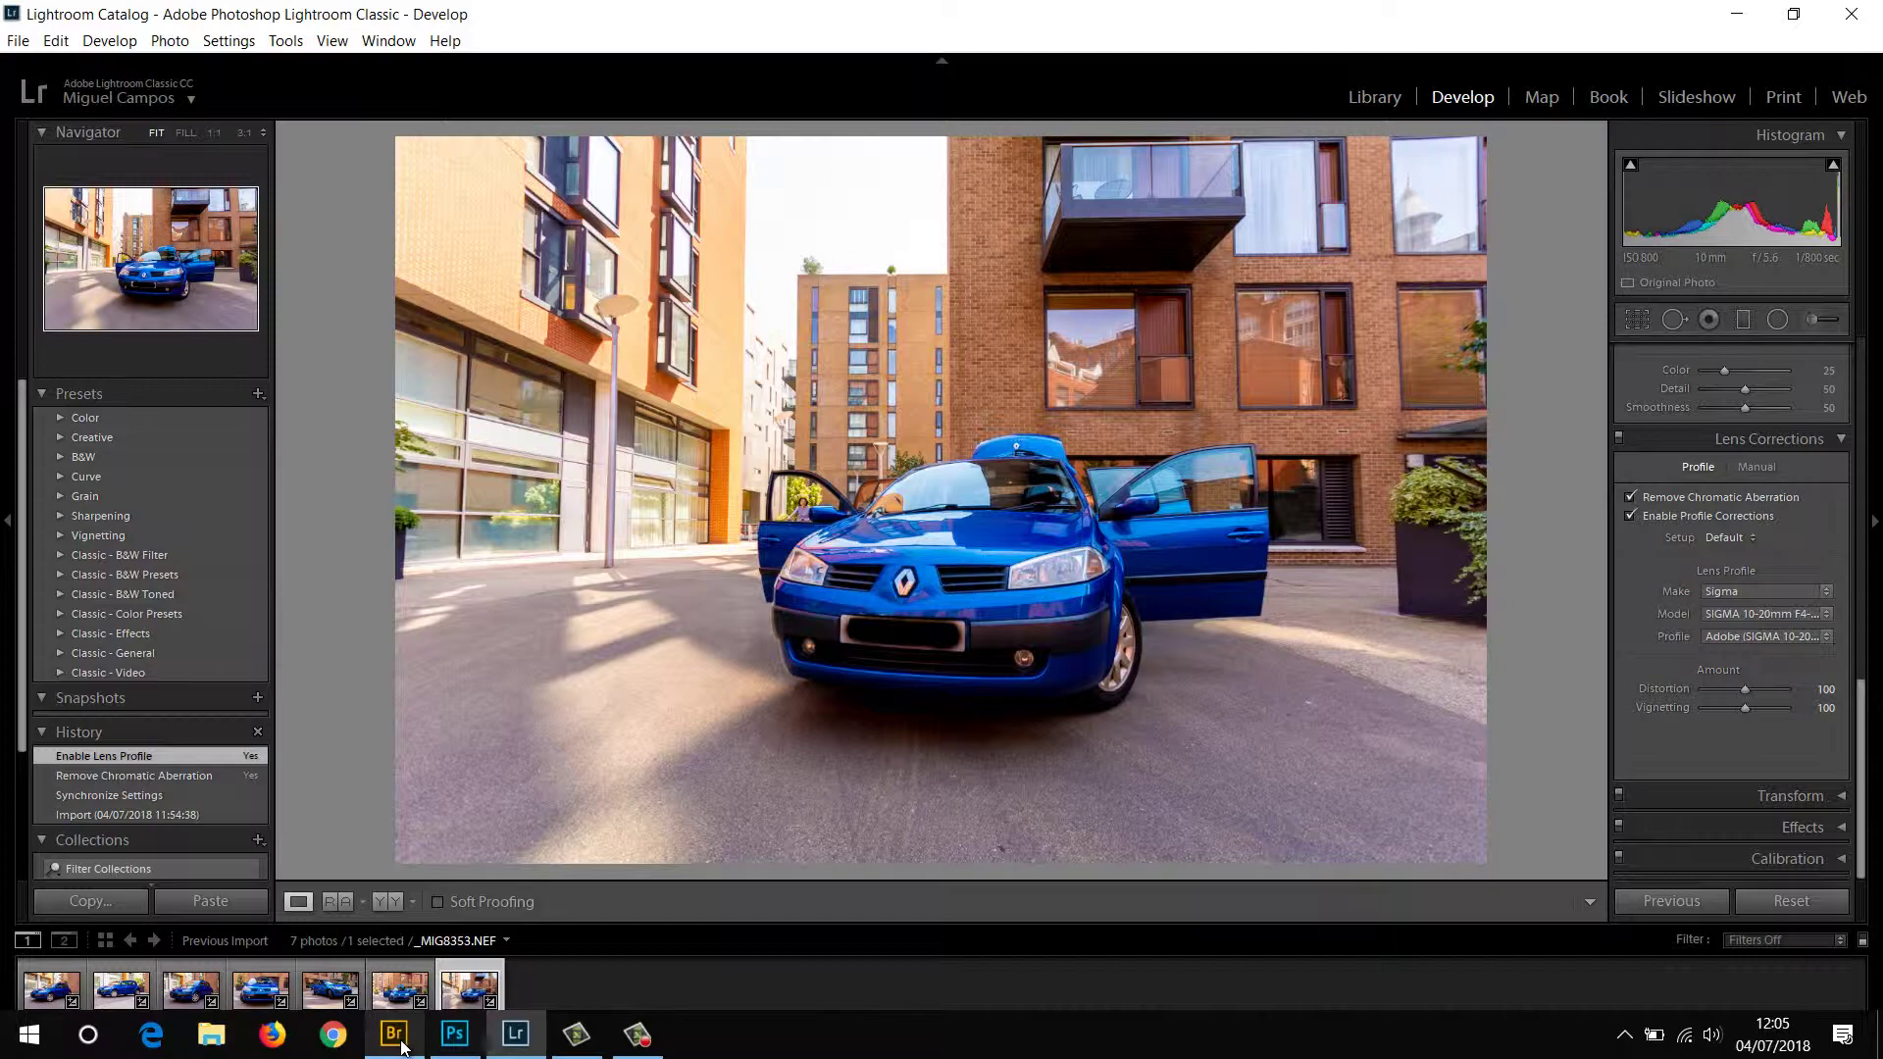
click(402, 1047)
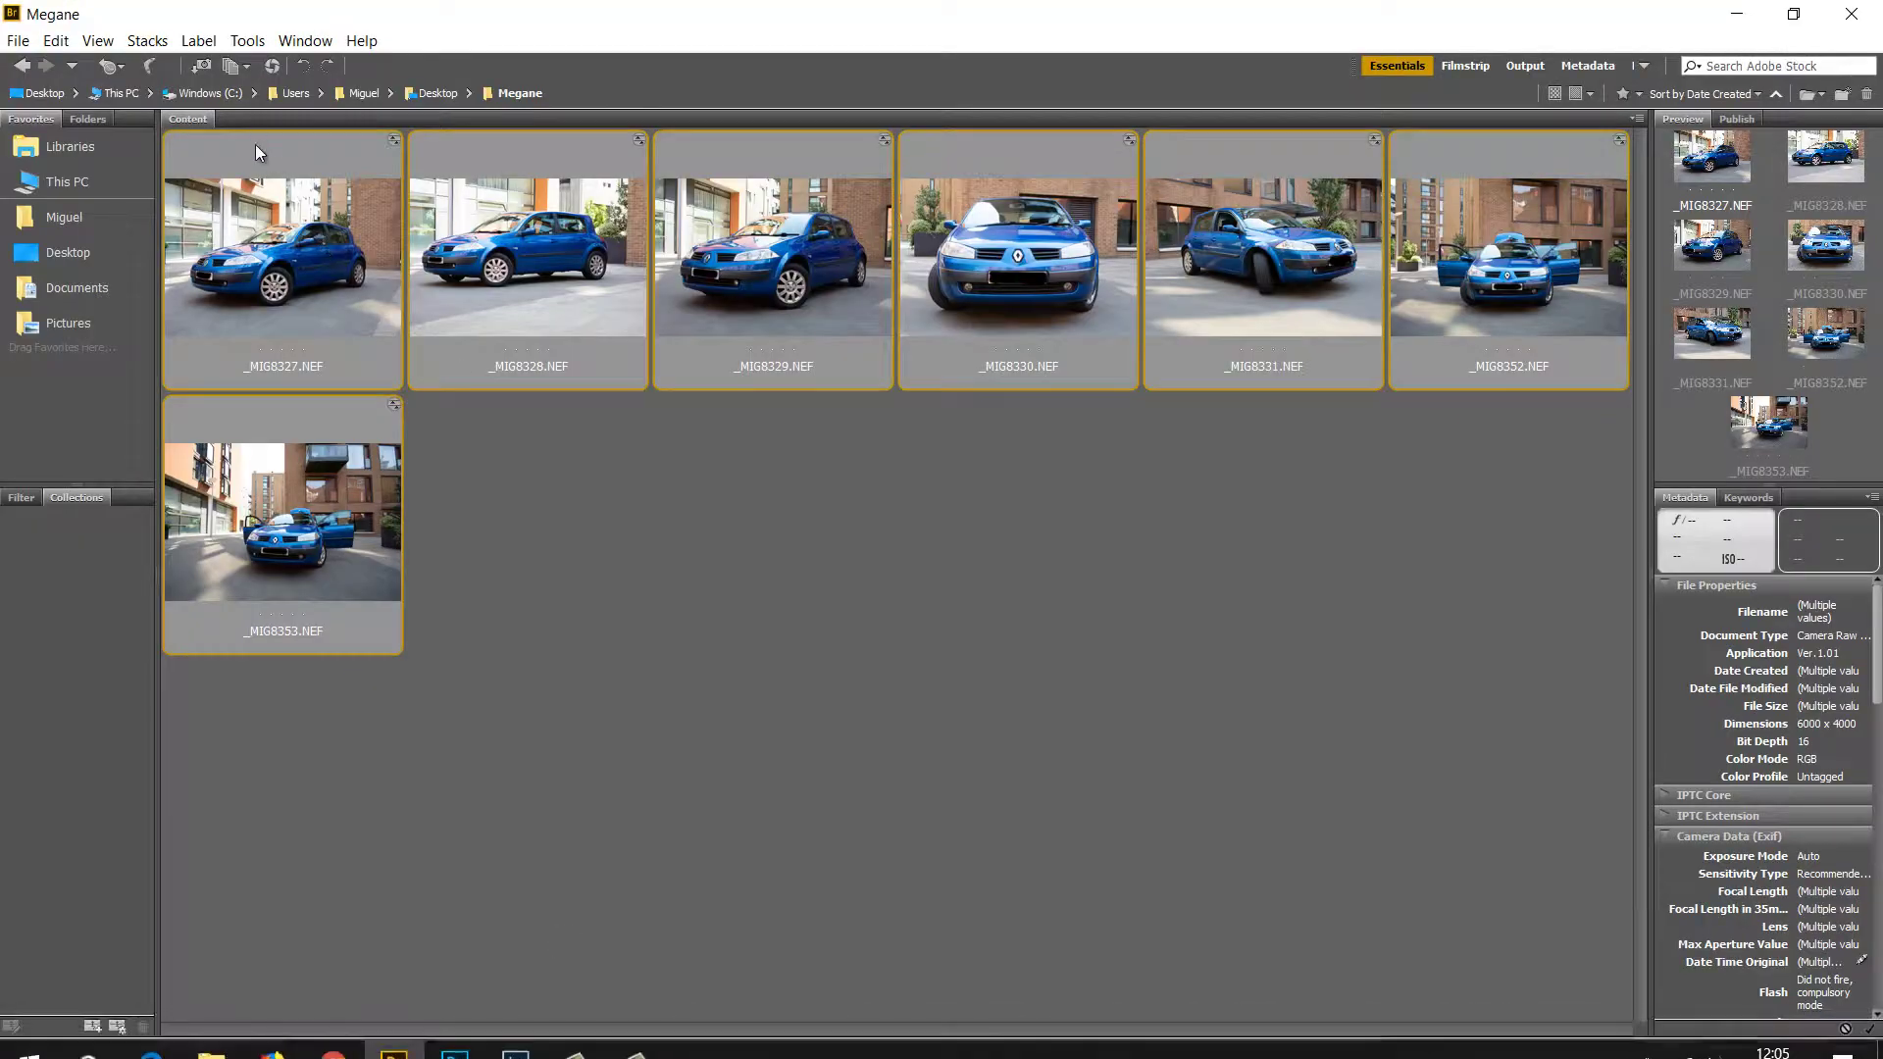
double_click(698, 342)
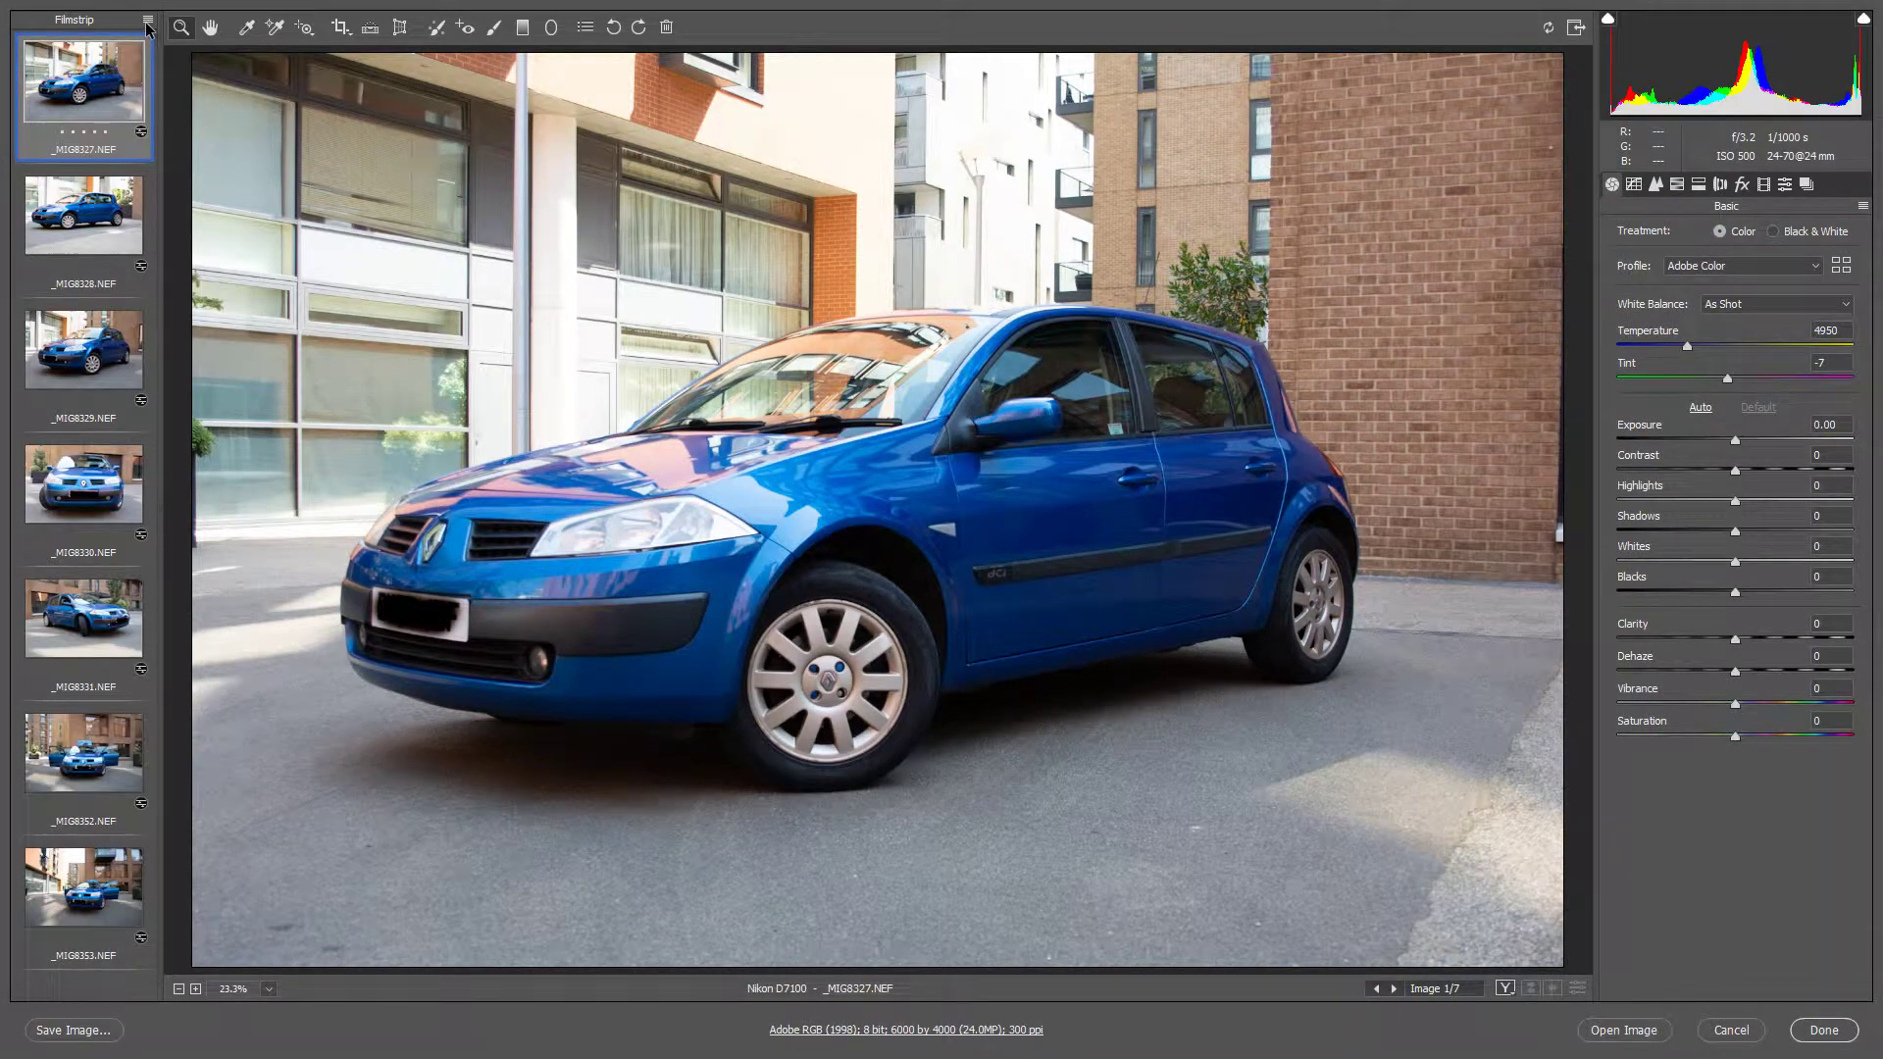
Select all seven photos in the filmstrip and set the JPEG quality in their save options to 8.
click(149, 22)
click(186, 32)
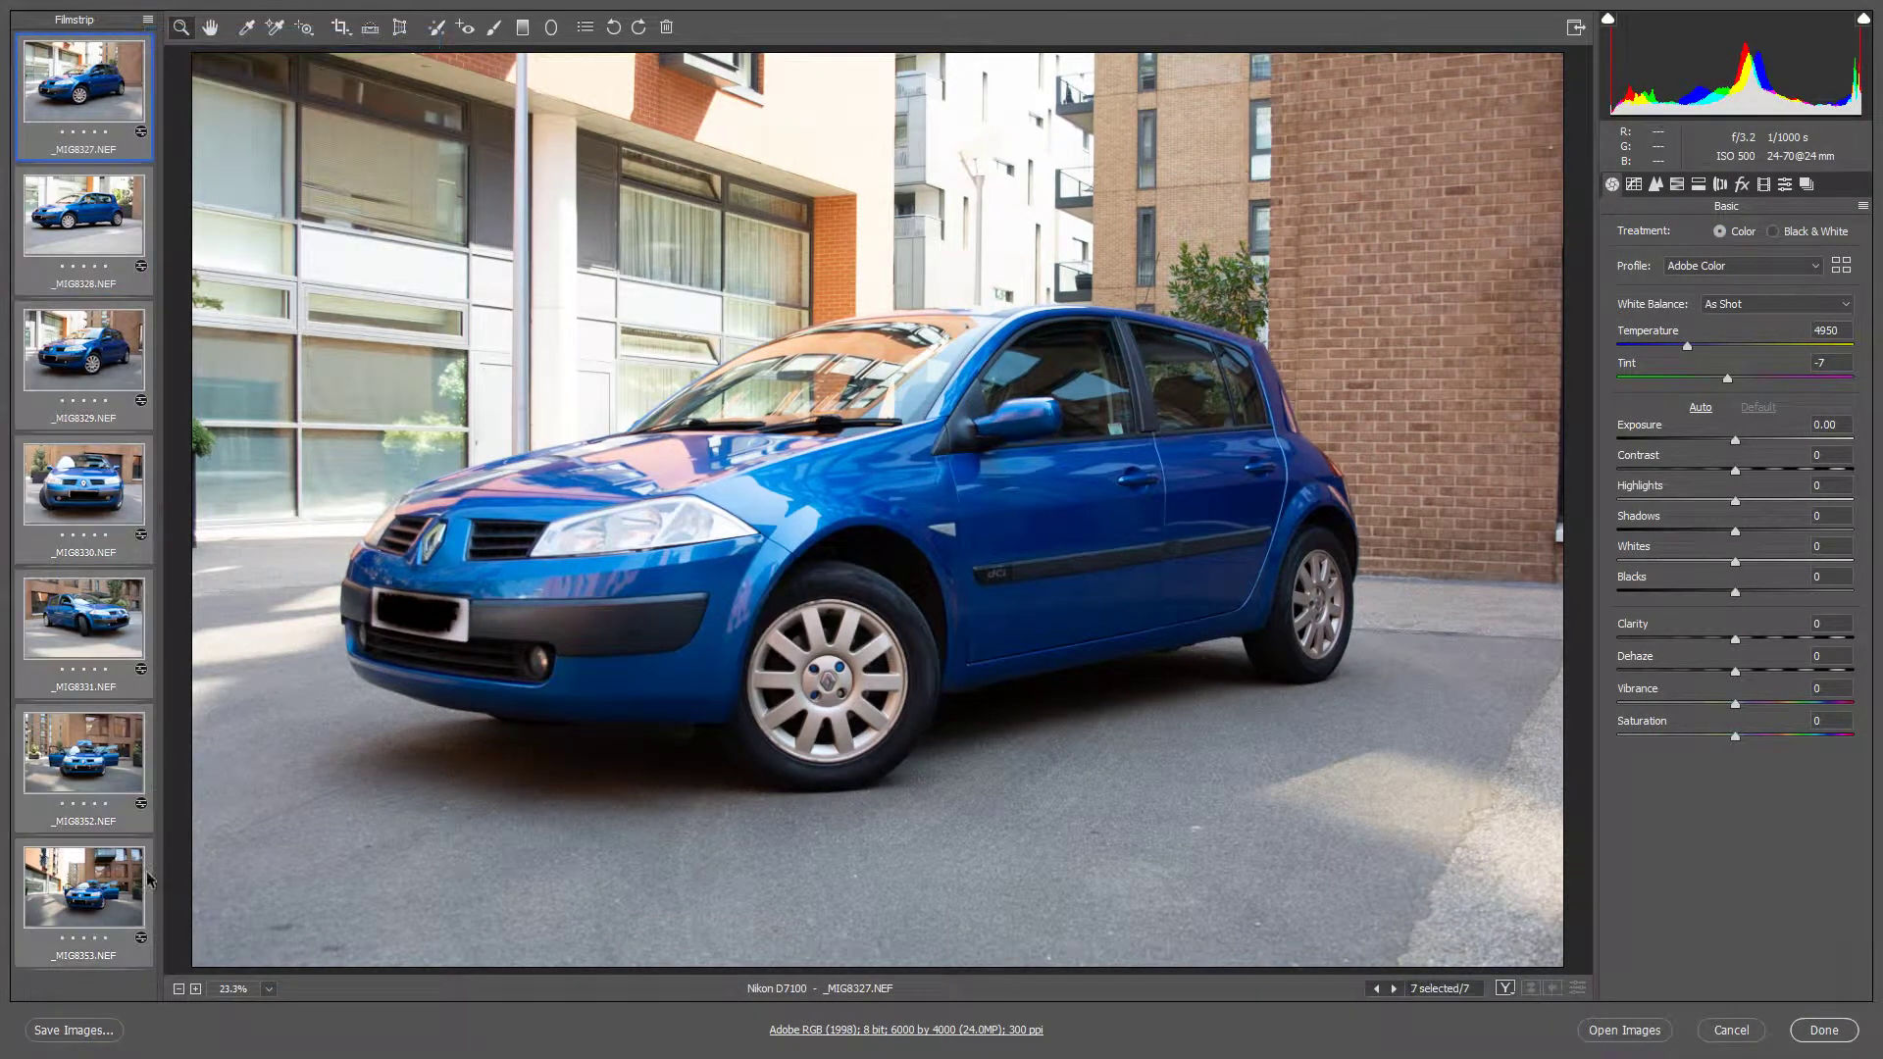
click(74, 1029)
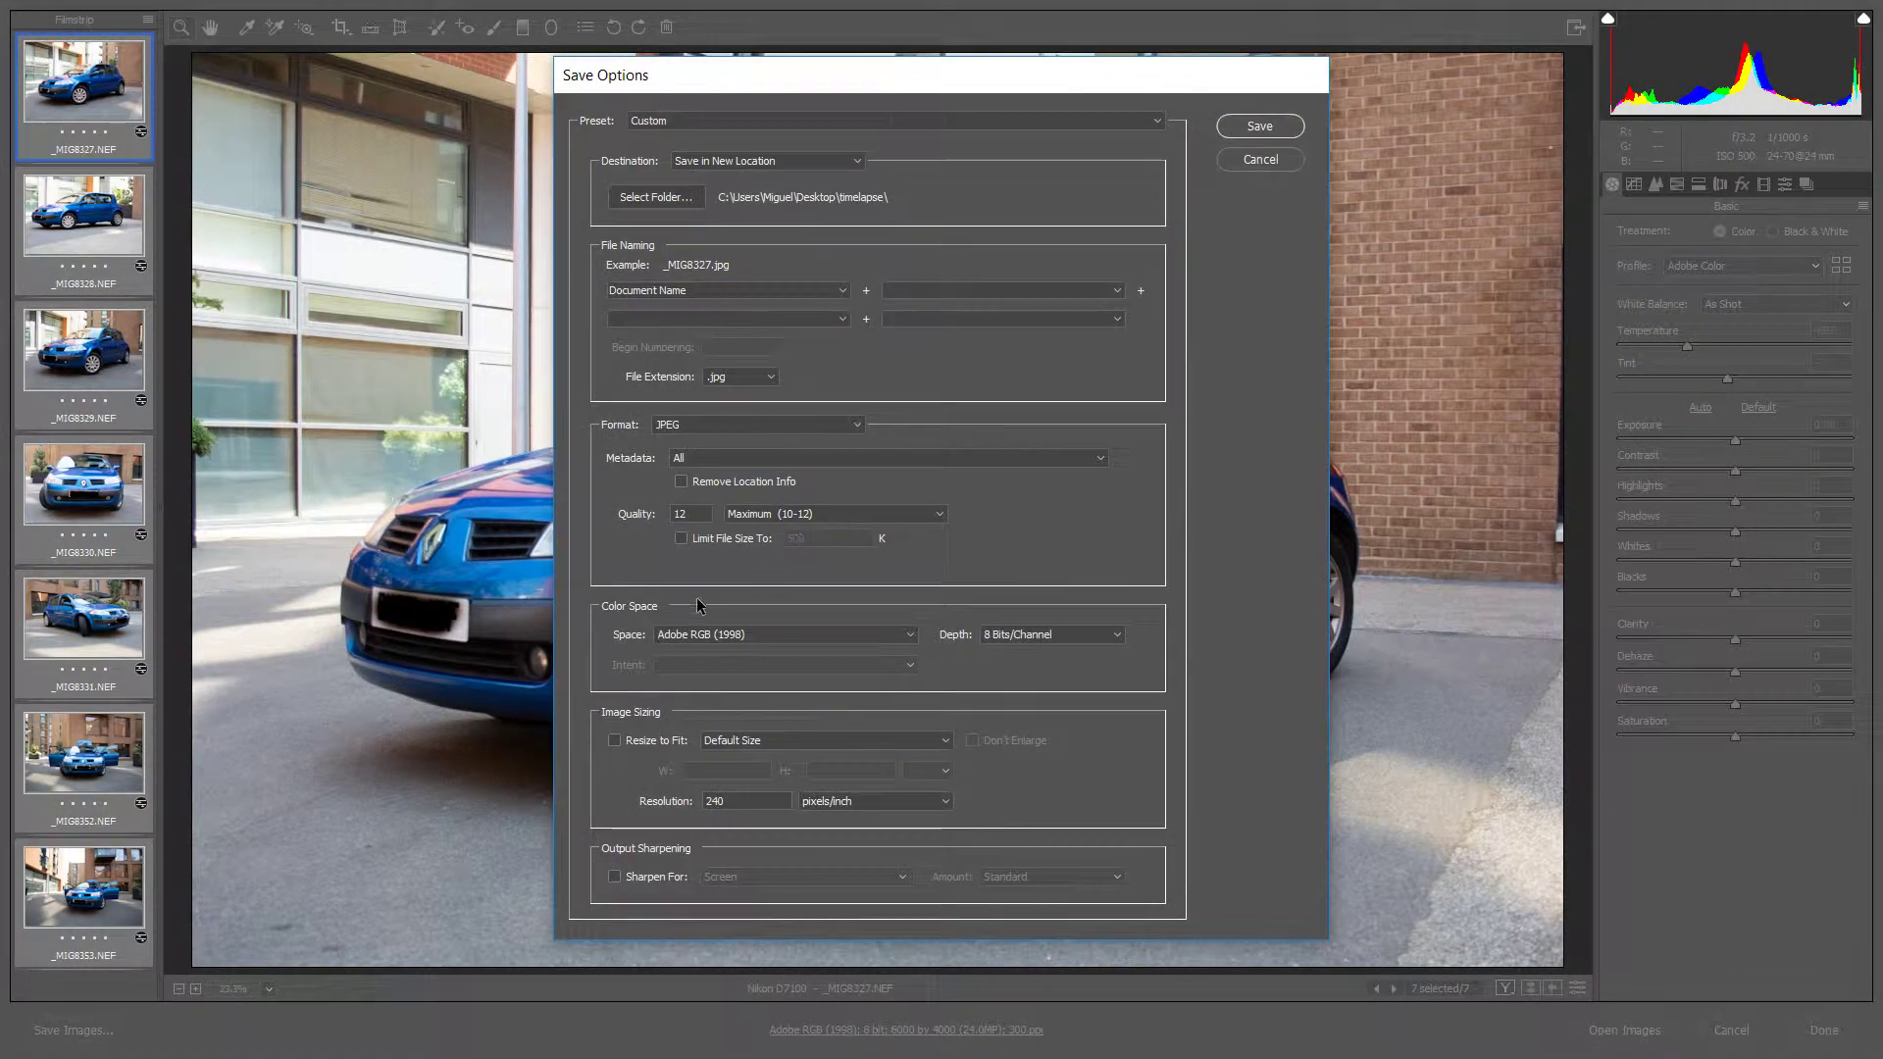
drag(693, 513, 612, 514)
text(8)
Choose the Megane folder on the Desktop as the save destination.
click(655, 196)
click(840, 150)
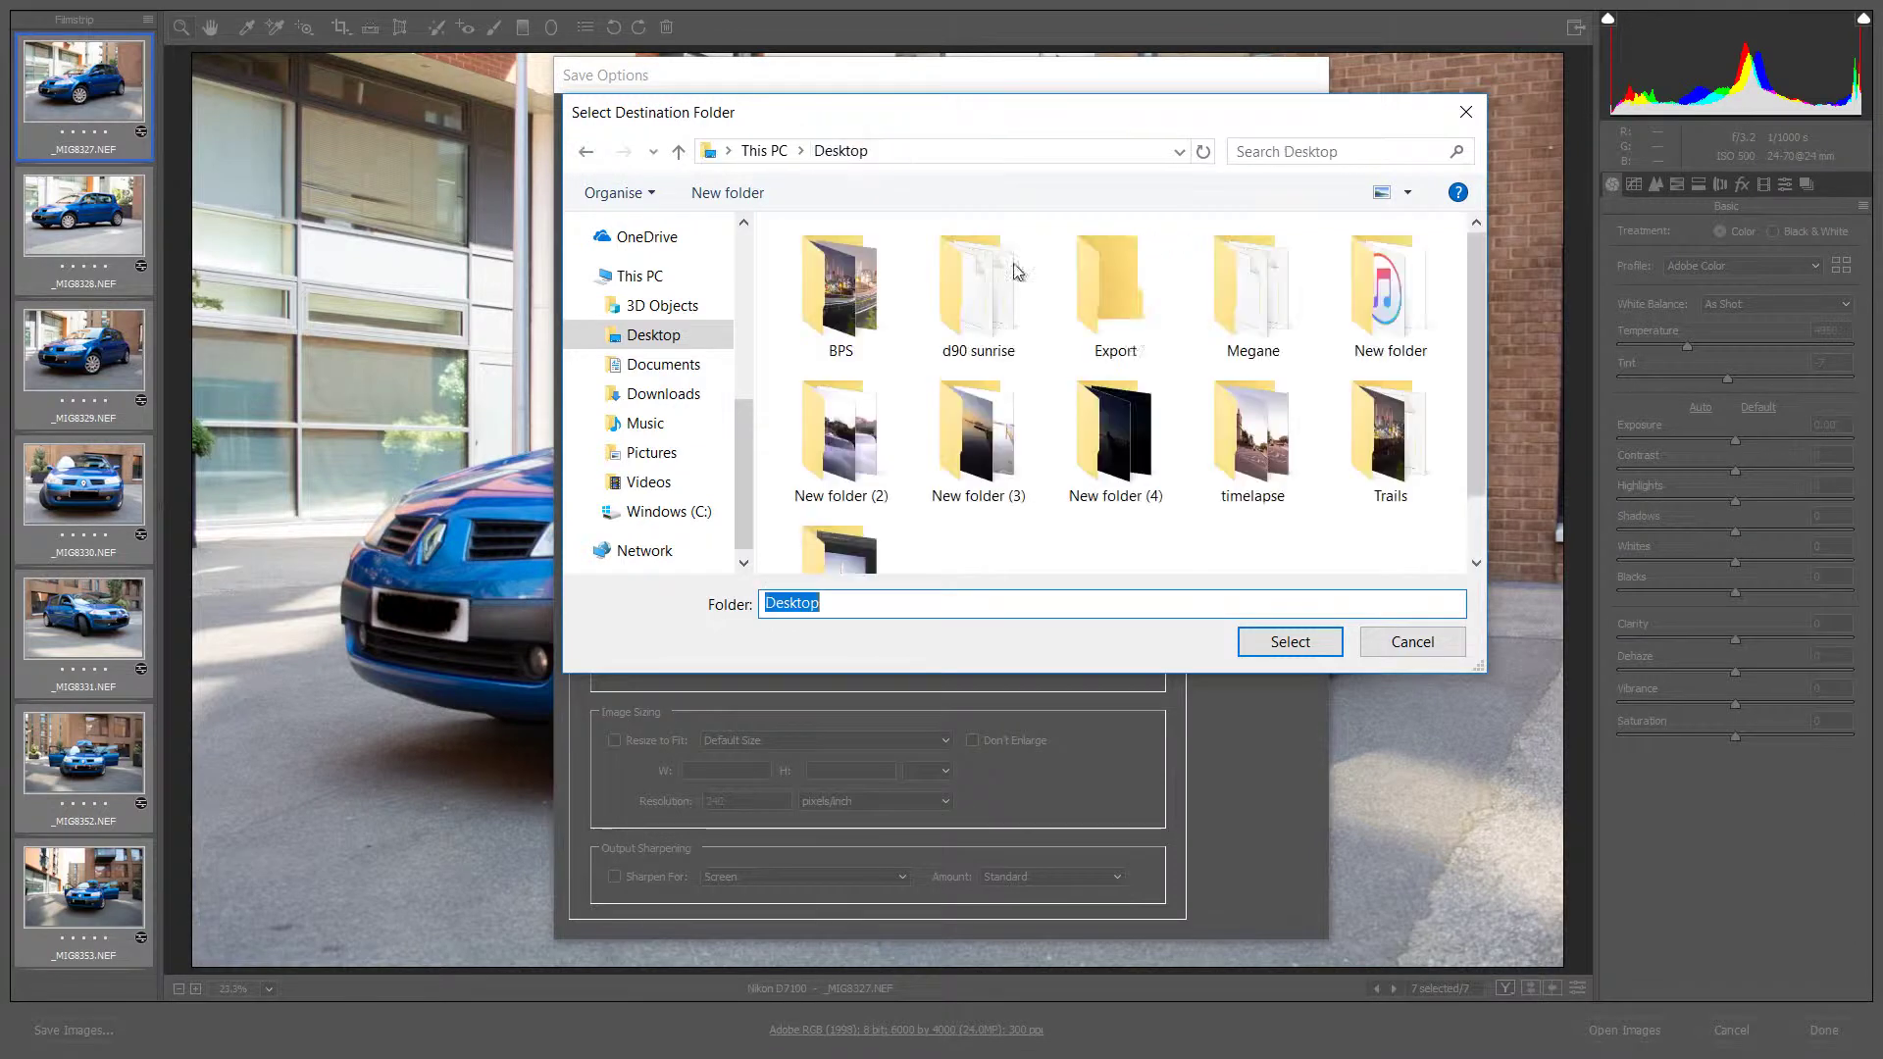
click(1265, 297)
double_click(1265, 297)
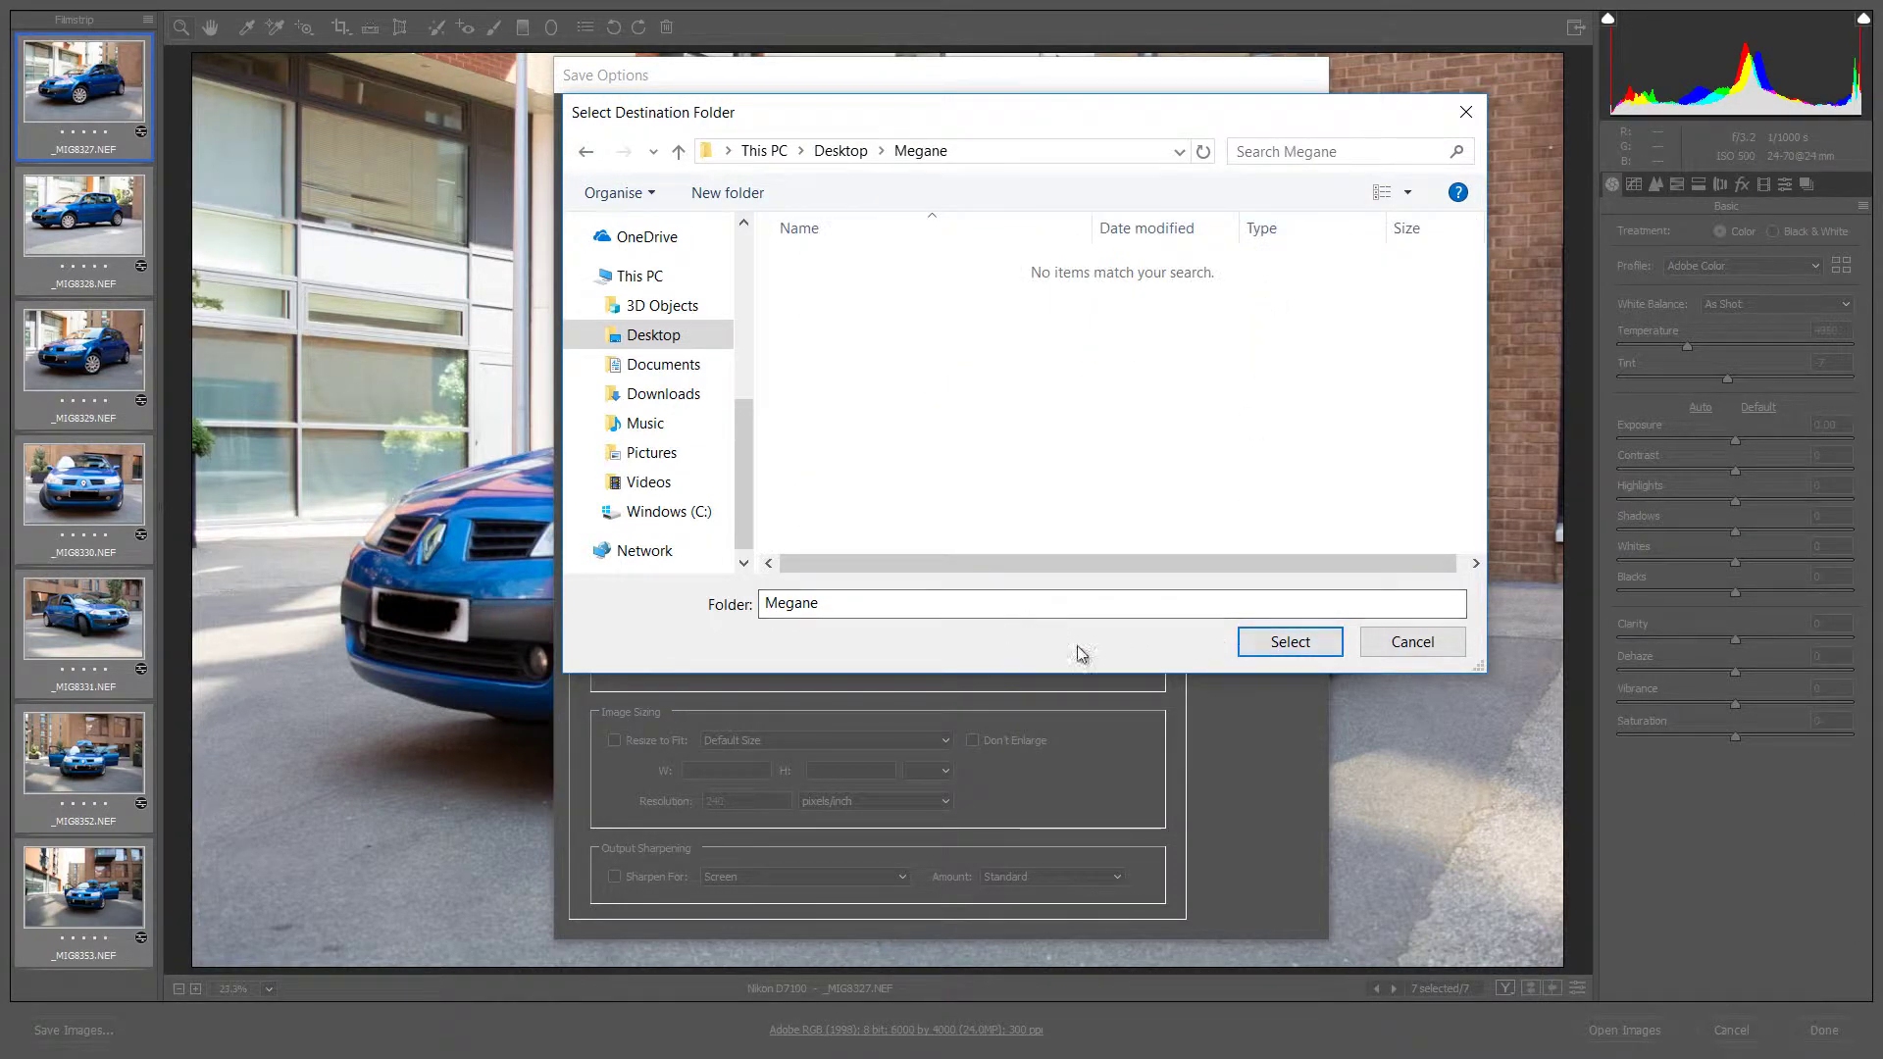
click(1290, 644)
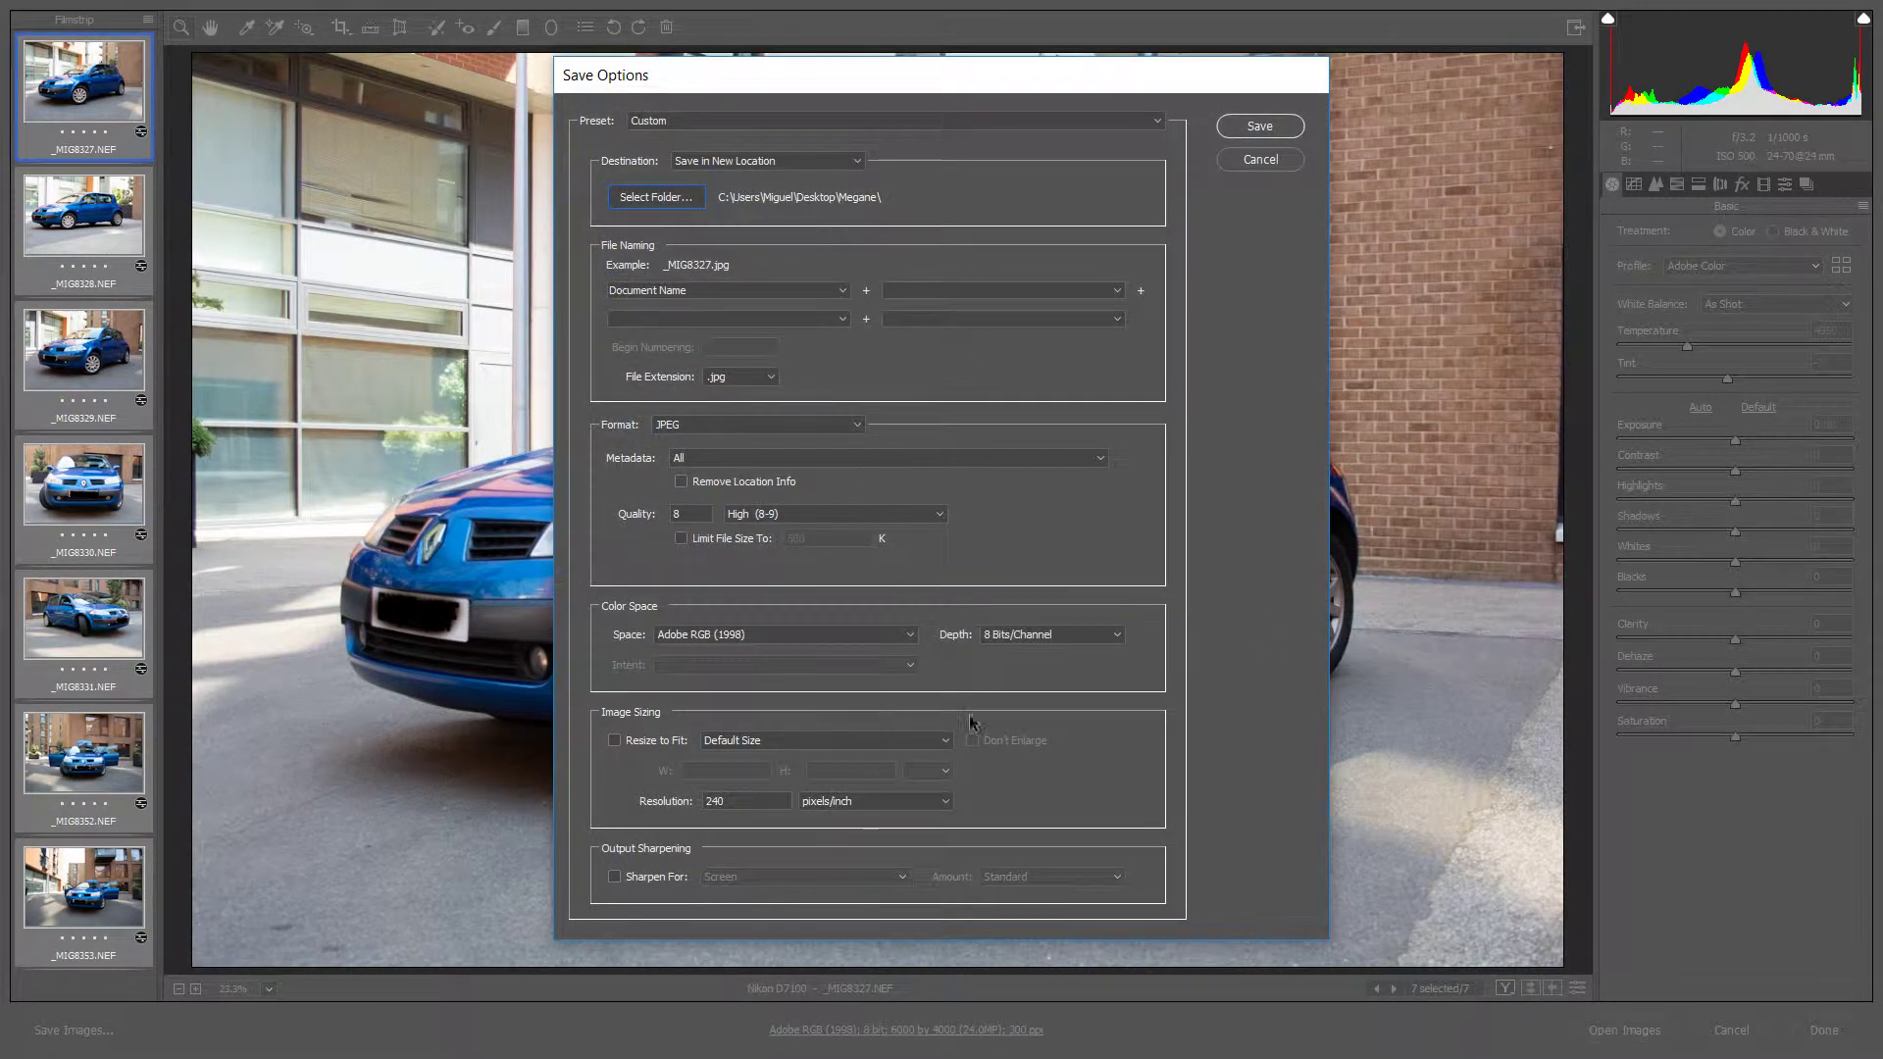
Save the seven photos as JPEGs and finish the Camera Raw session.
click(1260, 127)
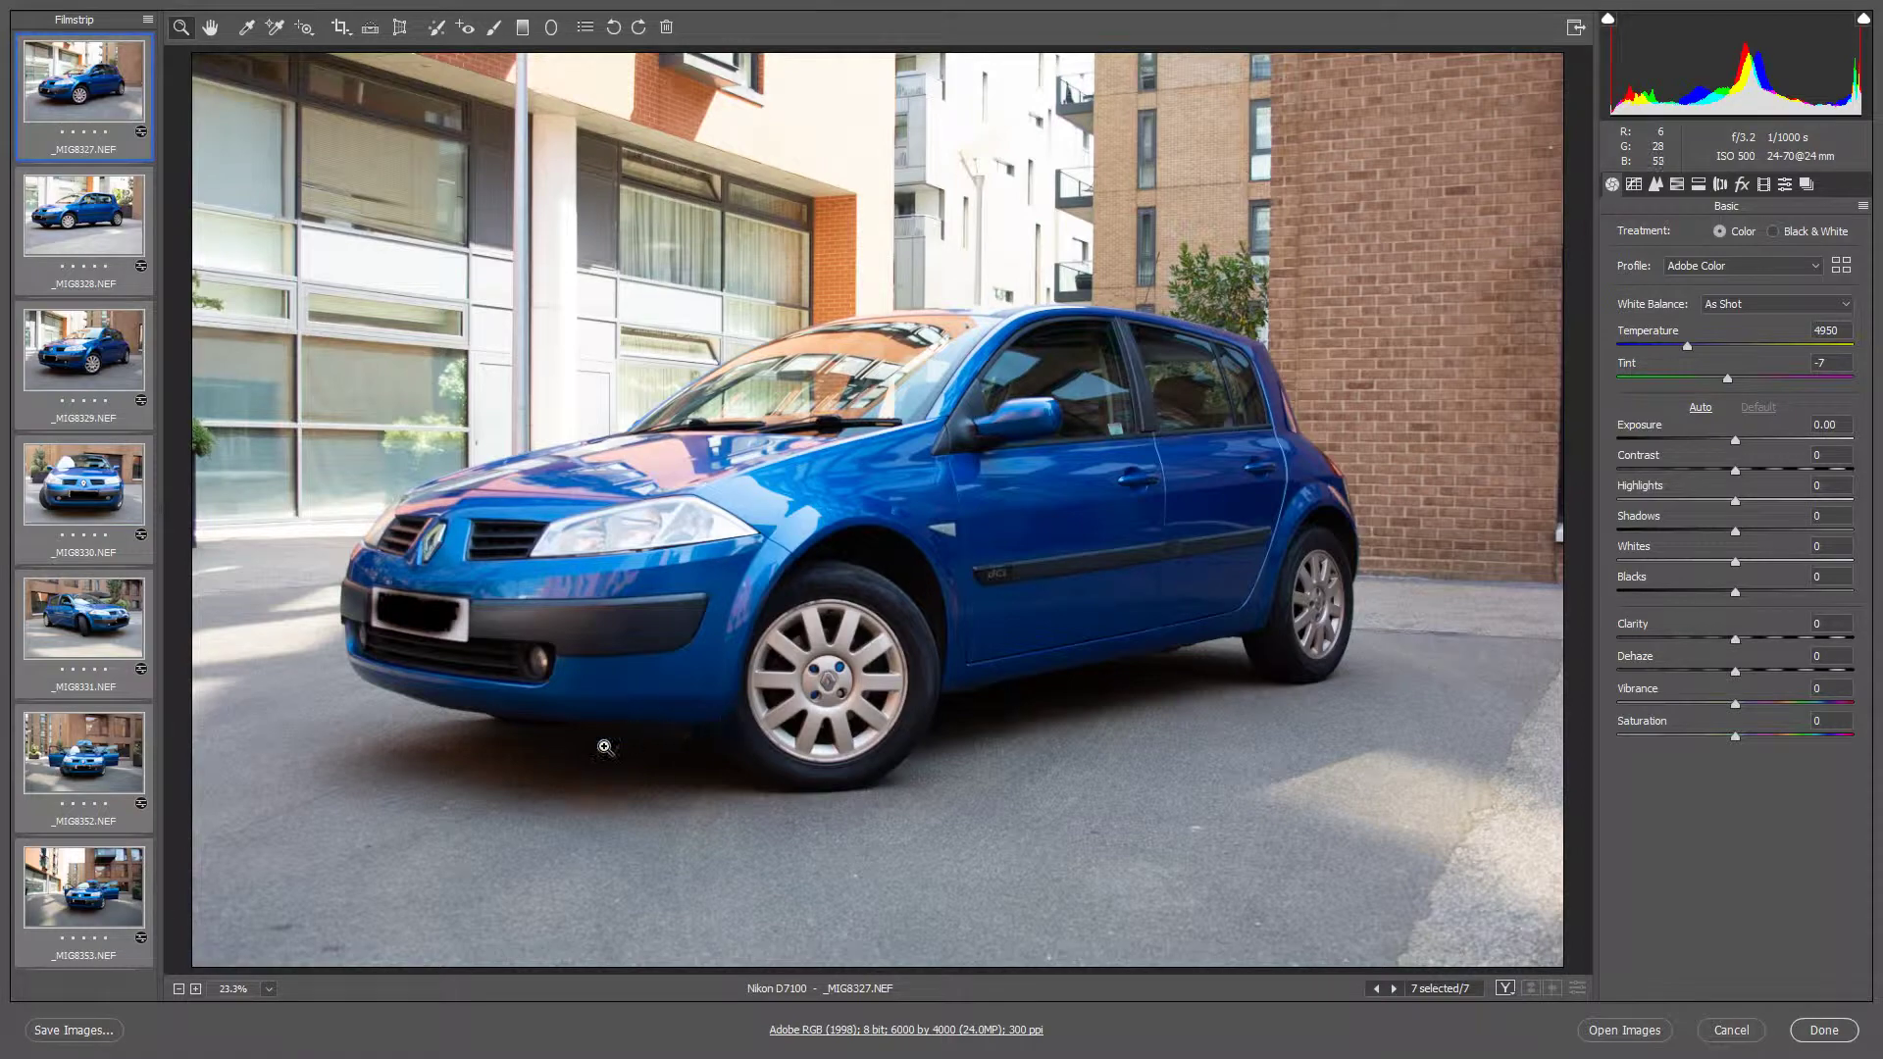
click(1824, 1030)
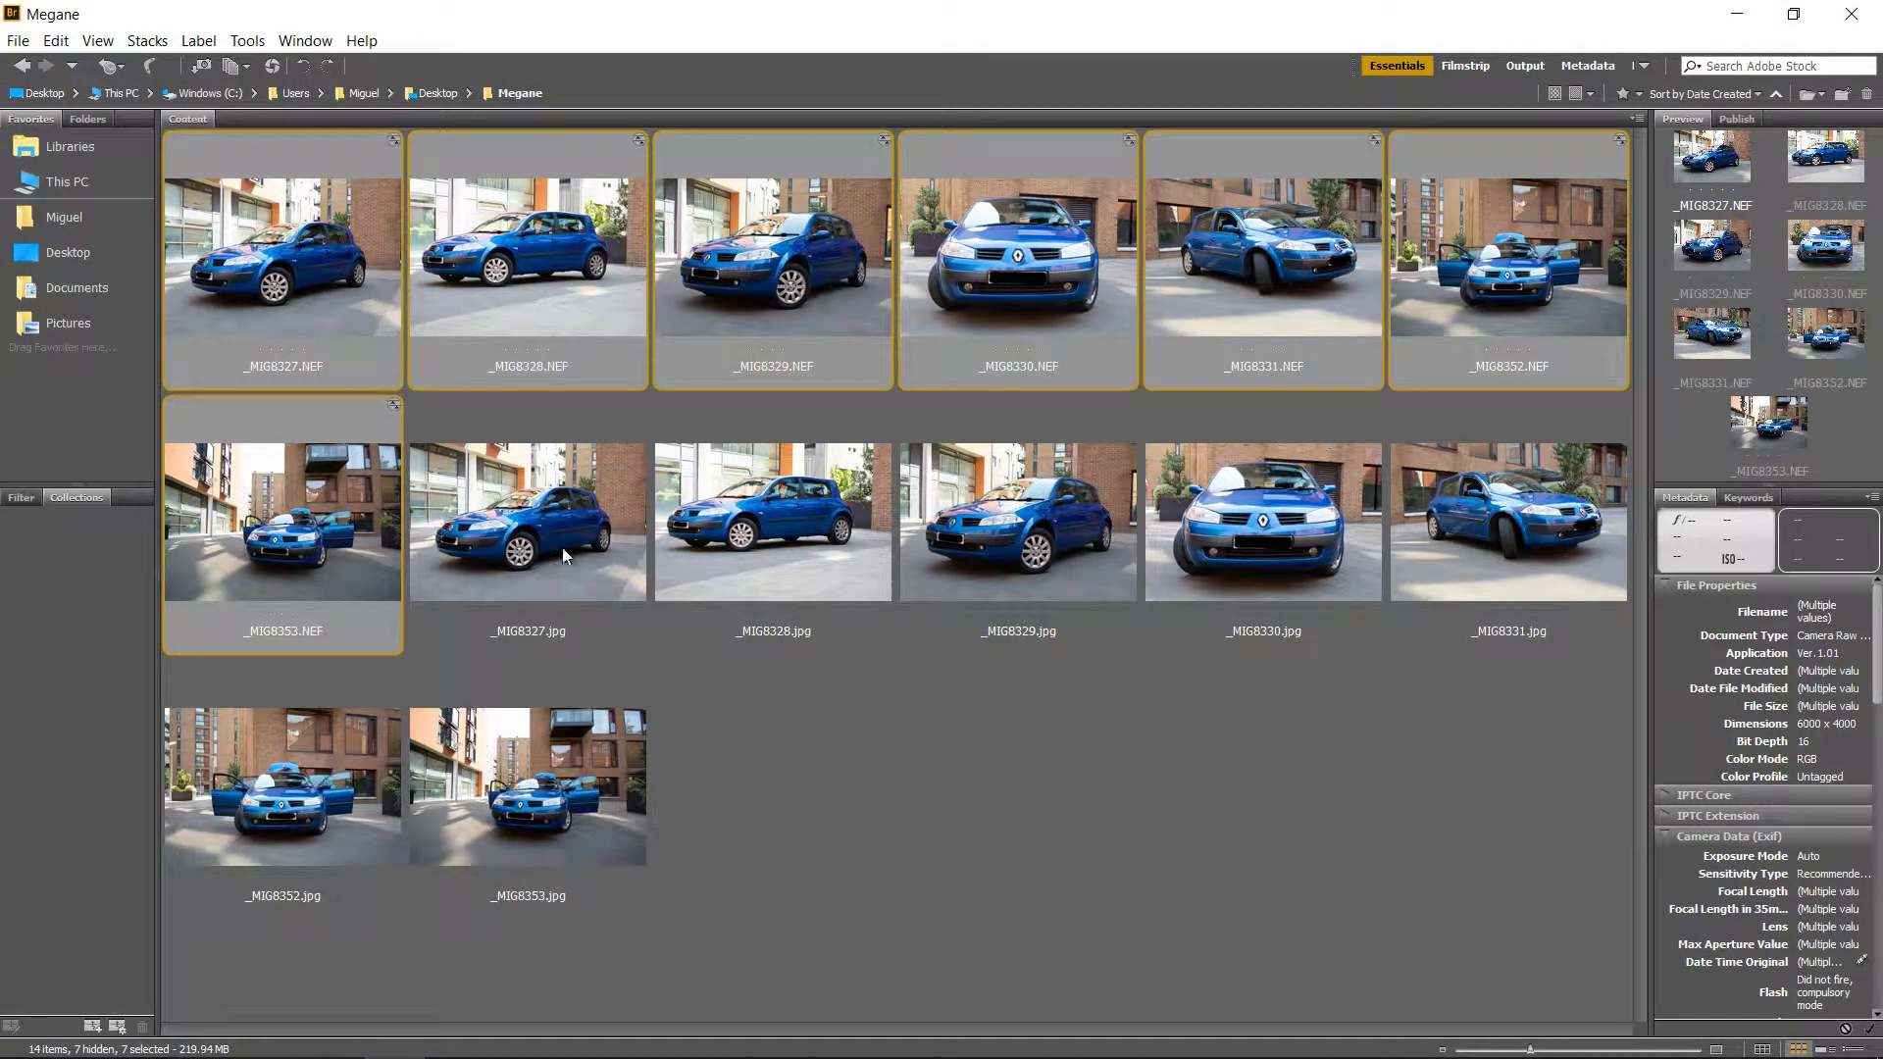
click(563, 556)
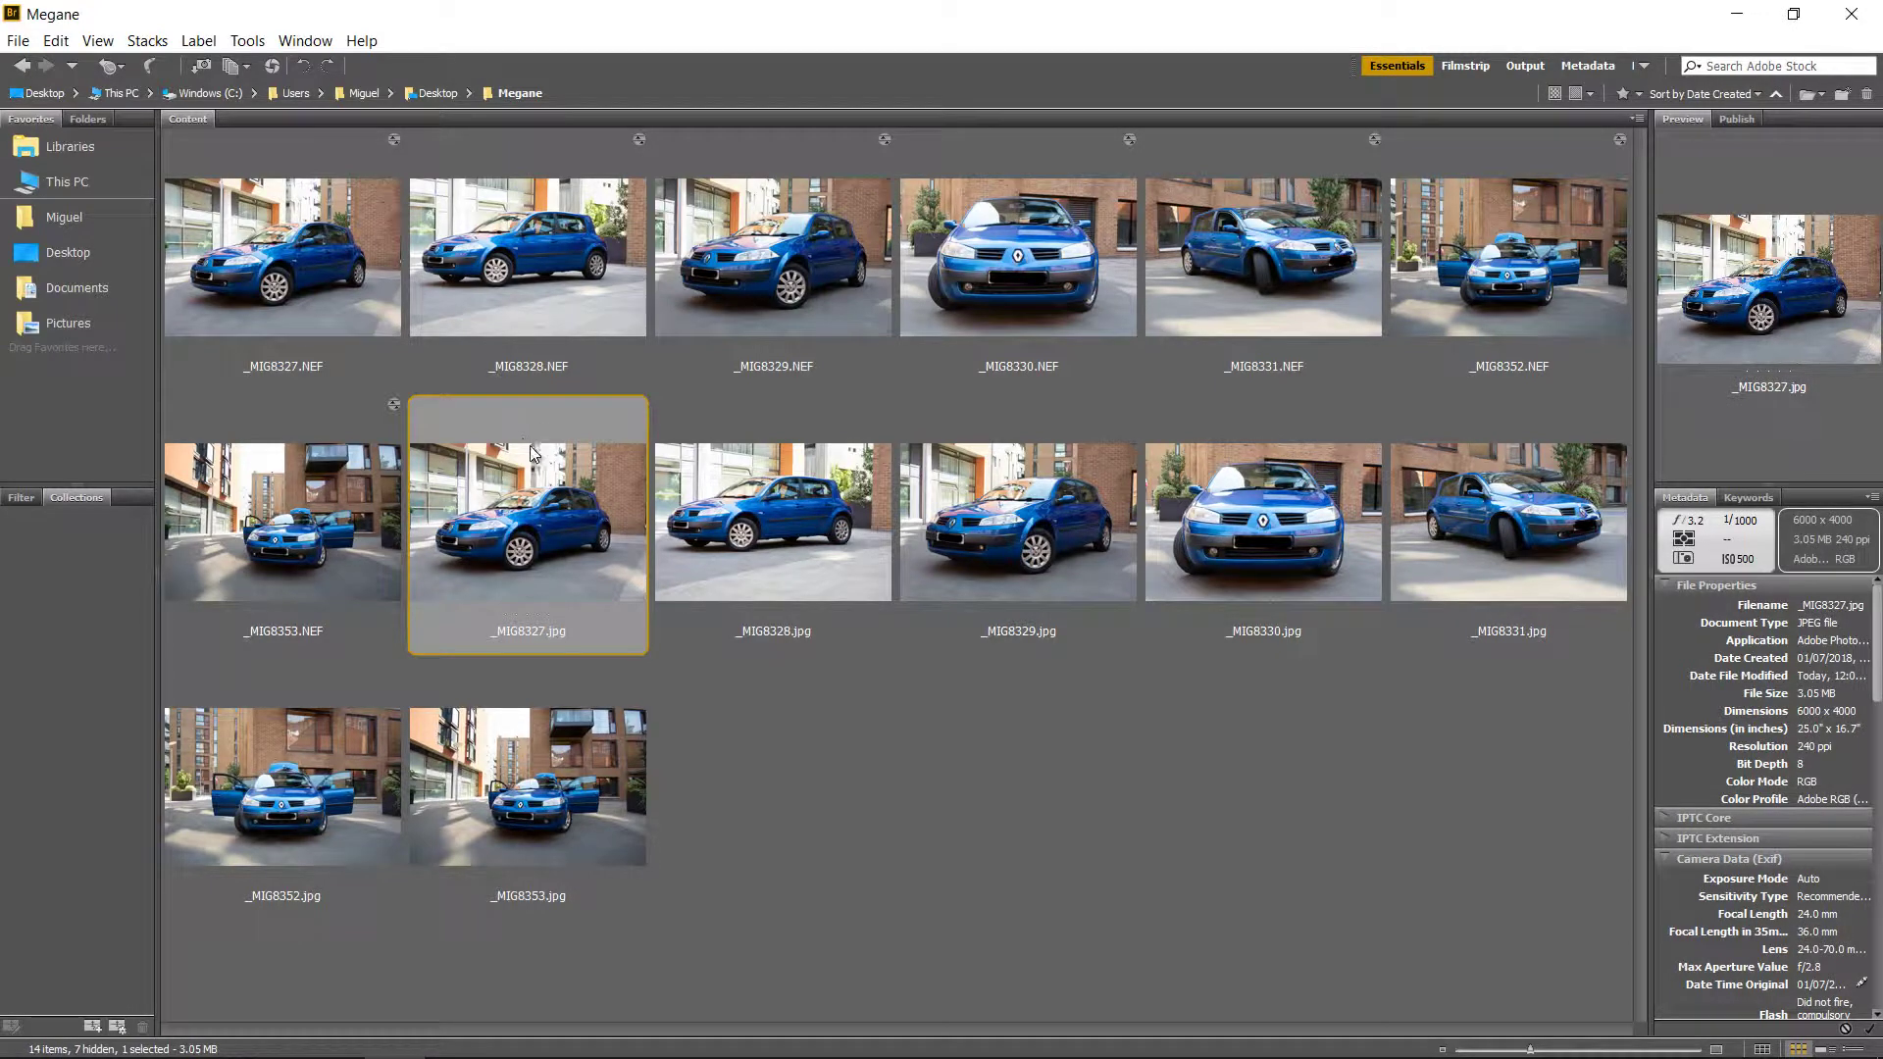
key(ctrl+a)
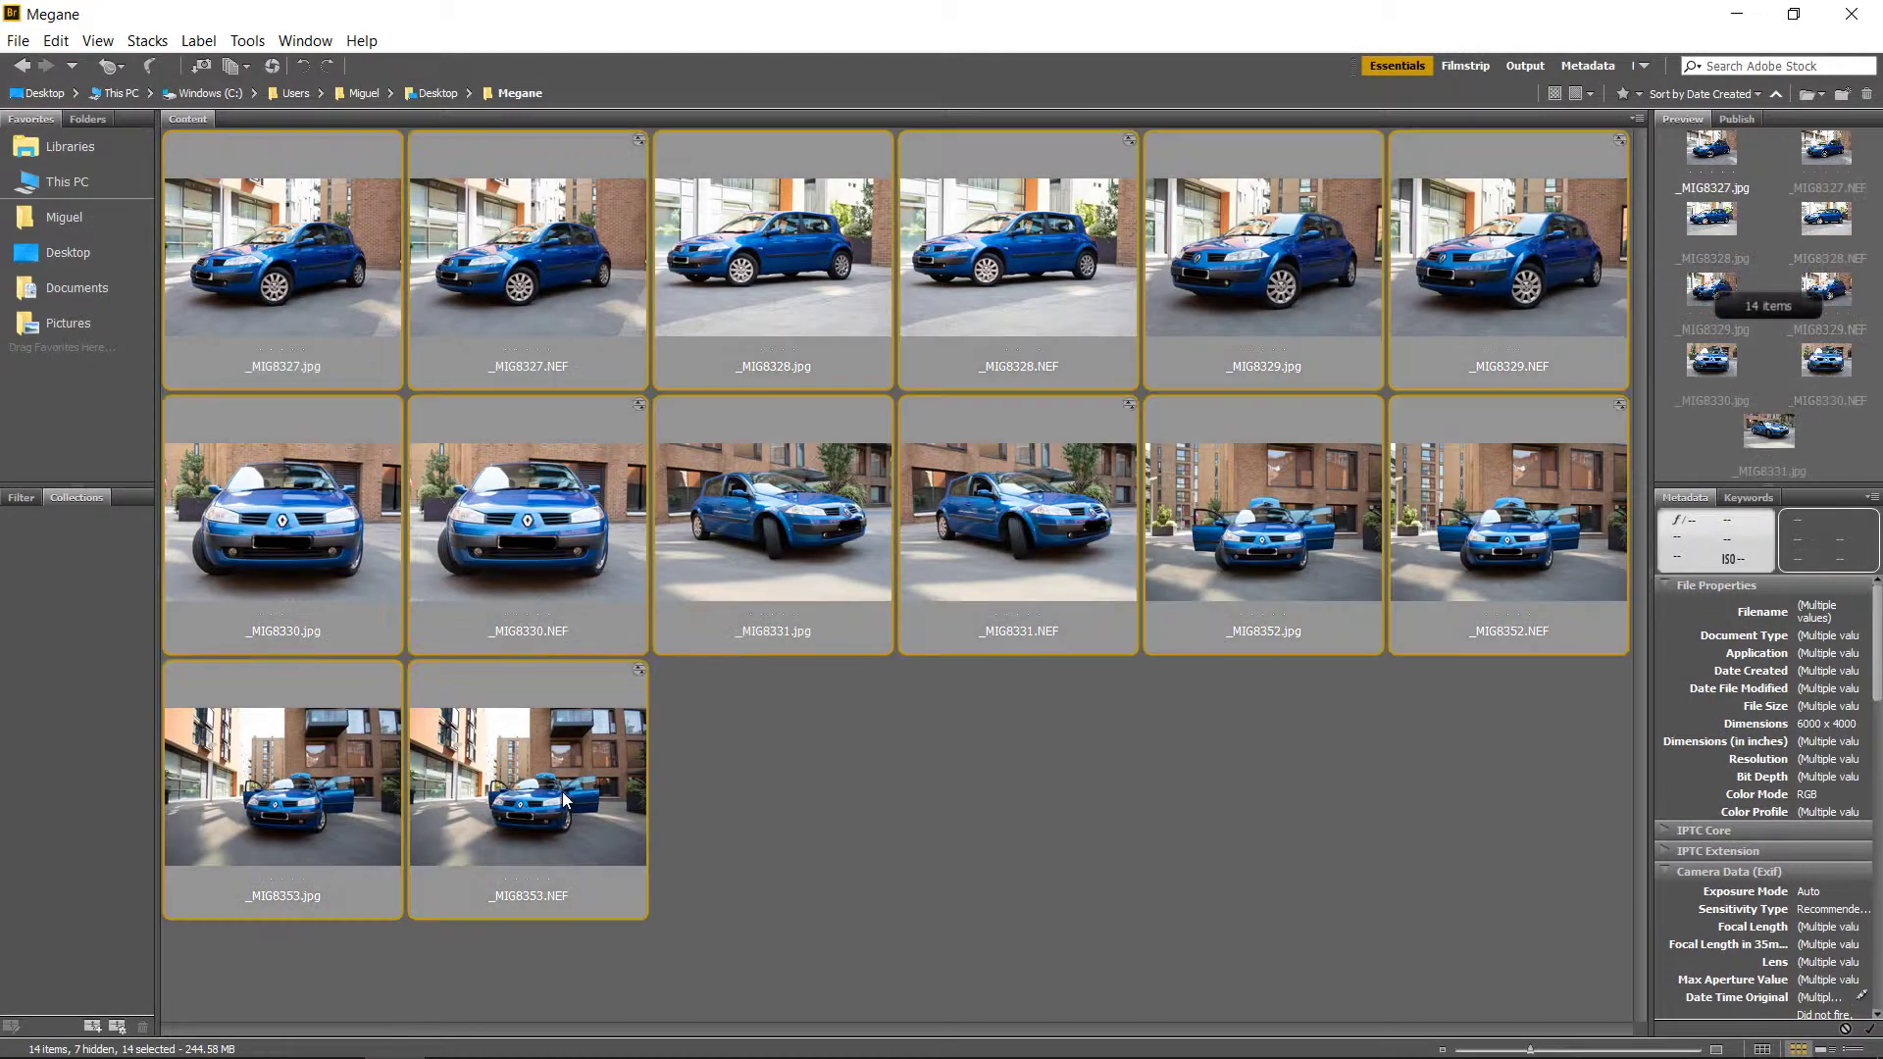
click(817, 893)
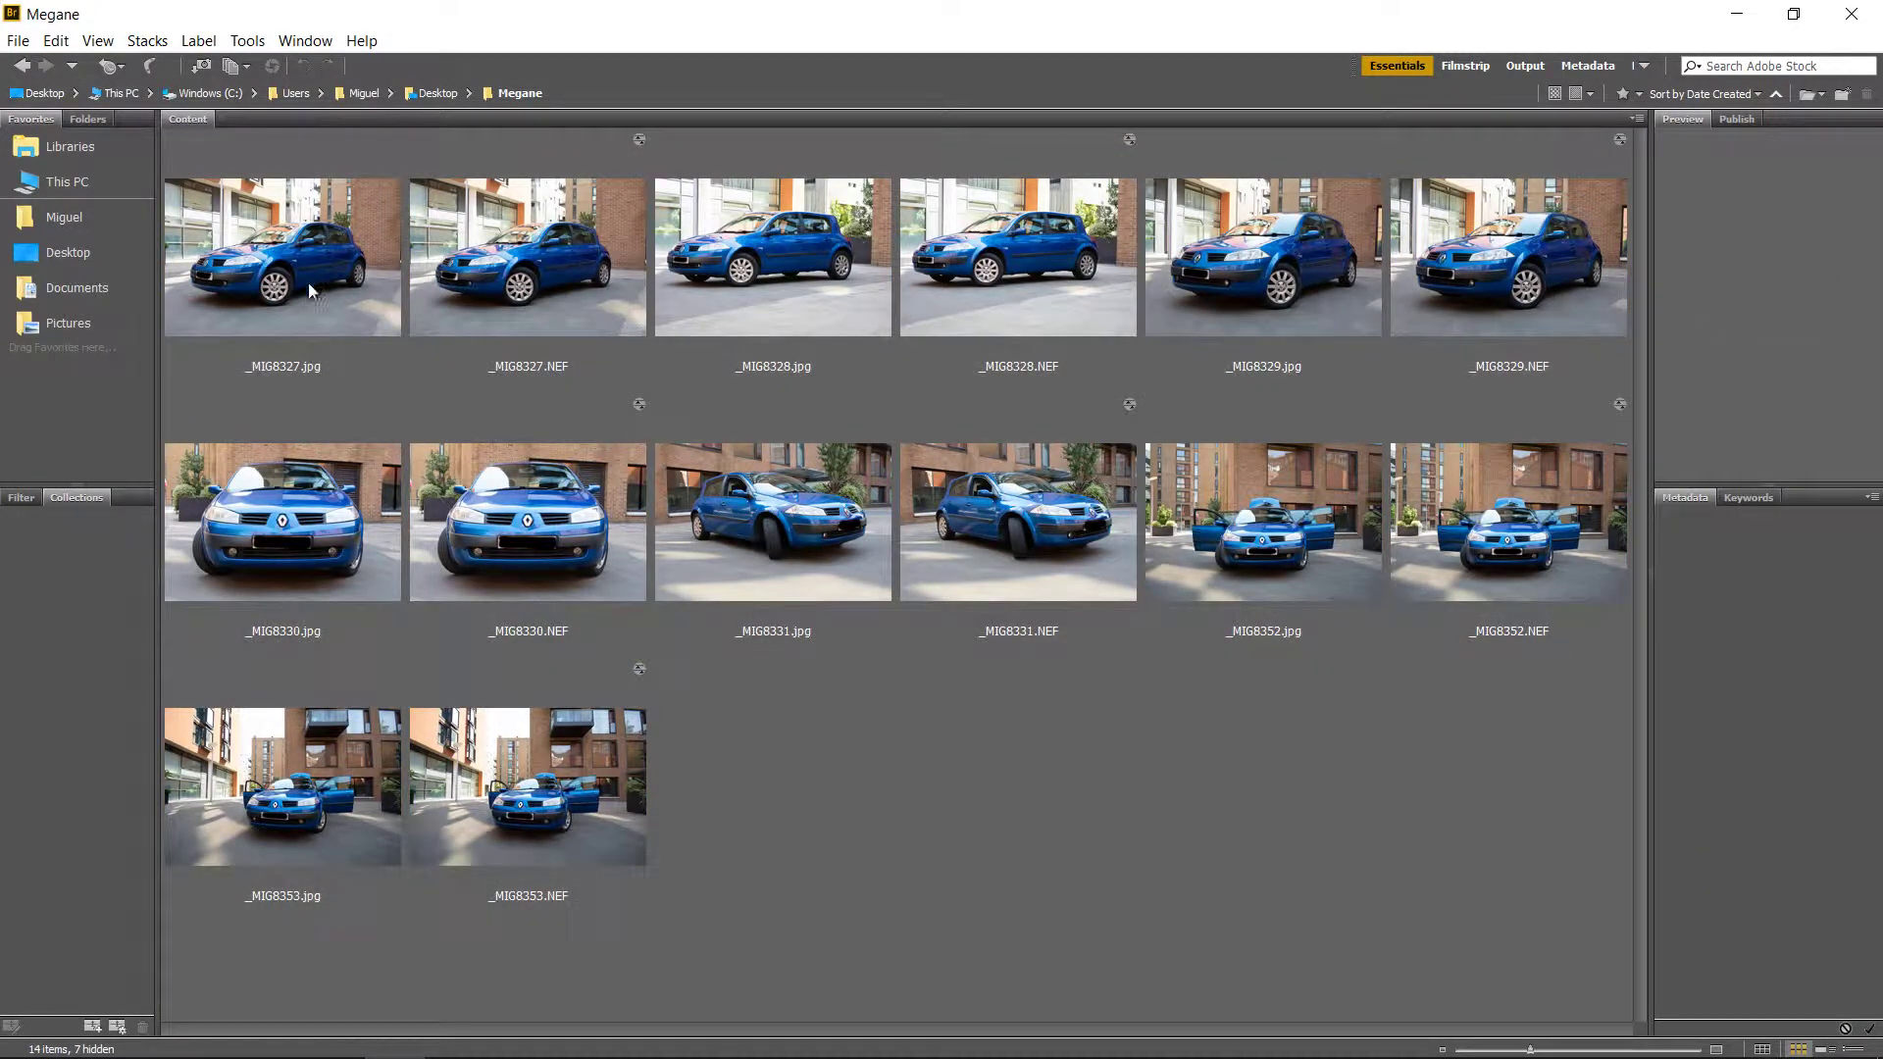
Select the seven JPEG versions of the Megane photos, from _MIG8327.jpg through _MIG8353.jpg, leaving out the NEF files.
click(308, 282)
ctrl+click(822, 282)
ctrl+click(1280, 286)
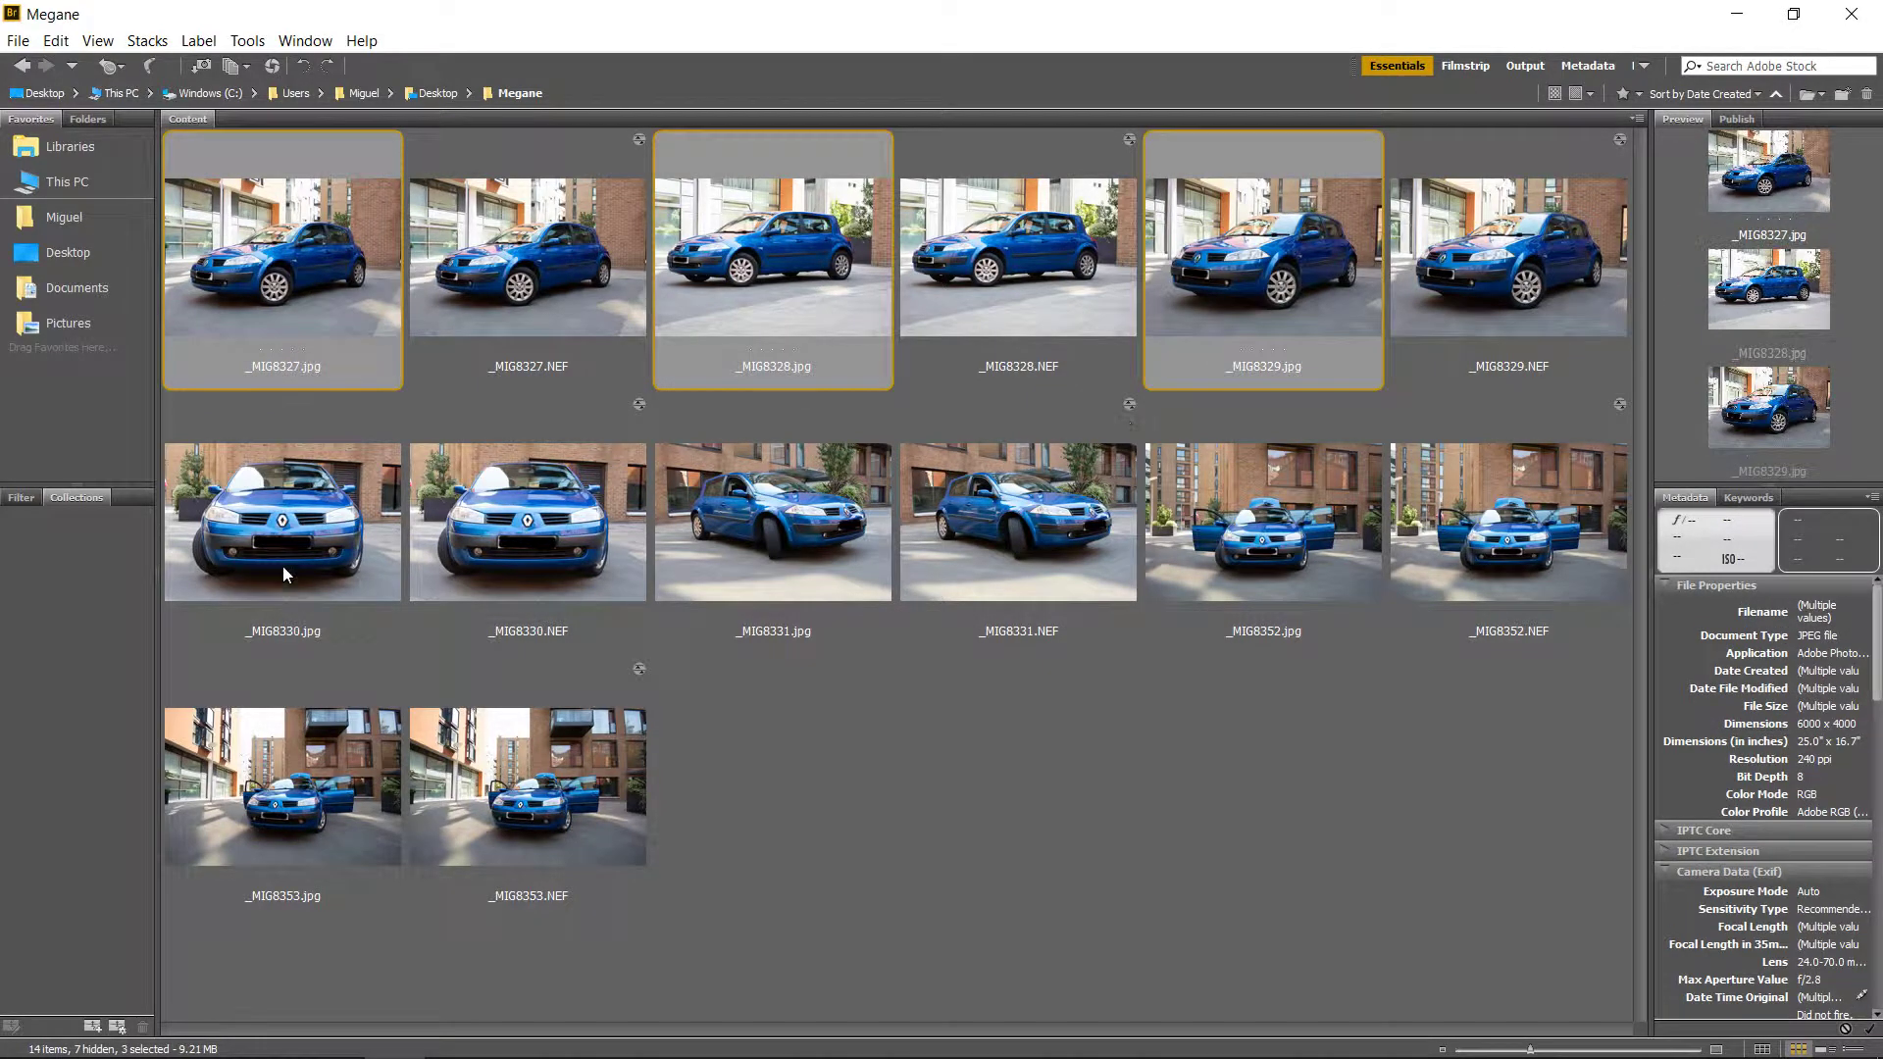
ctrl+click(266, 553)
ctrl+click(761, 538)
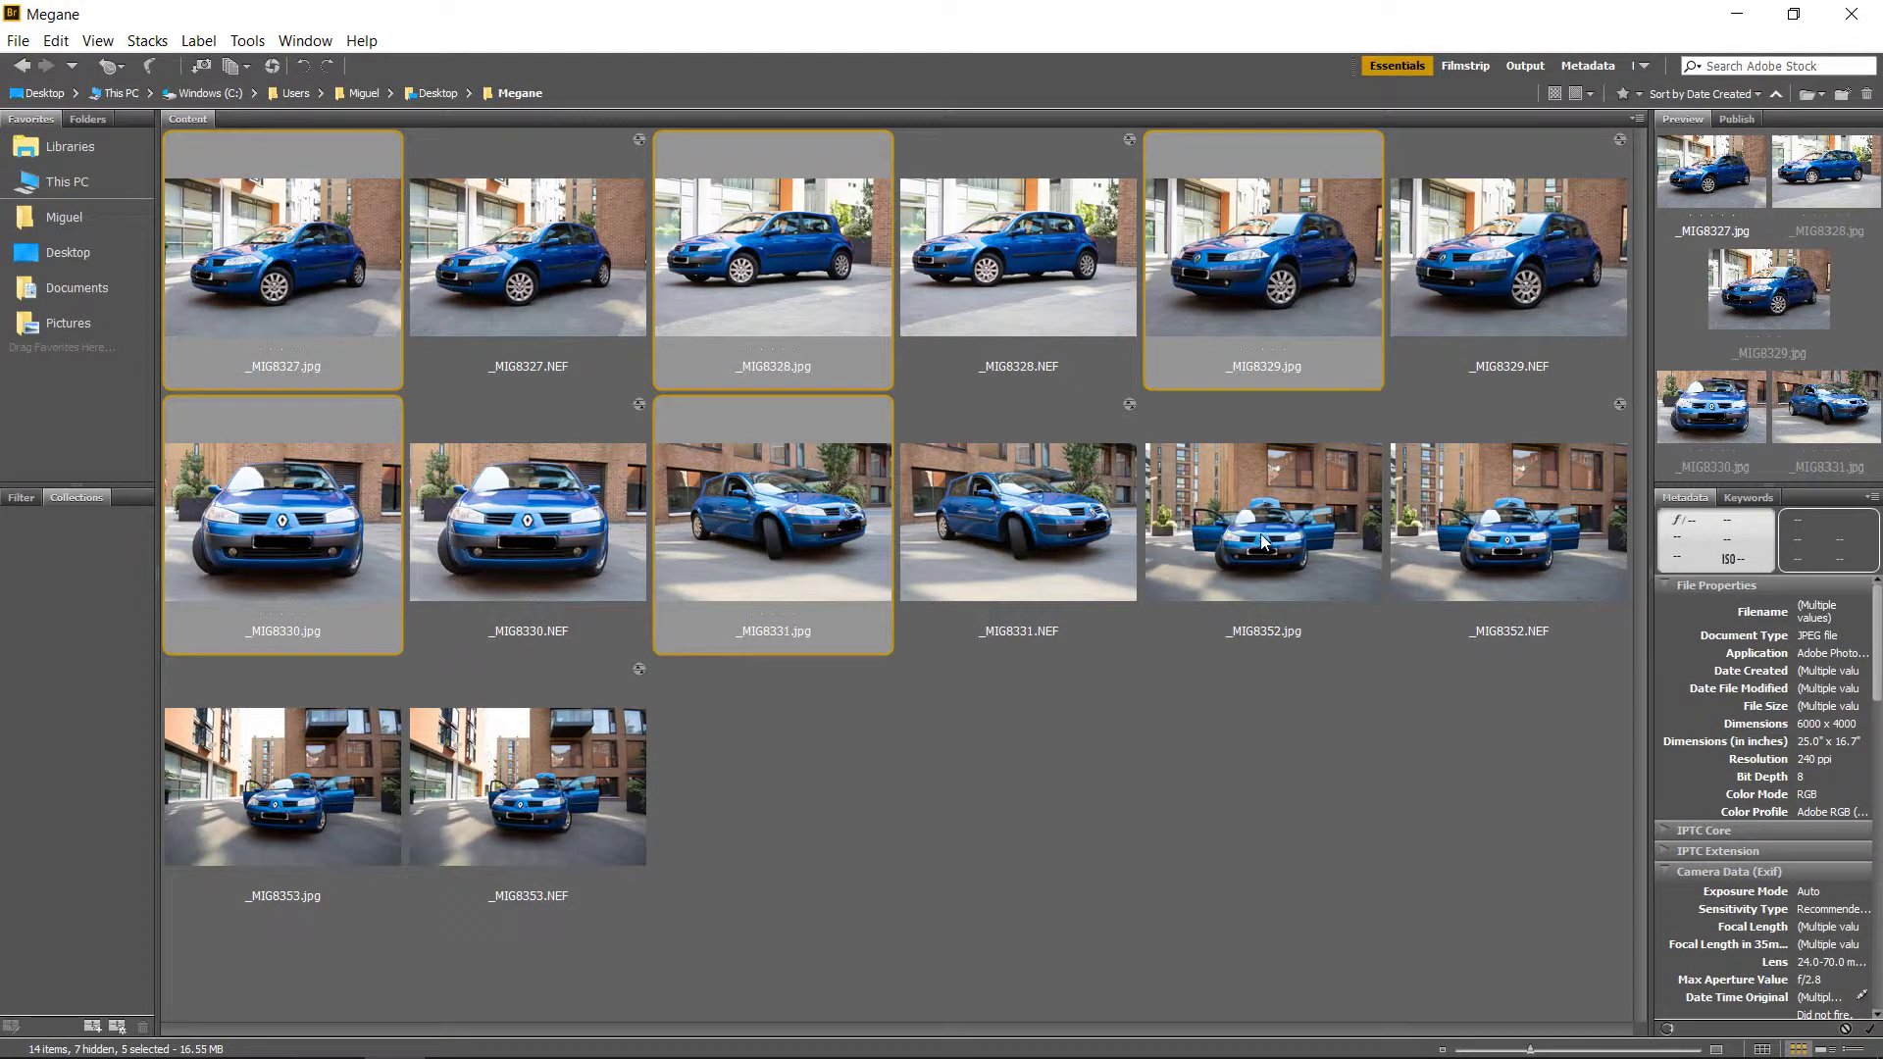
ctrl+click(1265, 529)
ctrl+click(273, 814)
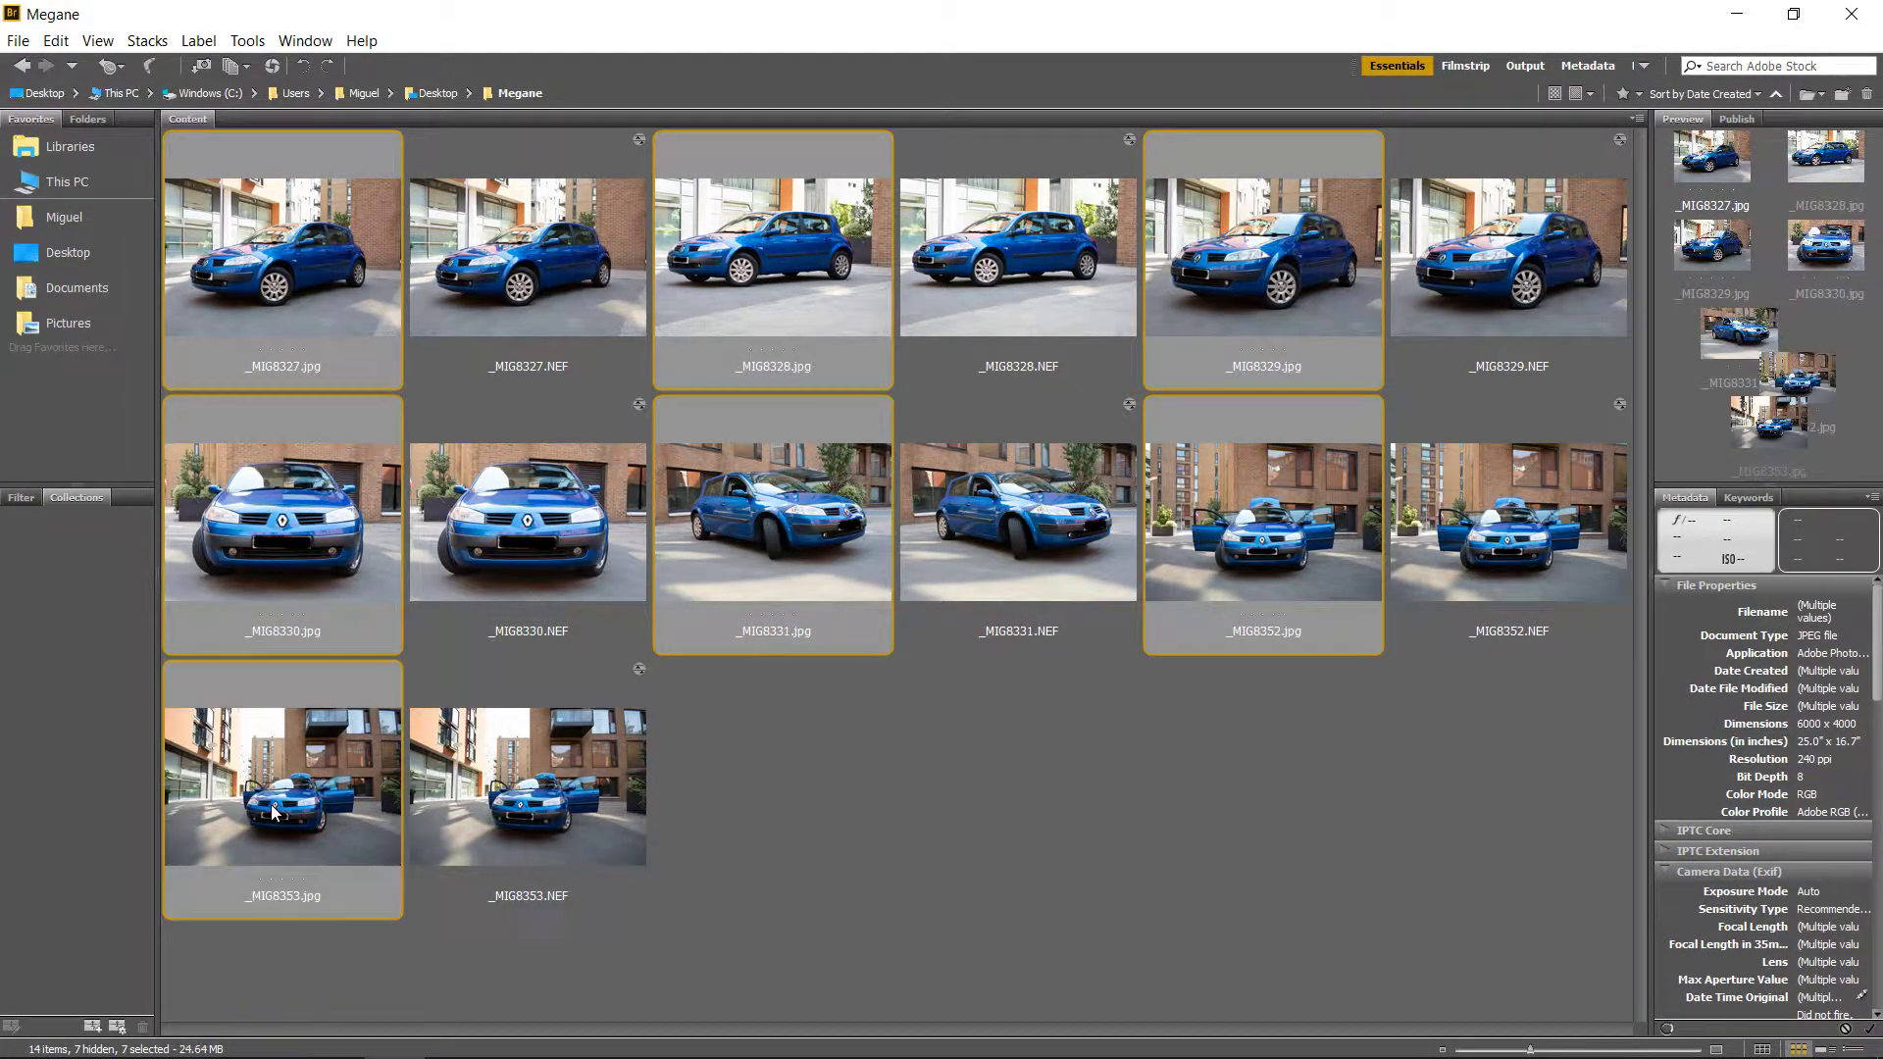
Start a Photoshop Batch on the selected photos using the Vignette (selection) action from the Default Actions set.
click(248, 43)
mouse_move(357, 260)
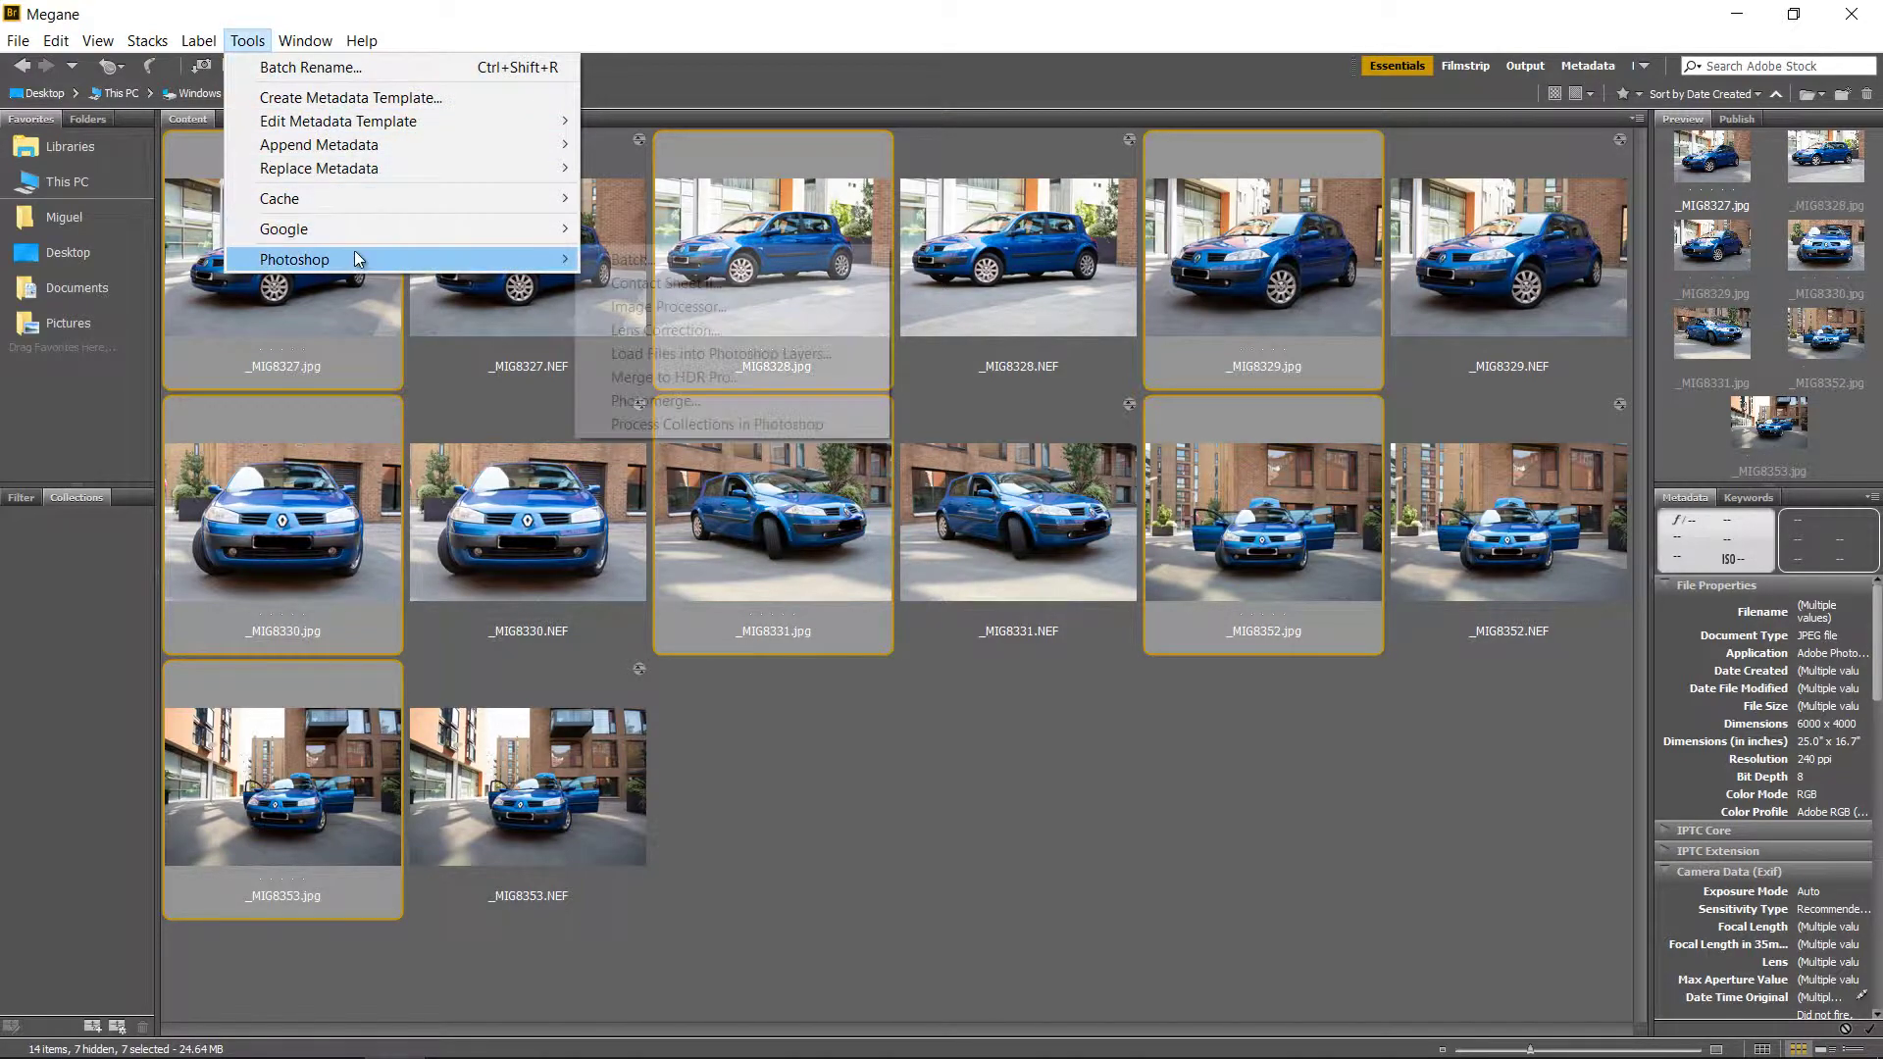
click(632, 260)
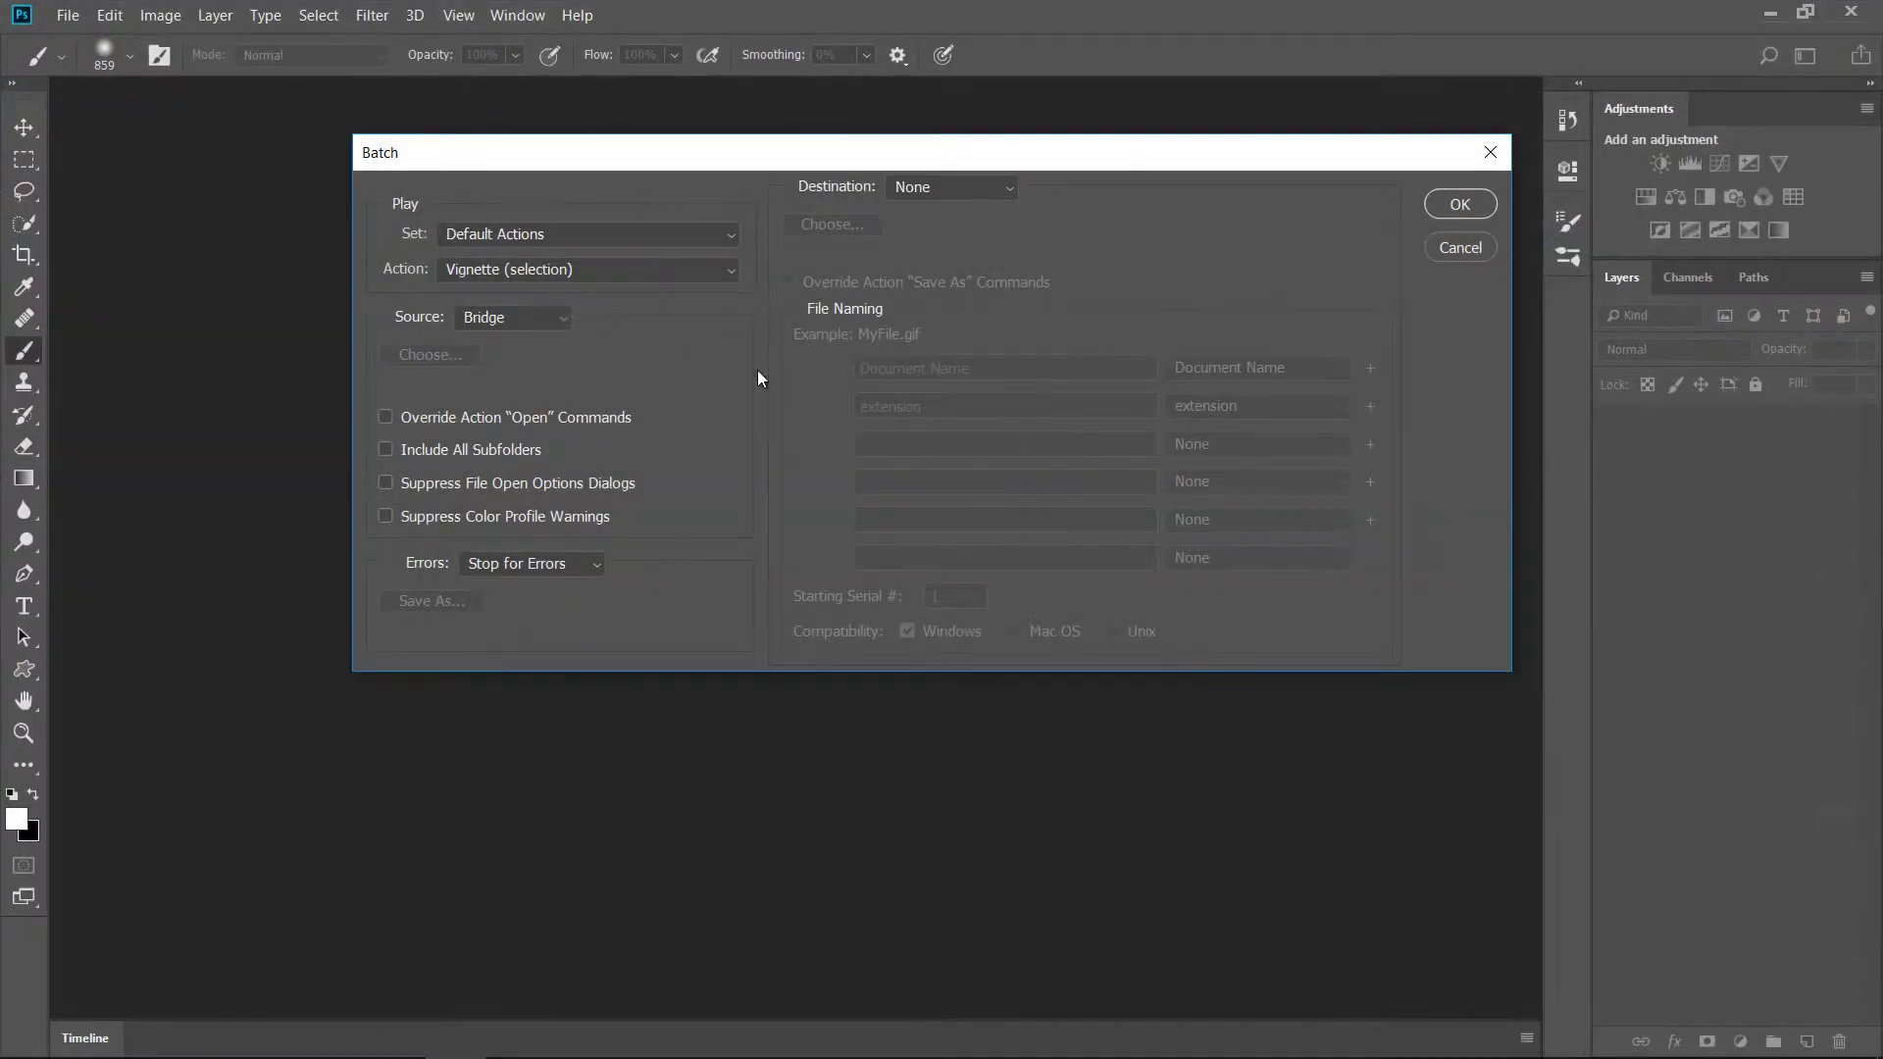
click(566, 271)
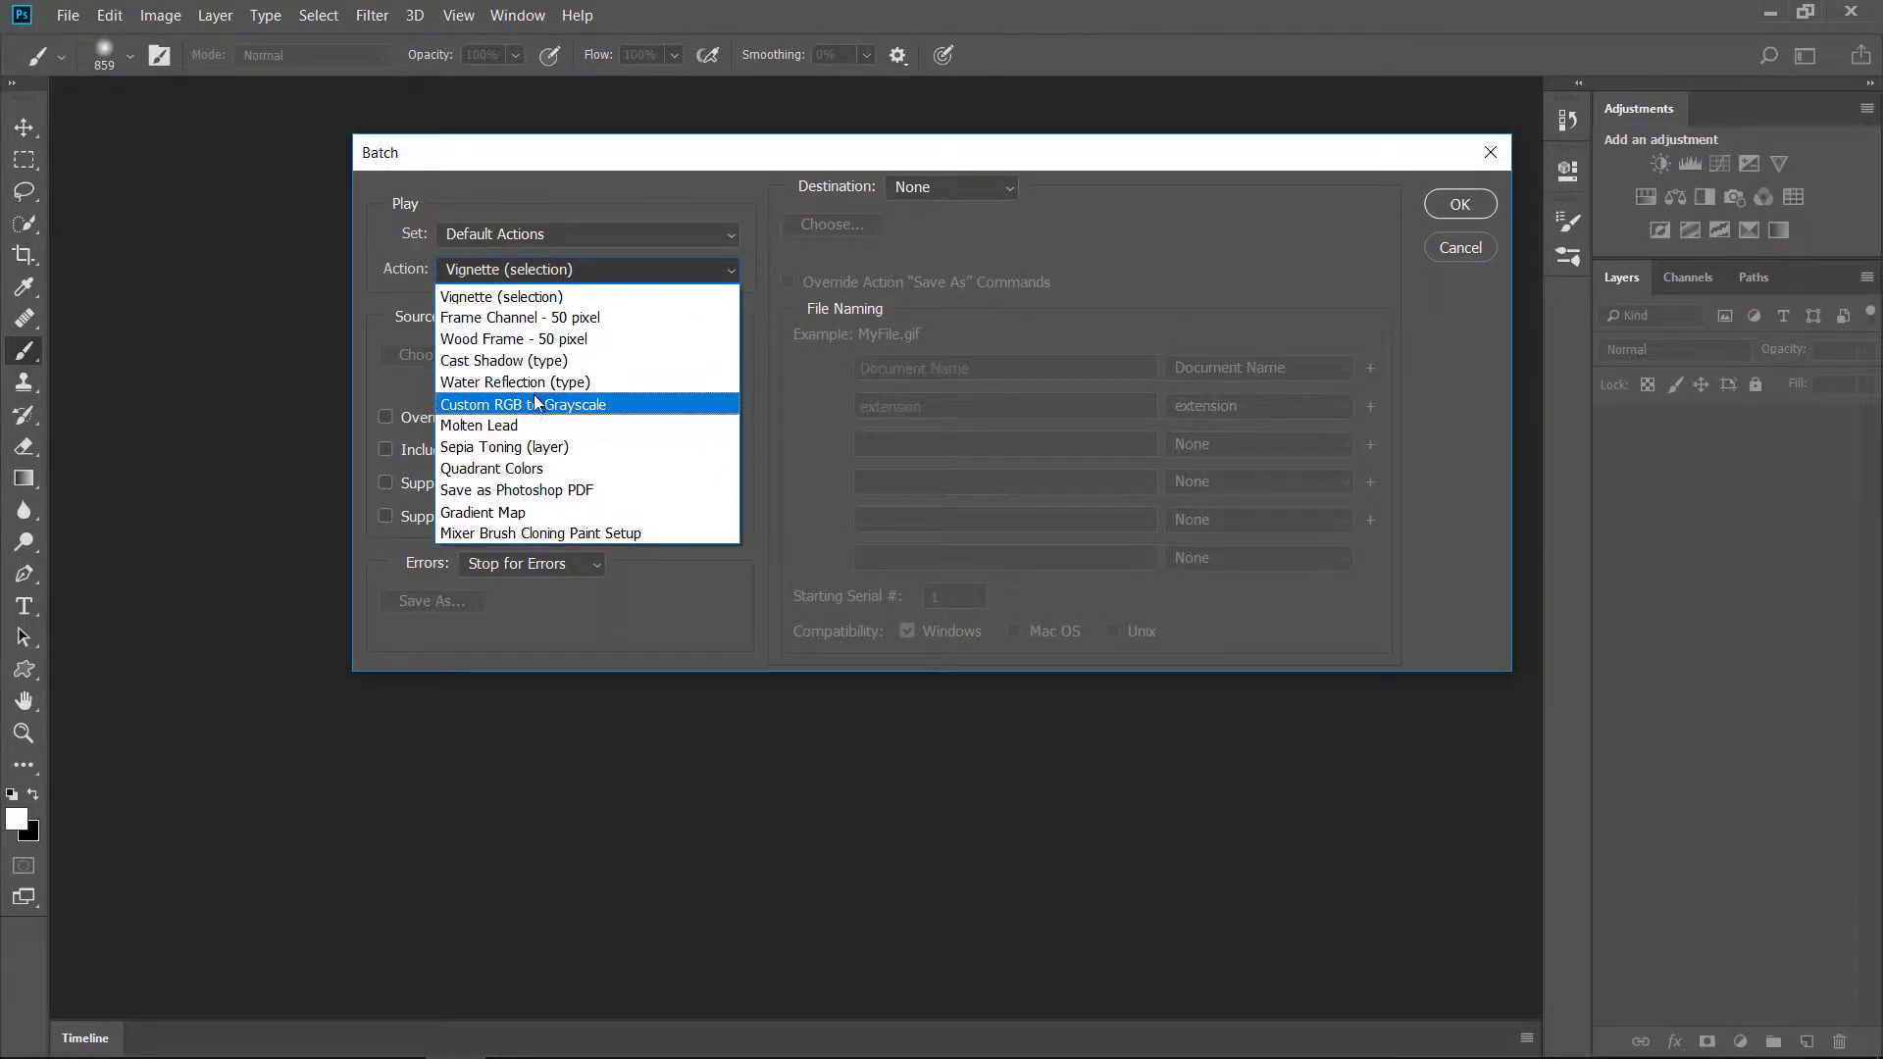
click(520, 298)
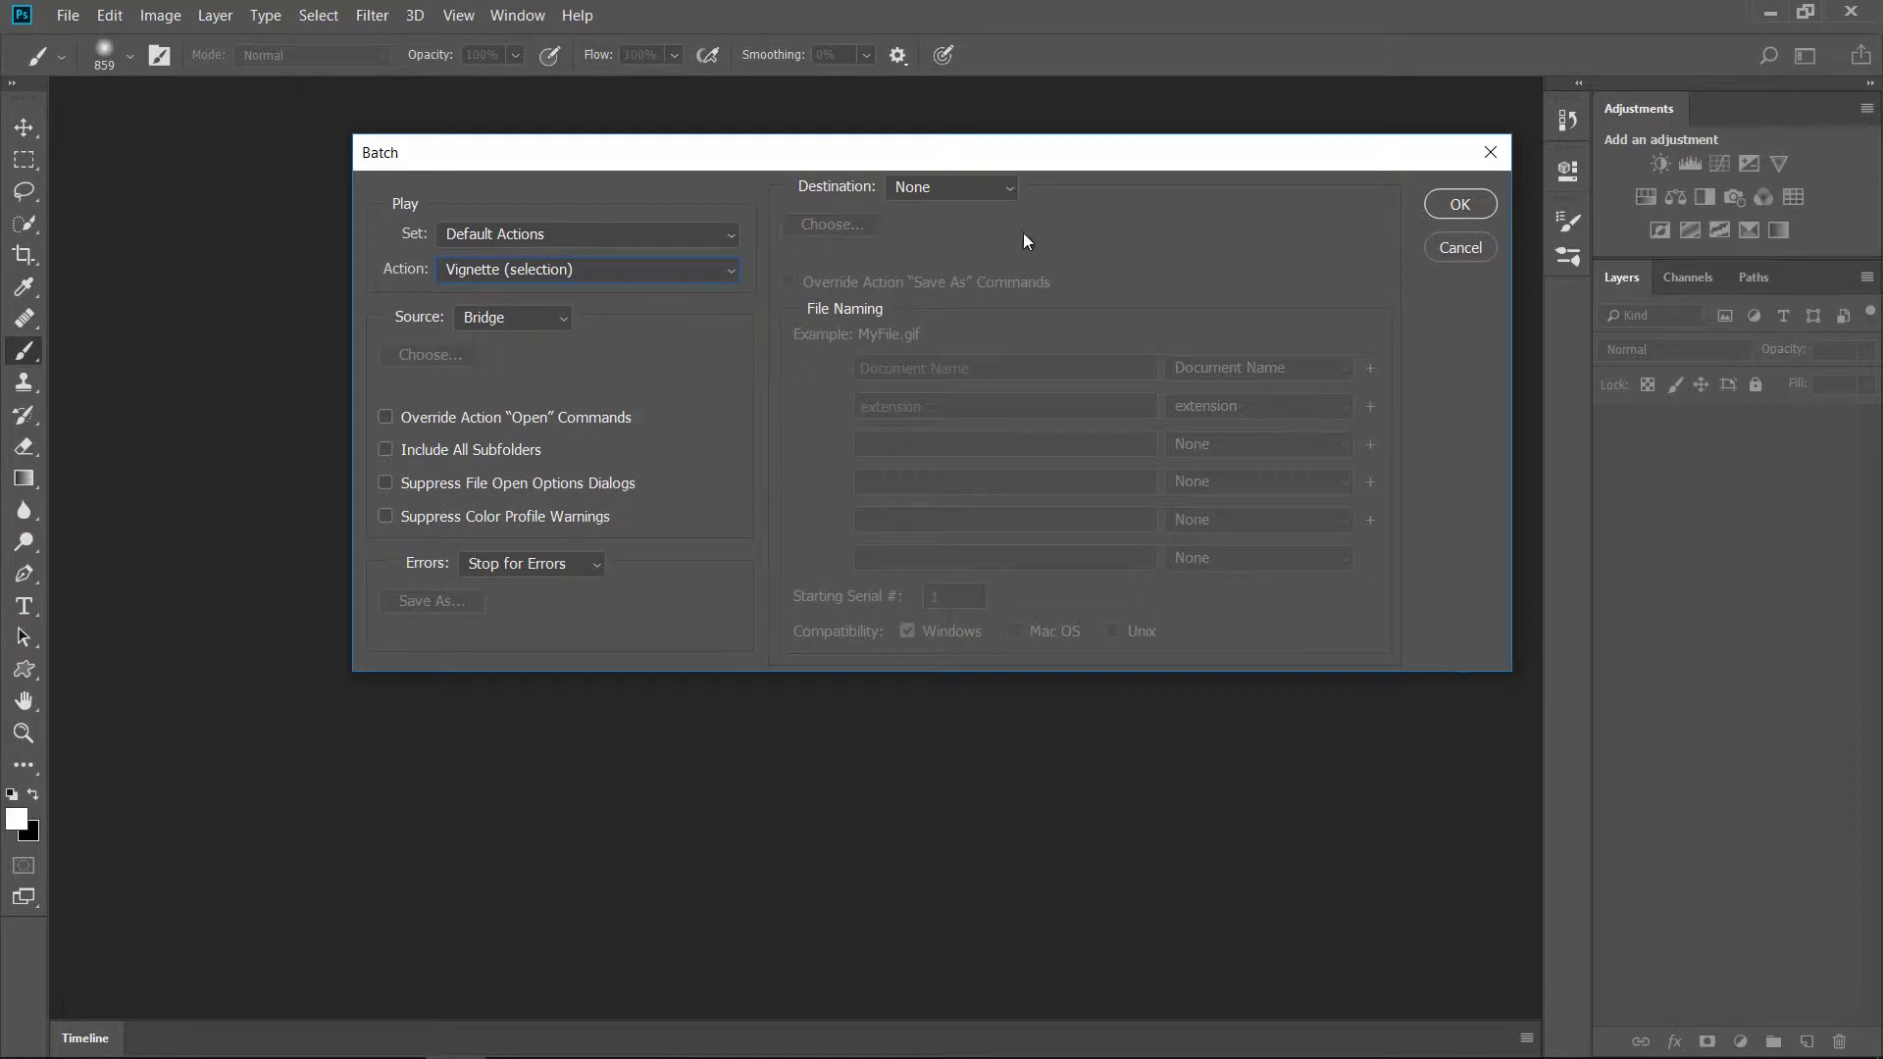
Set the batch destination to Folder and create a new folder on the Desktop for the output.
click(1008, 191)
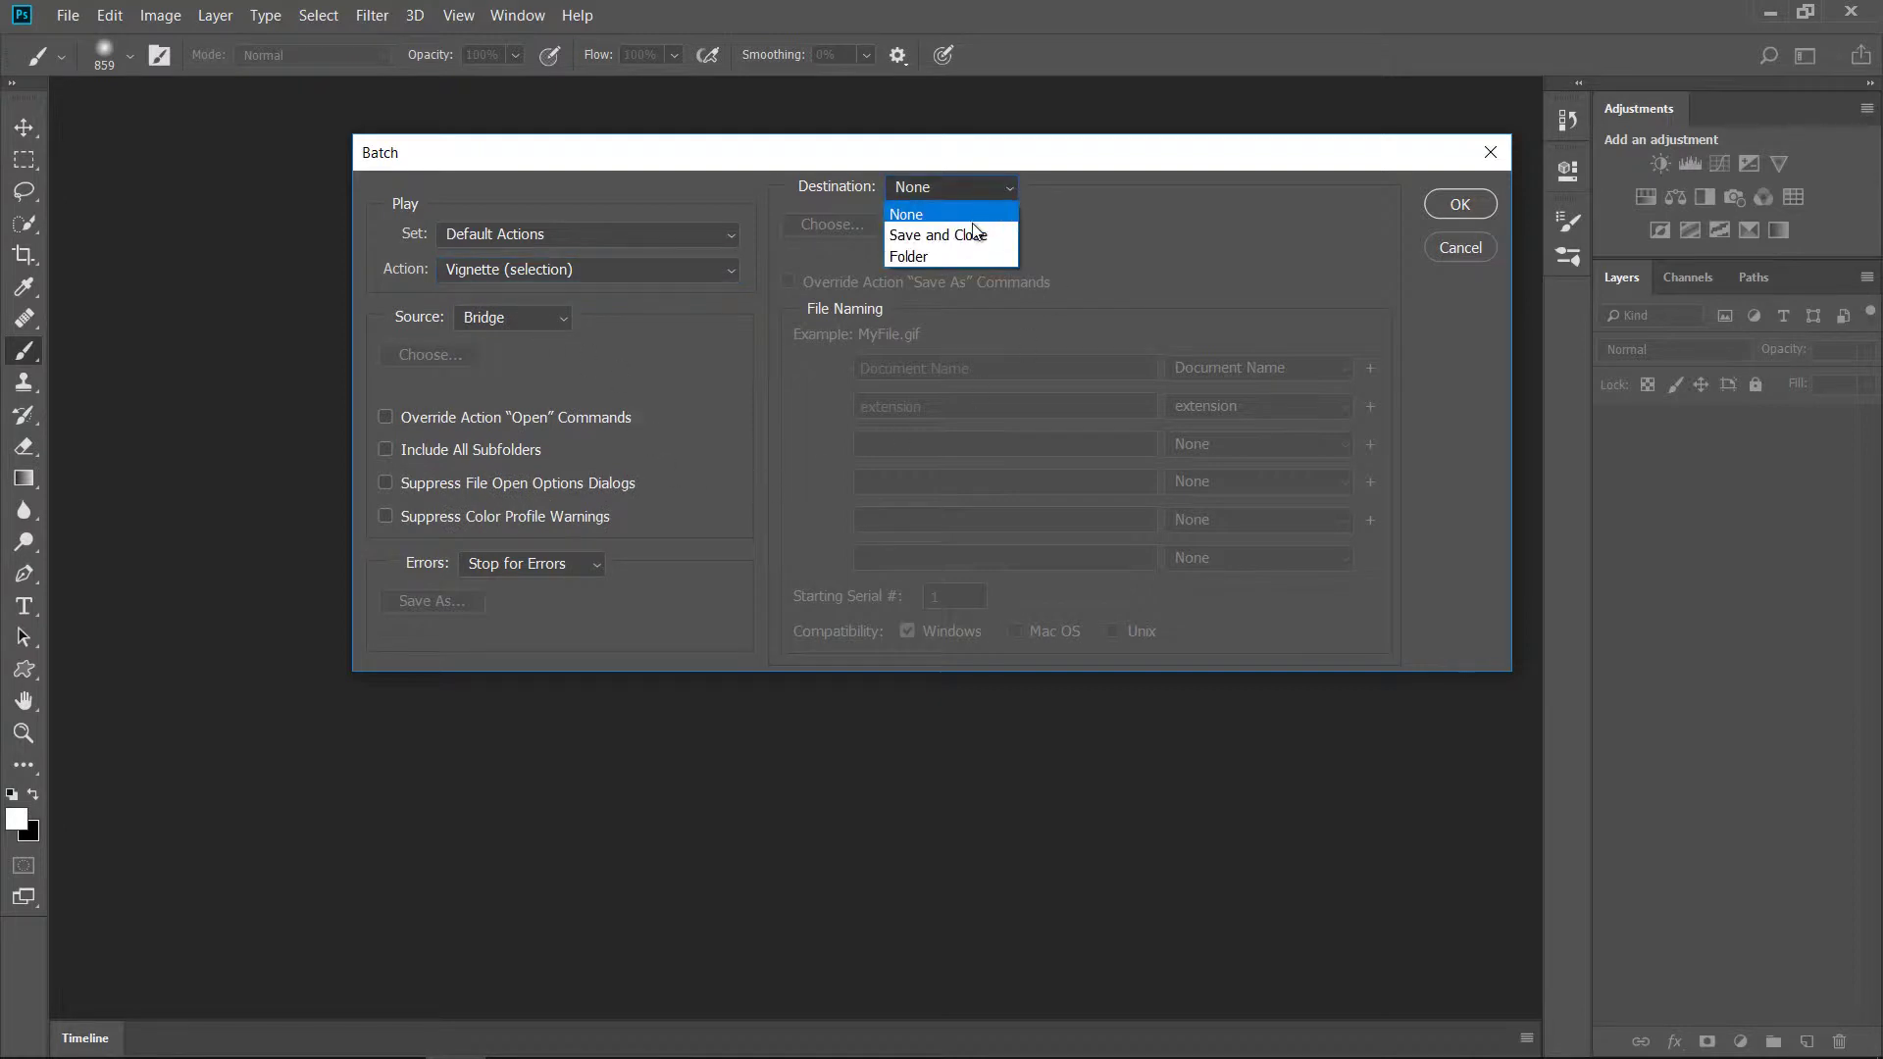
click(933, 257)
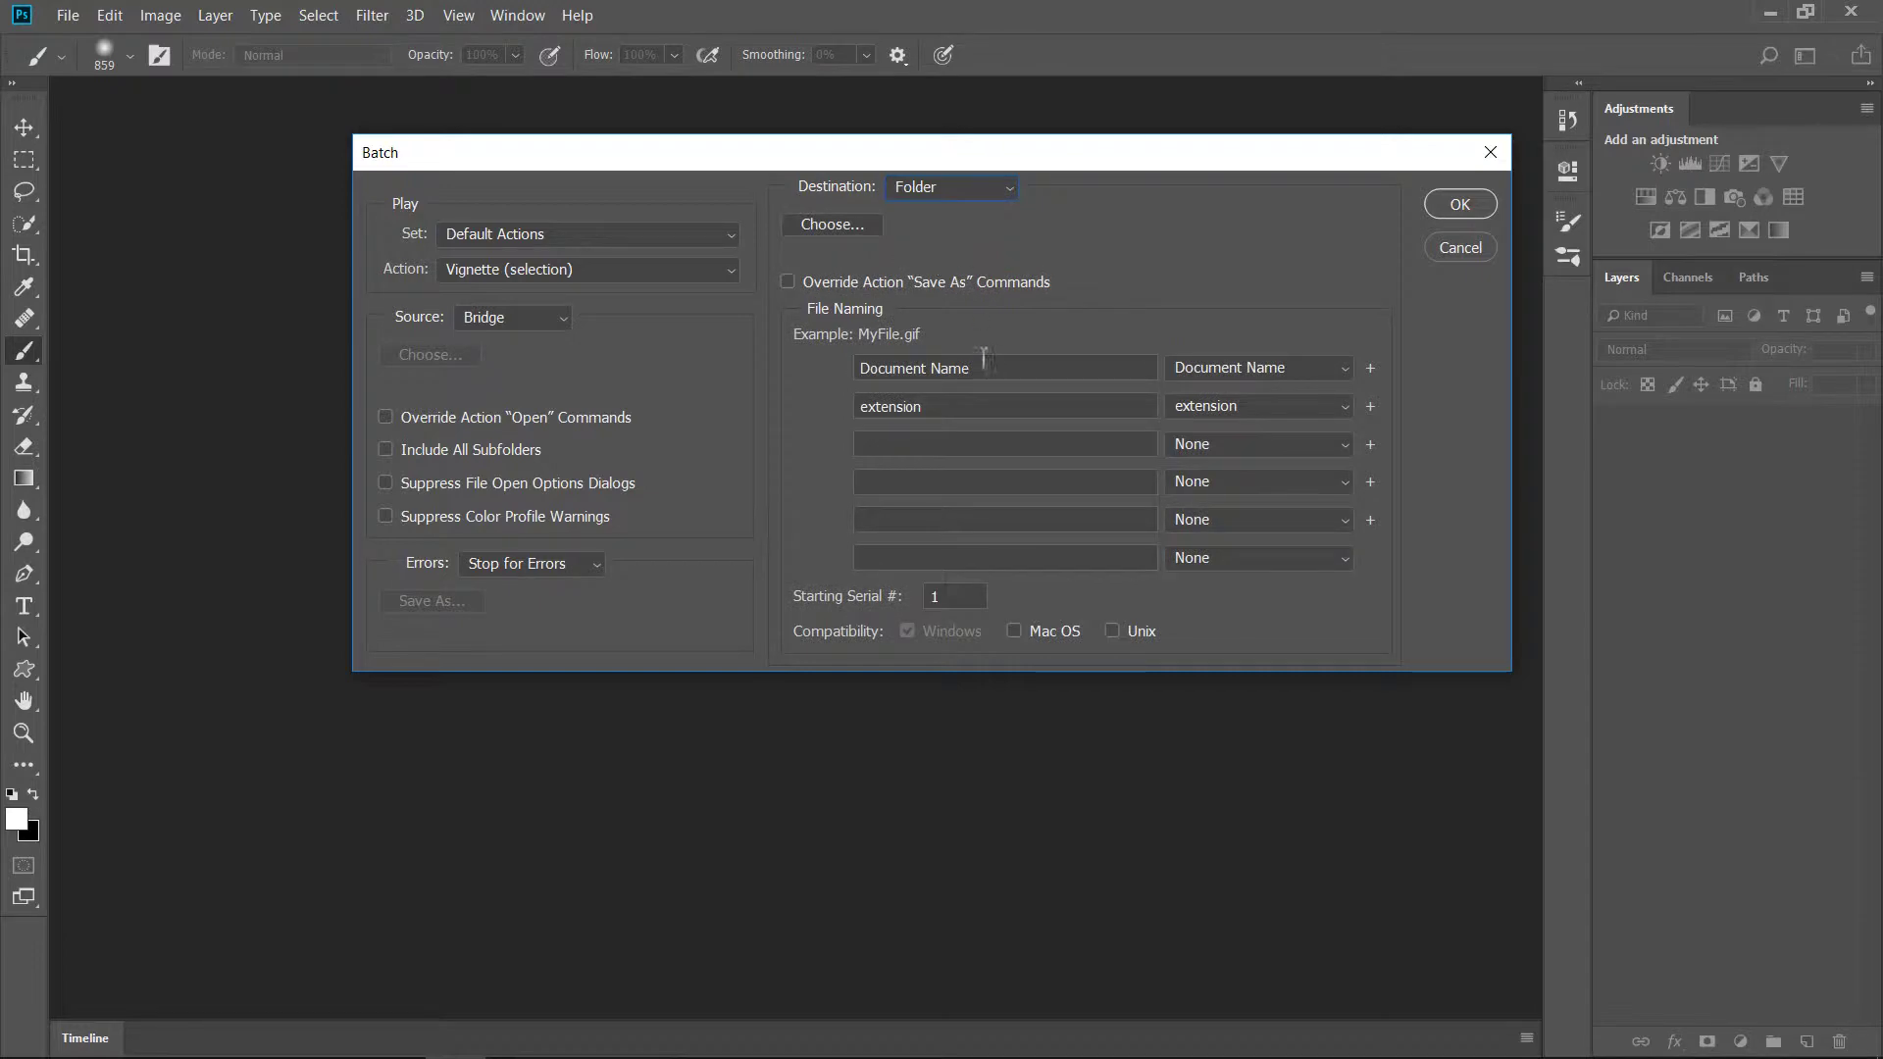
click(852, 226)
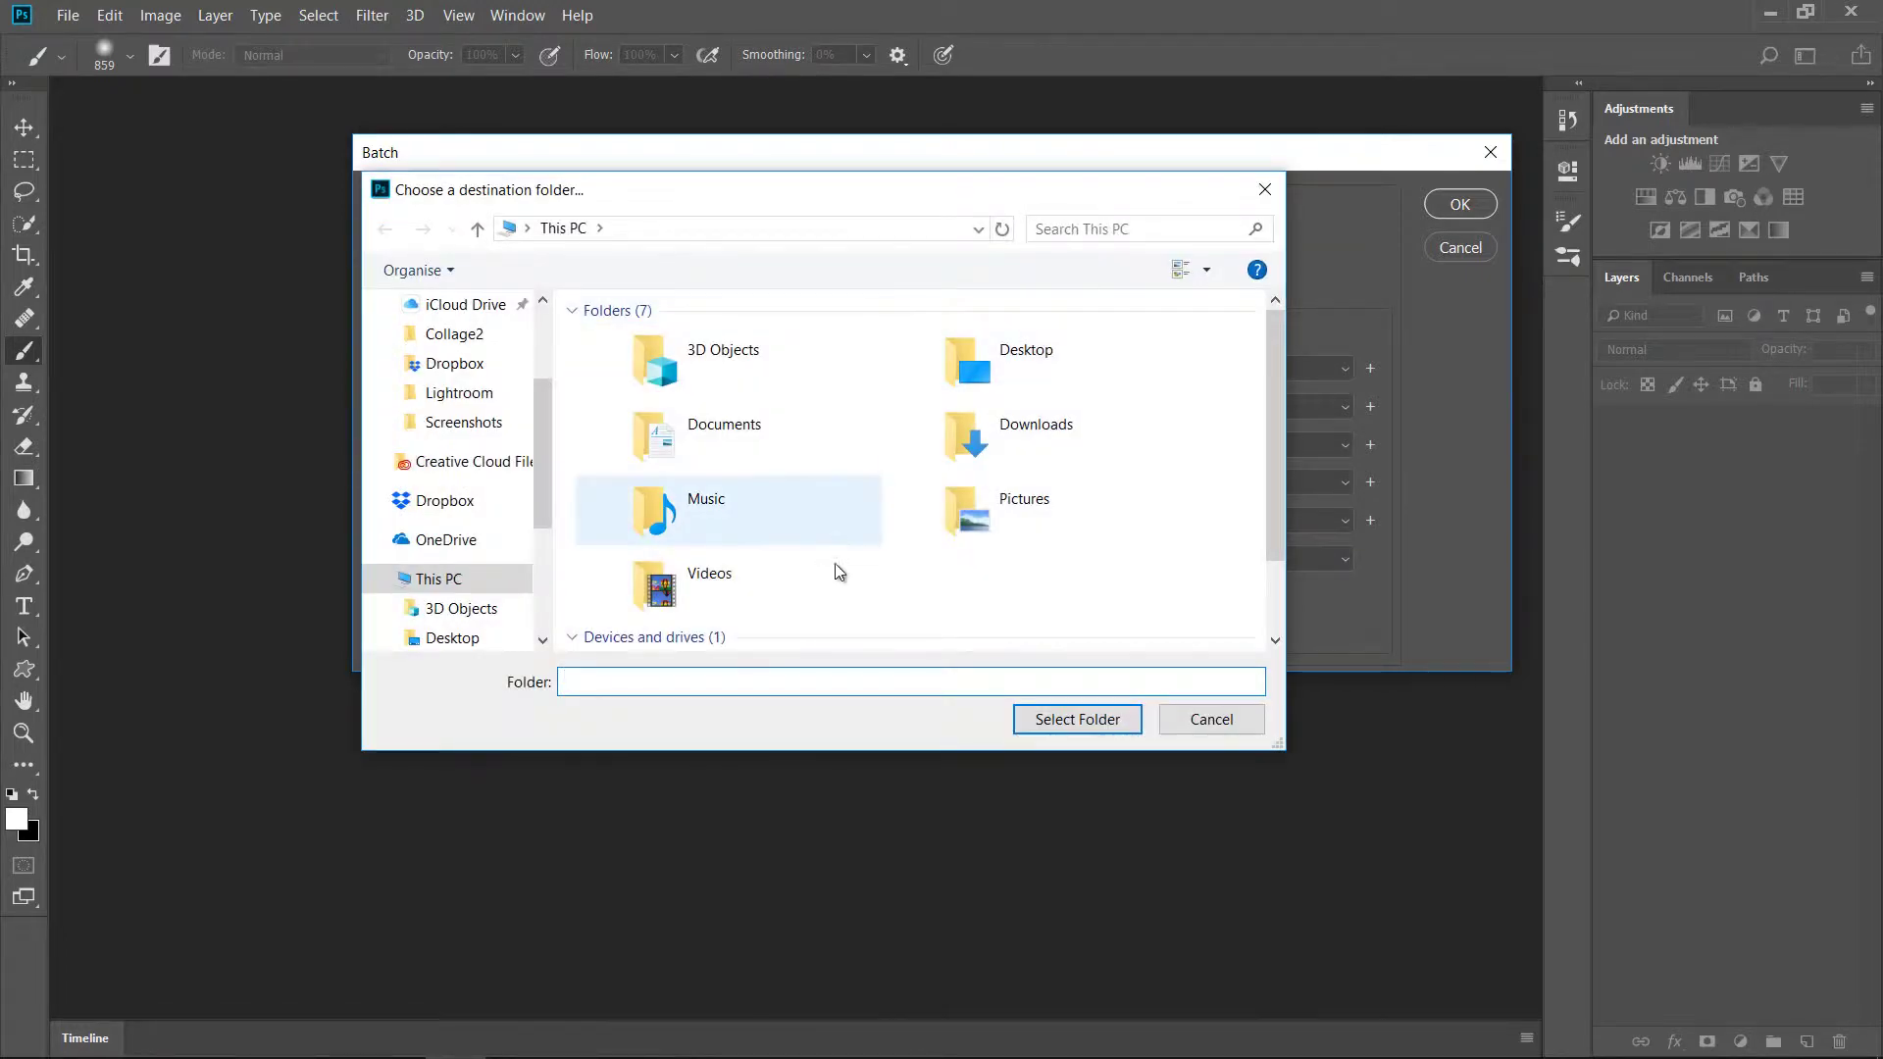
double_click(1043, 356)
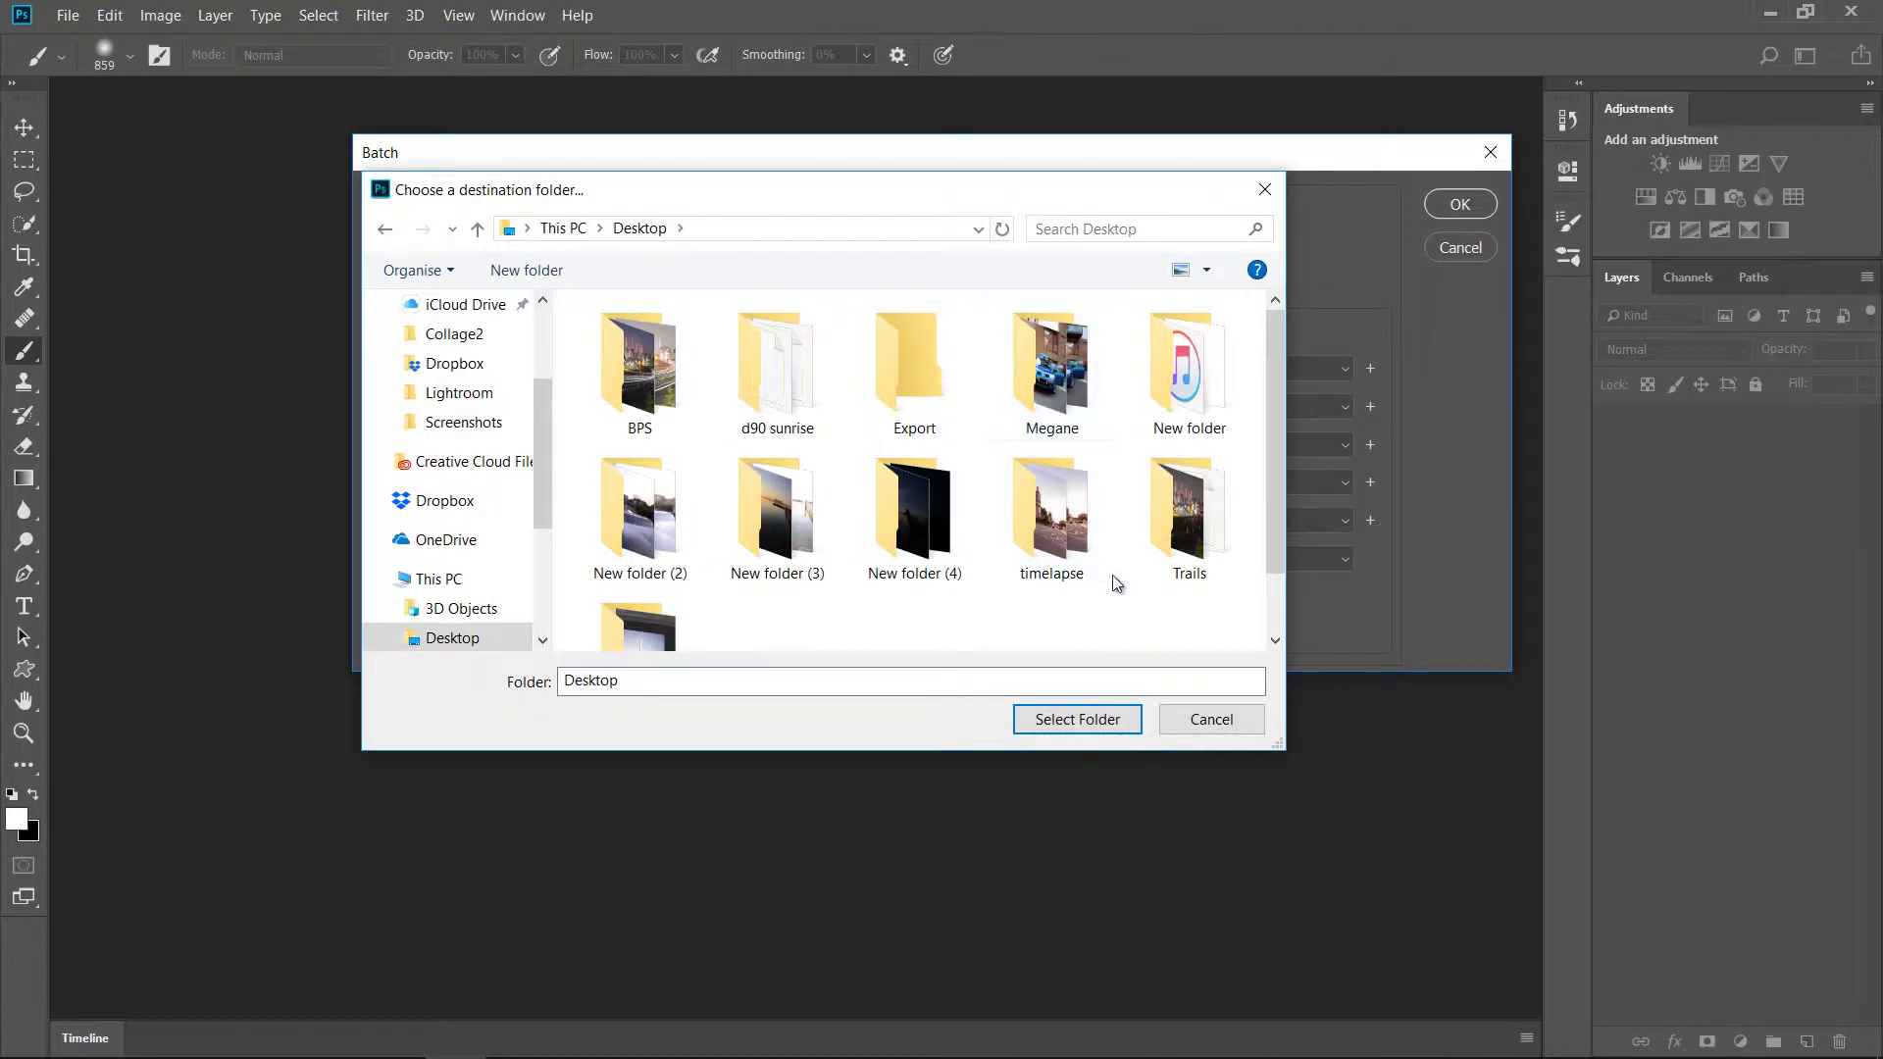
right_click(1085, 621)
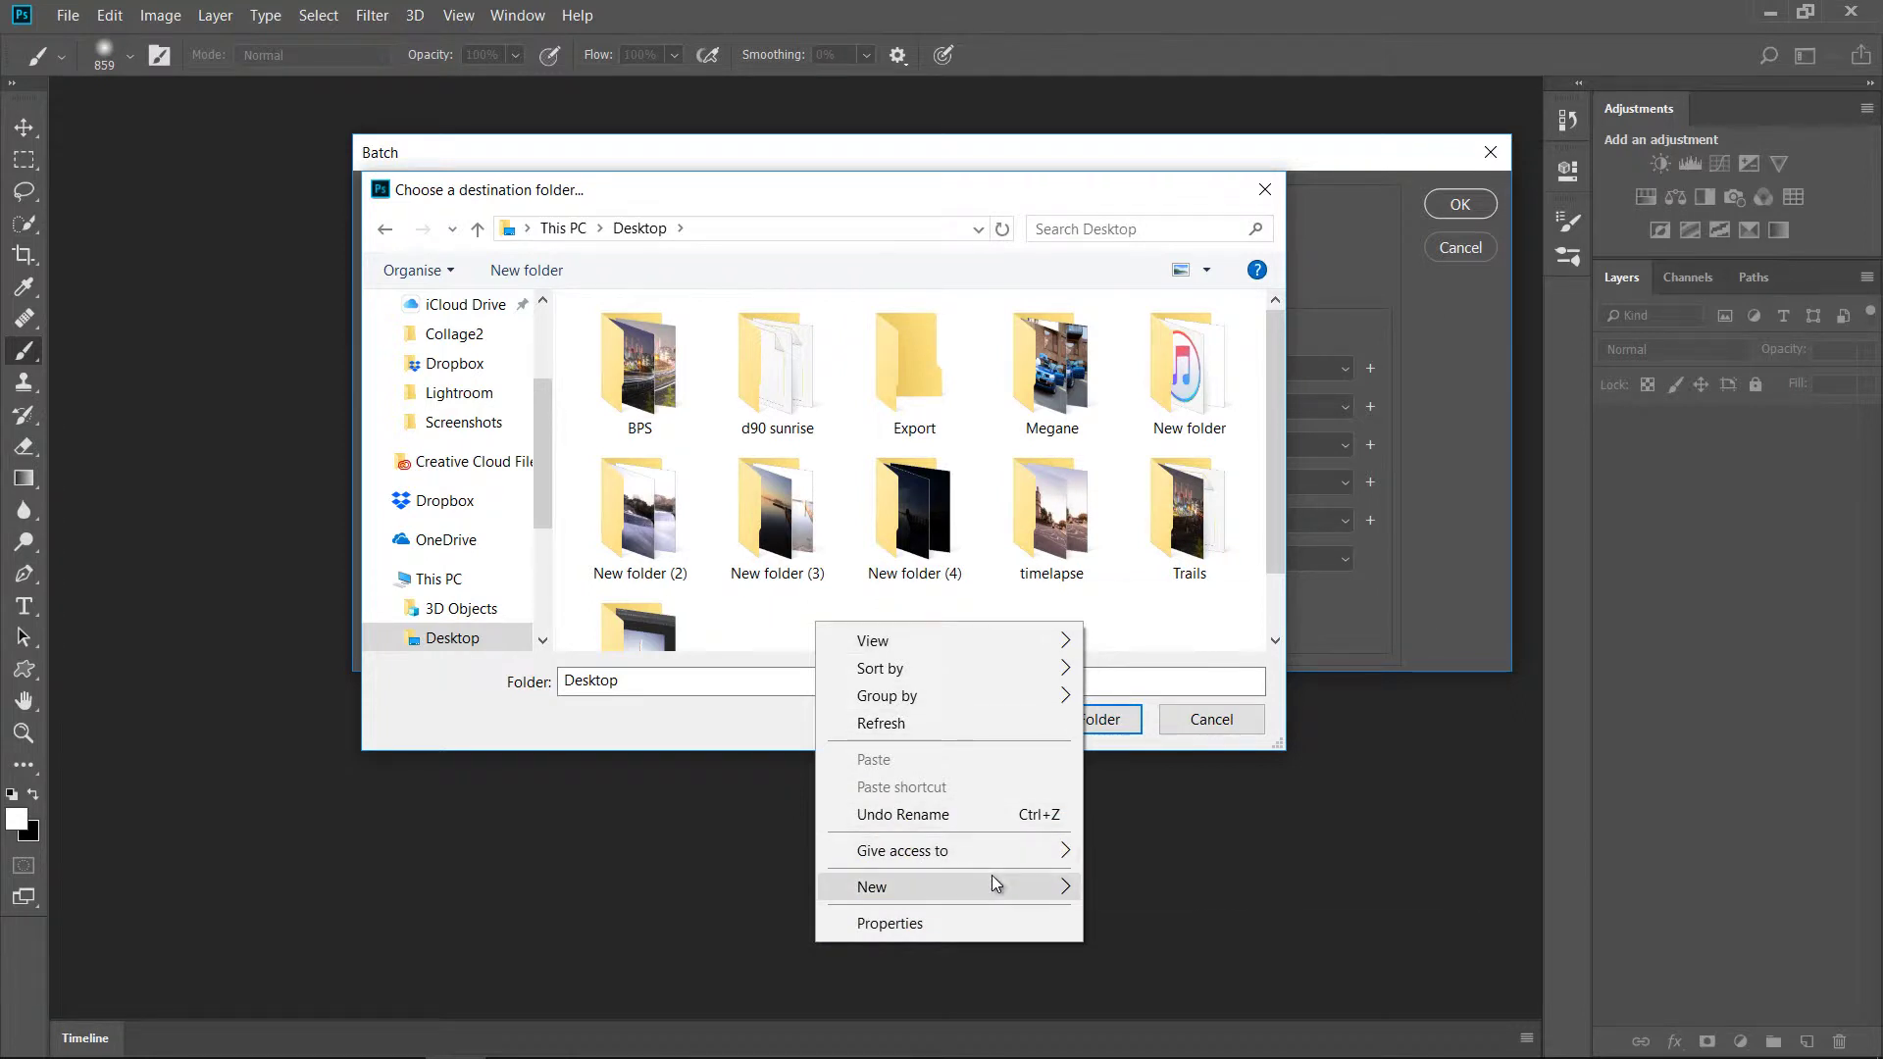
mouse_move(992, 883)
click(1162, 601)
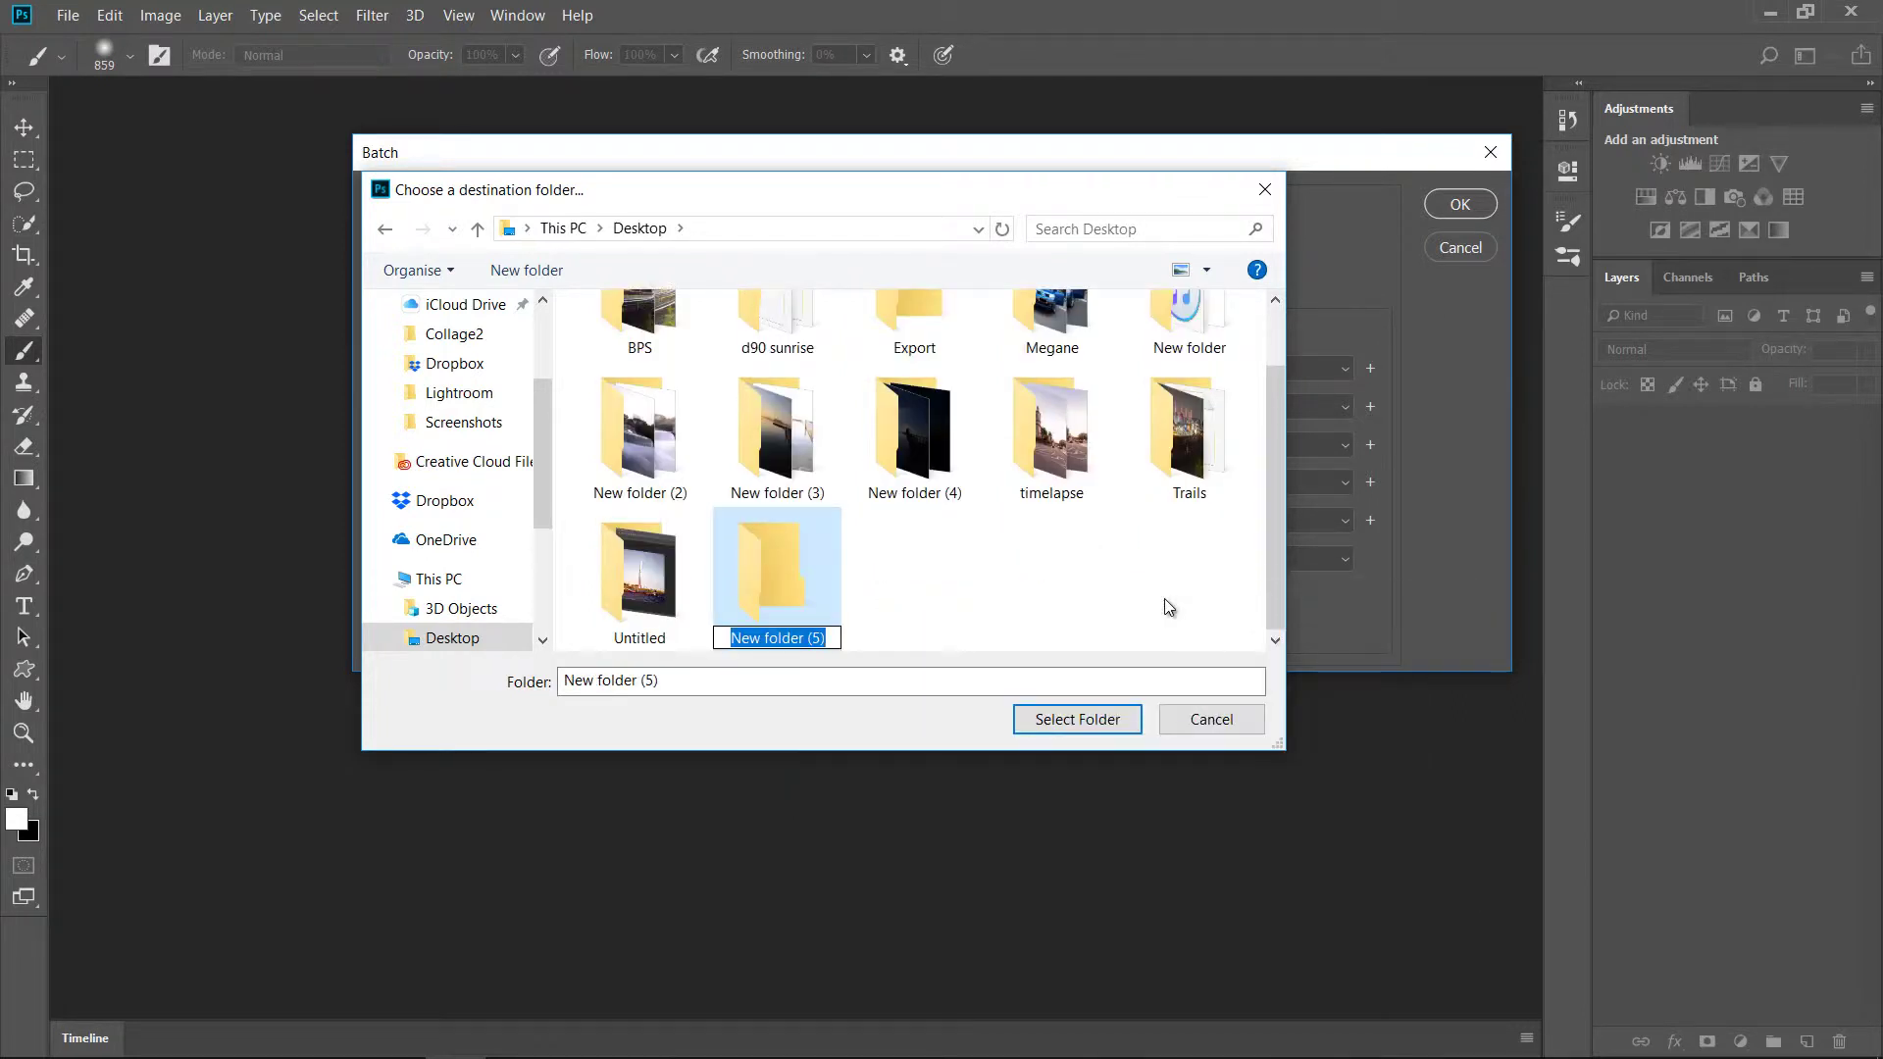
Try to rename the new folder as export, declining to merge it with the existing Export folder.
text(export)
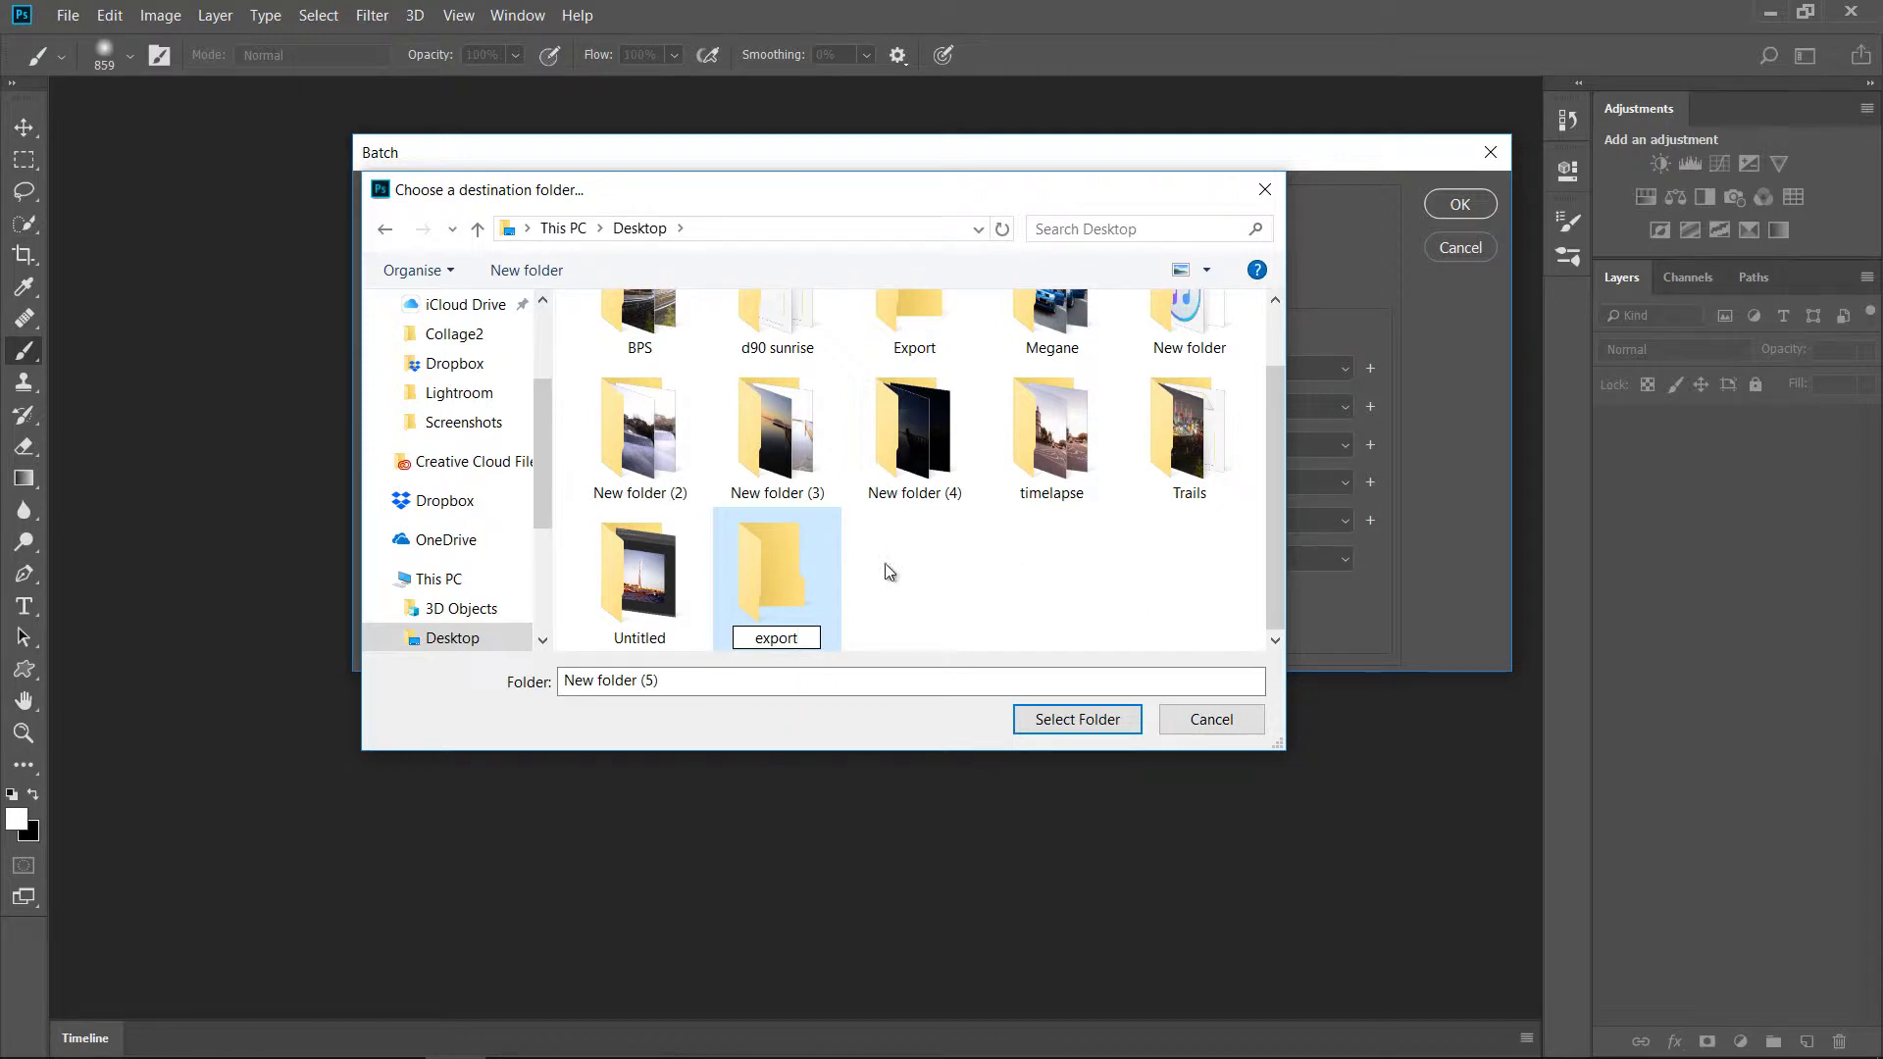
key(Return)
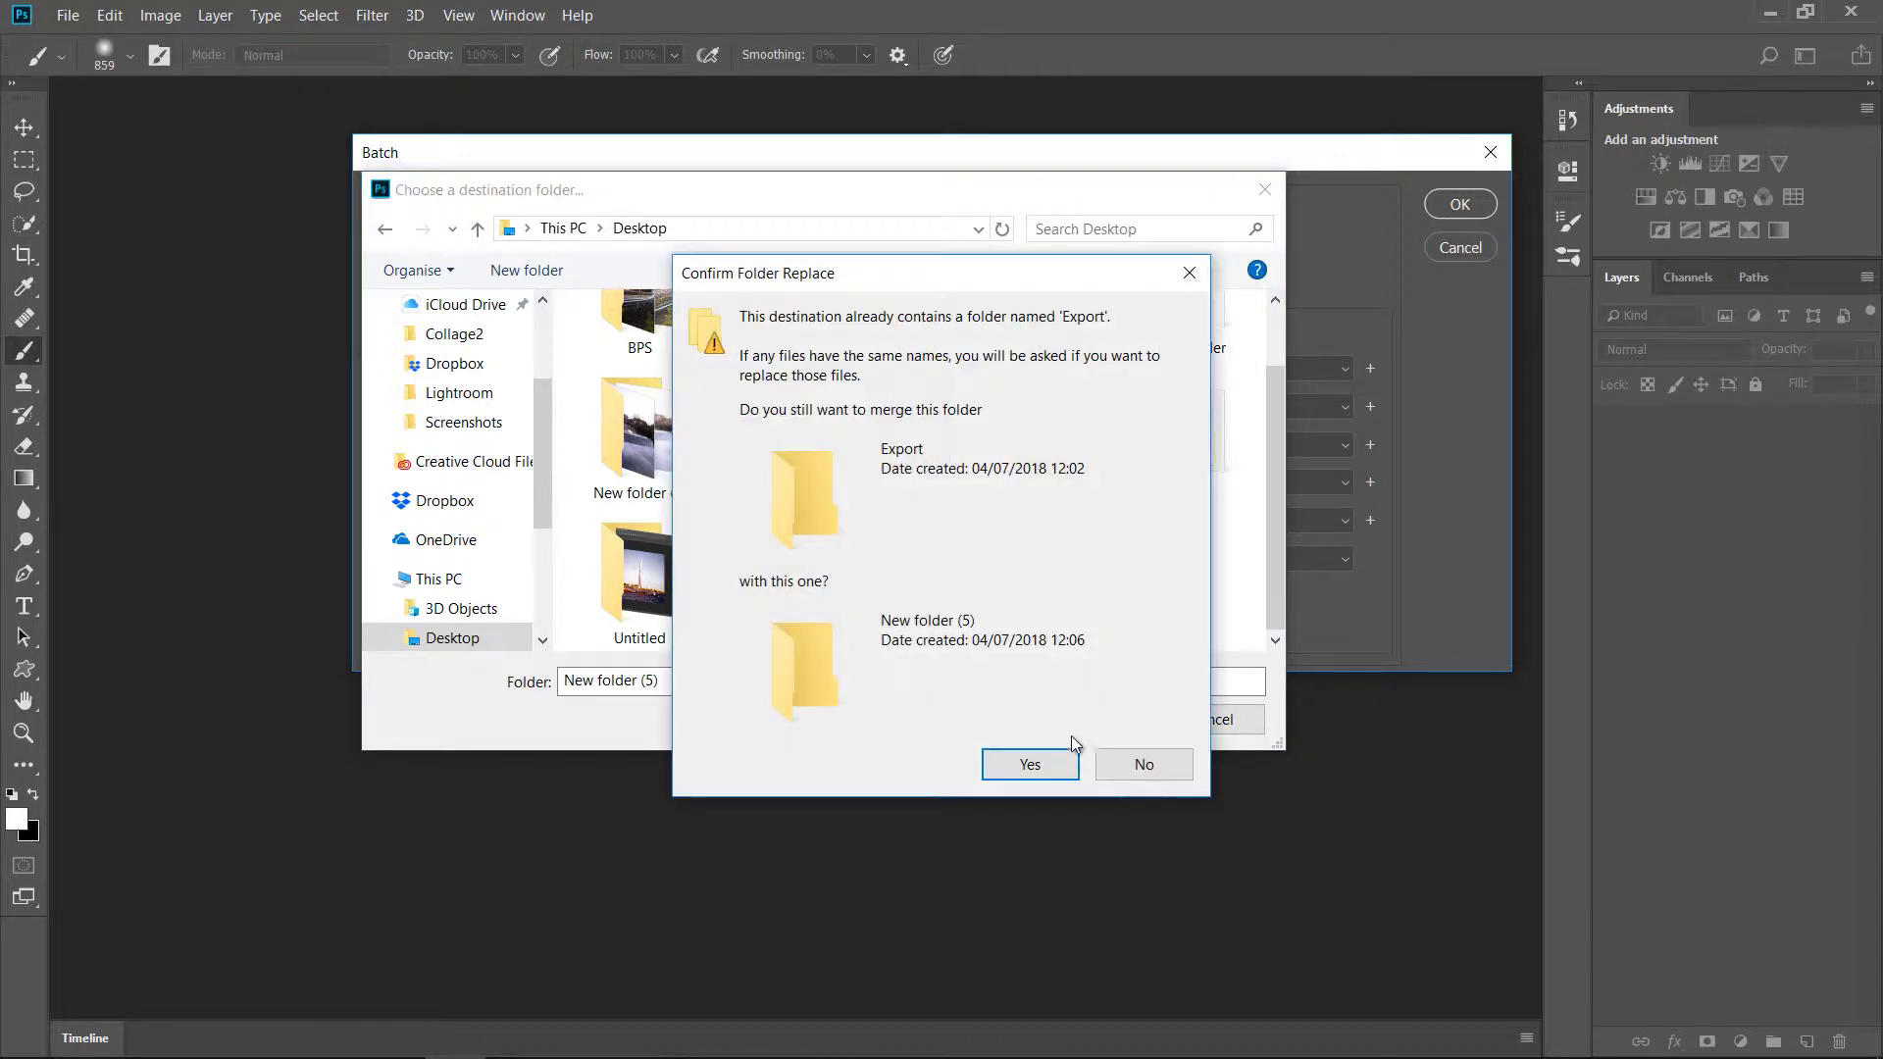
click(1129, 767)
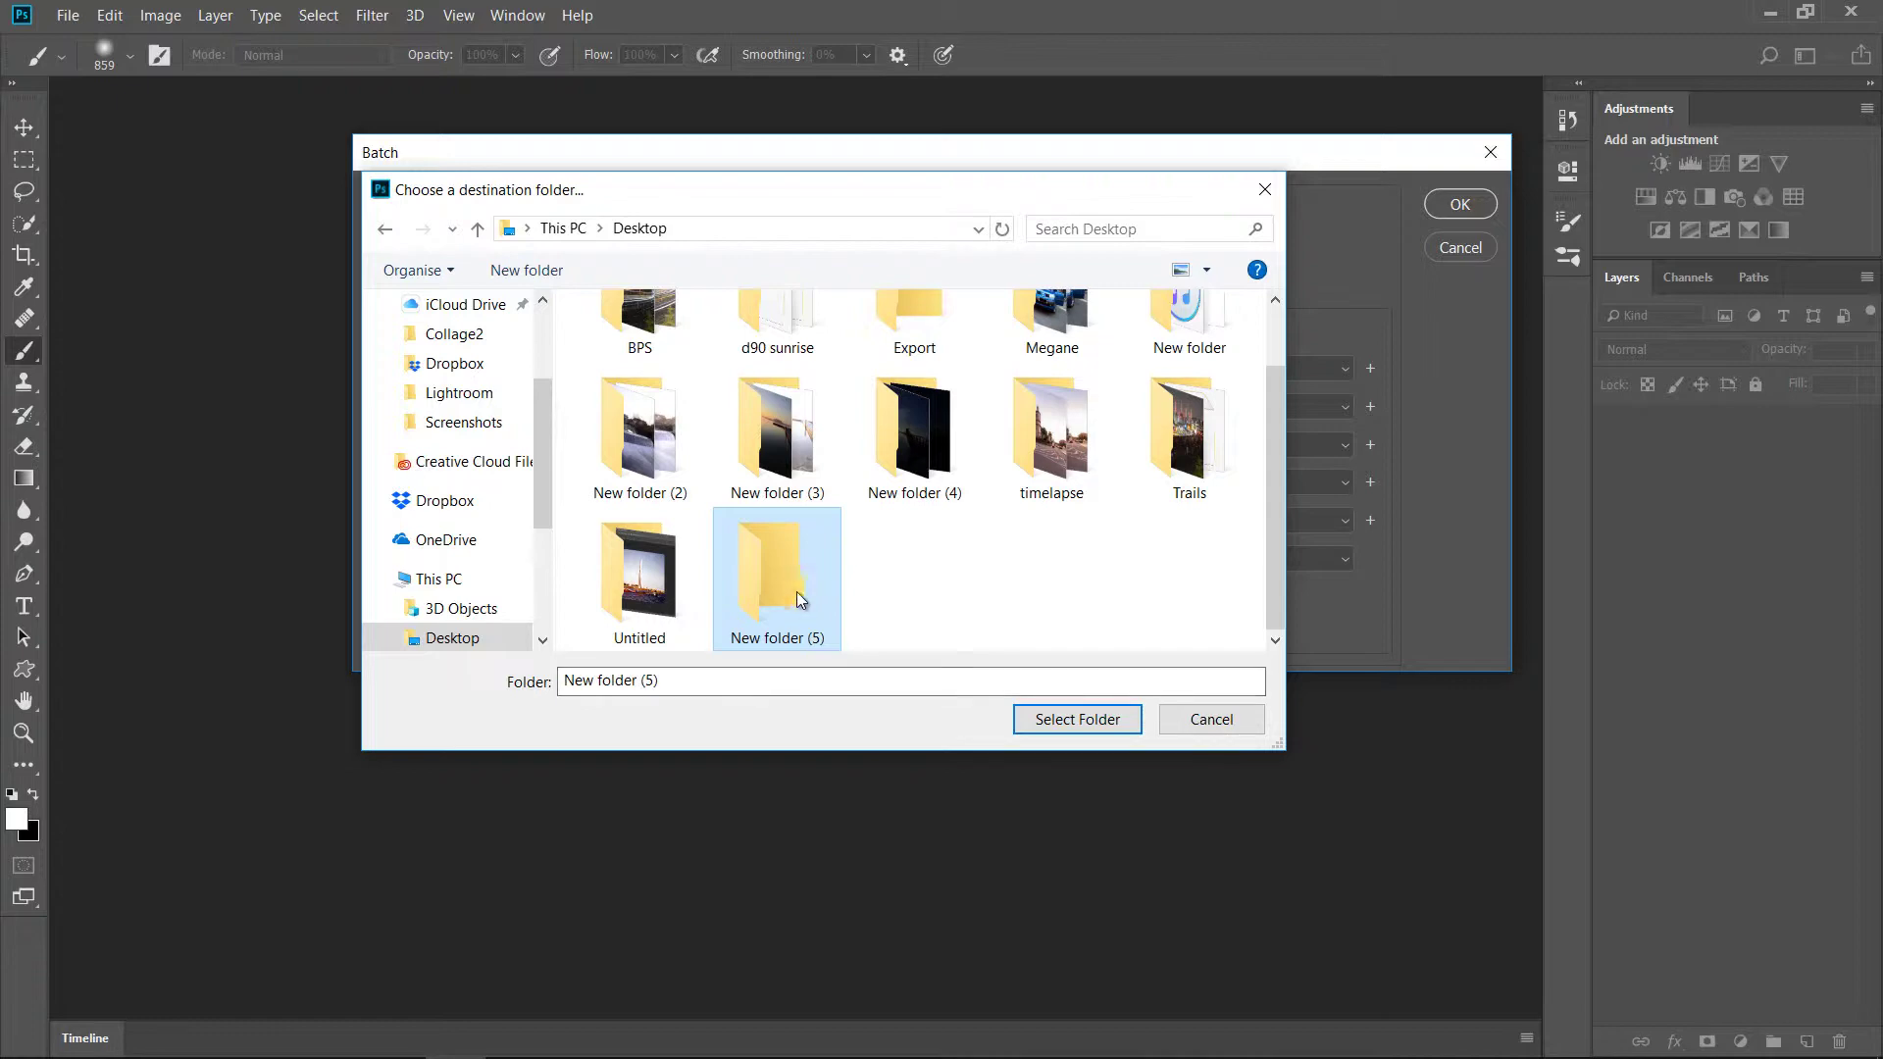
Run the batch with New folder (5) as destination and continue past the unavailable Feather command.
click(1059, 722)
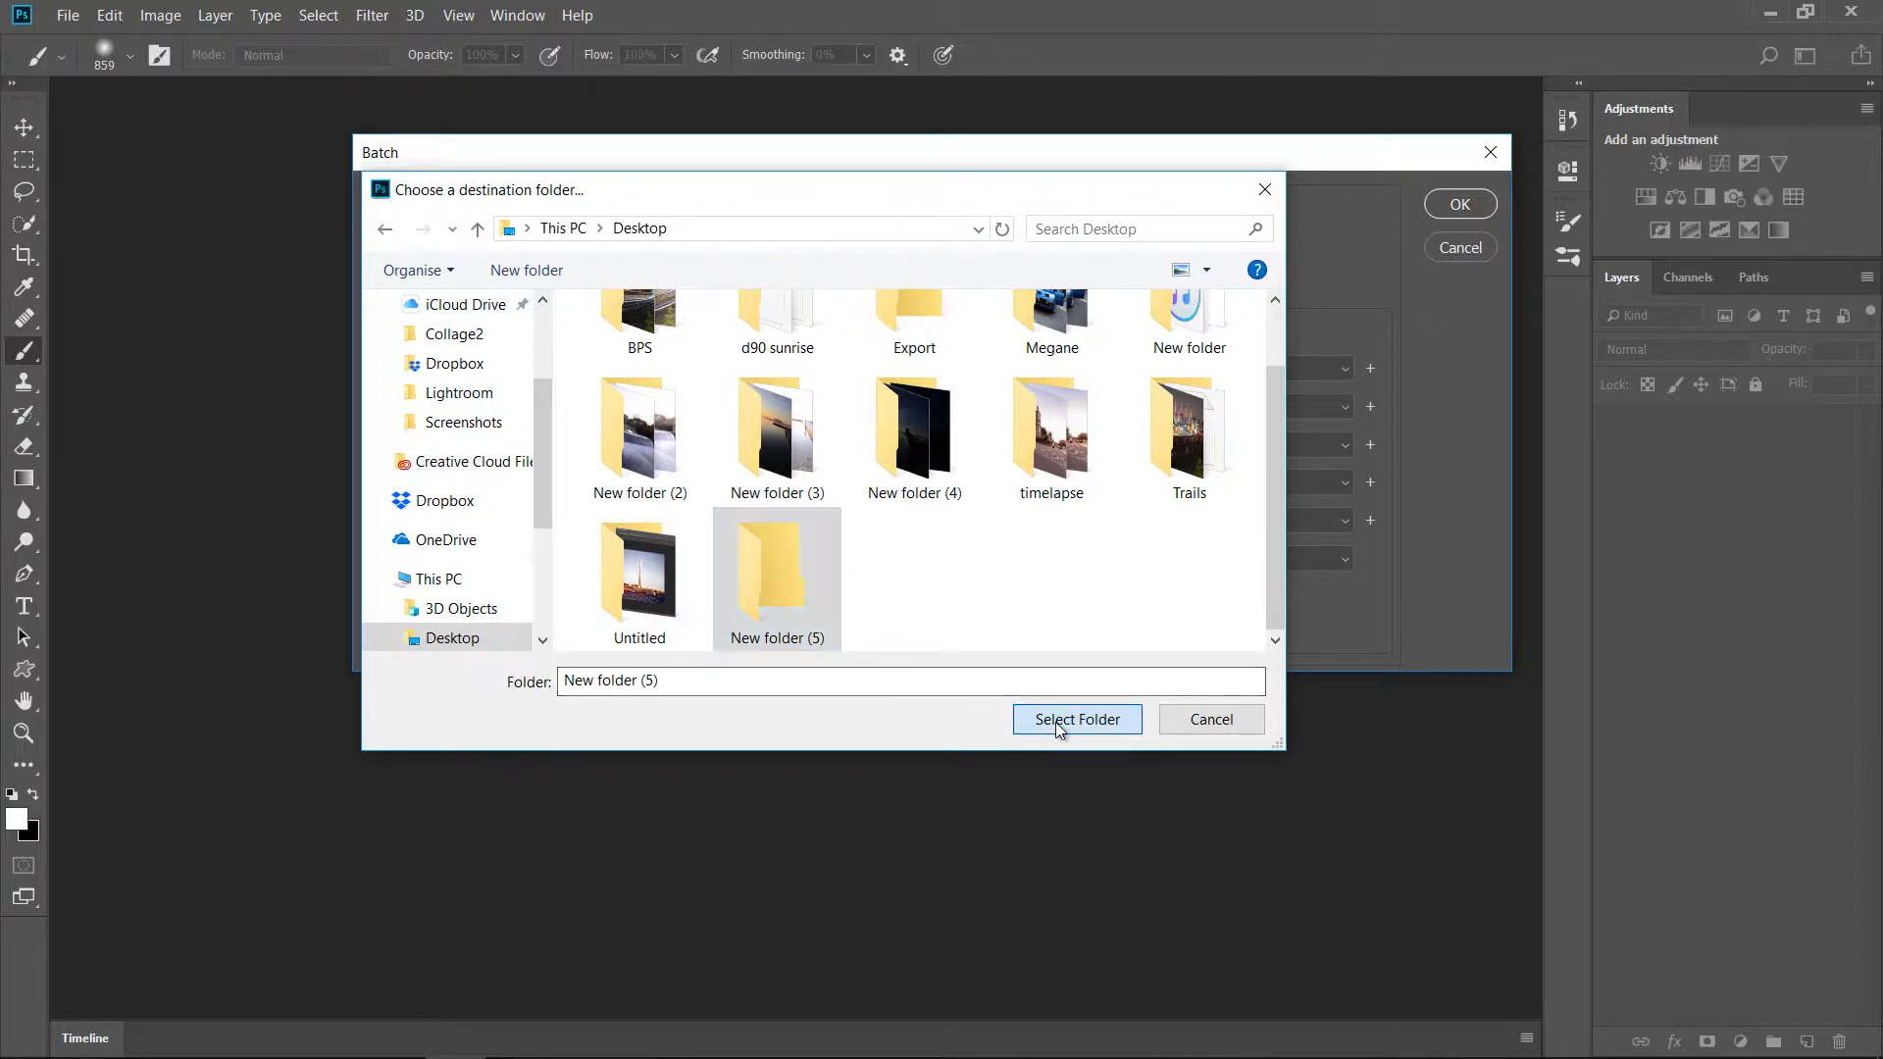
click(1459, 205)
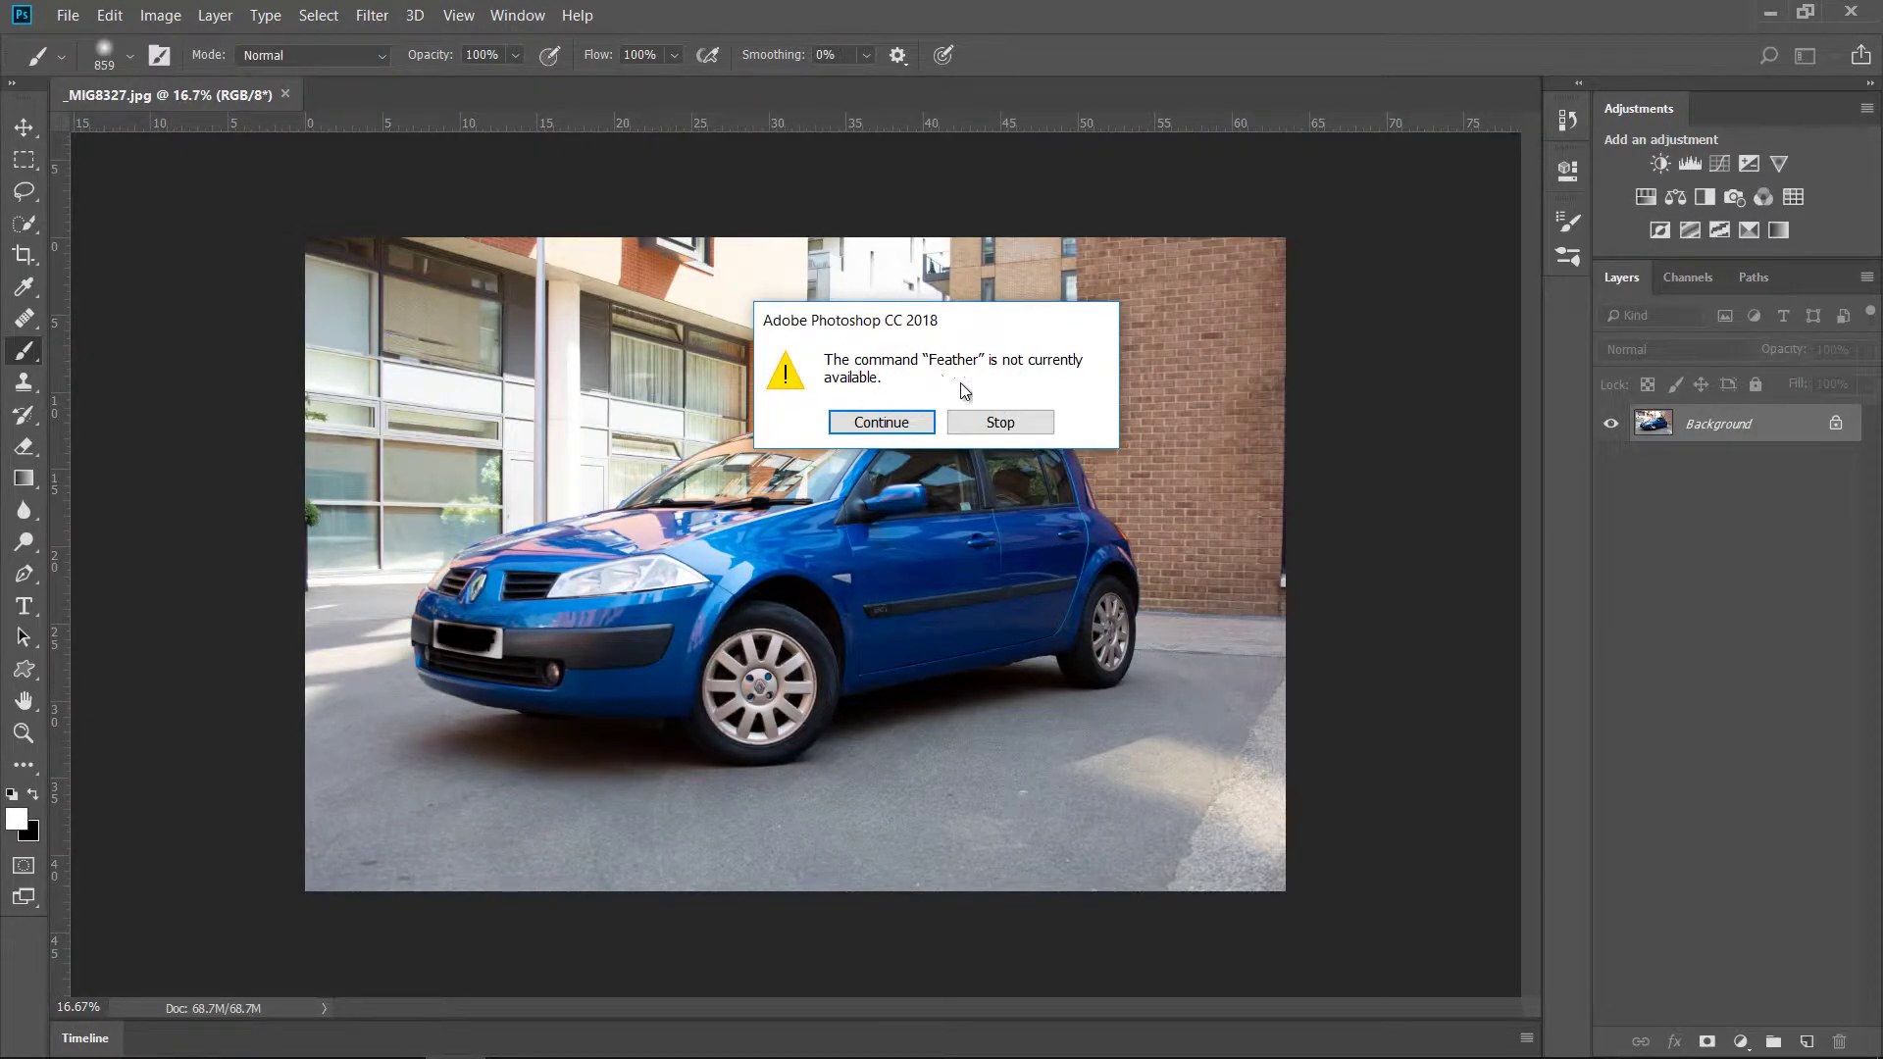
click(893, 426)
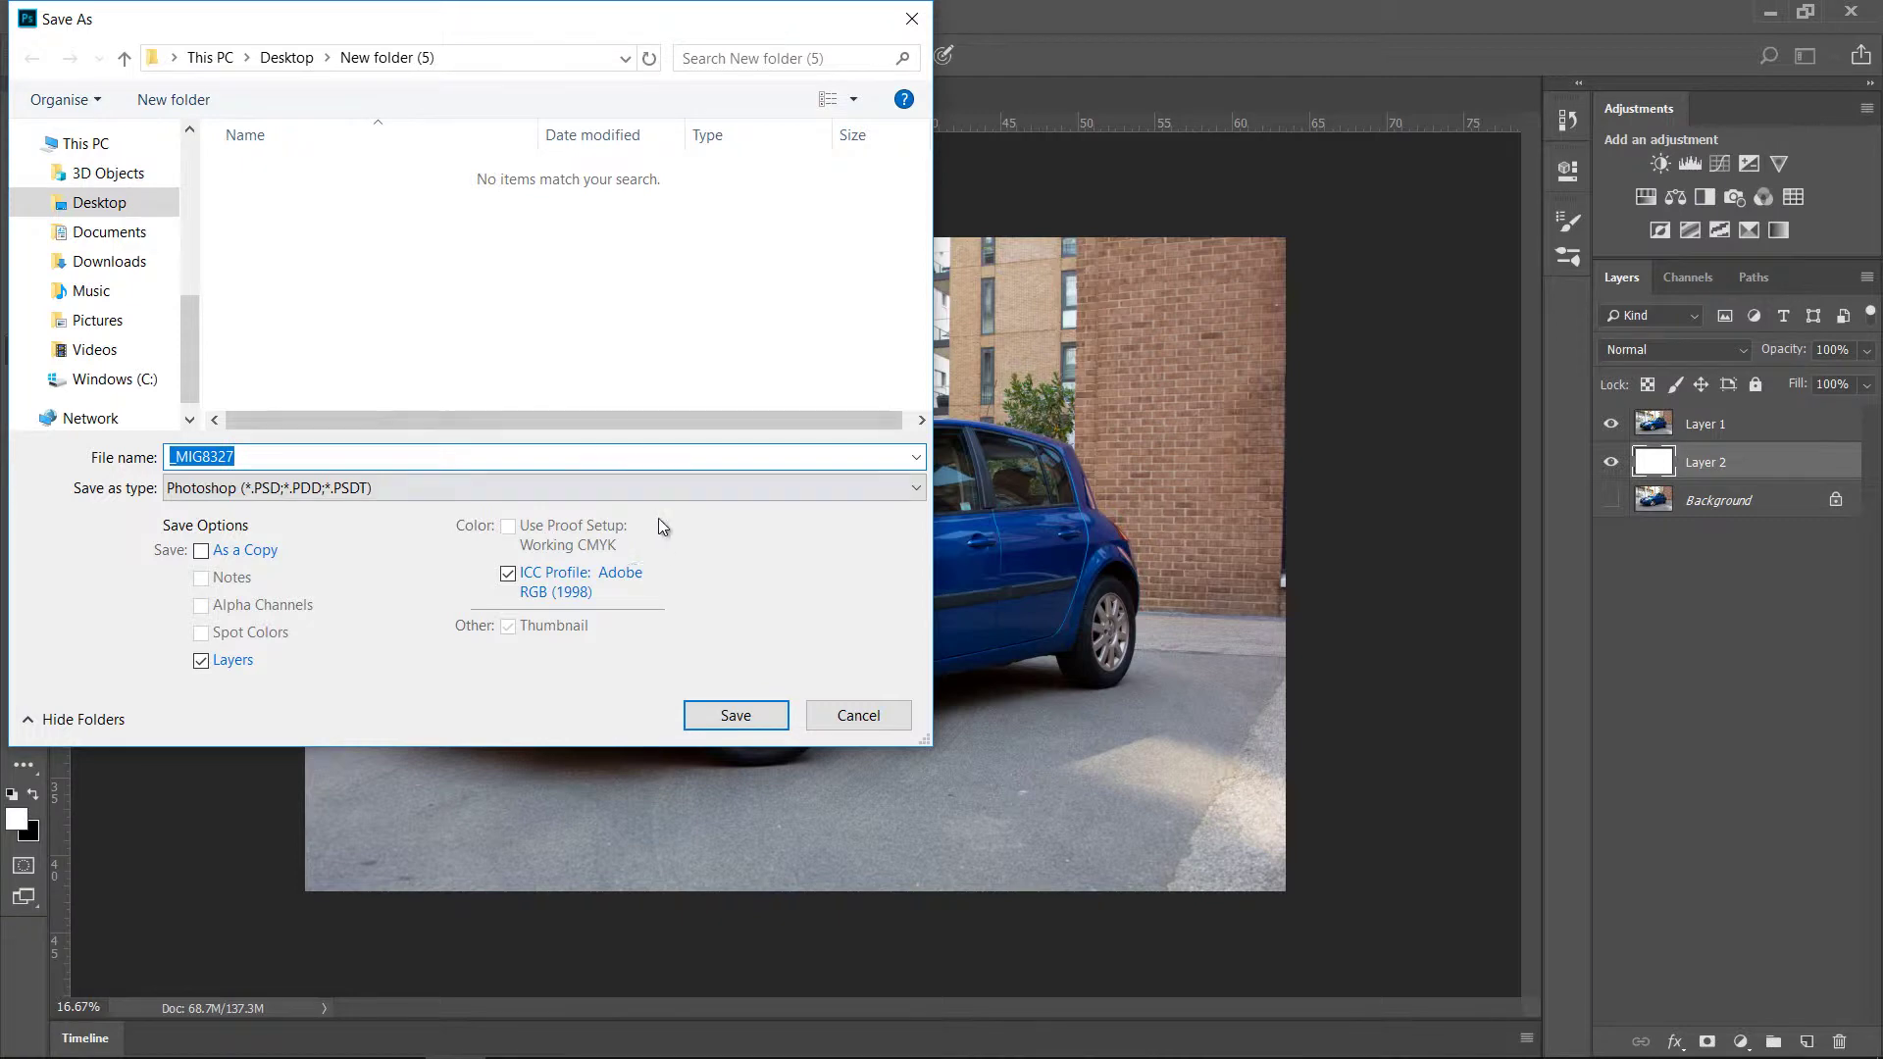
Save _MIG8327 as a JPEG at quality 12 in New folder (5).
click(380, 491)
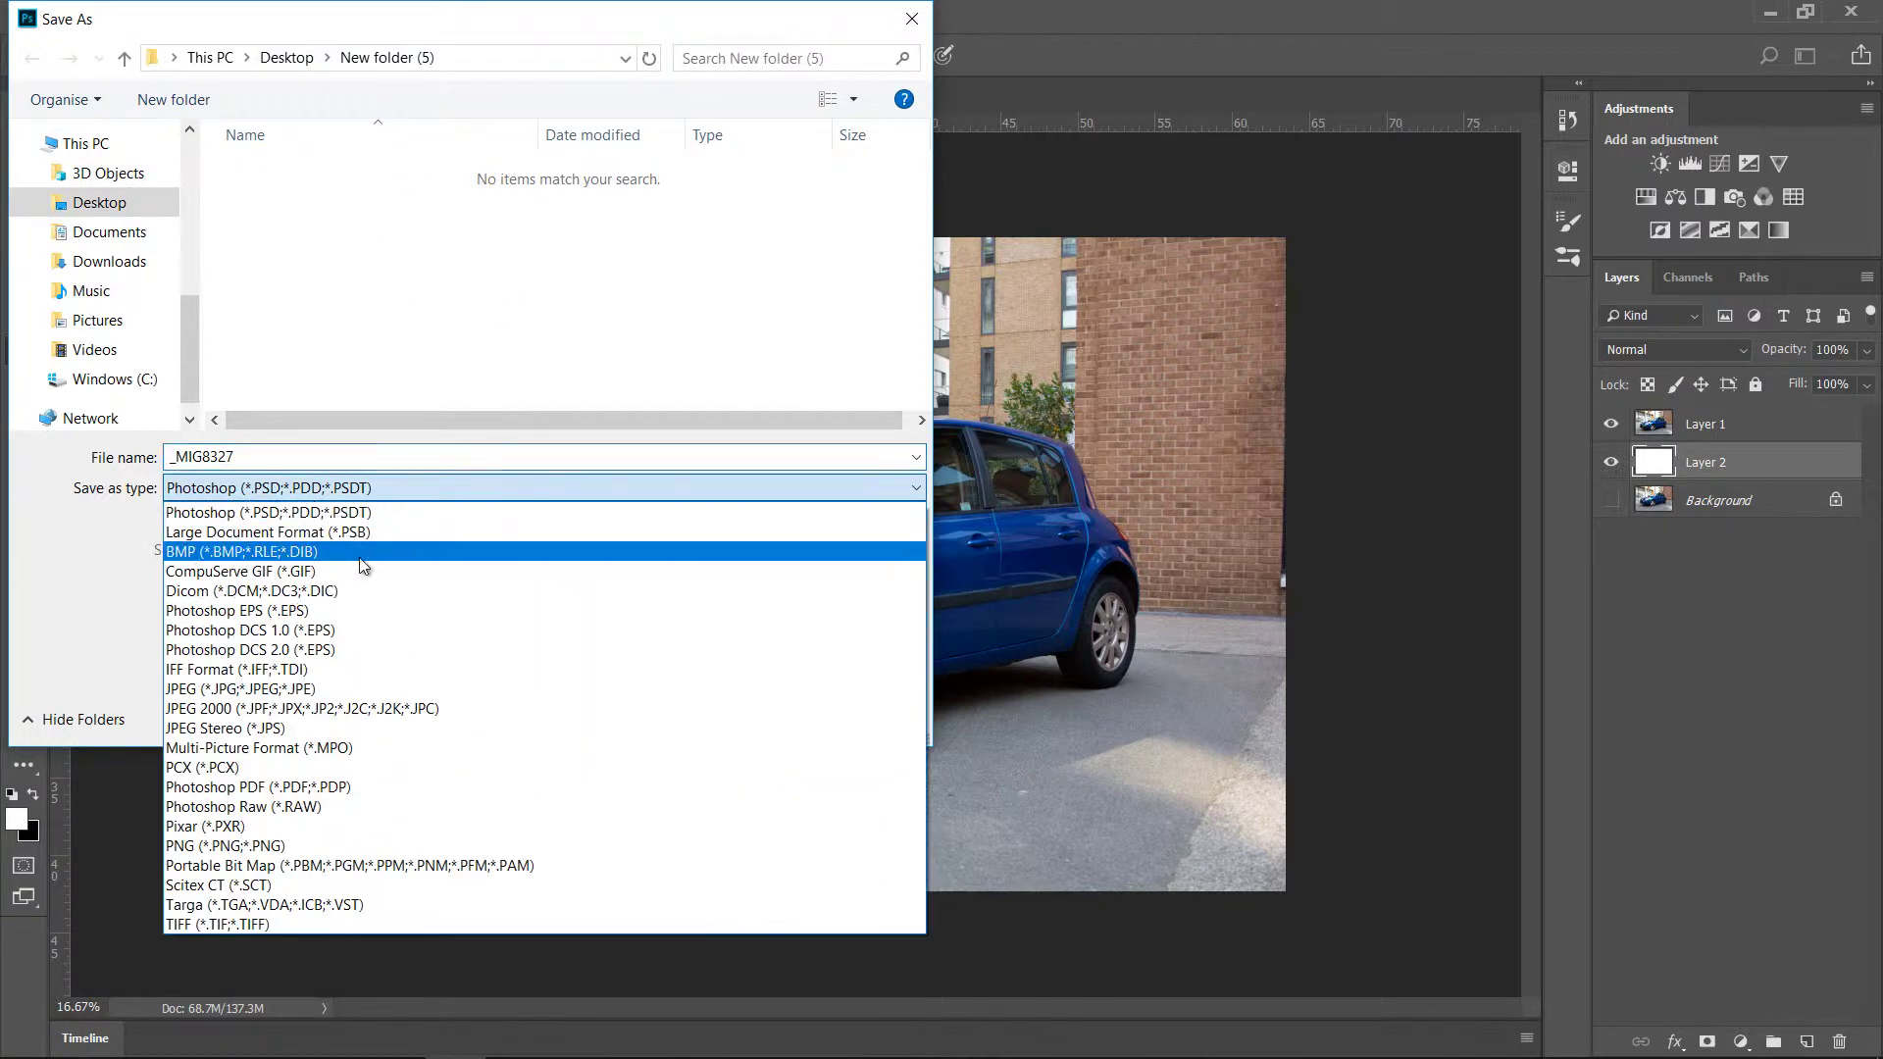
click(288, 686)
click(731, 714)
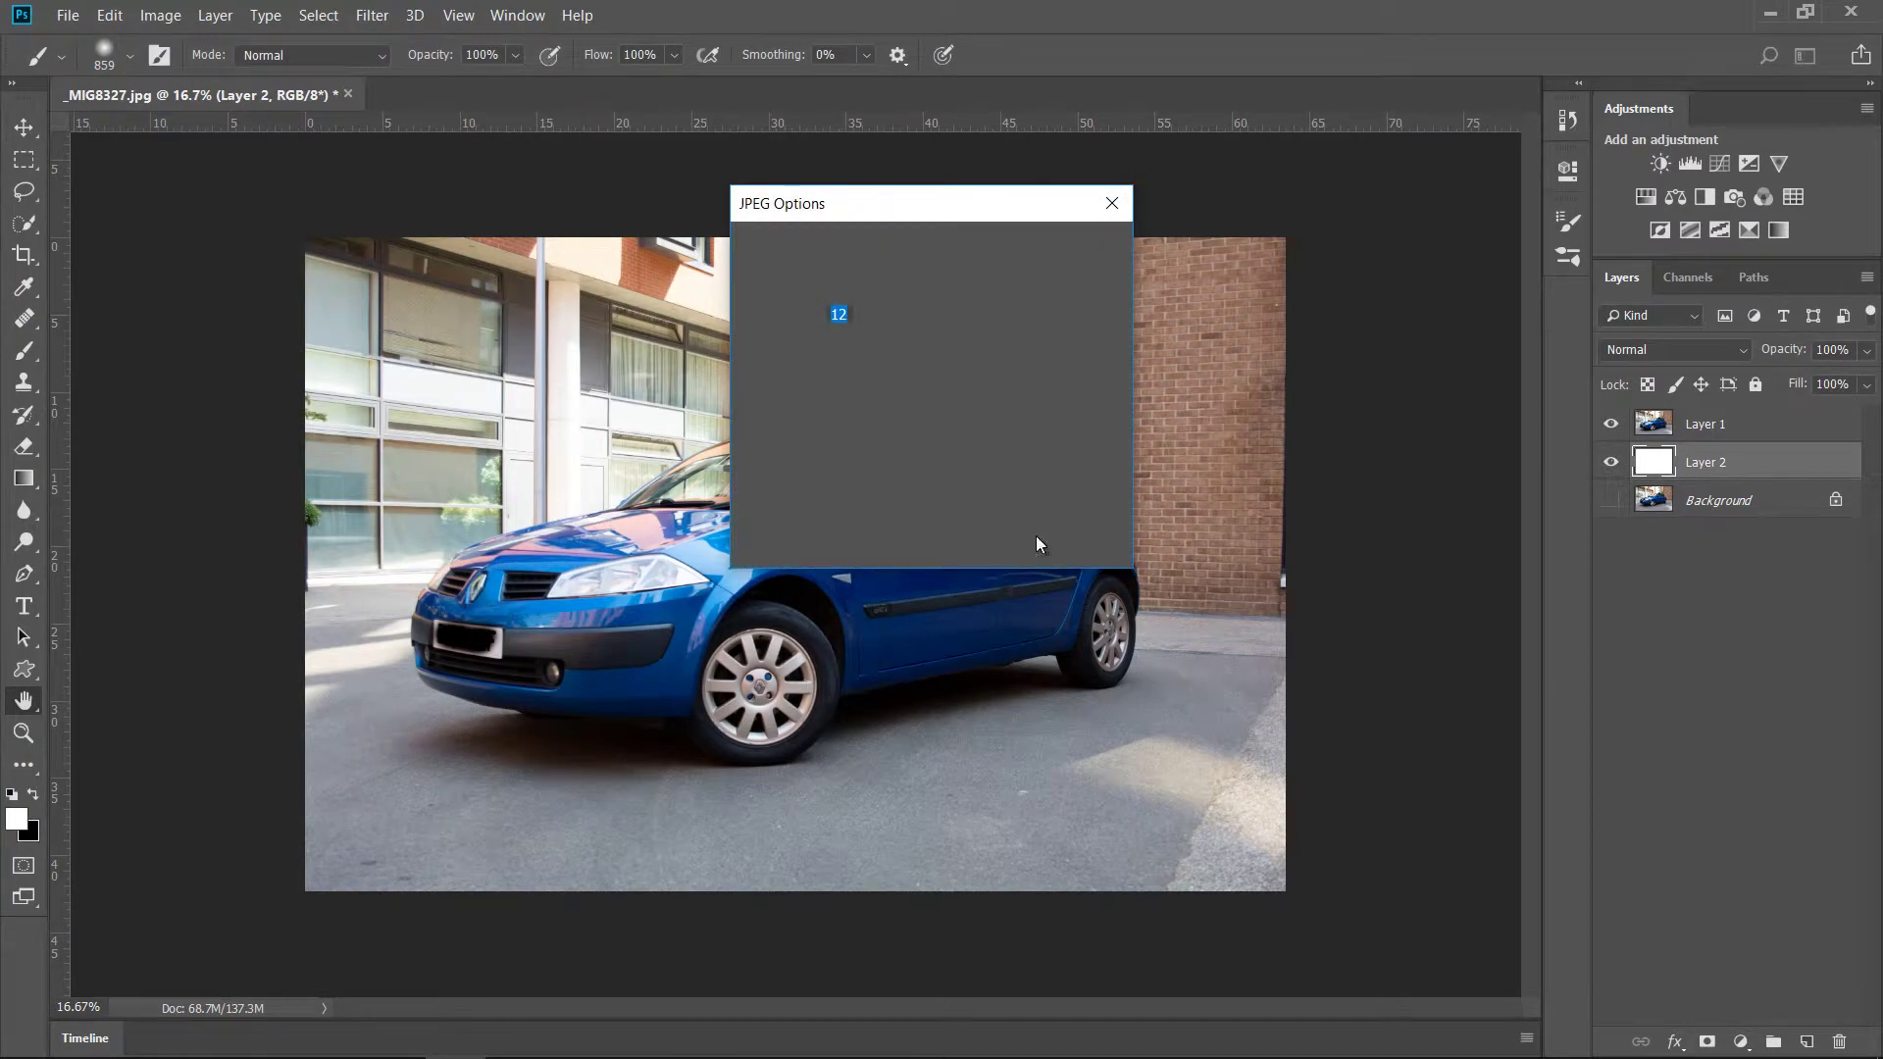
click(1090, 251)
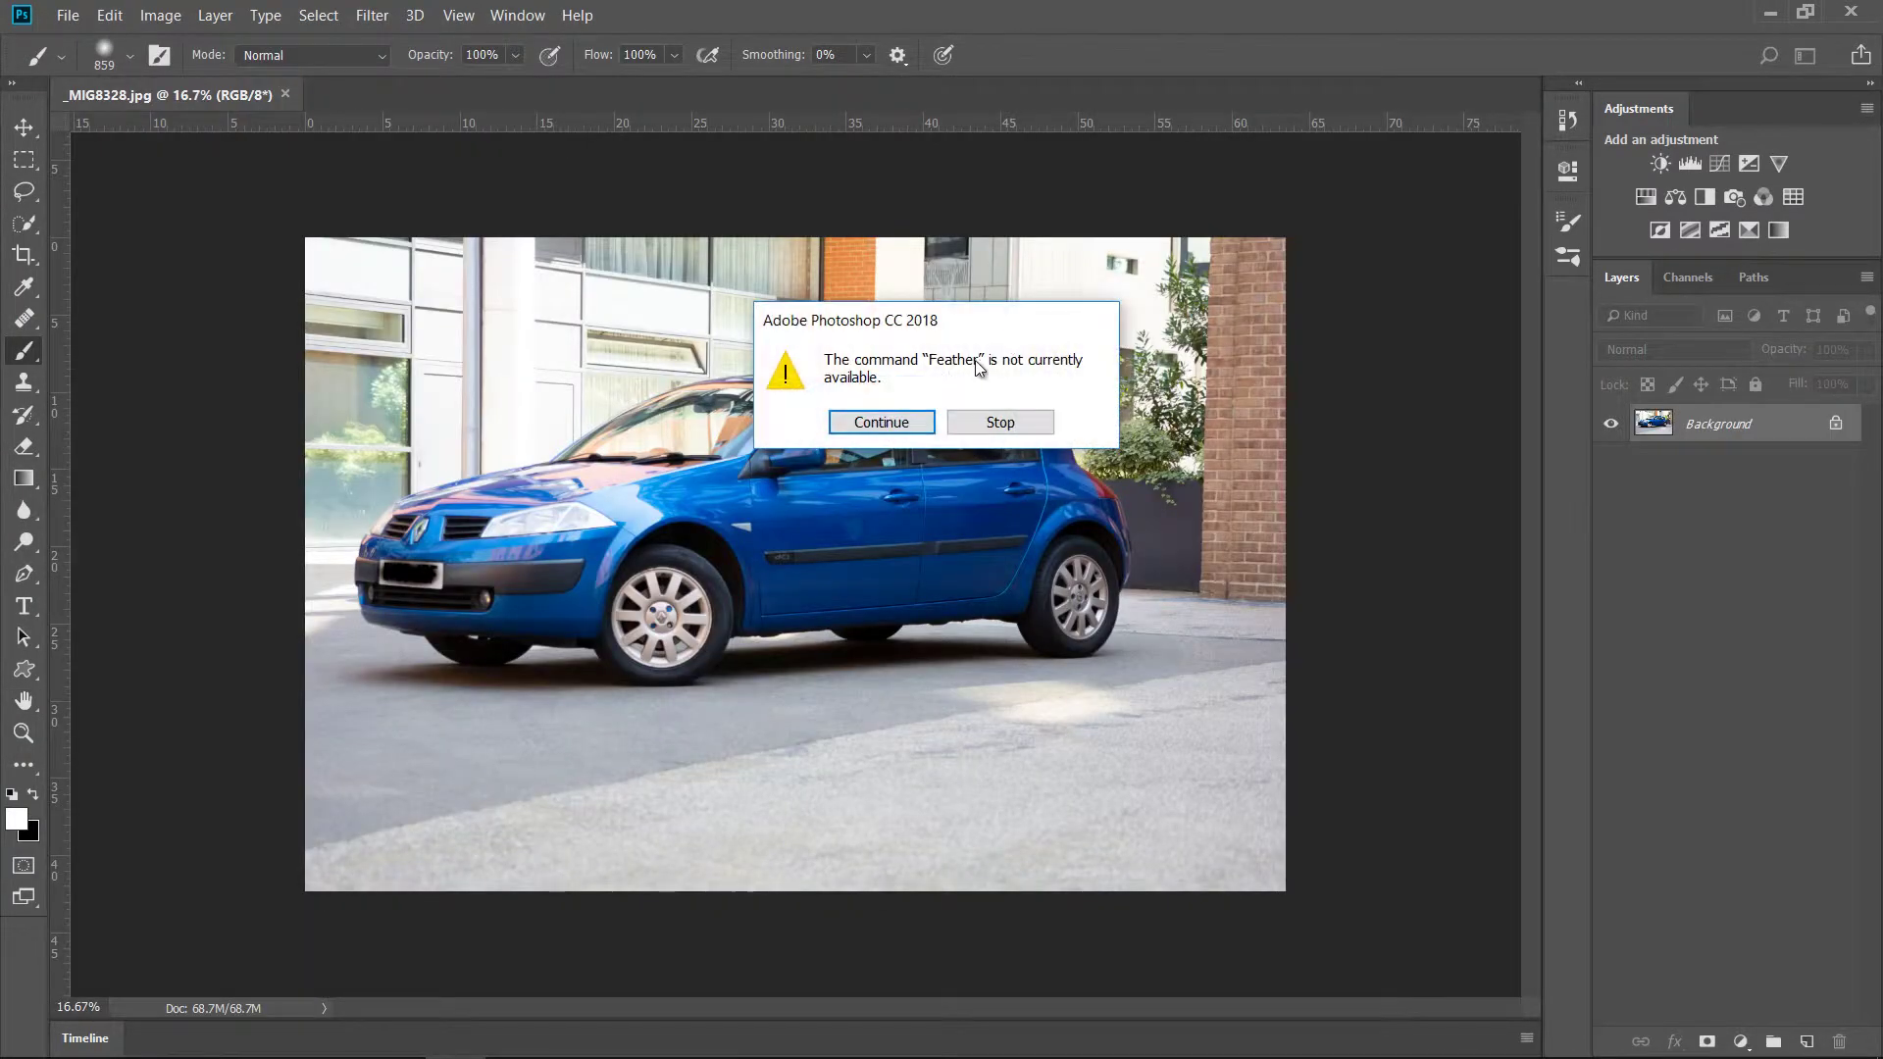
Continue the action on _MIG8328 past the Feather command and save the photo as a JPEG at quality 12.
click(881, 422)
click(294, 487)
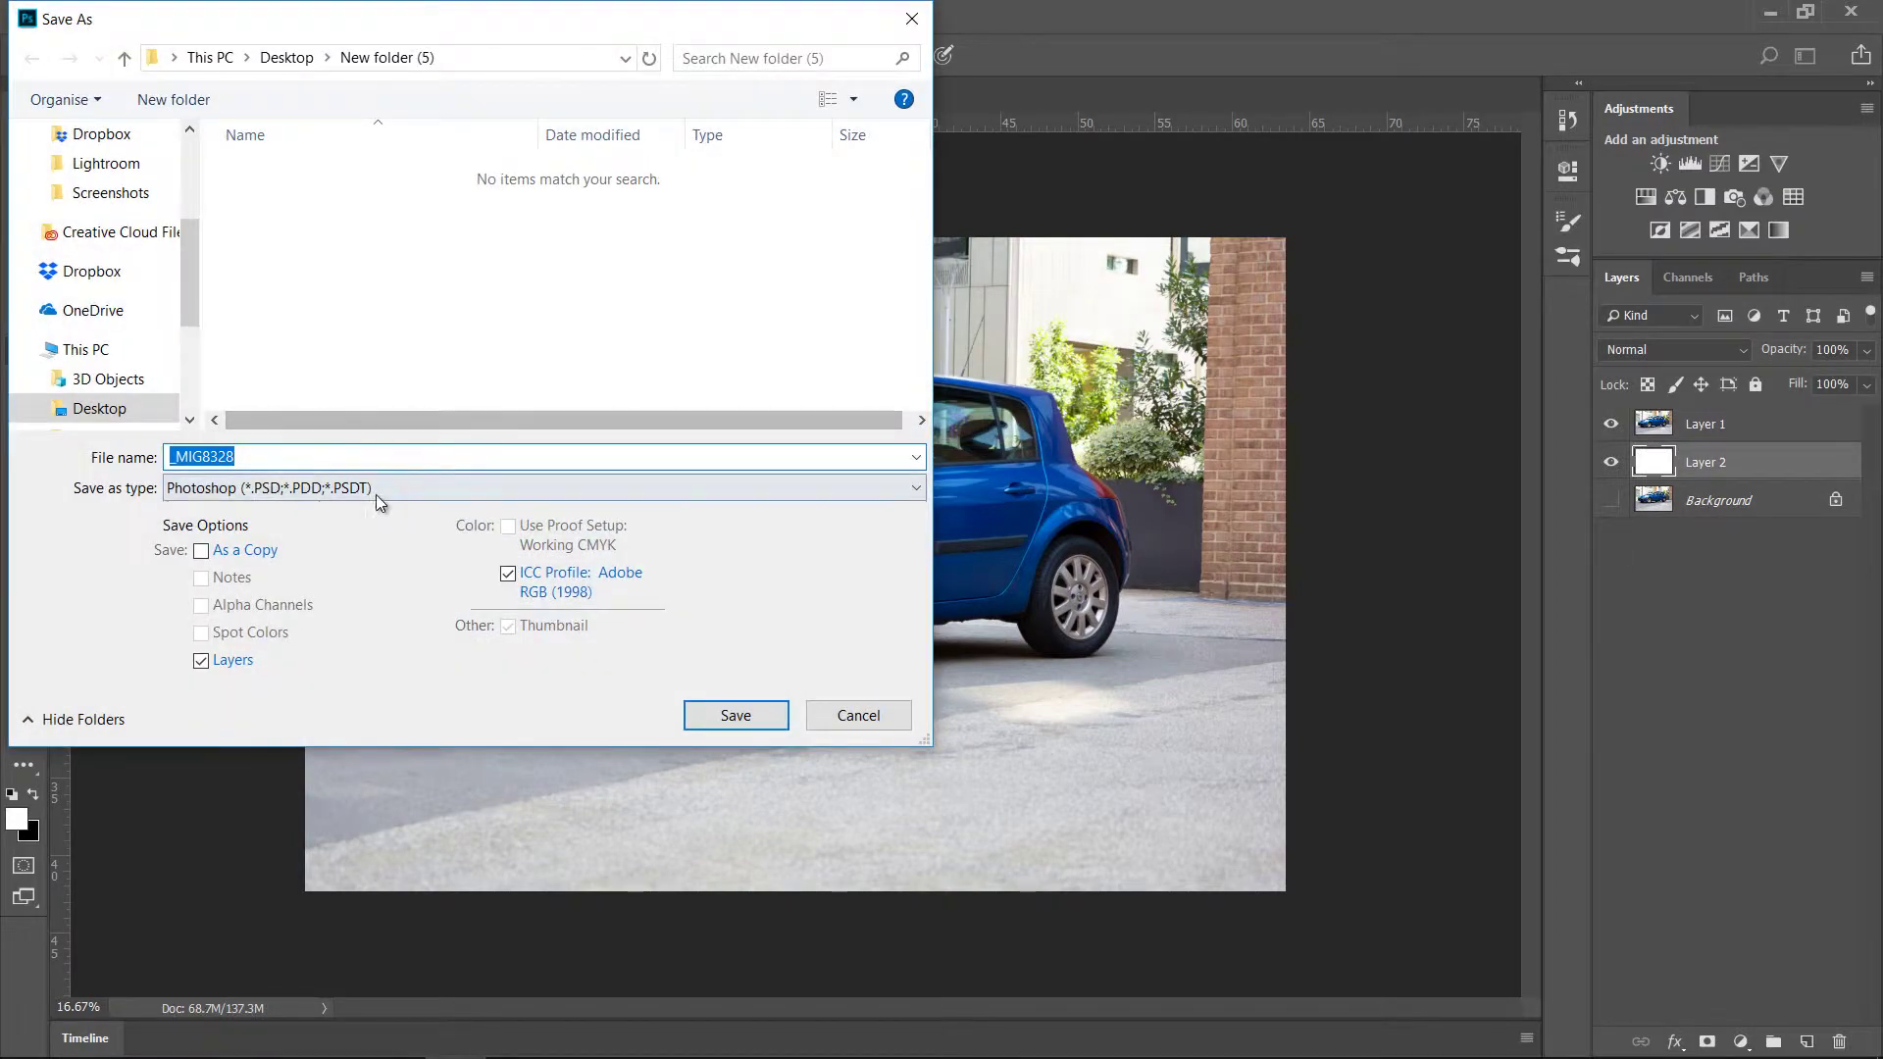
click(294, 688)
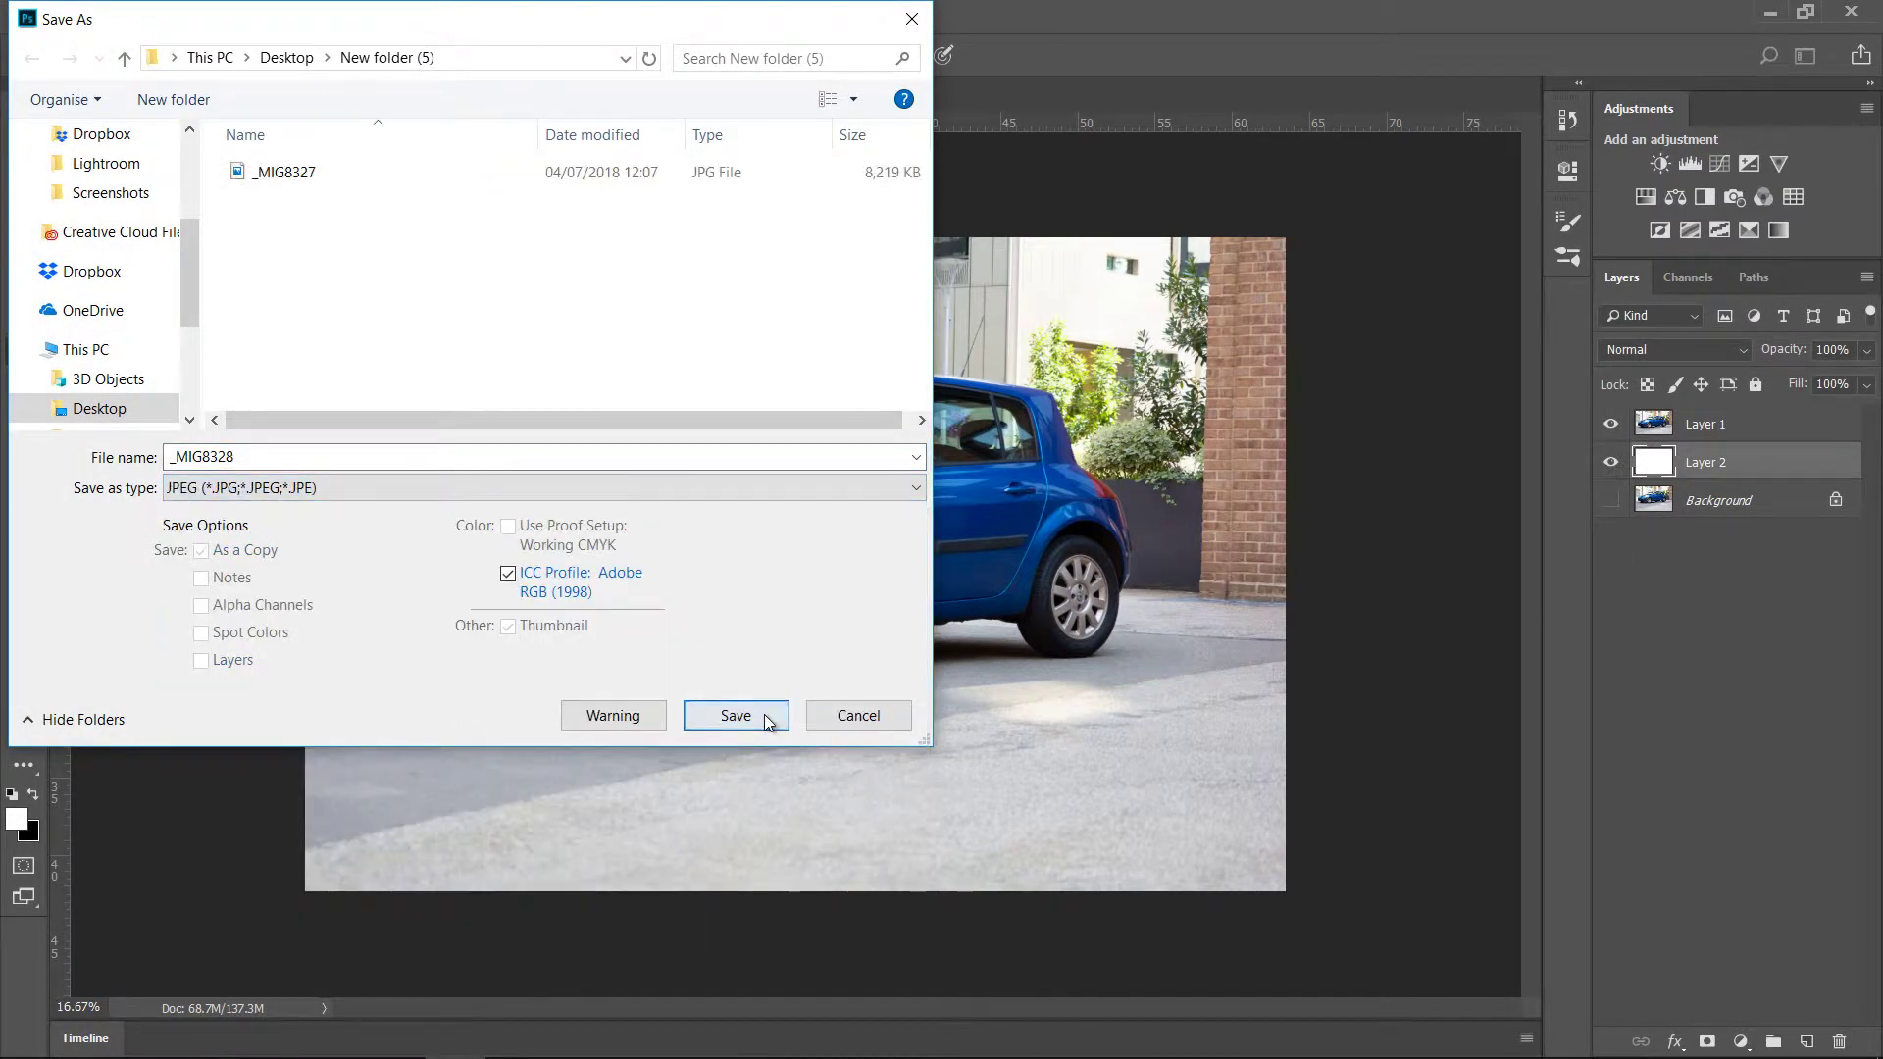
click(737, 712)
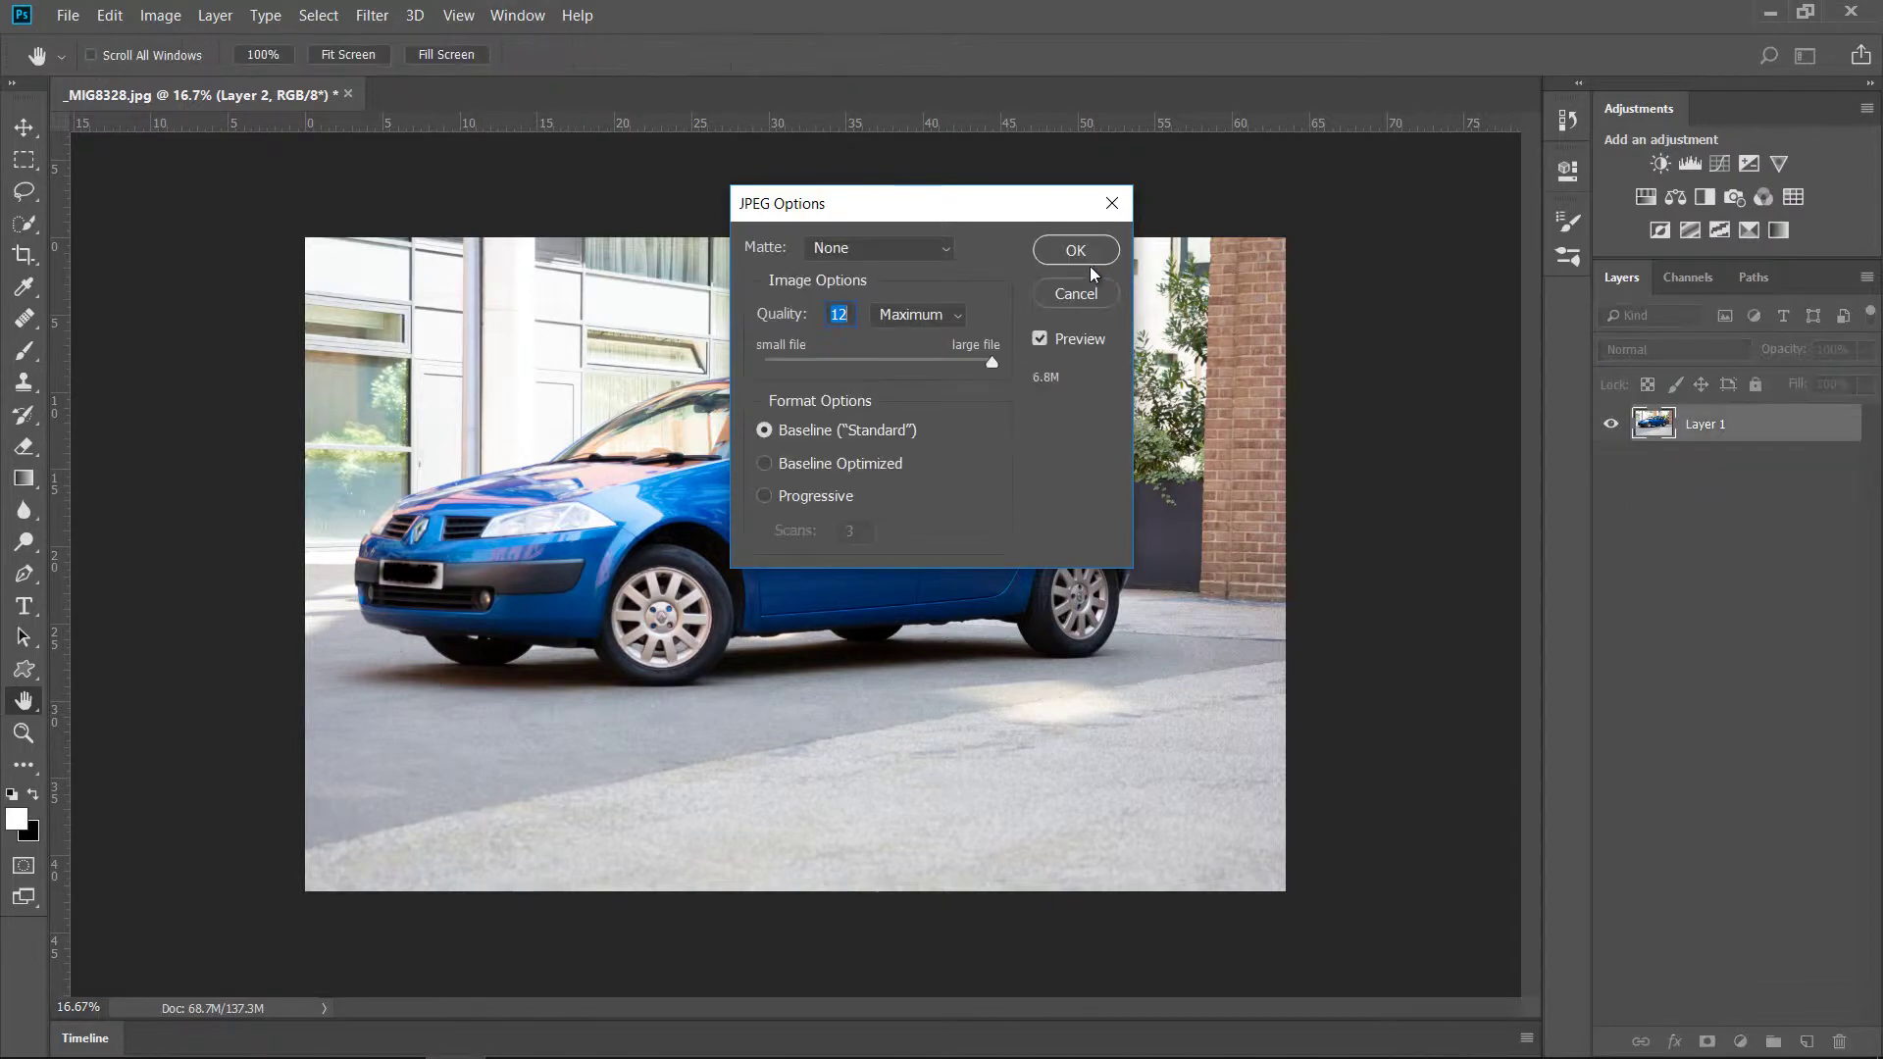
click(1075, 251)
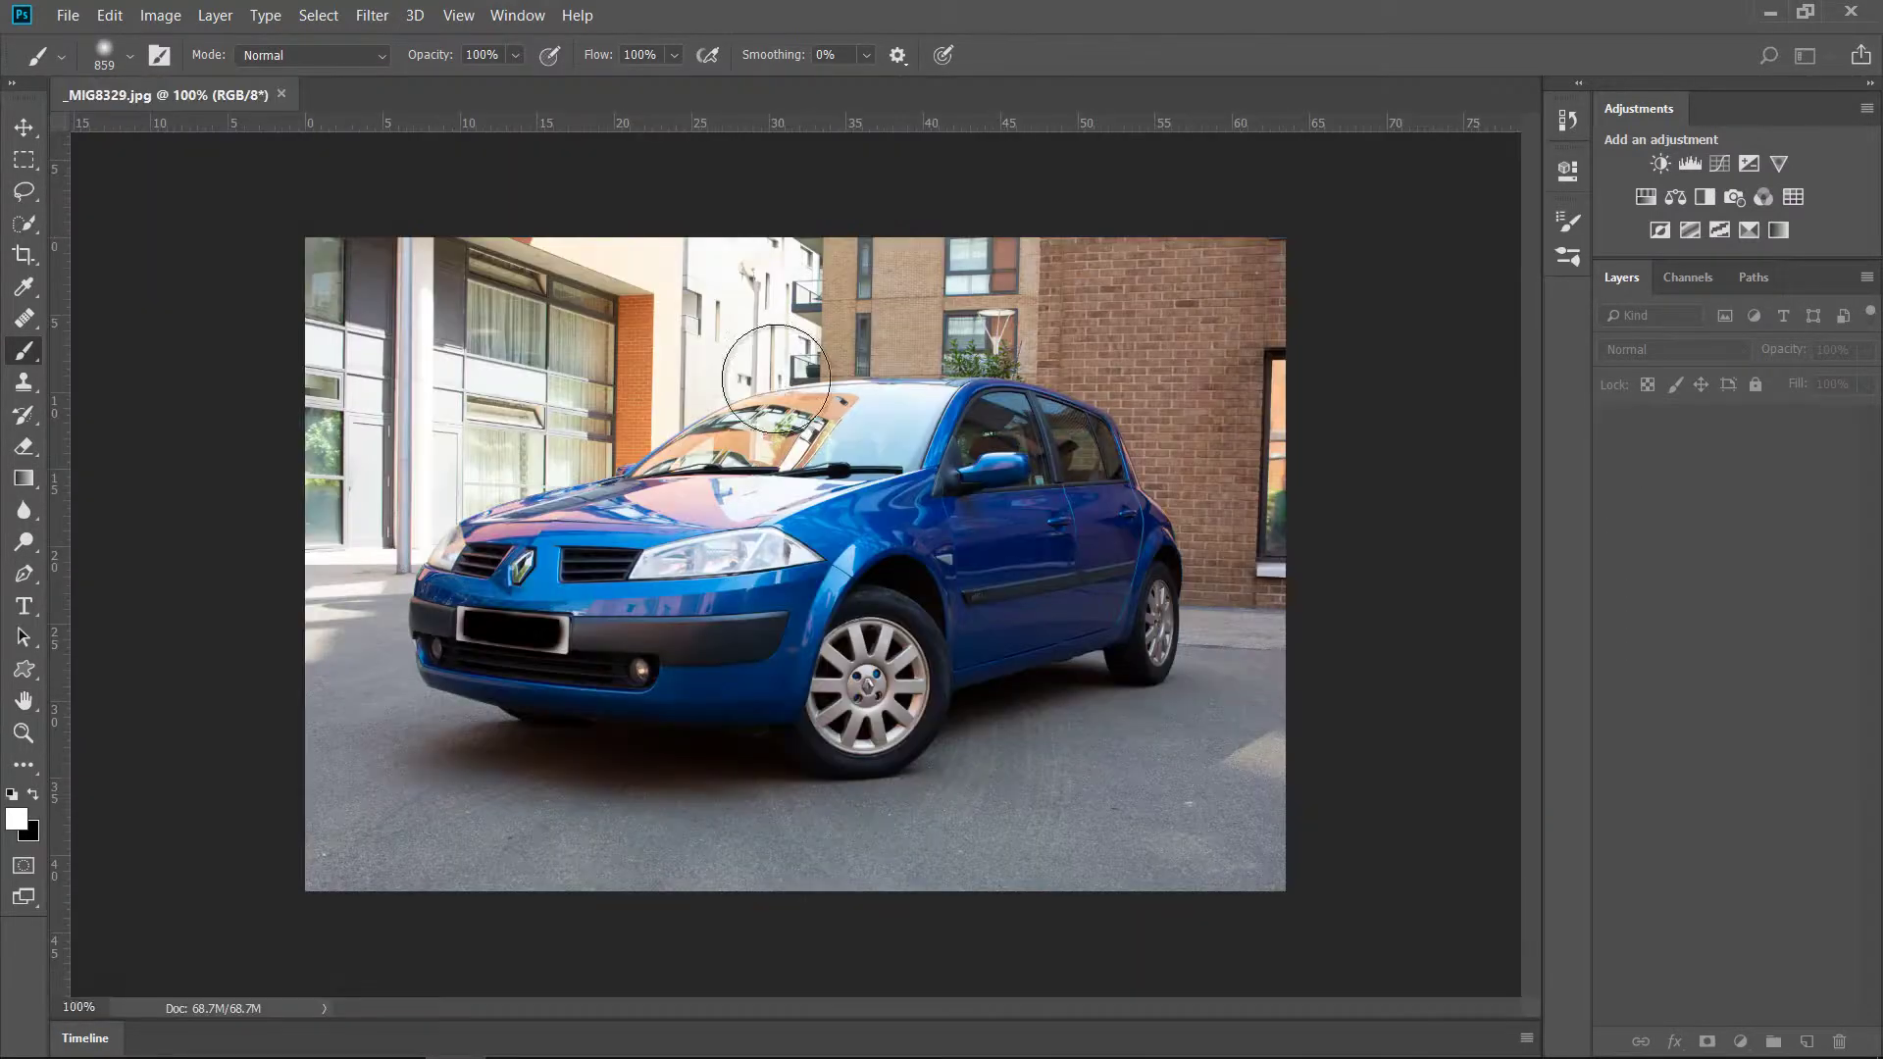
Continue the action on _MIG8329 past the Feather command and save the photo as a JPEG at quality 12.
click(881, 421)
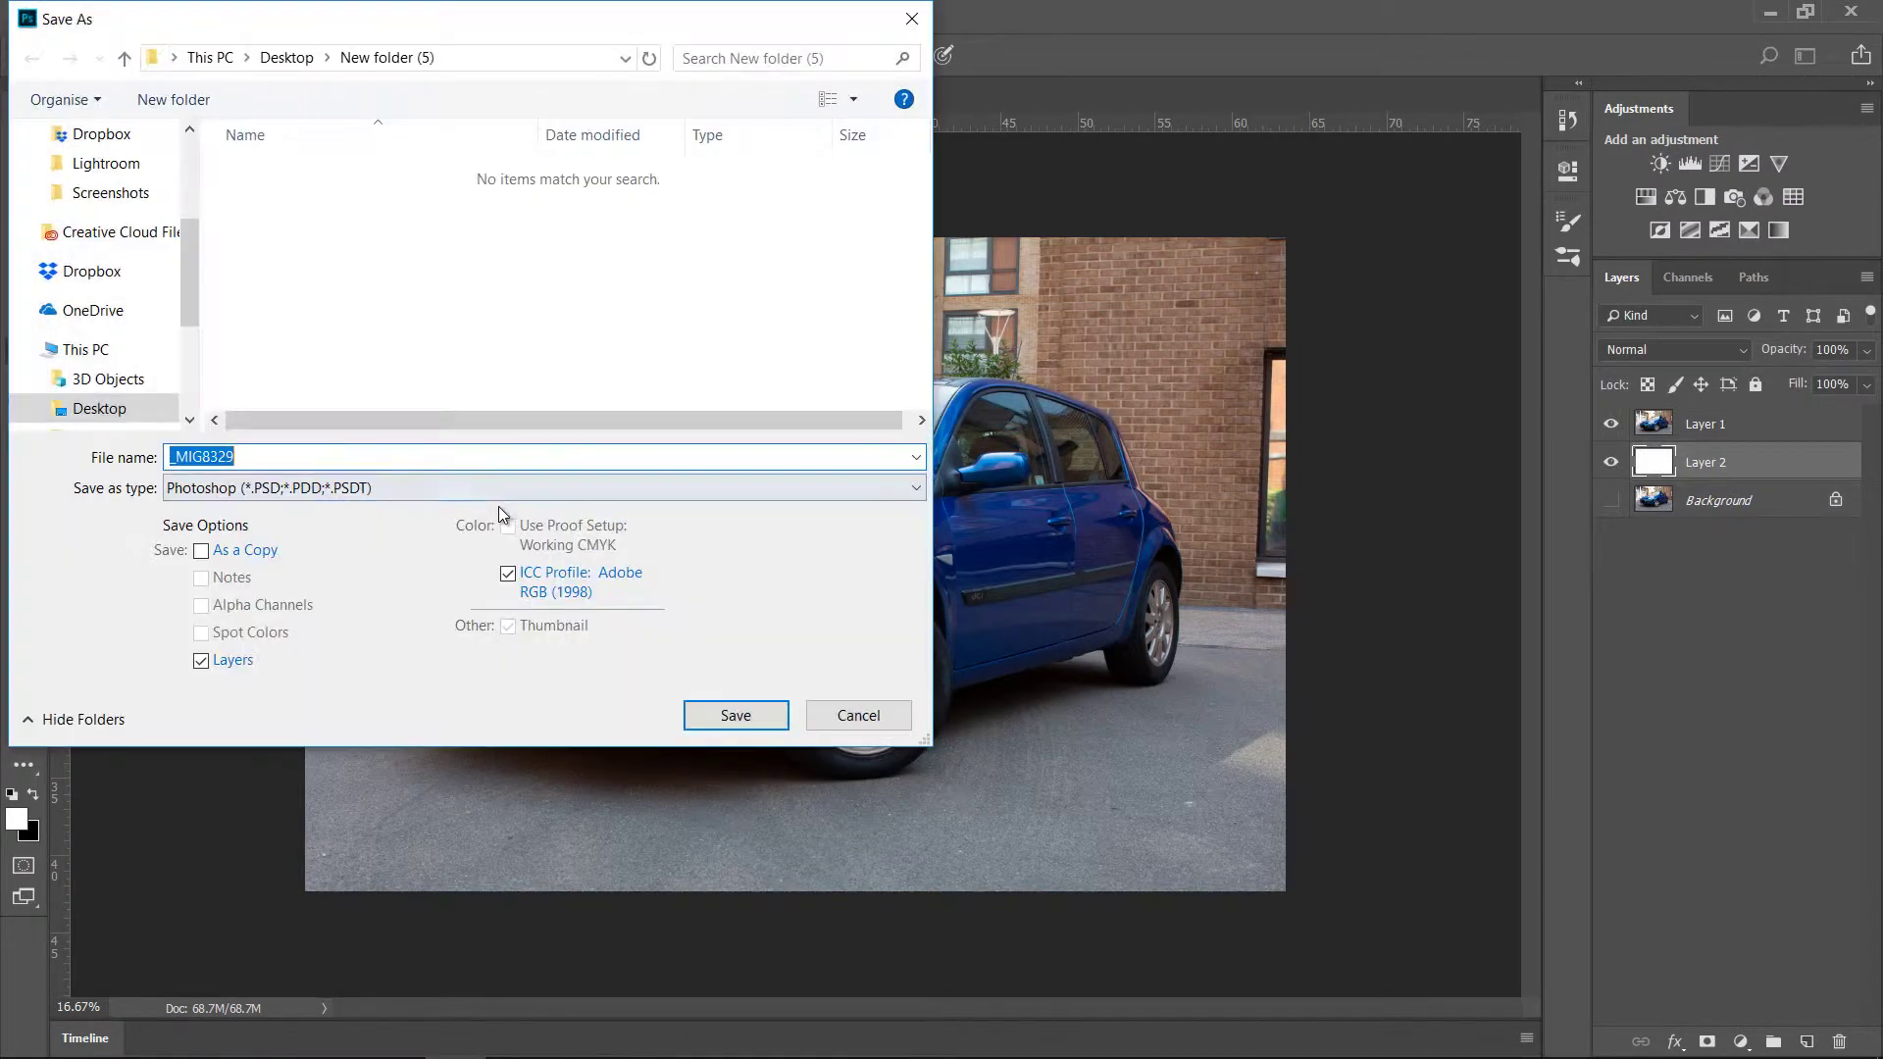
click(390, 488)
click(393, 658)
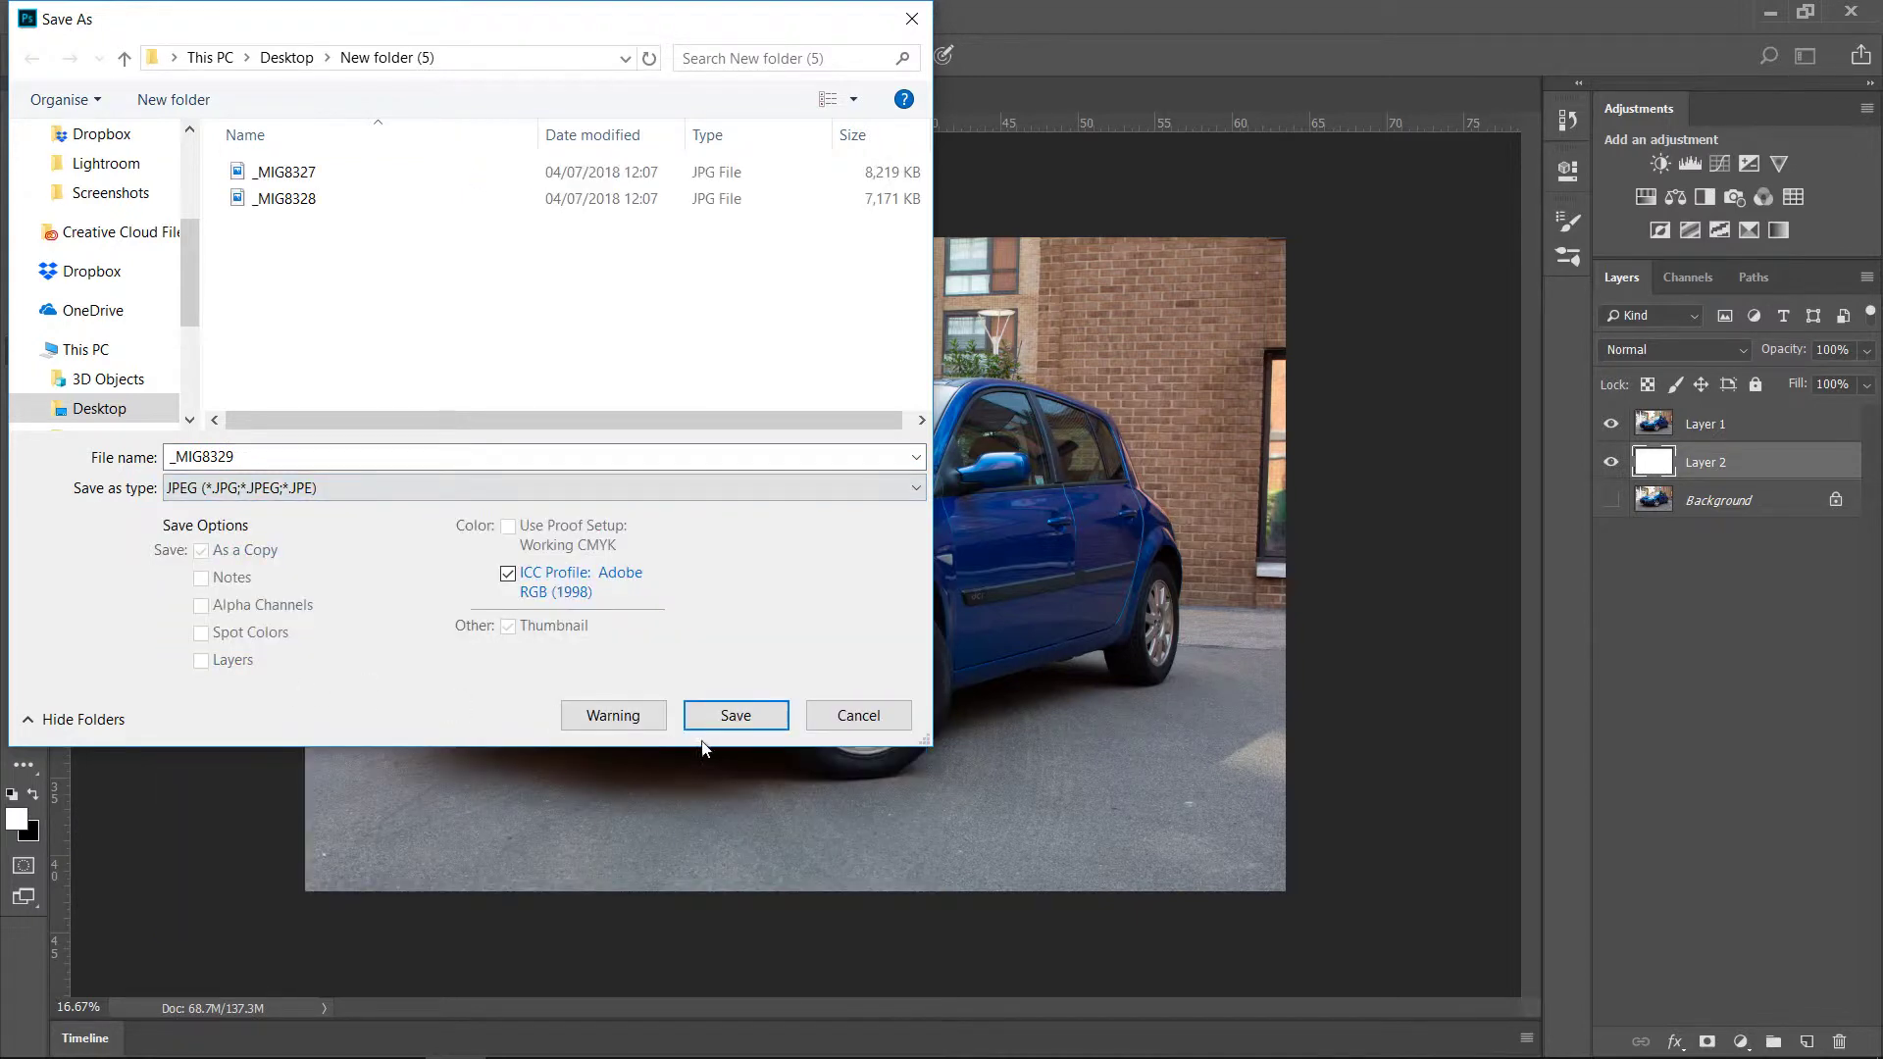
click(735, 716)
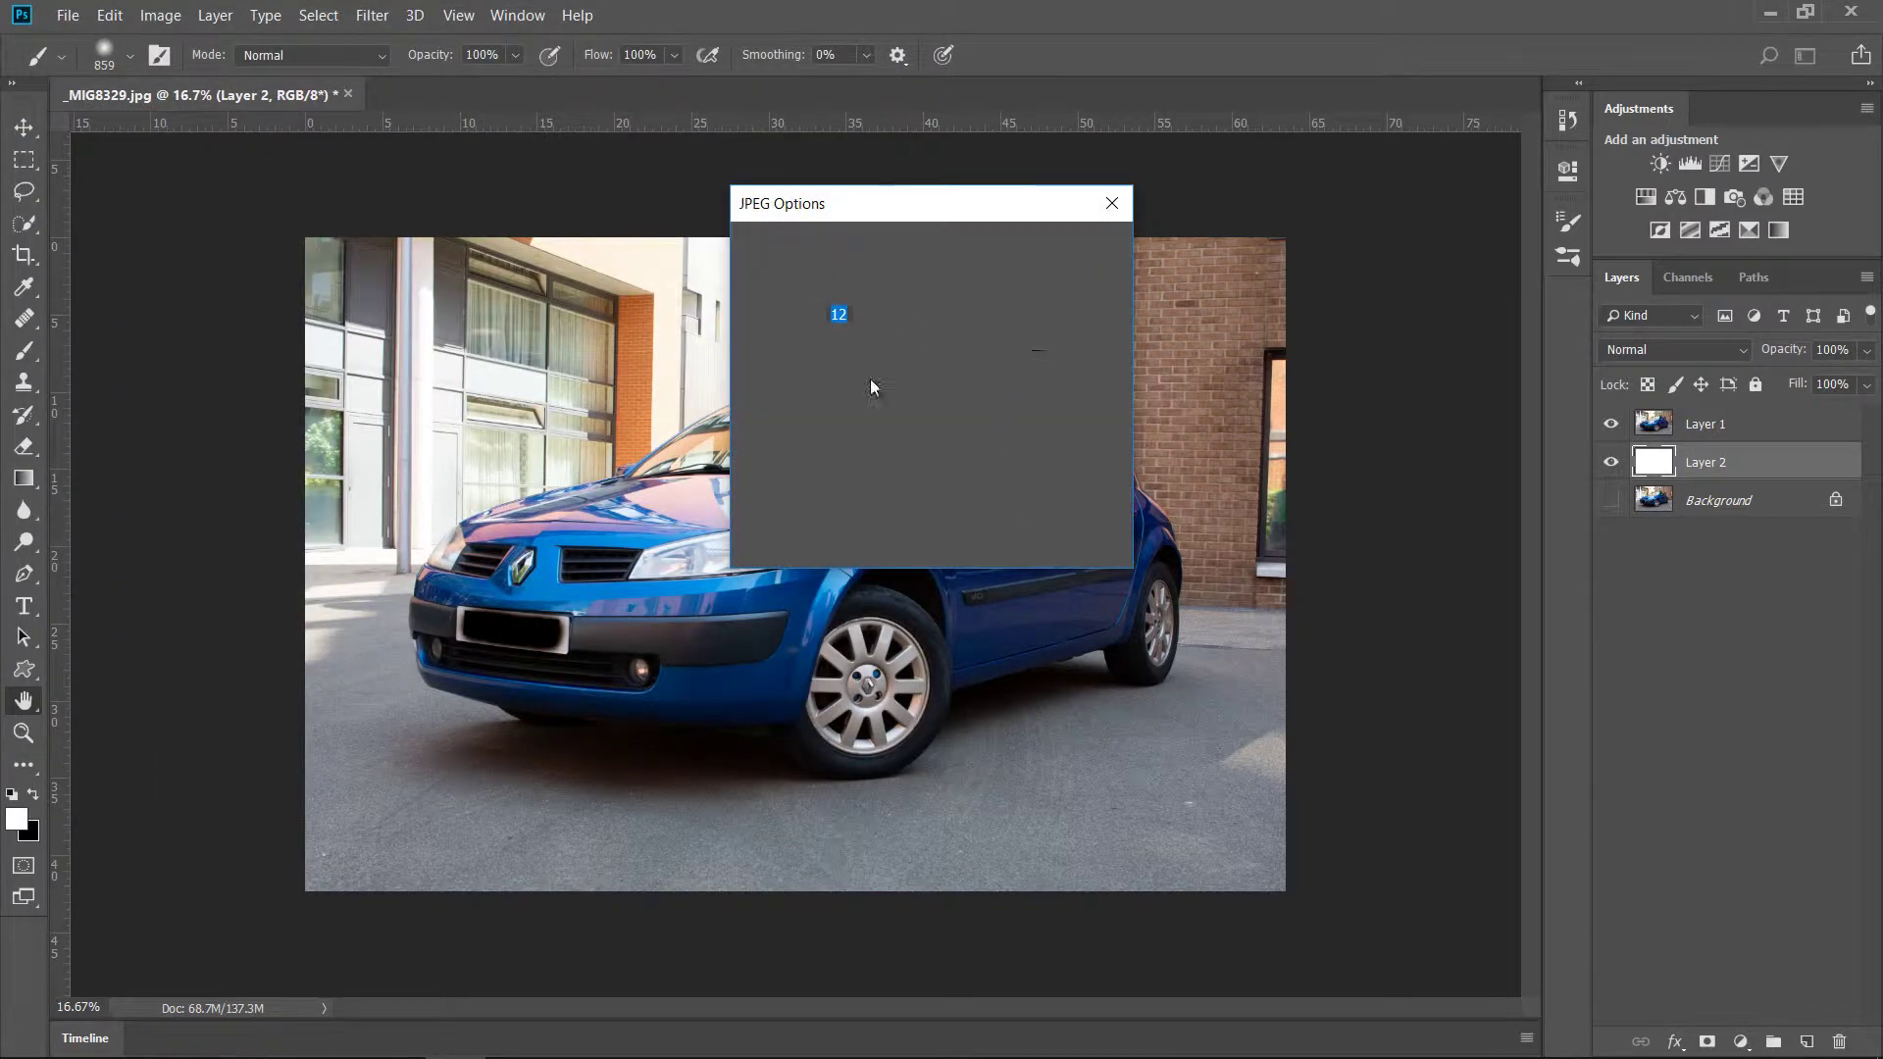
click(1056, 256)
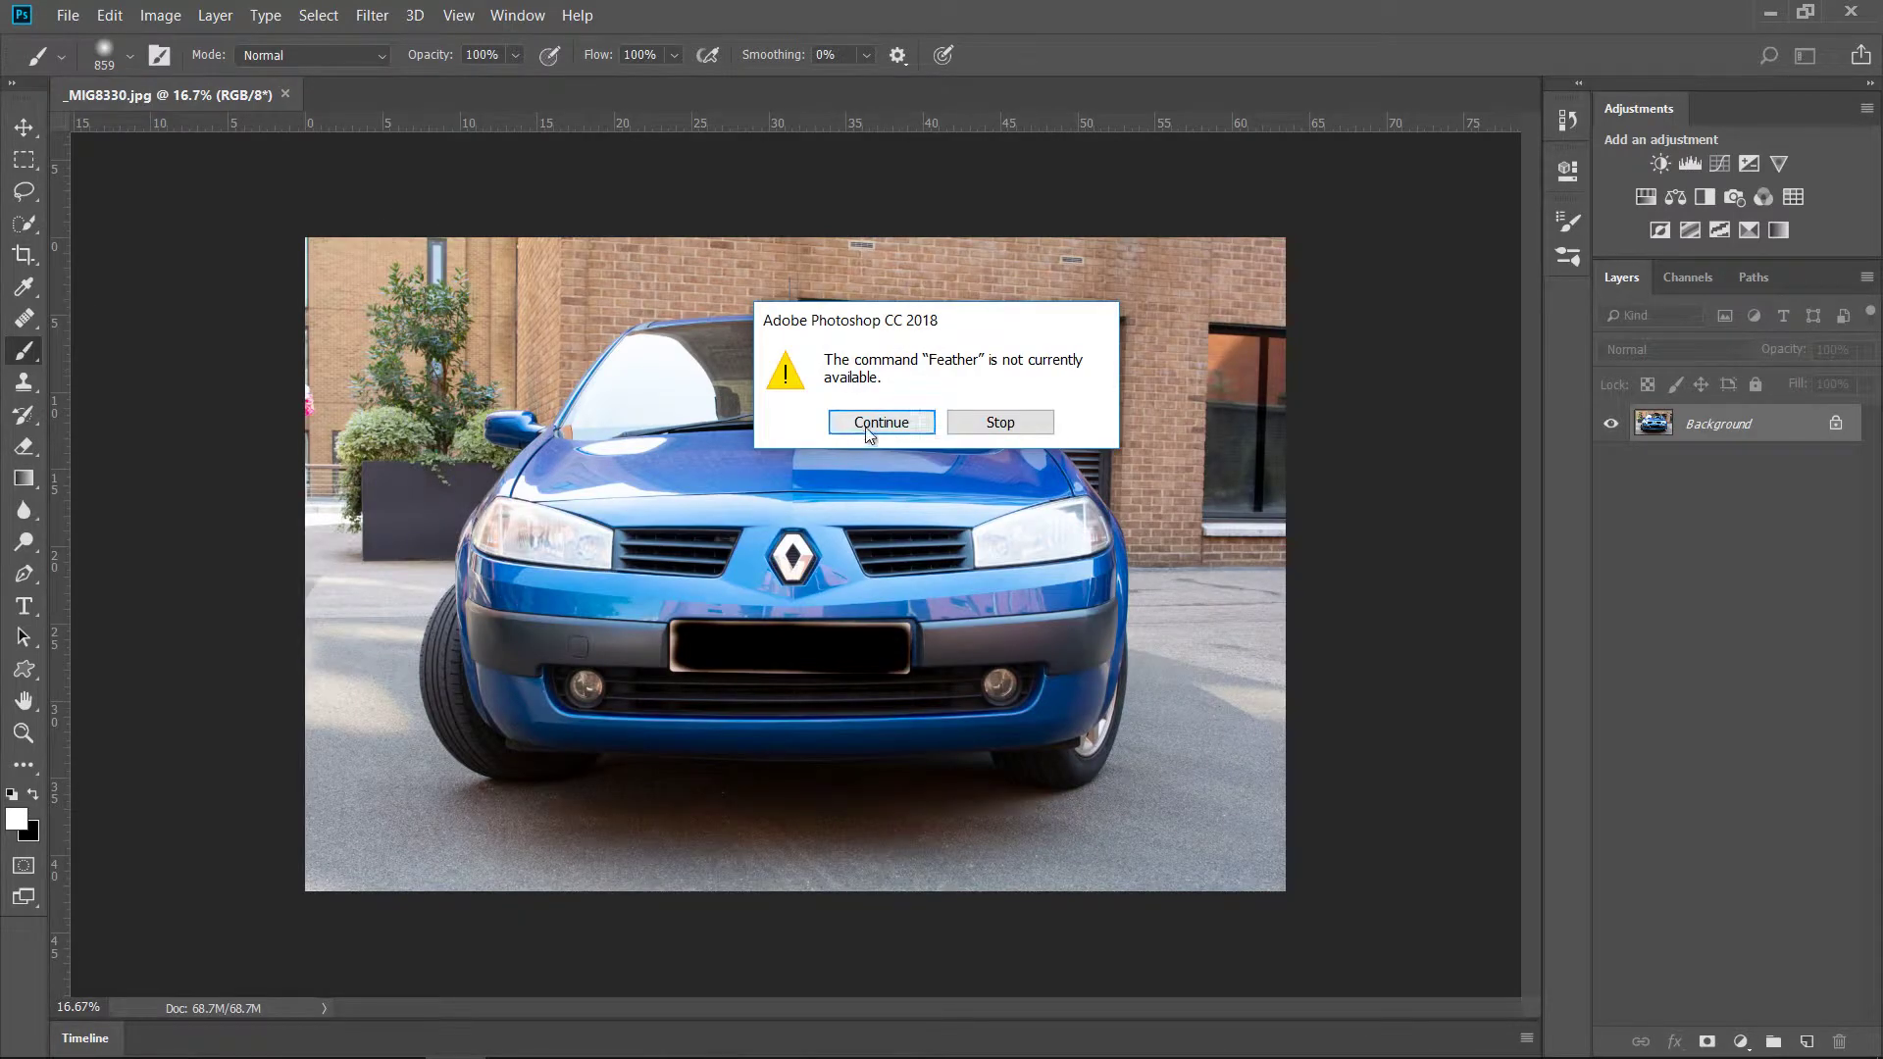
Continue the action on _MIG8330 past the Feather command and save the photo as a JPEG at quality 12.
click(876, 422)
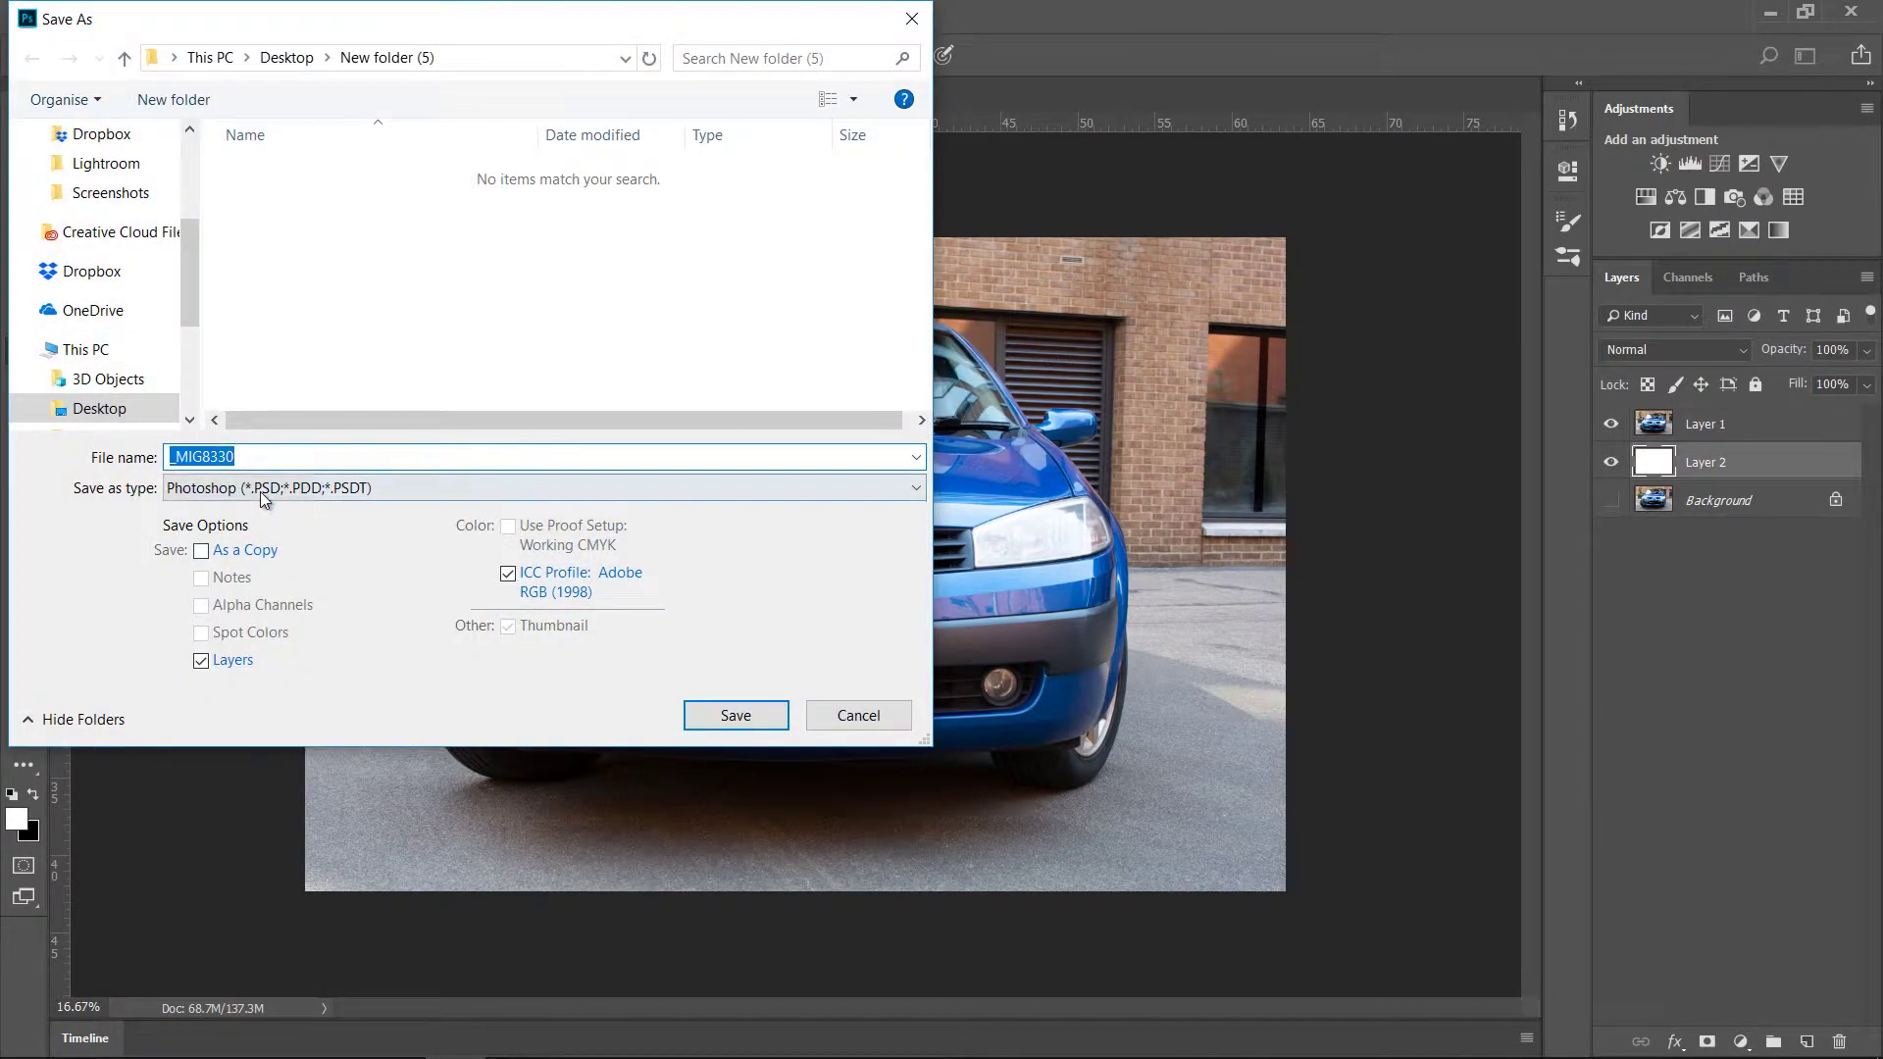
click(261, 489)
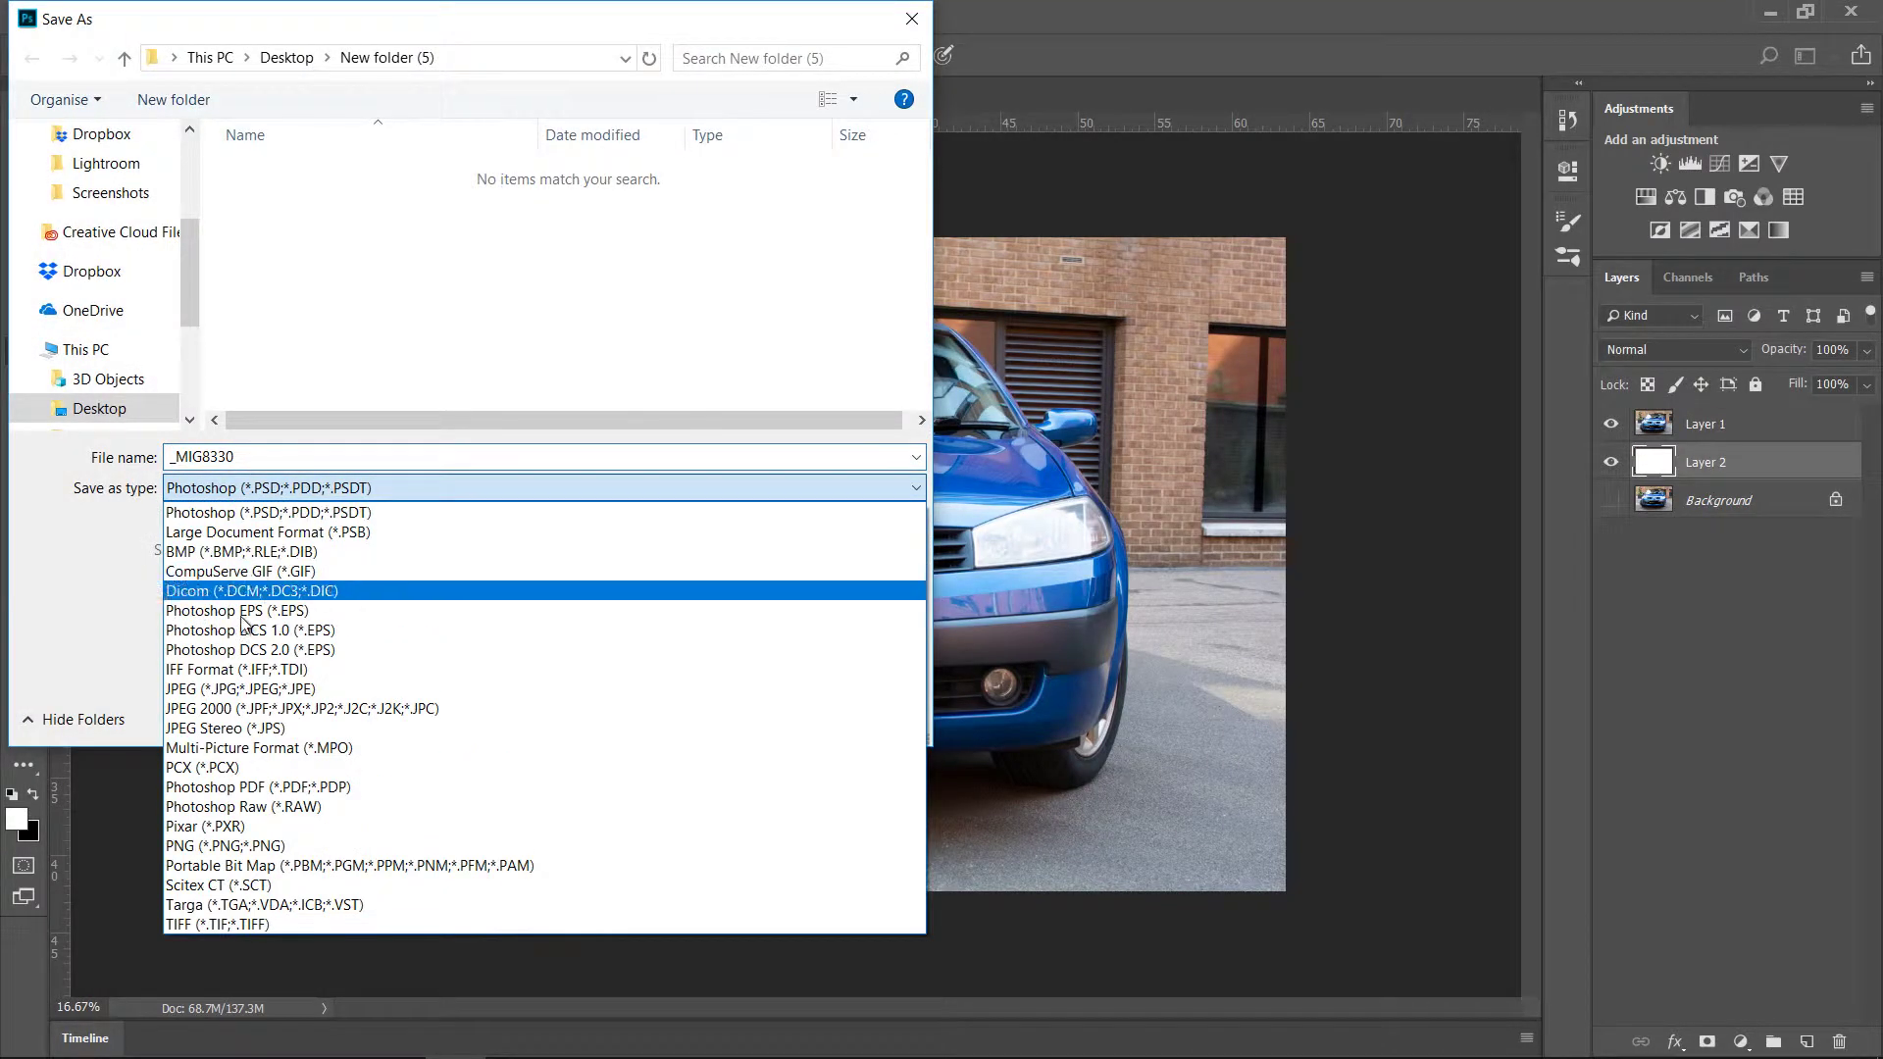
click(231, 688)
click(736, 714)
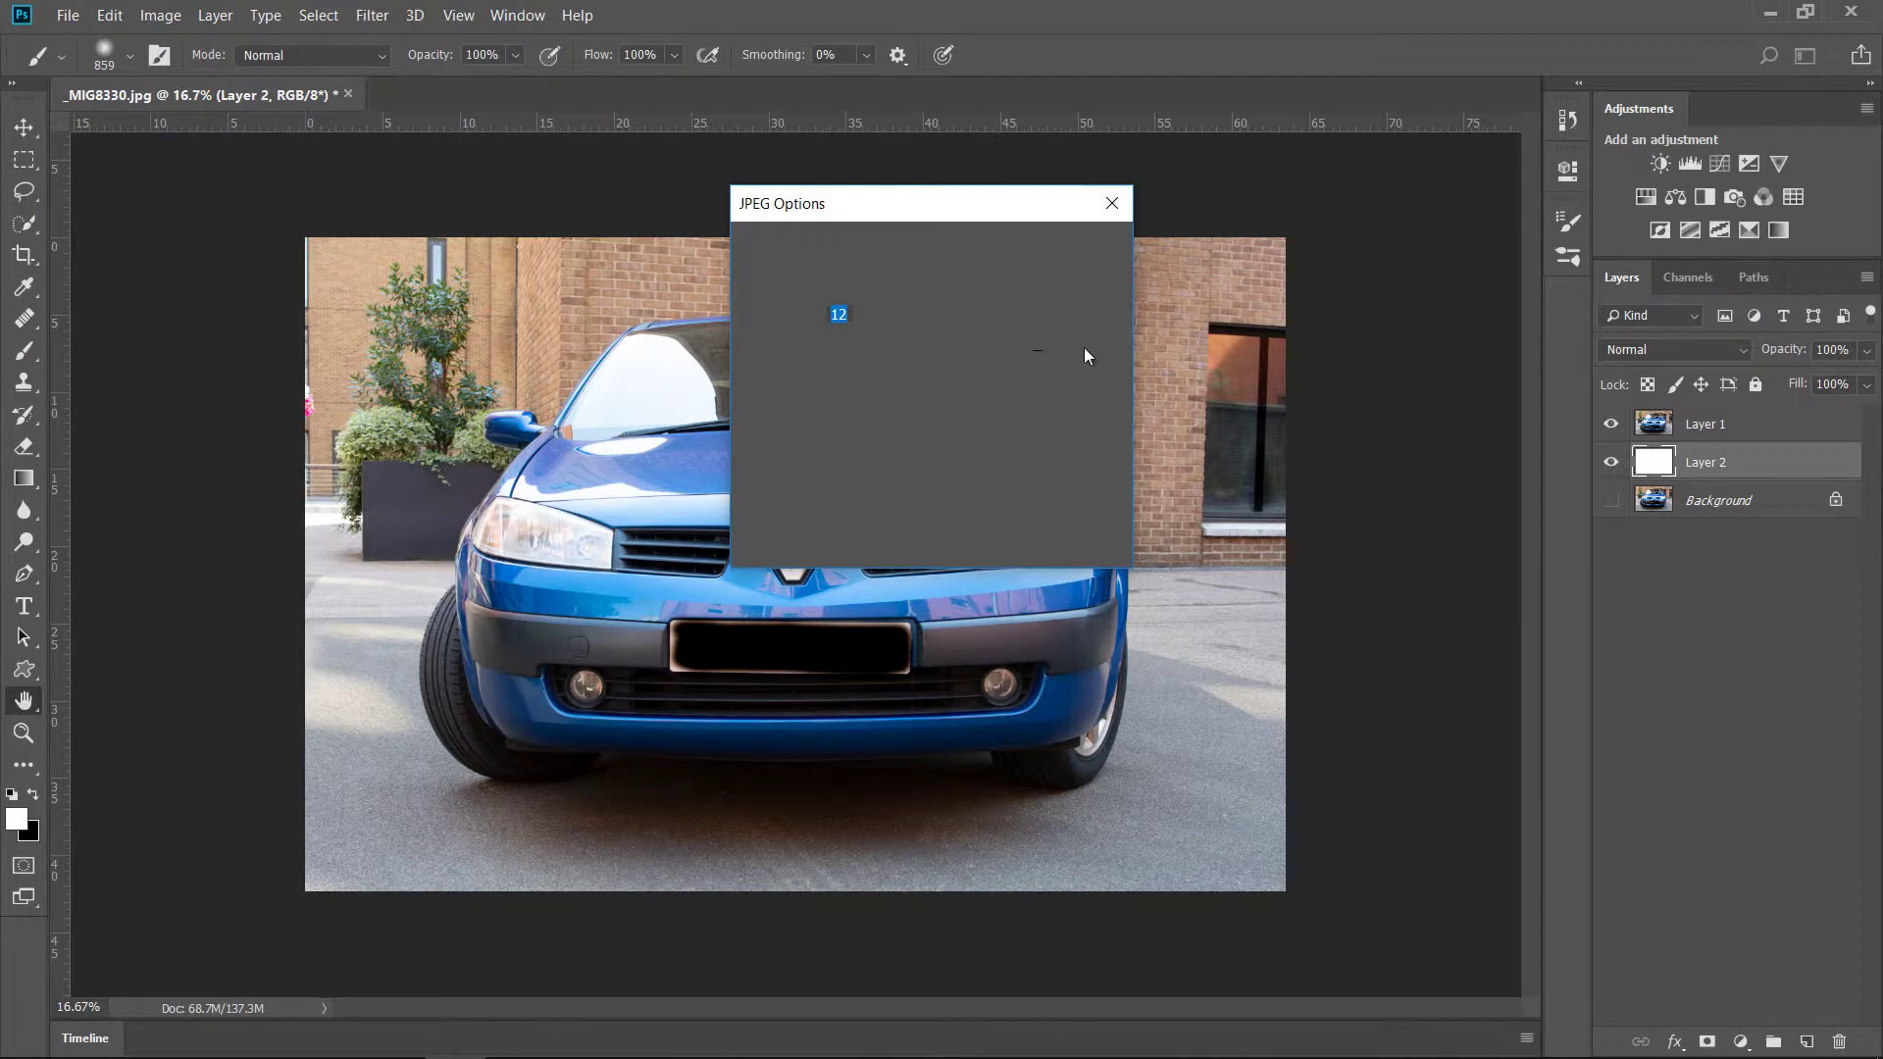
key(Return)
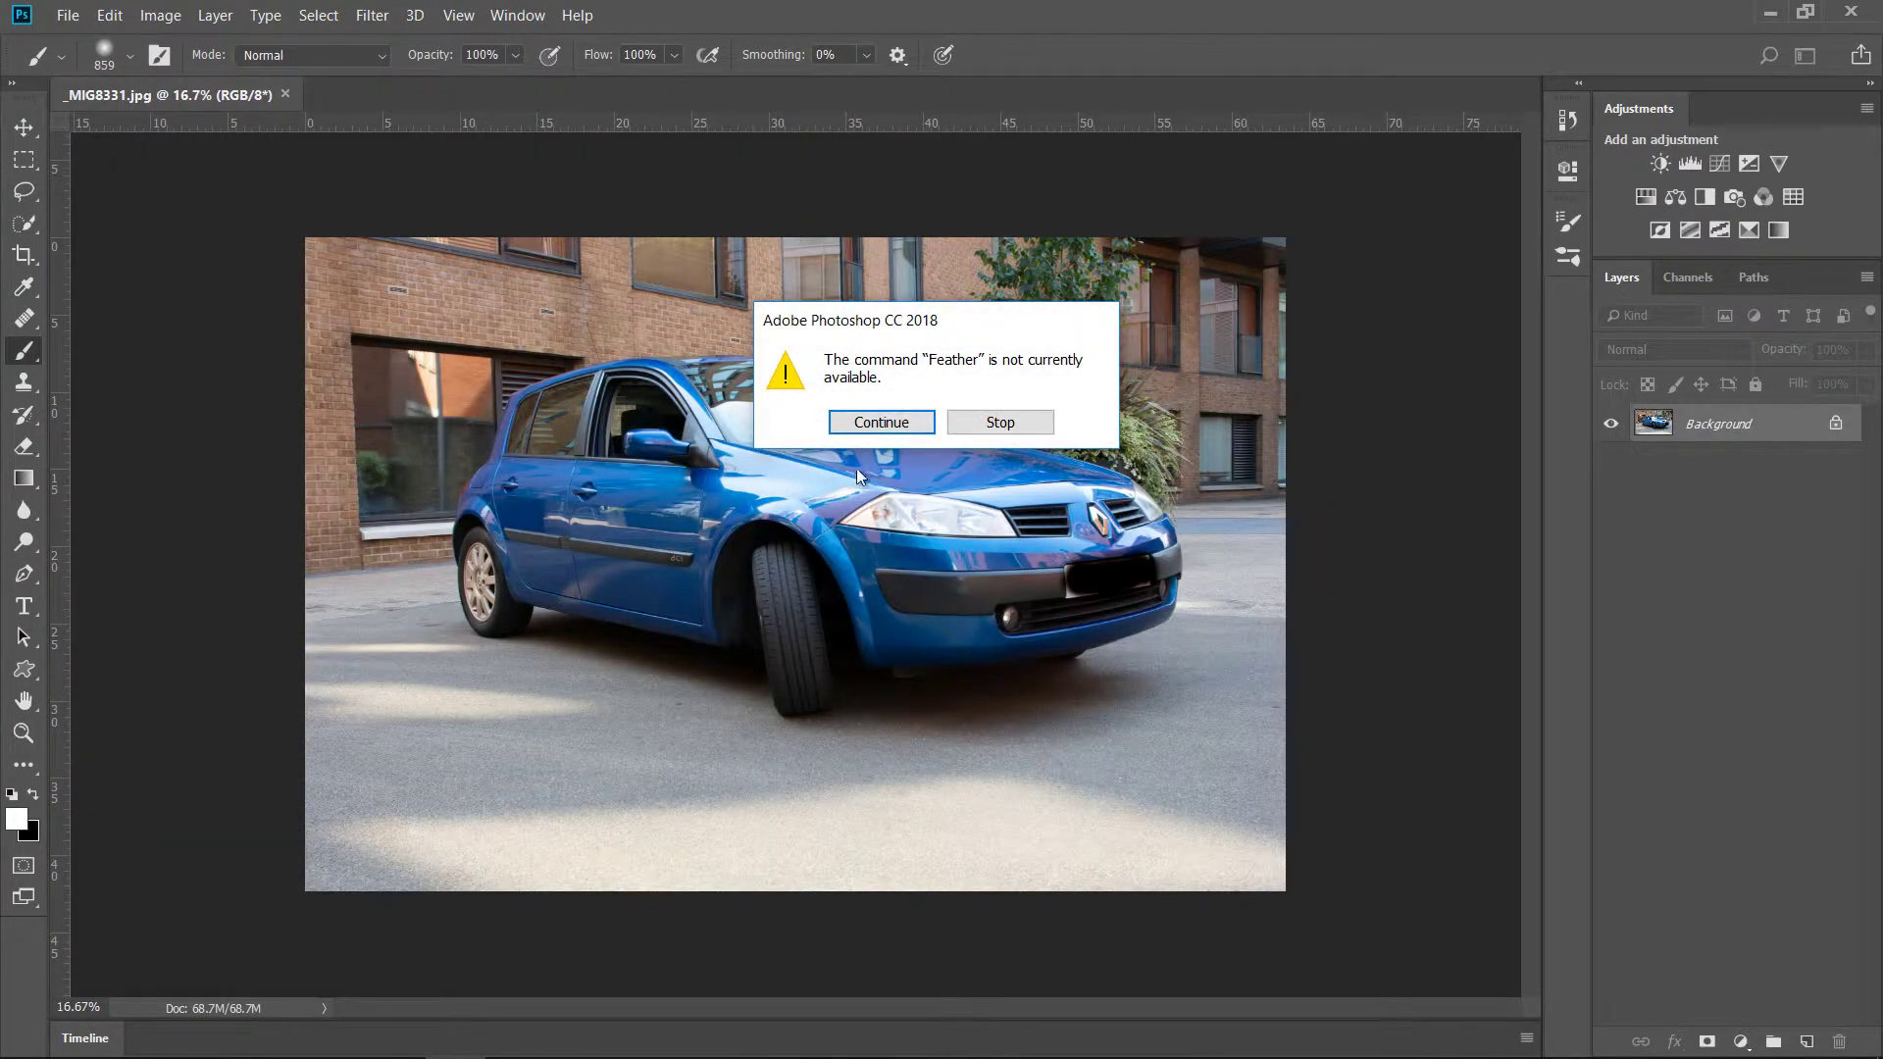
Continue the action on _MIG8331 past the Feather command and save the photo as a JPEG at quality 12.
click(880, 421)
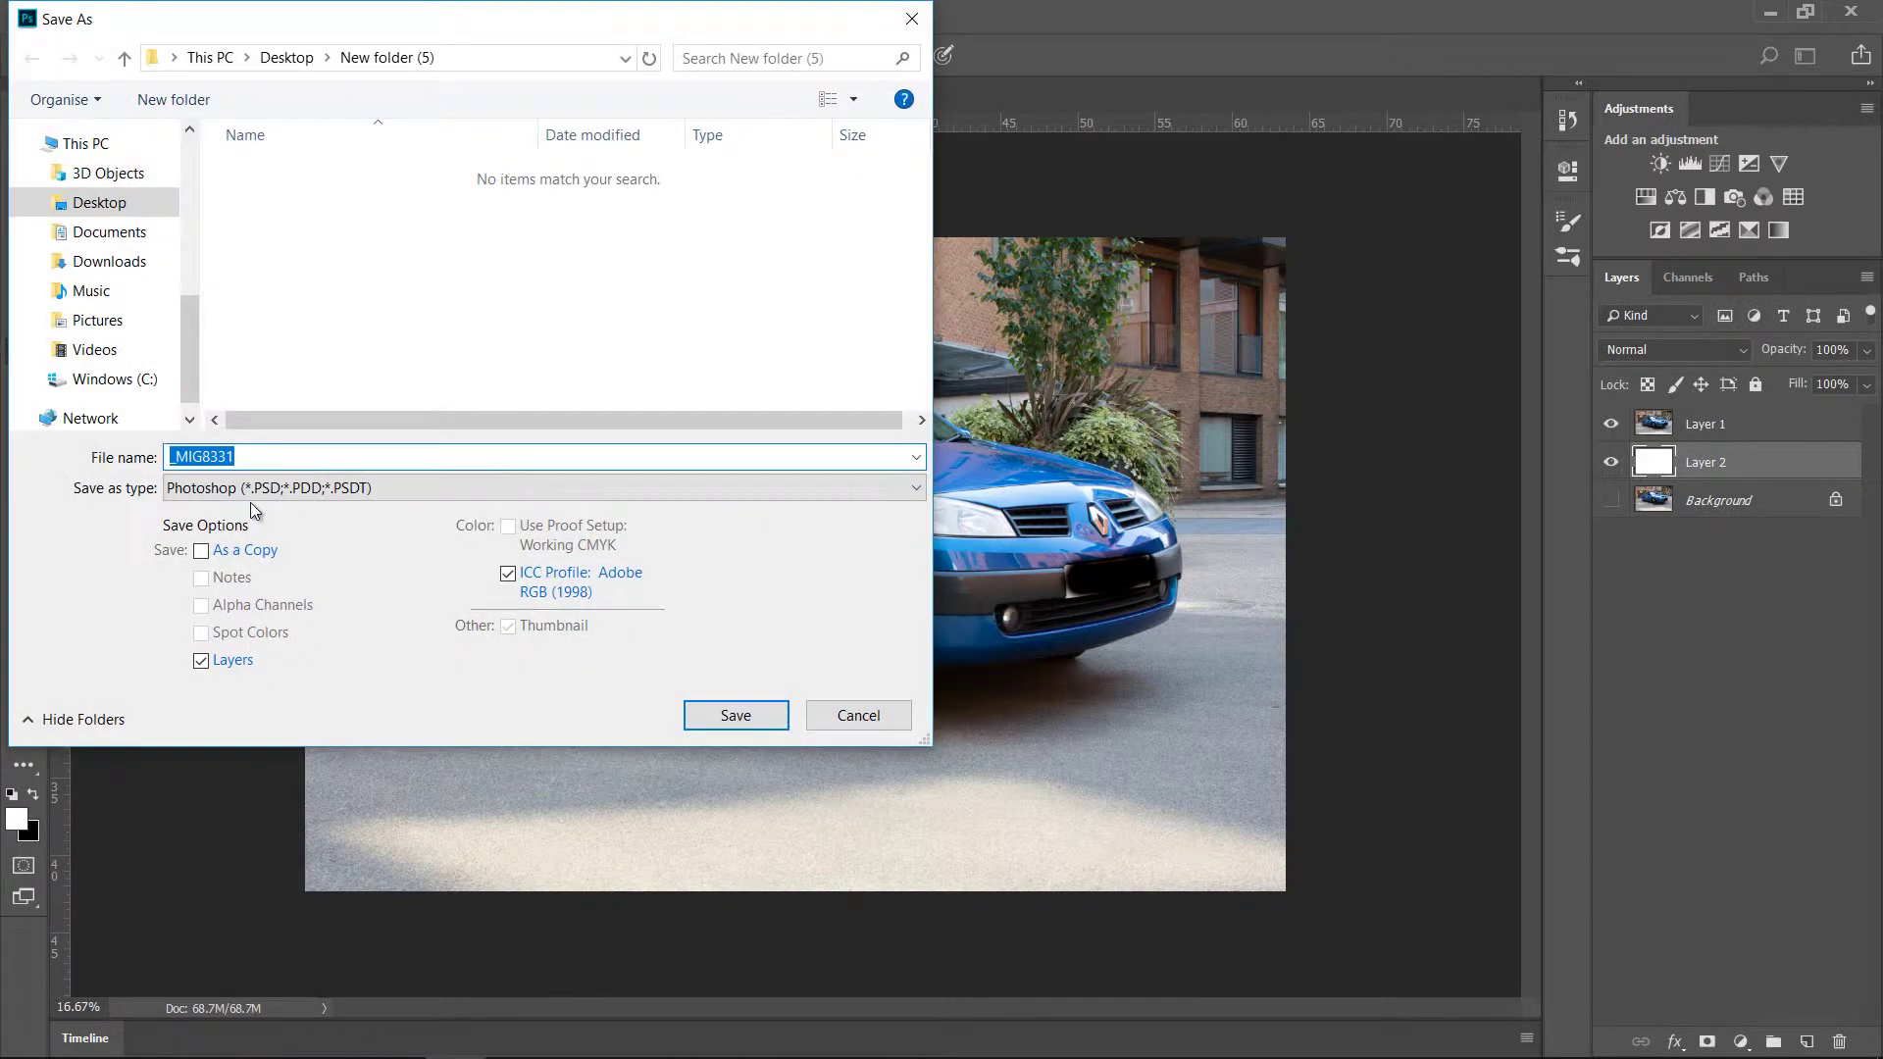
click(260, 489)
click(240, 689)
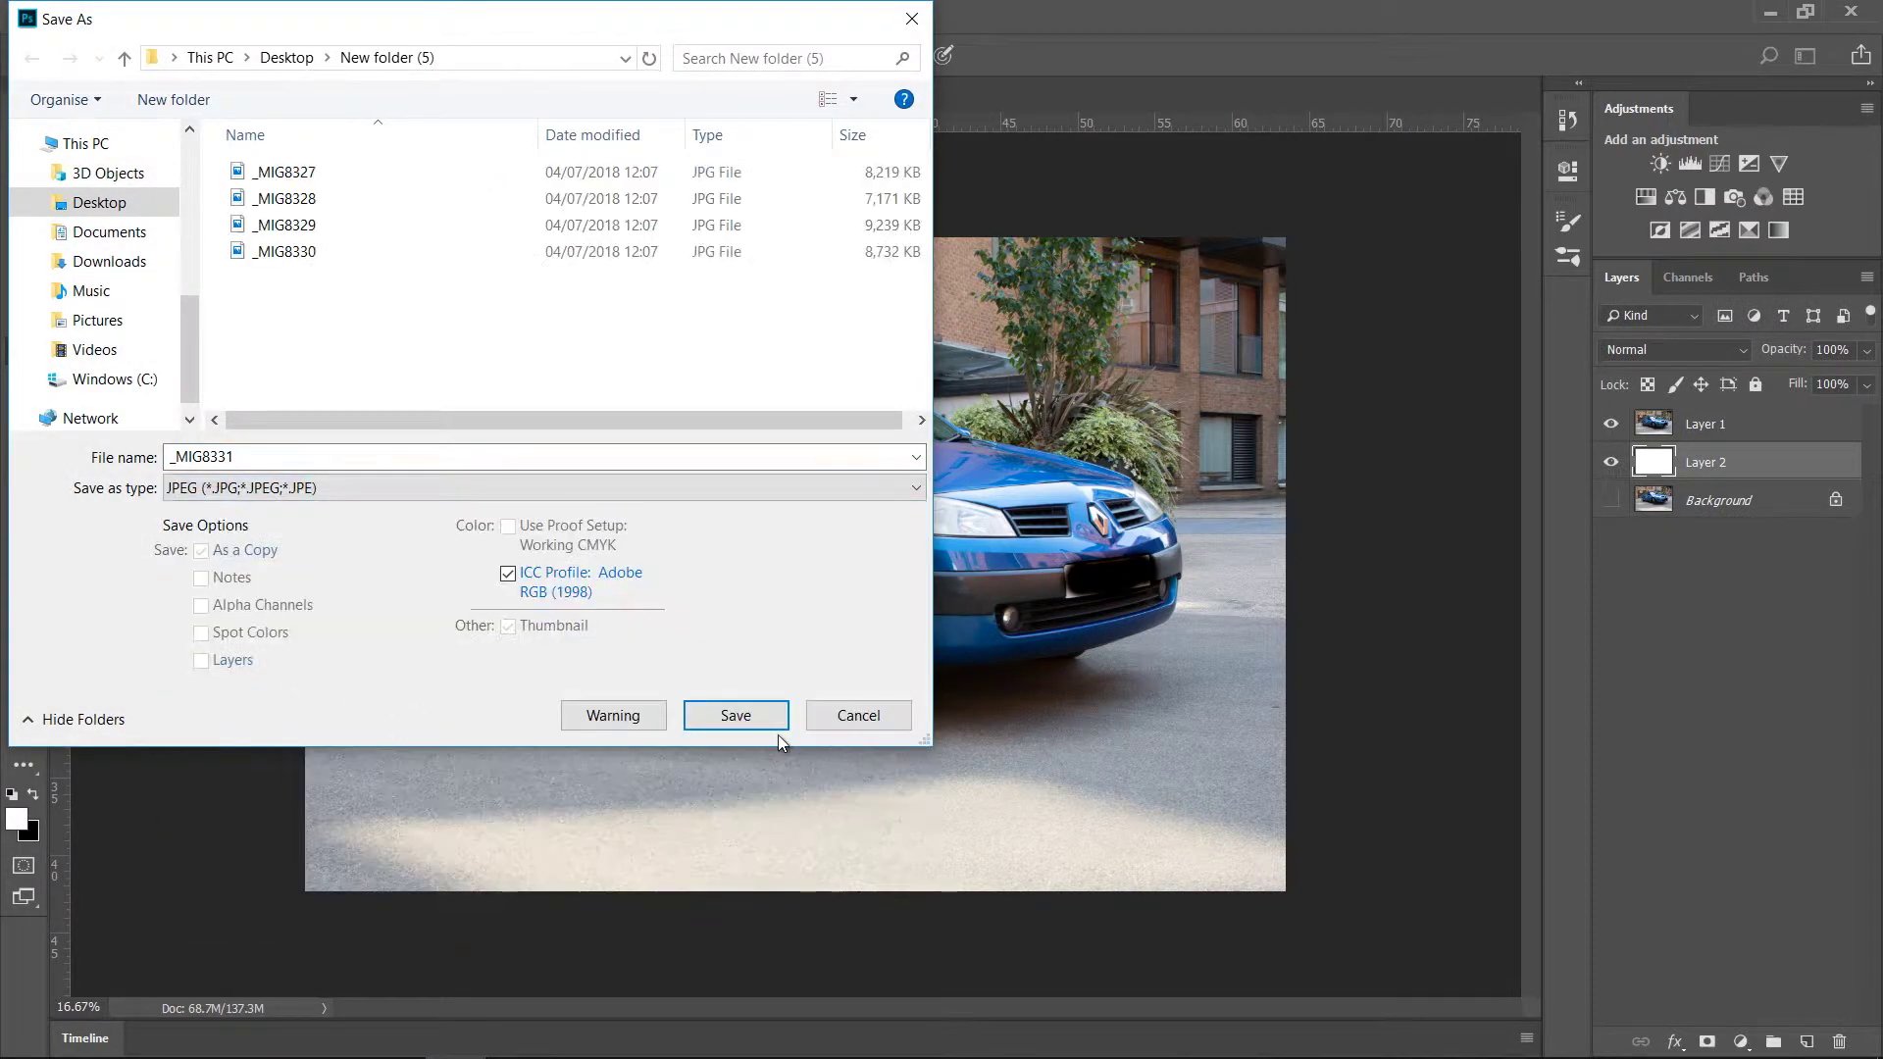
click(756, 721)
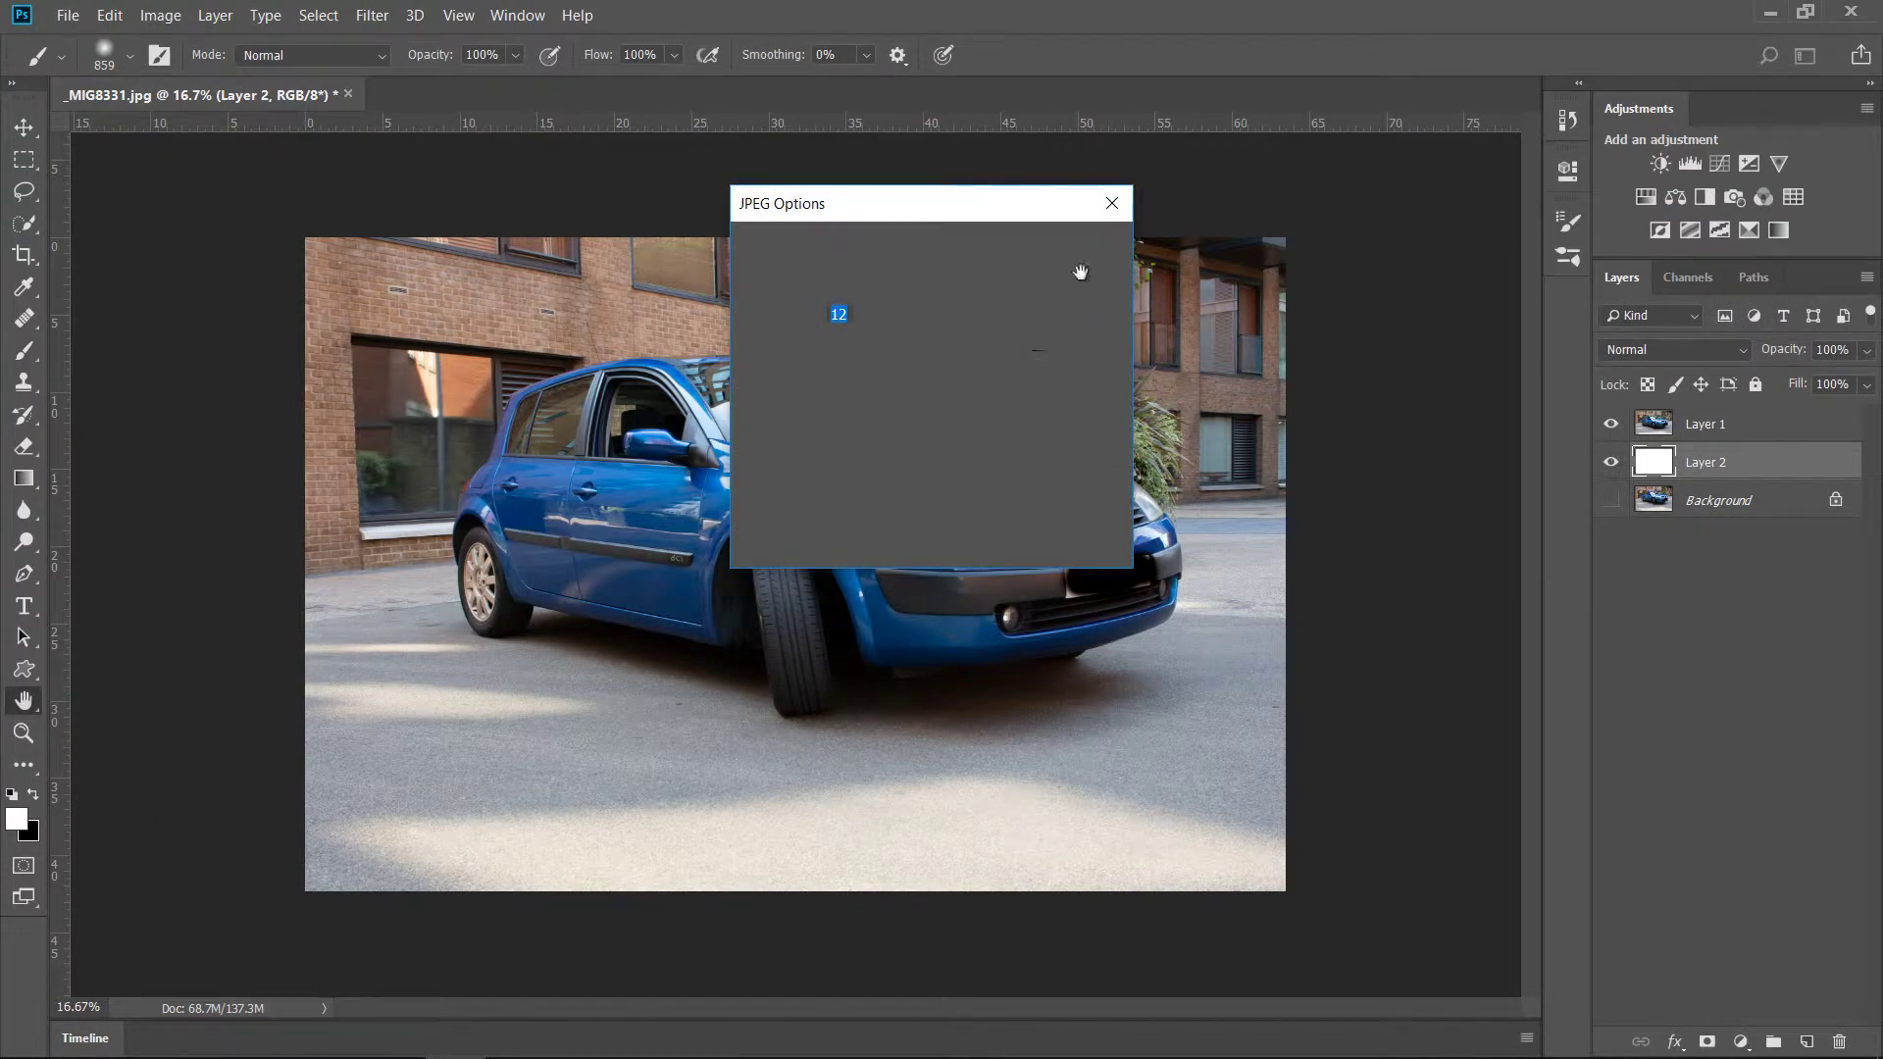
click(1082, 253)
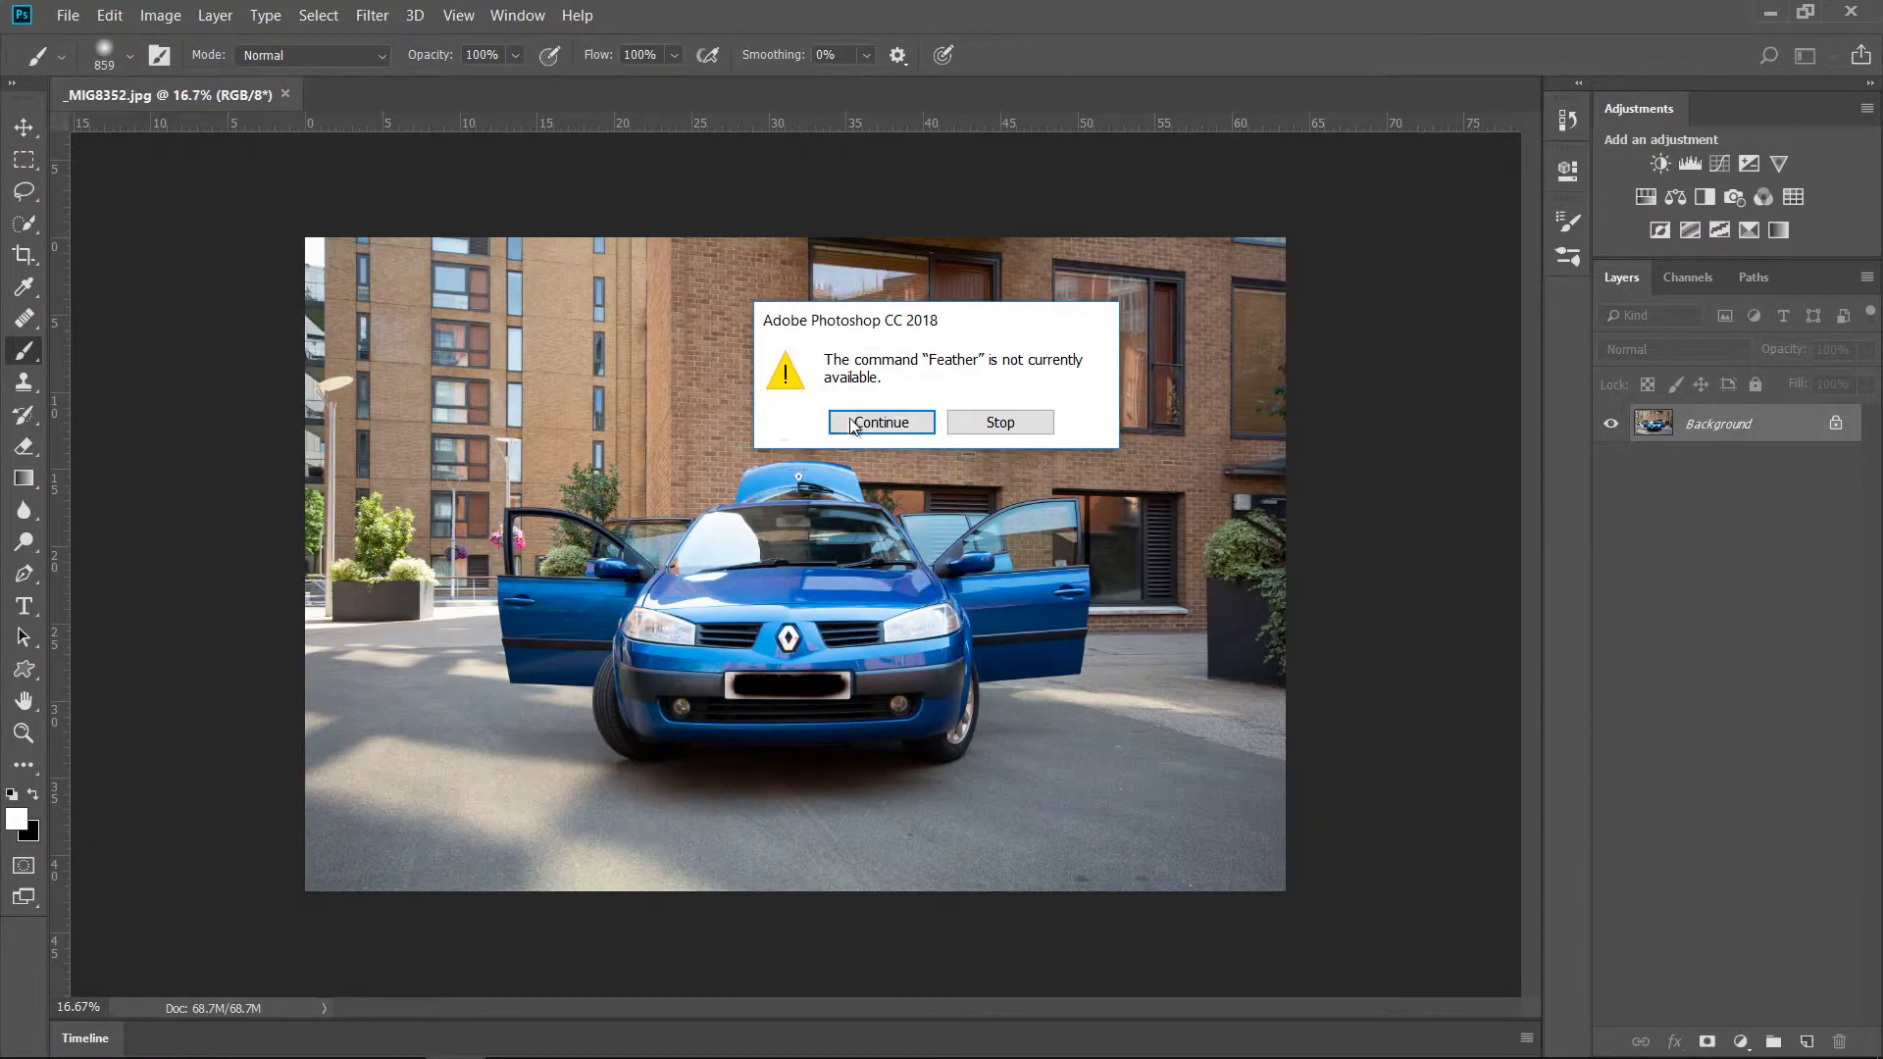
Continue the action on _MIG8352 past the Feather command and save the photo as a JPEG at quality 12.
click(851, 423)
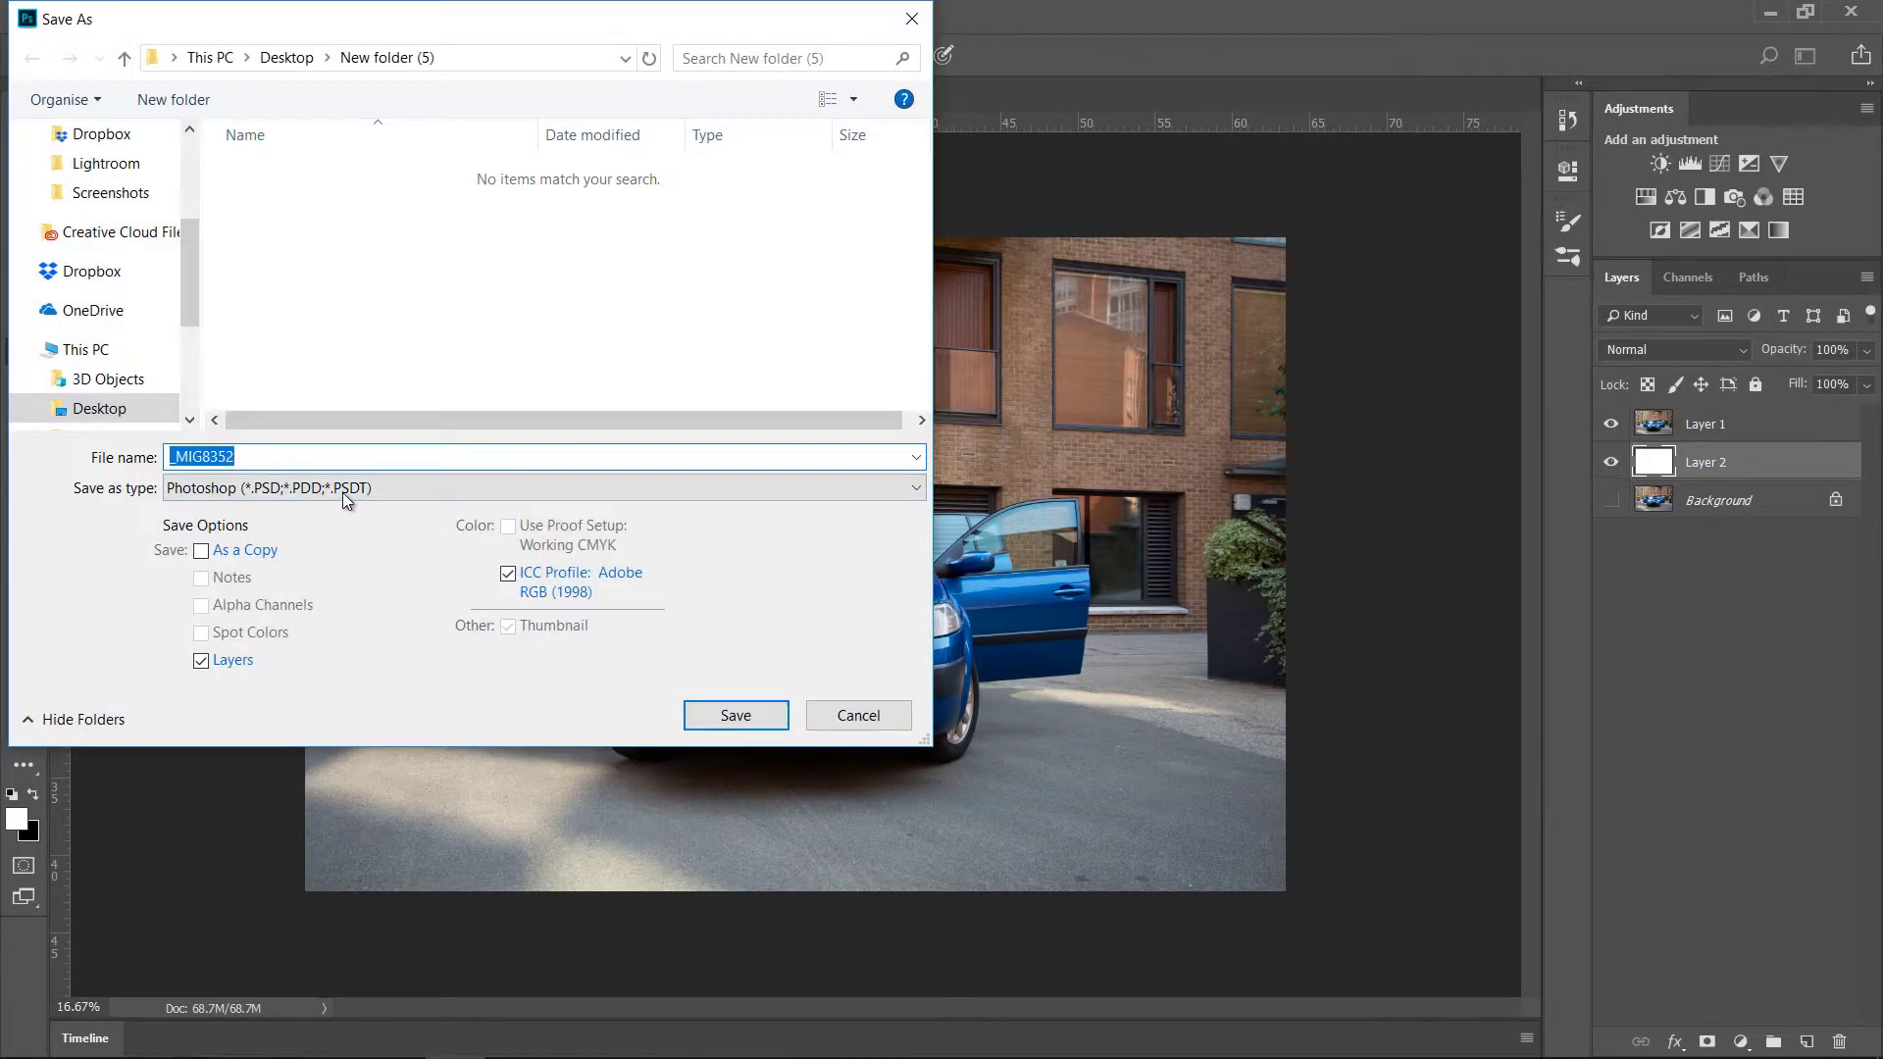
click(349, 488)
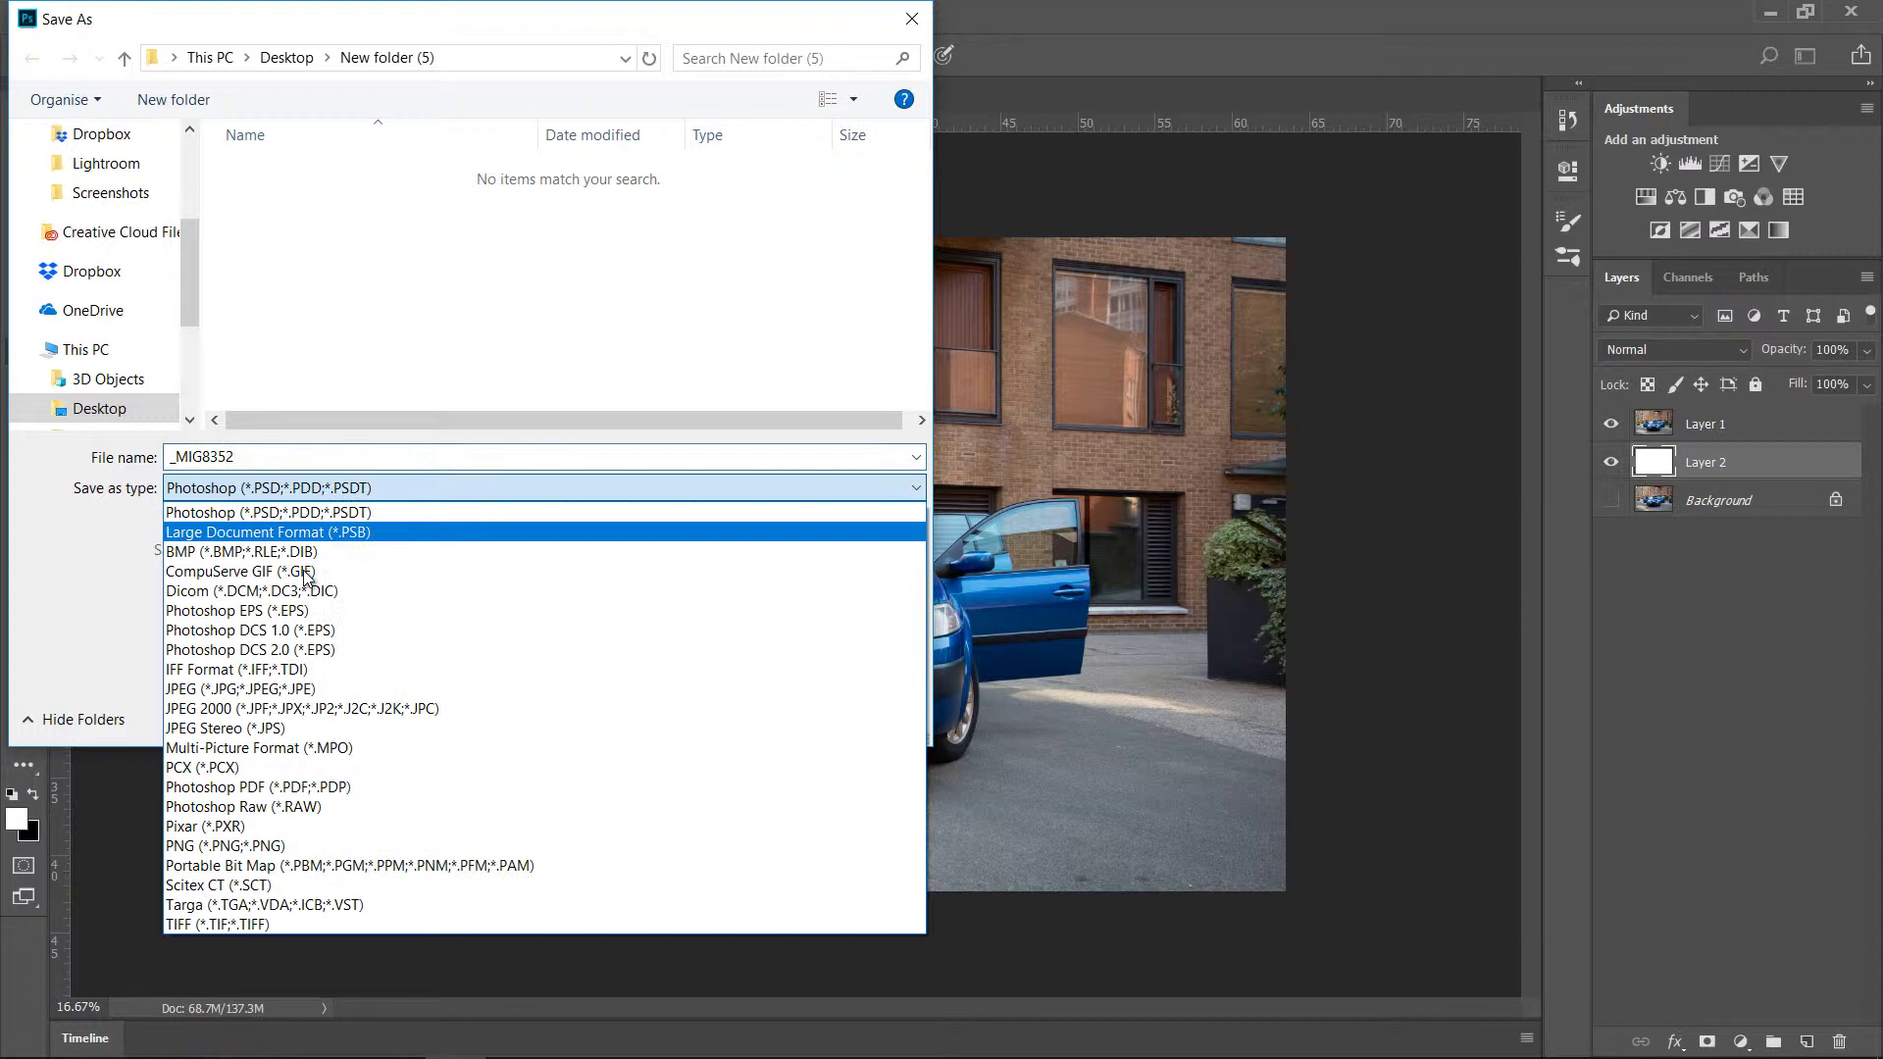
click(255, 688)
click(735, 714)
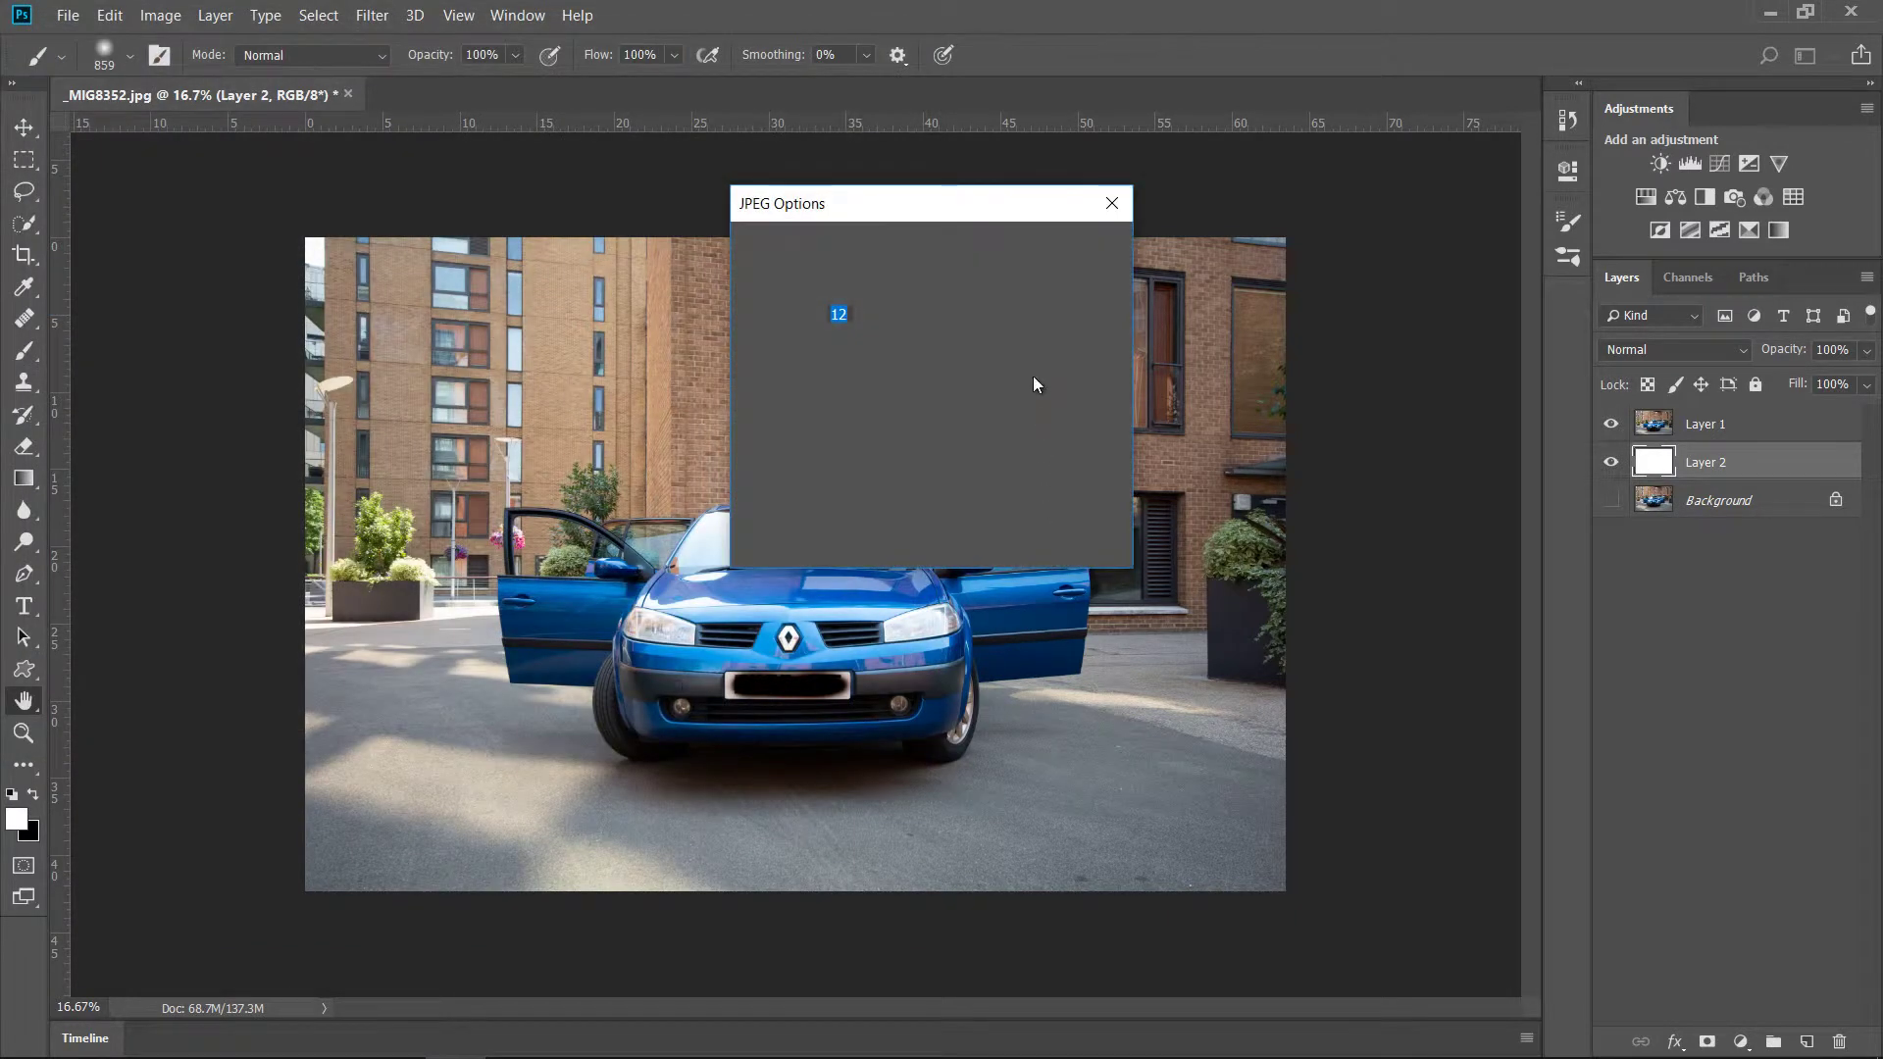
click(1075, 243)
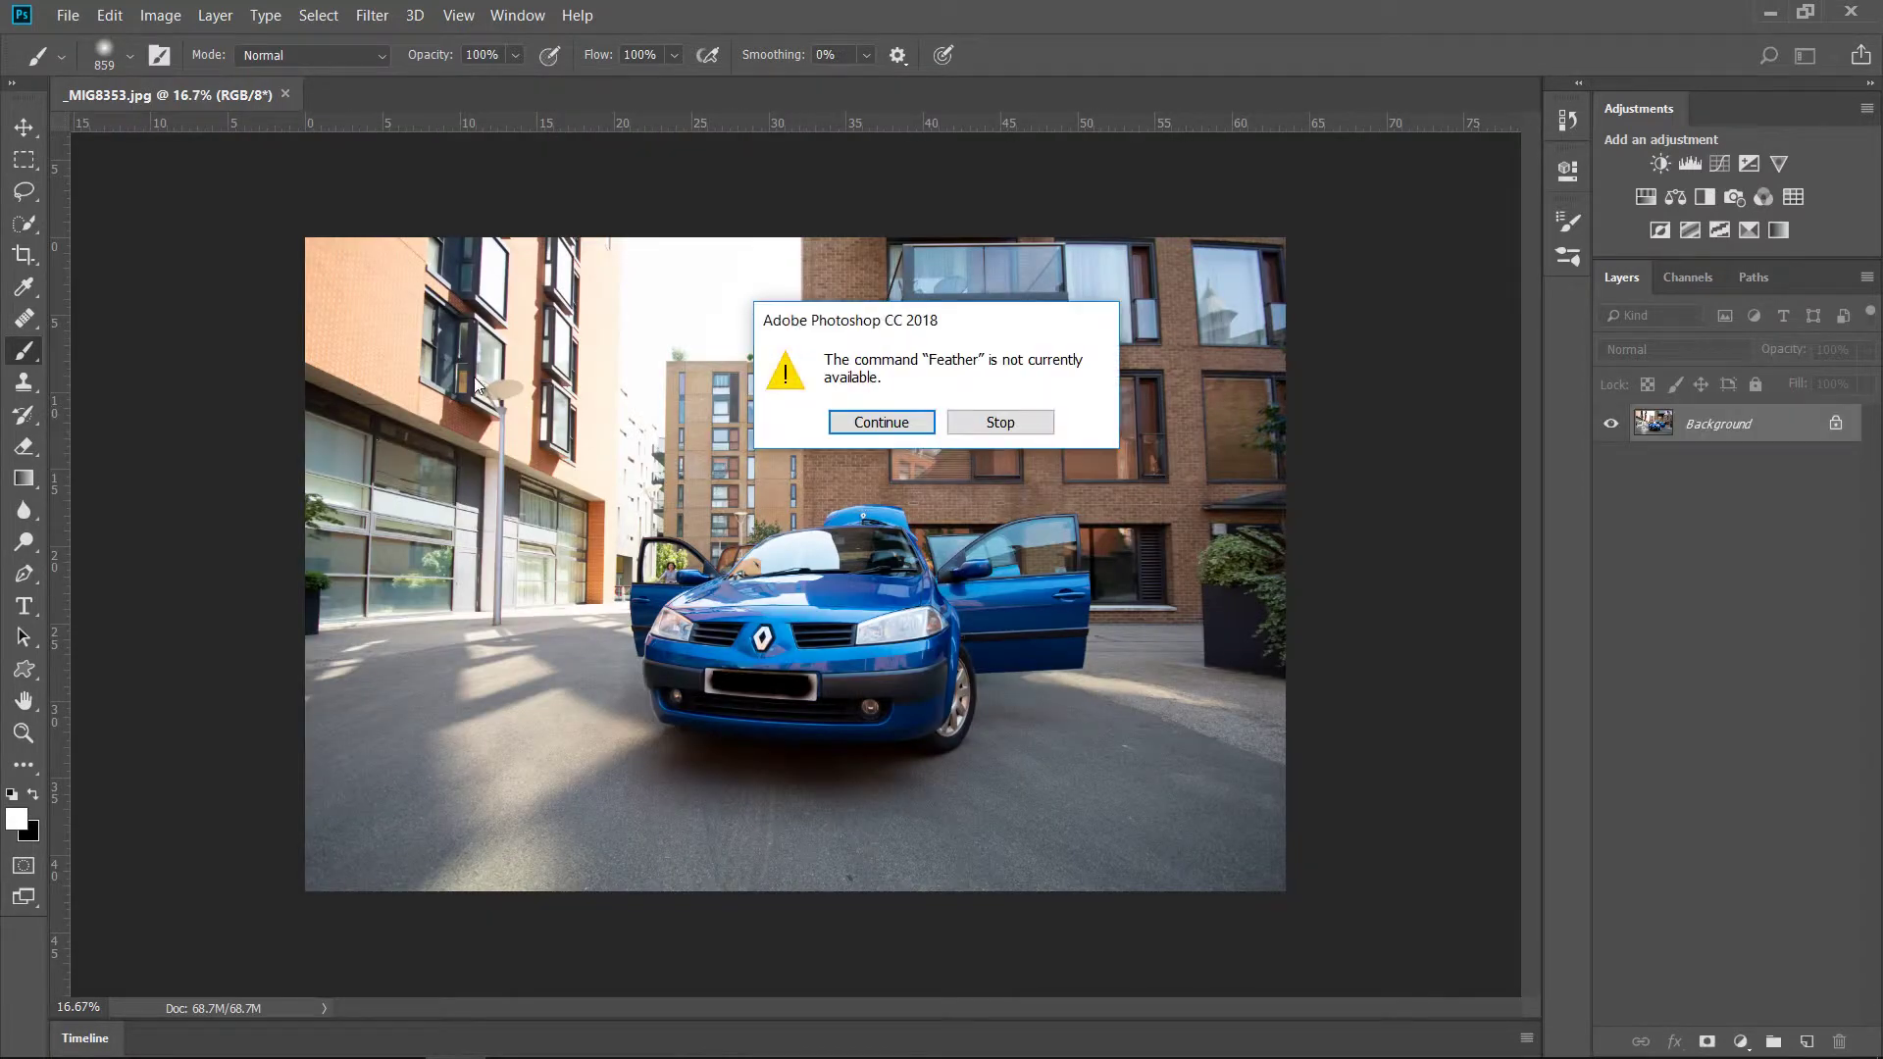
Continue past the Feather command to save _MIG8353 as a JPEG at quality 12, and switch back to Bridge.
click(880, 423)
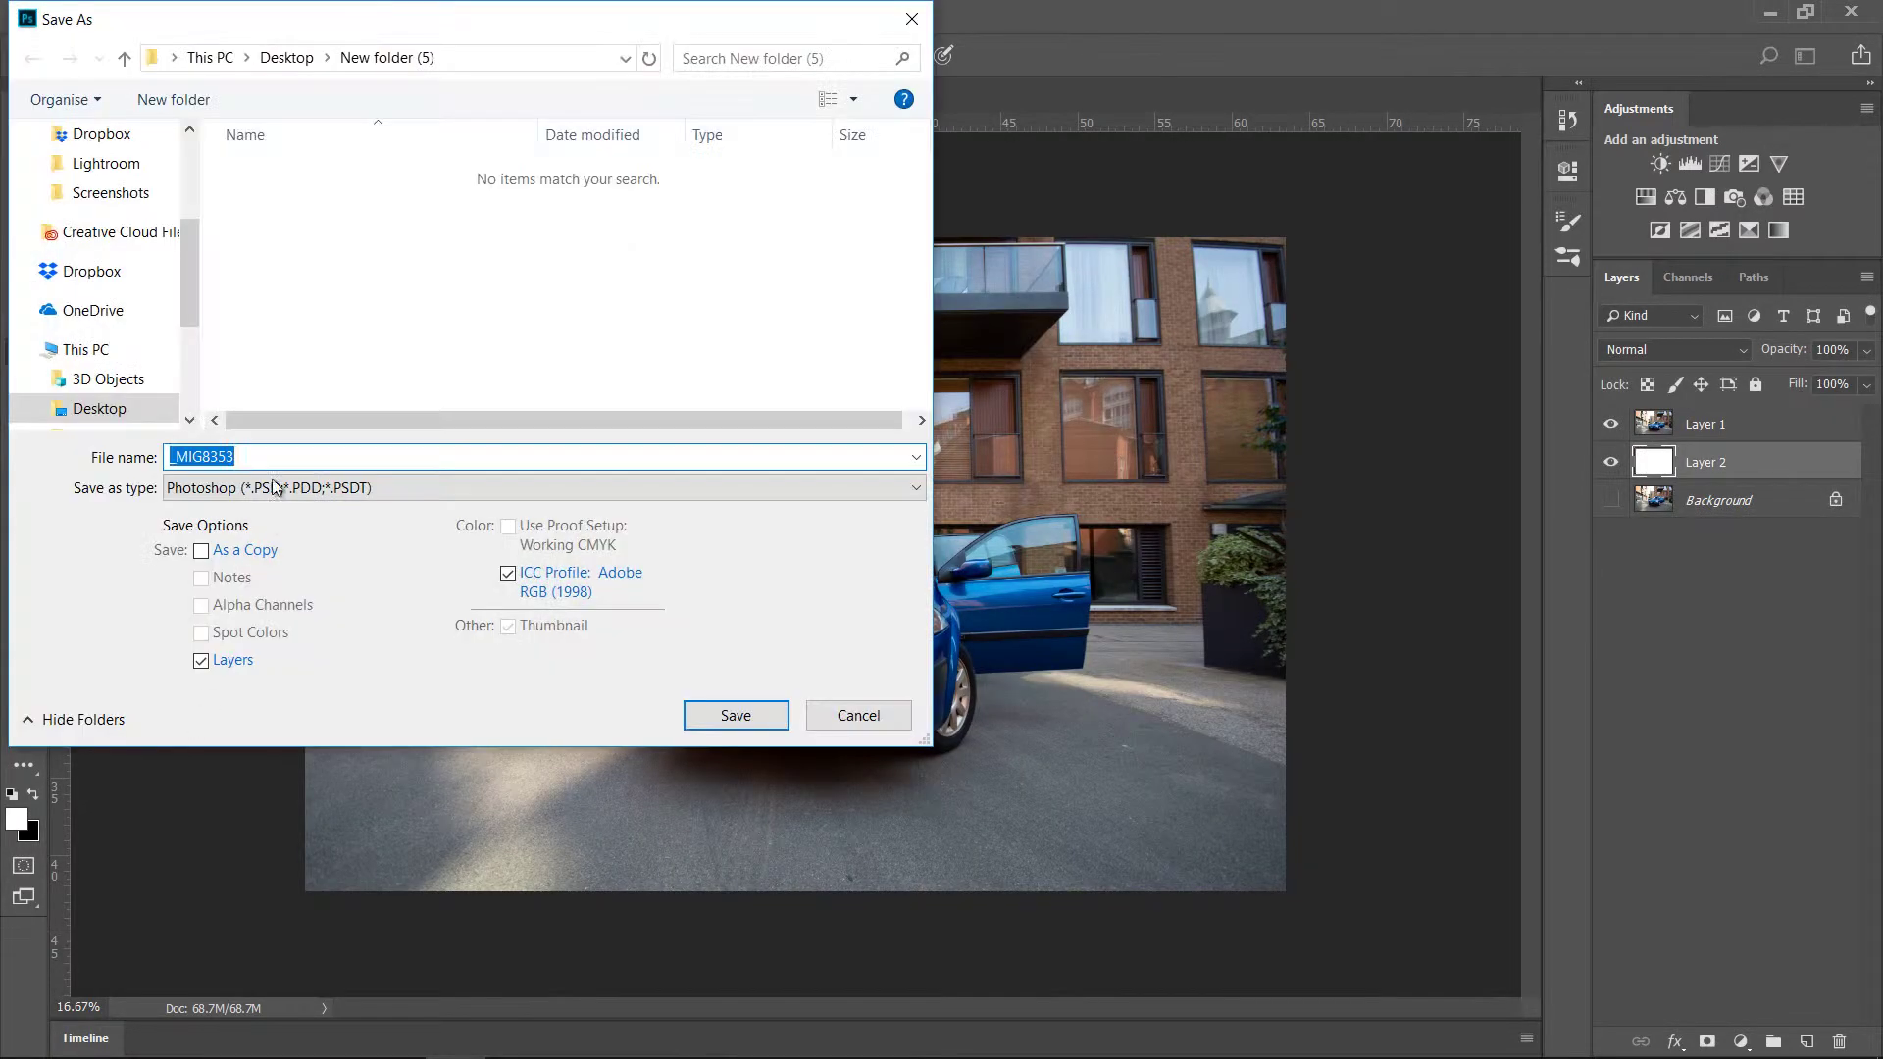
click(274, 488)
click(240, 689)
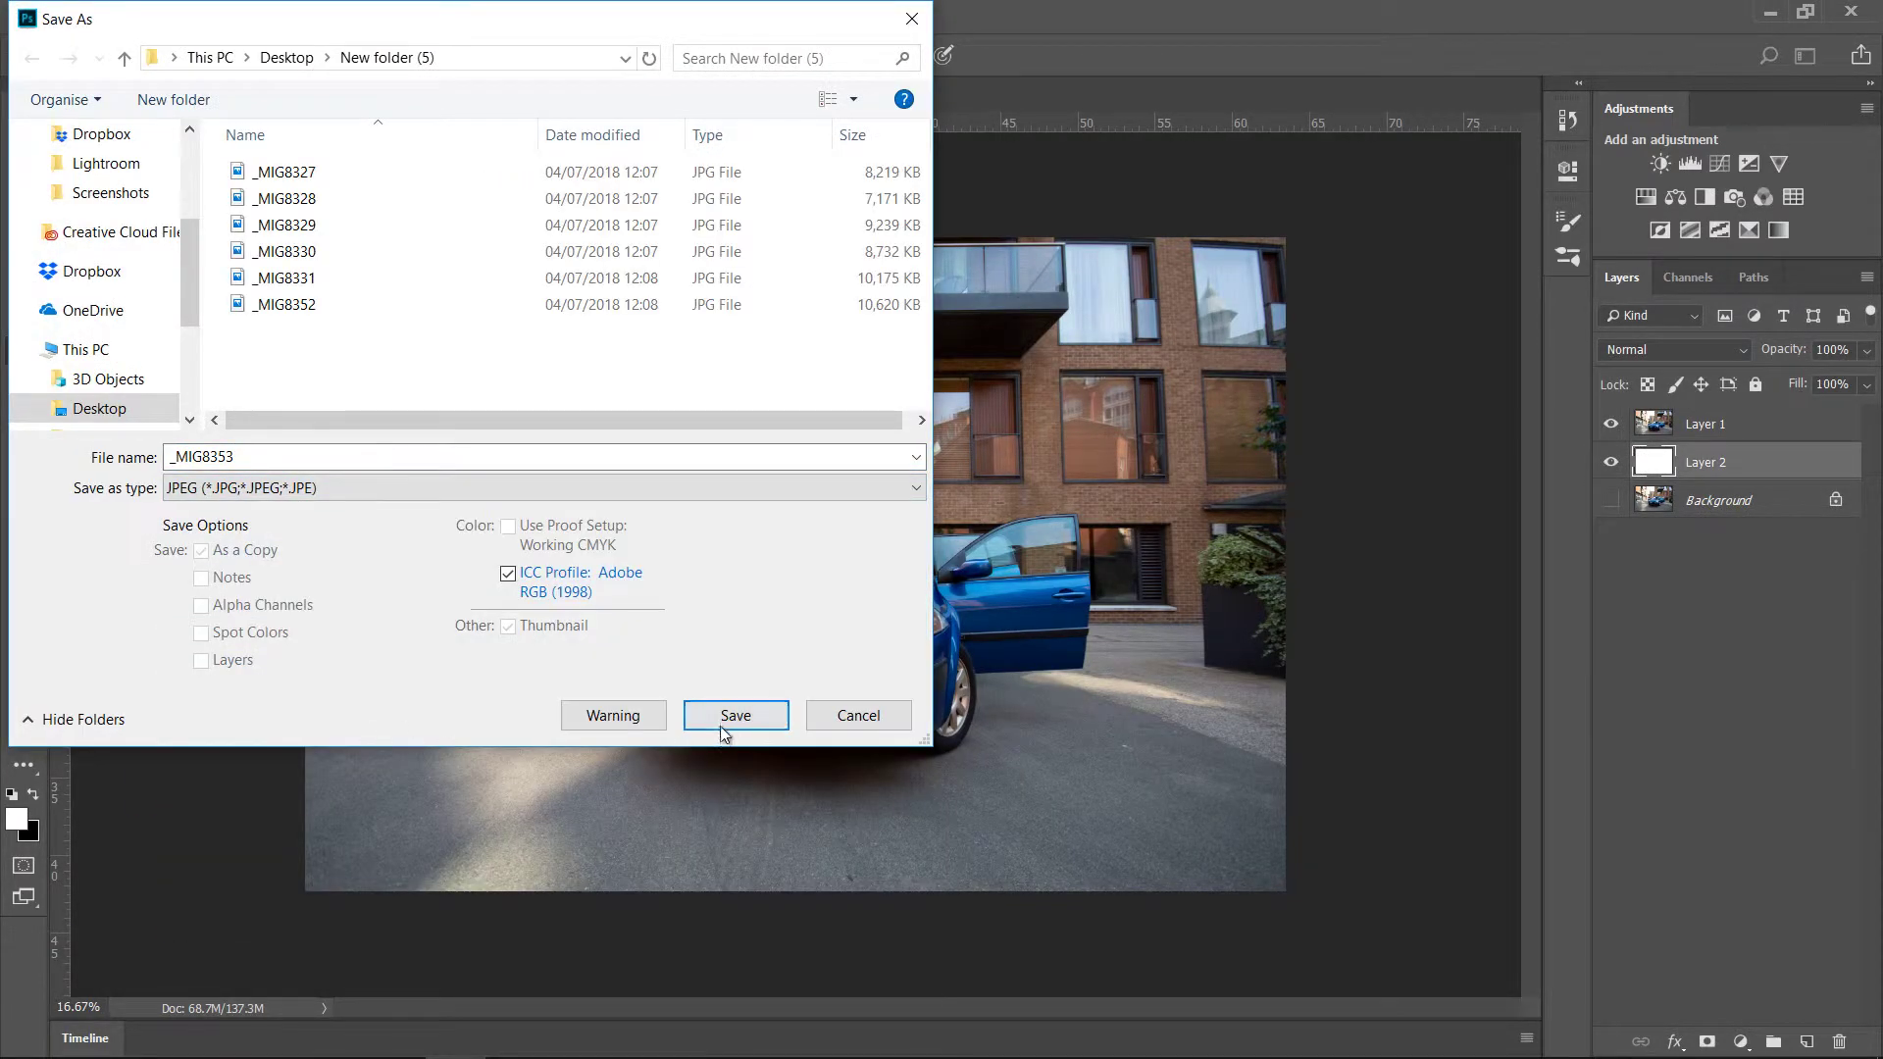
click(732, 720)
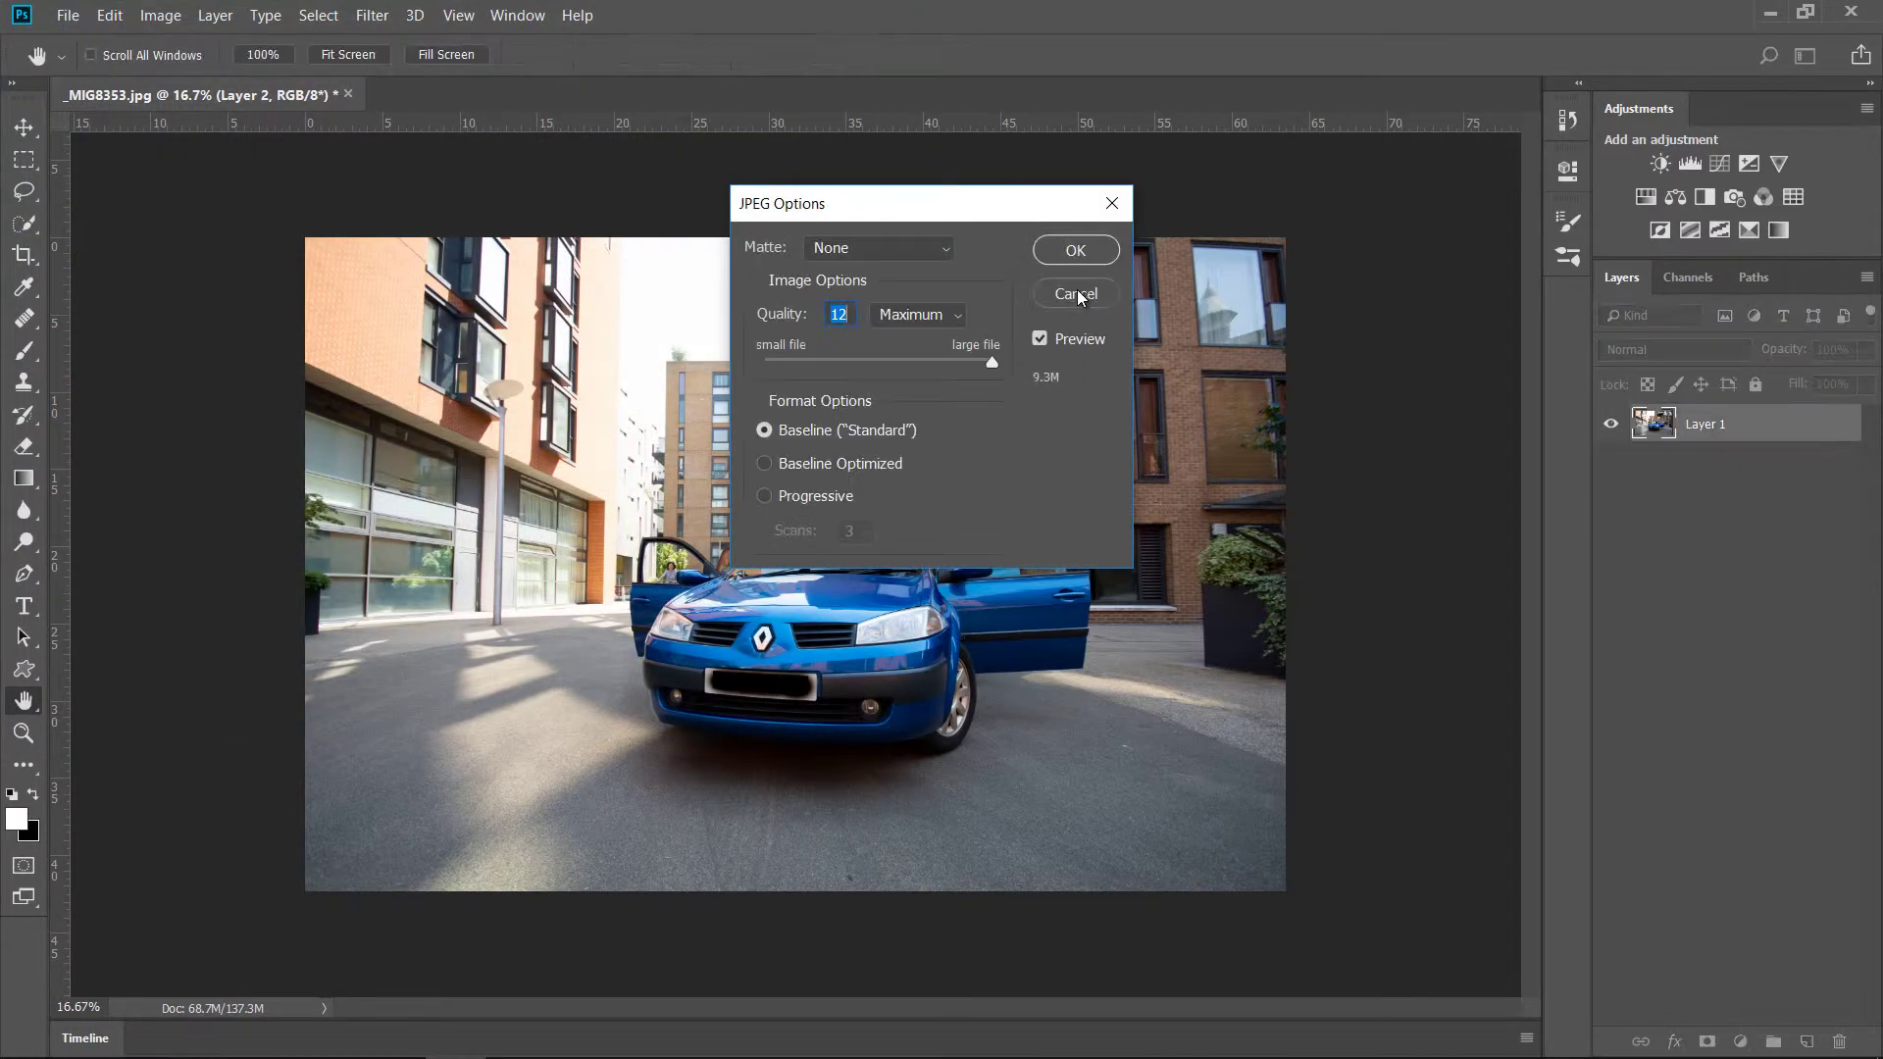
click(1076, 251)
key(ctrl+w)
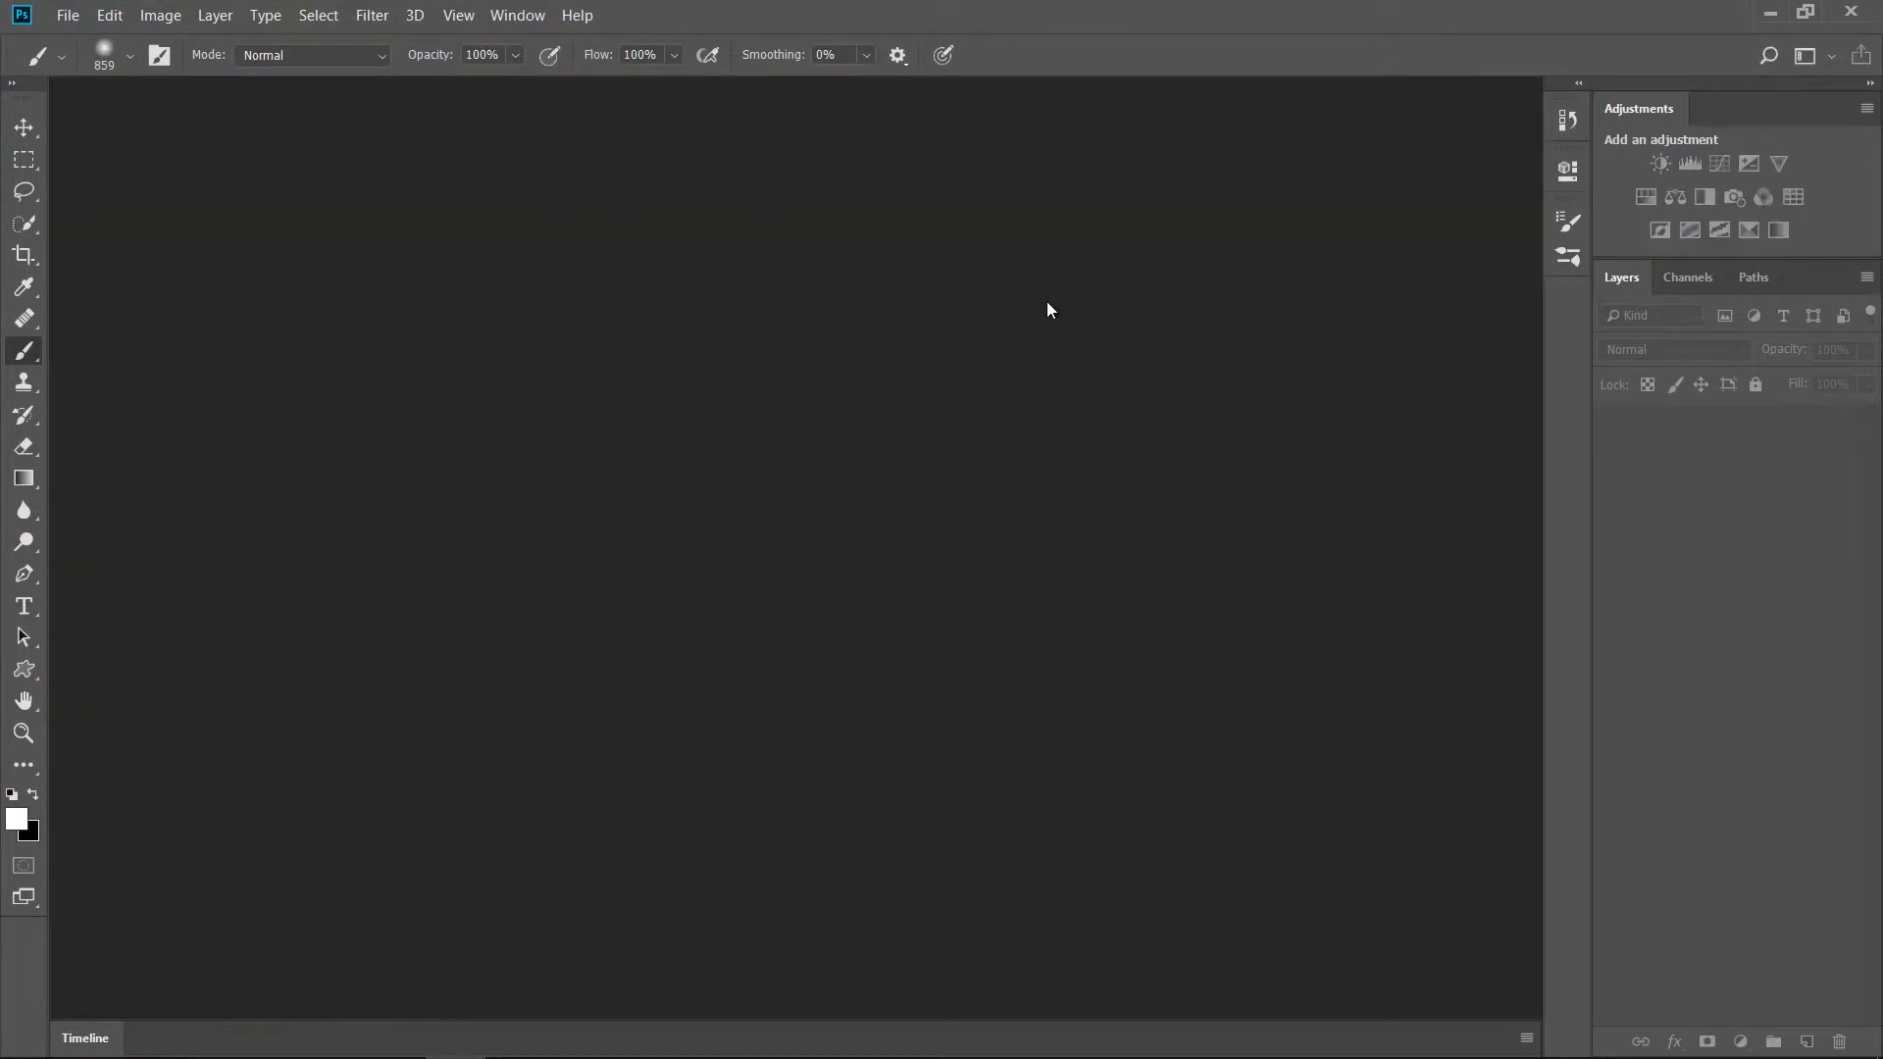
click(1769, 13)
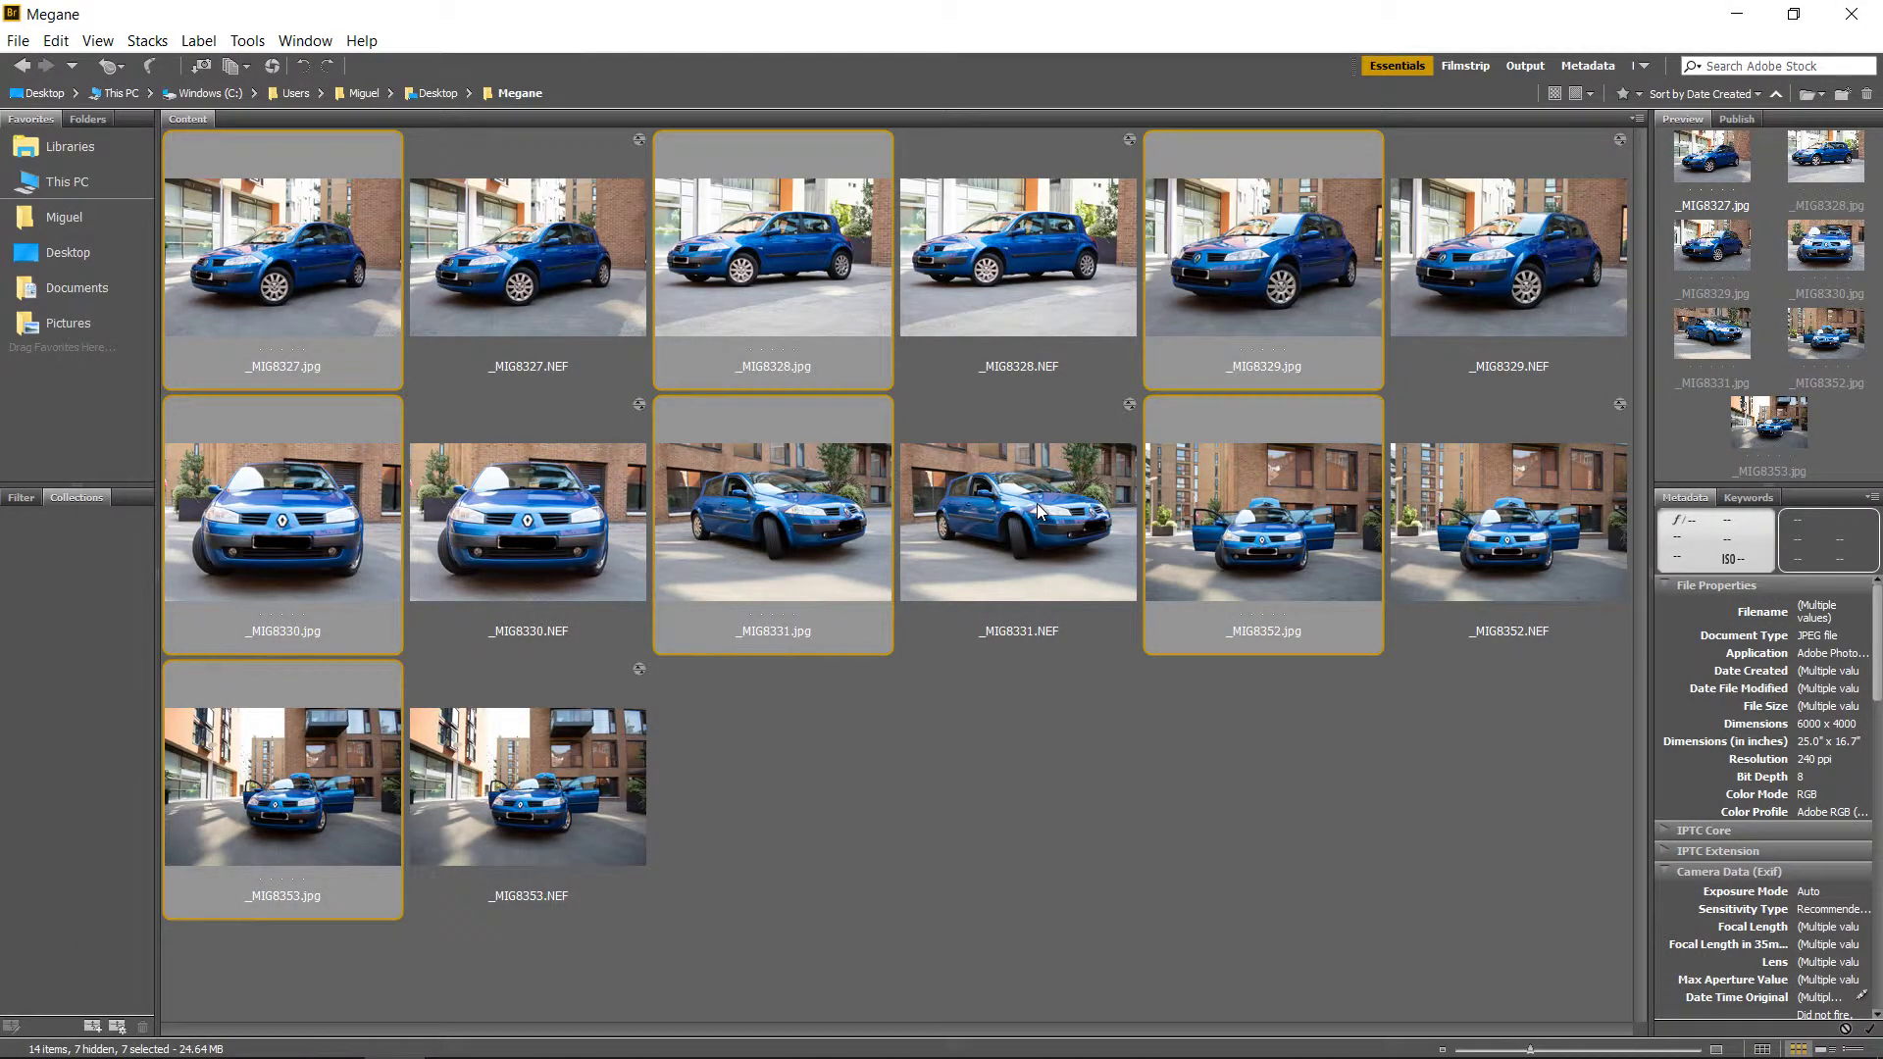